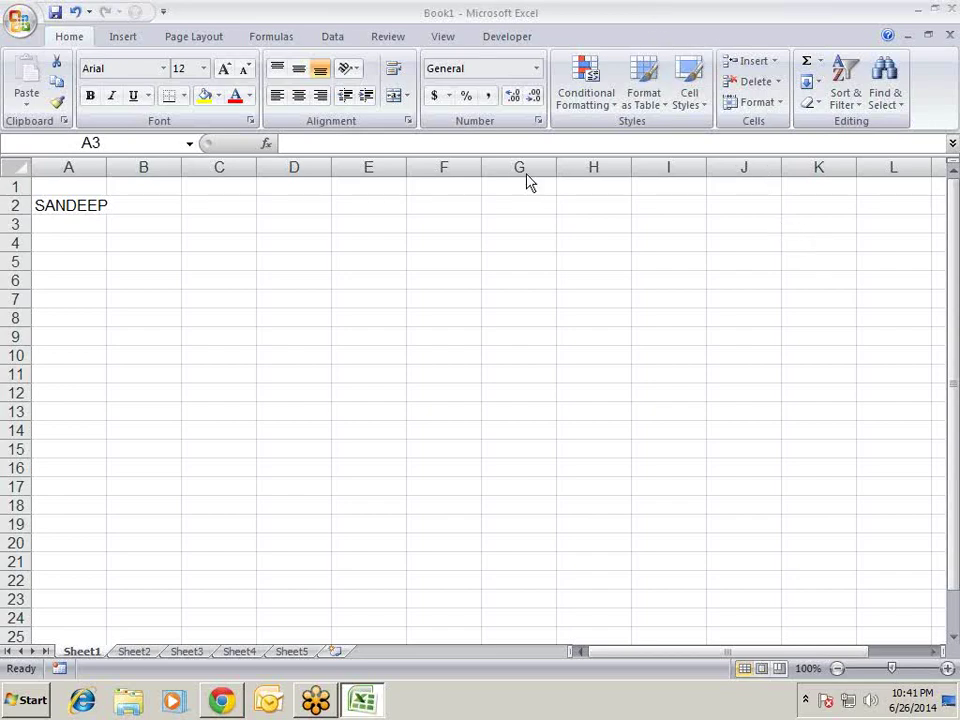
Step: Widen columns A and B
drag(110, 160, 134, 162)
click(178, 209)
drag(212, 169, 247, 169)
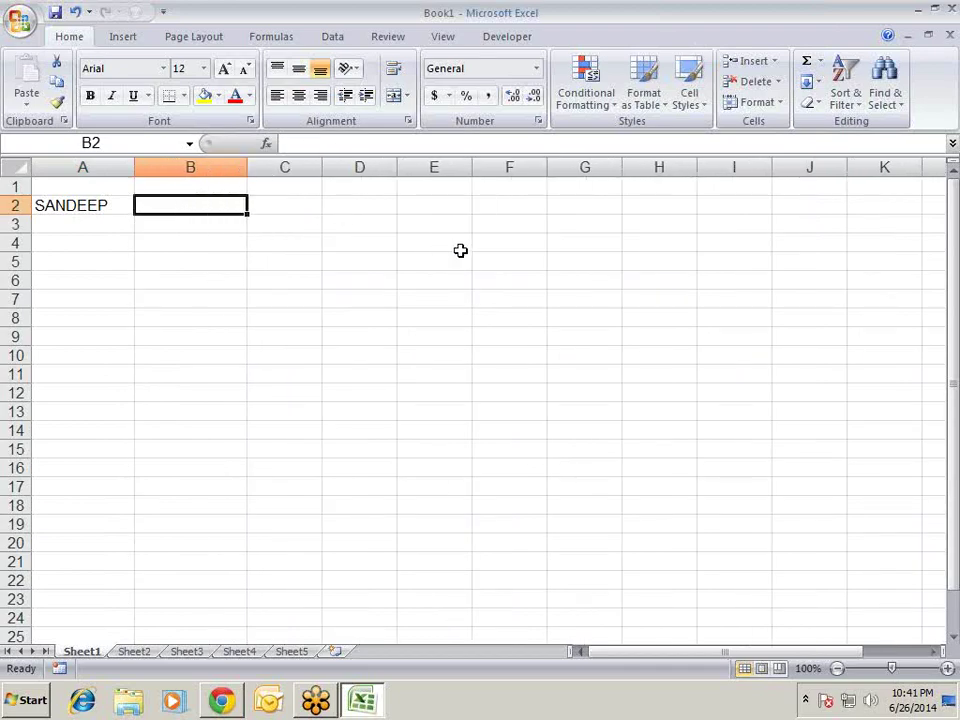
Step: Enter =MID(A2,1,1) in B2 to extract the first letter of the name
text(=)
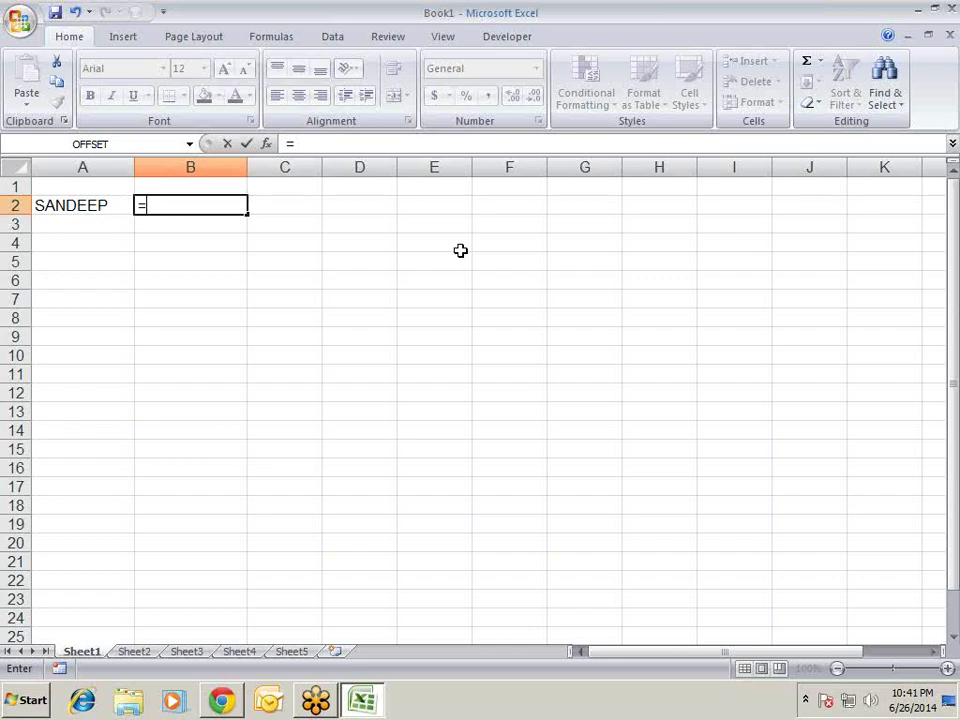
text(MI)
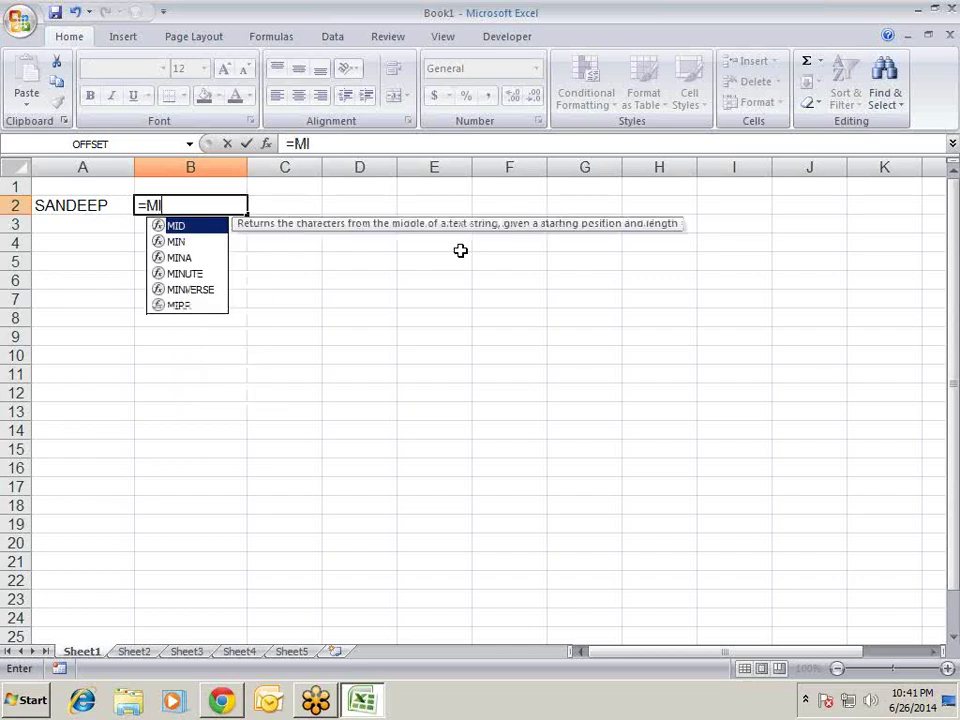
key(Tab)
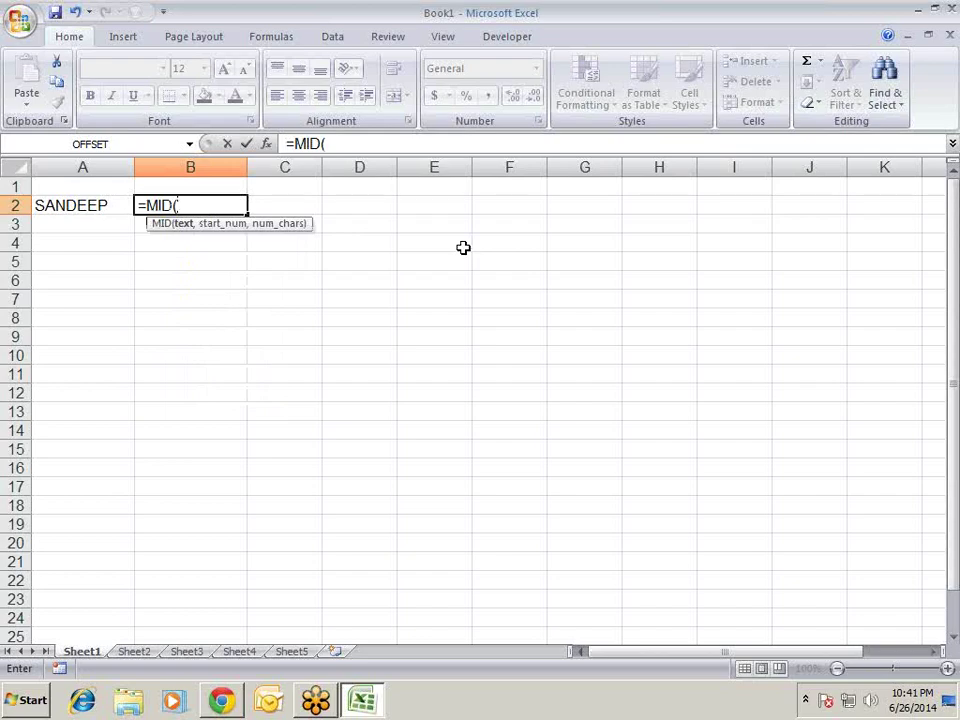
key(Left)
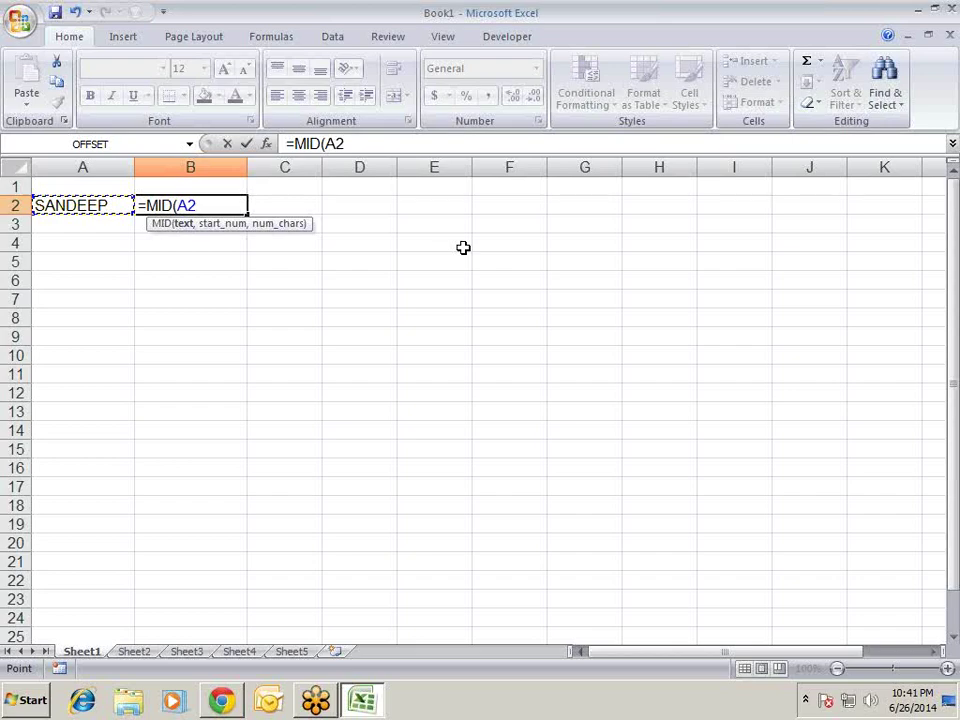
text(N)
key(BackSpace)
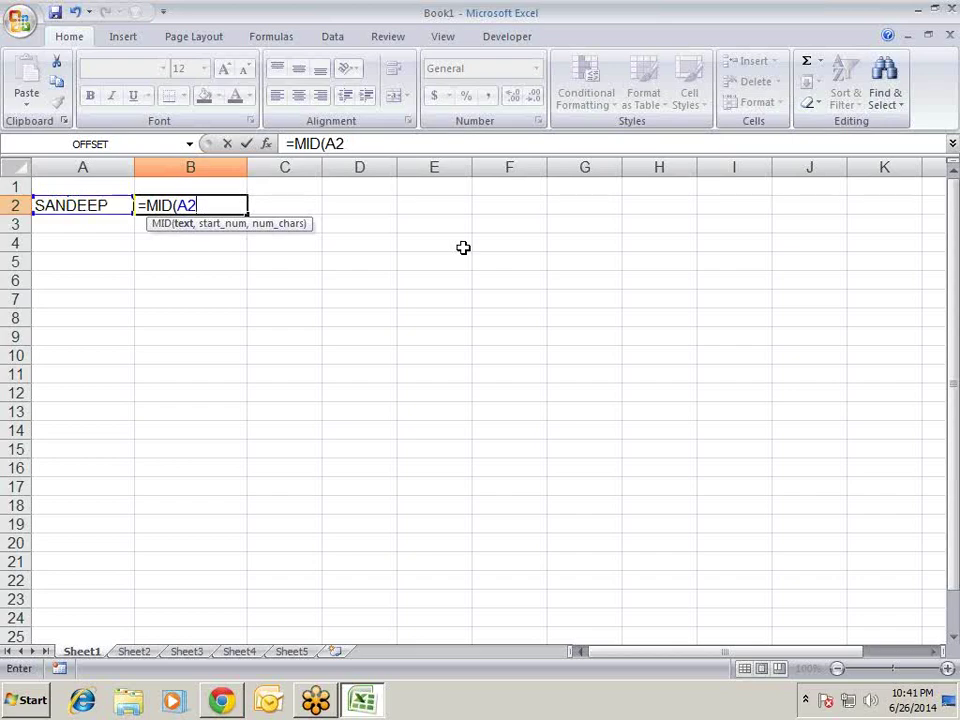
text(,)
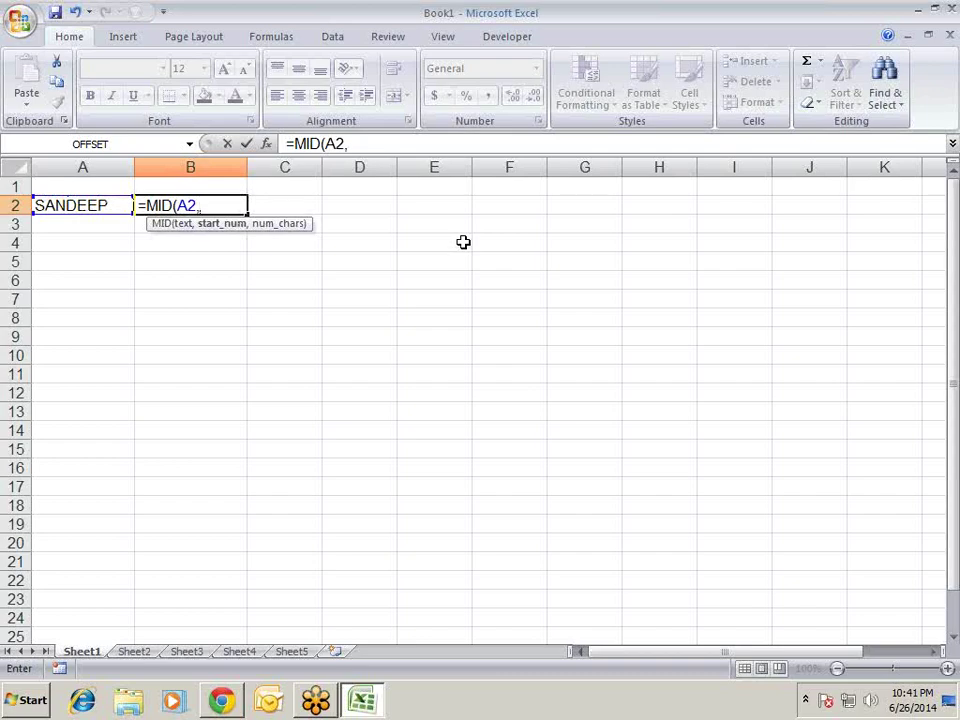
text(1)
text(,)
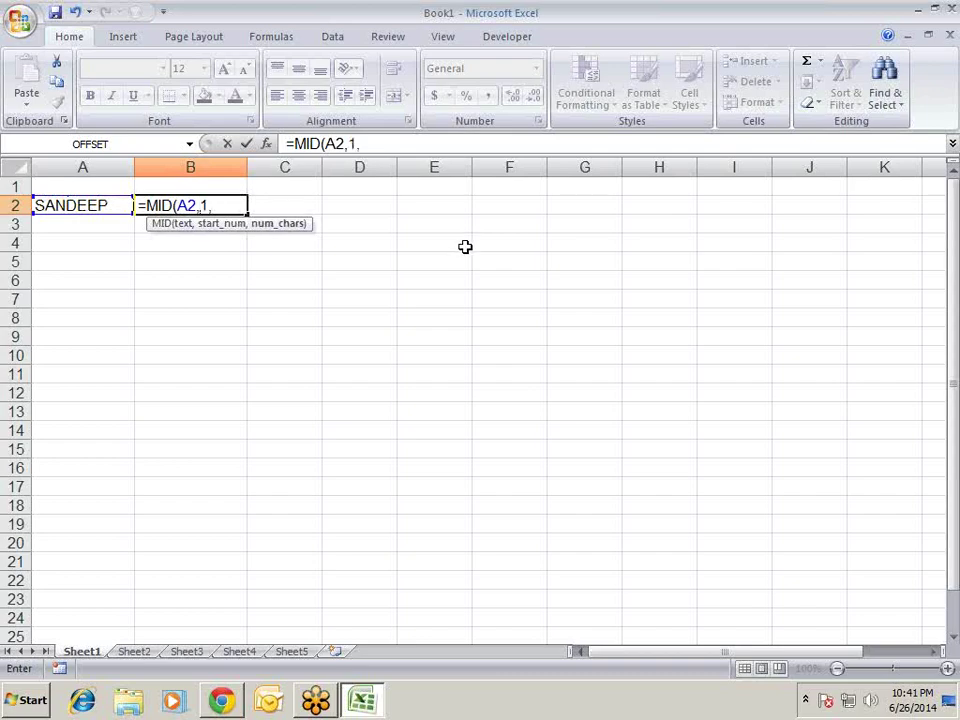
text(1)
text())
key(Return)
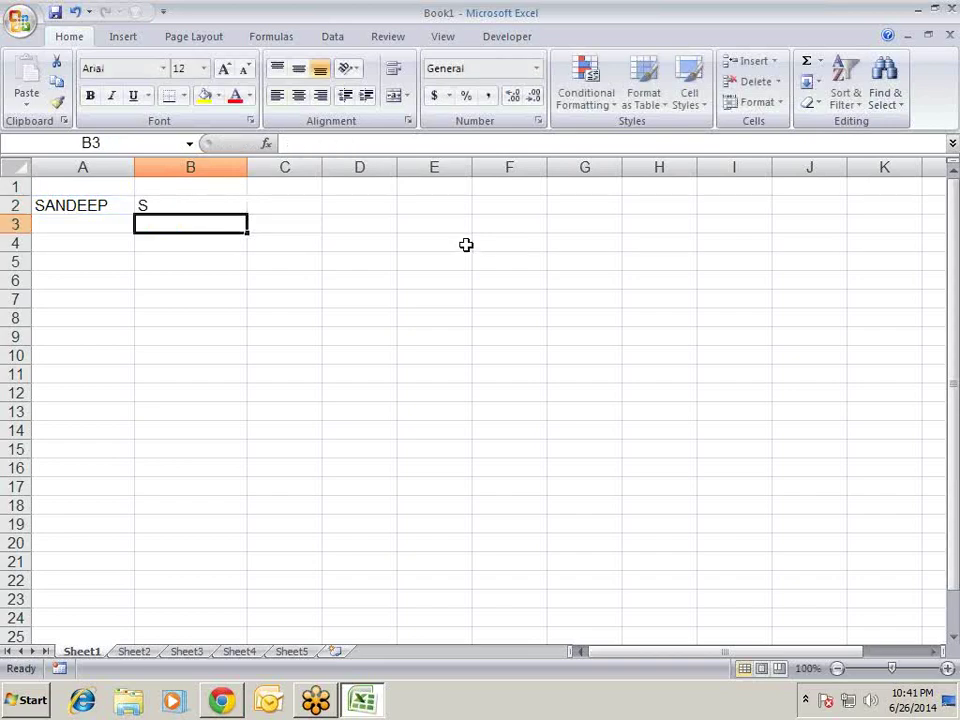
Step: Change B2's formula to =MID($A$2,1,1) so A2 is an absolute reference
key(Up)
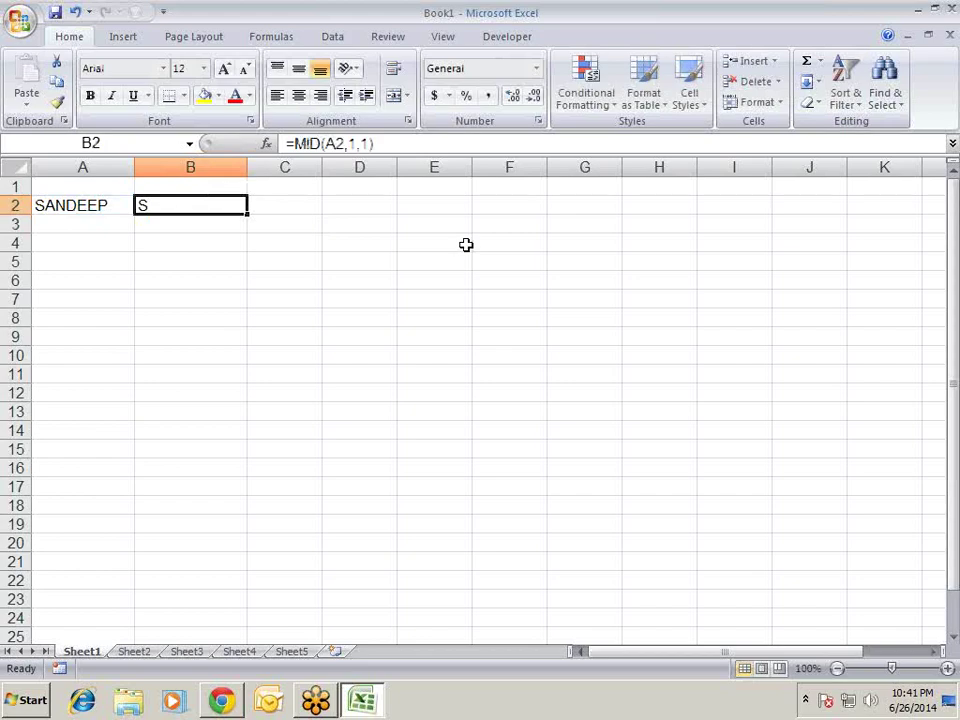
key(ctrl+c)
key(ctrl+Right)
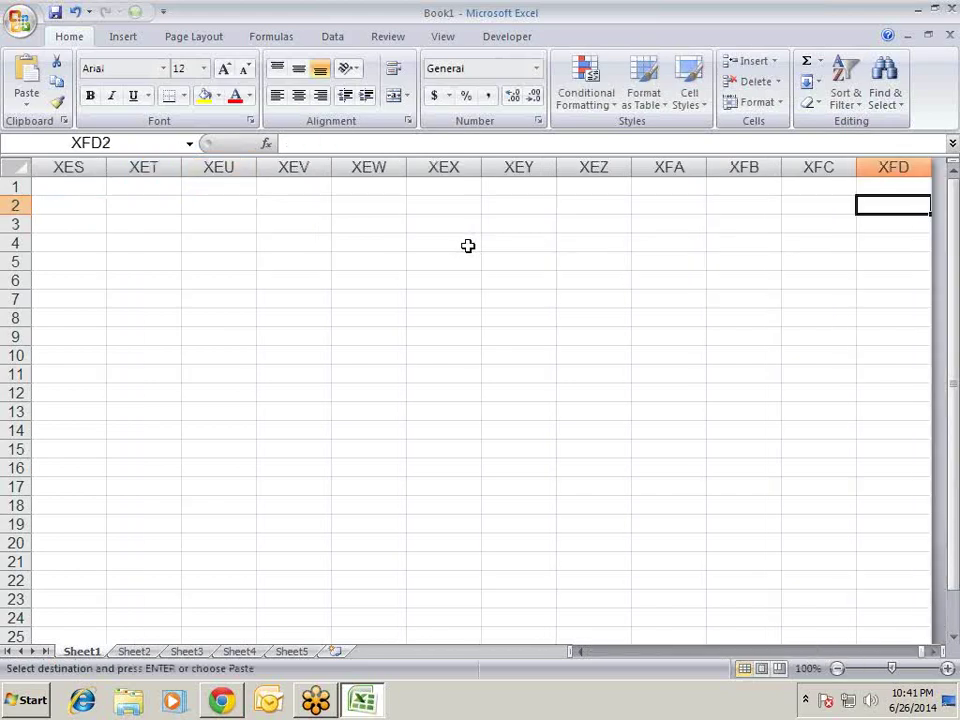
key(Home)
key(Right)
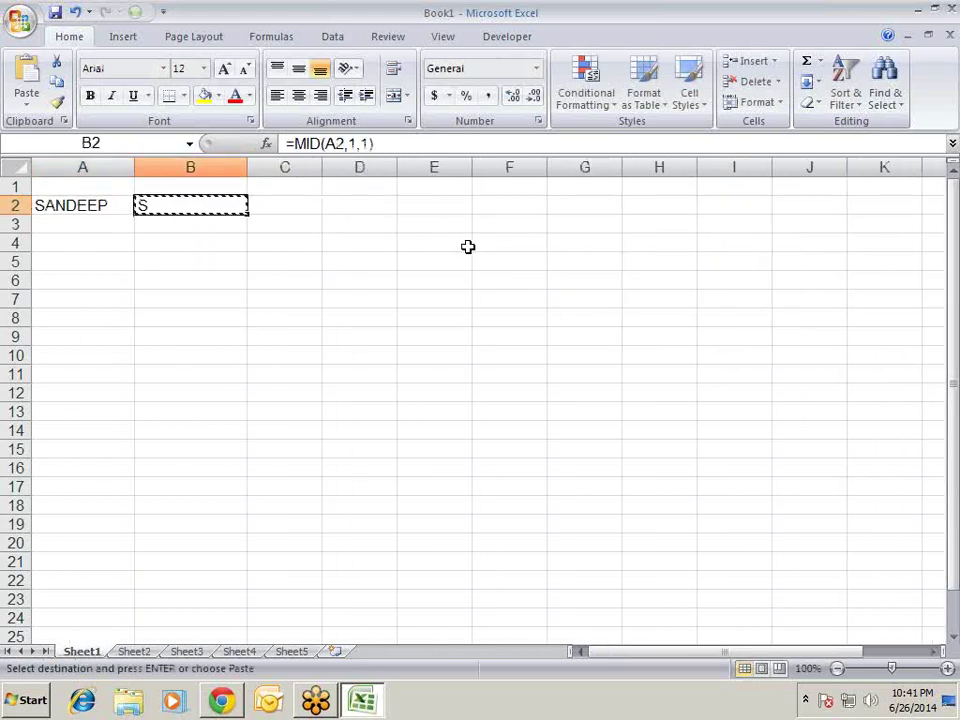
click(335, 145)
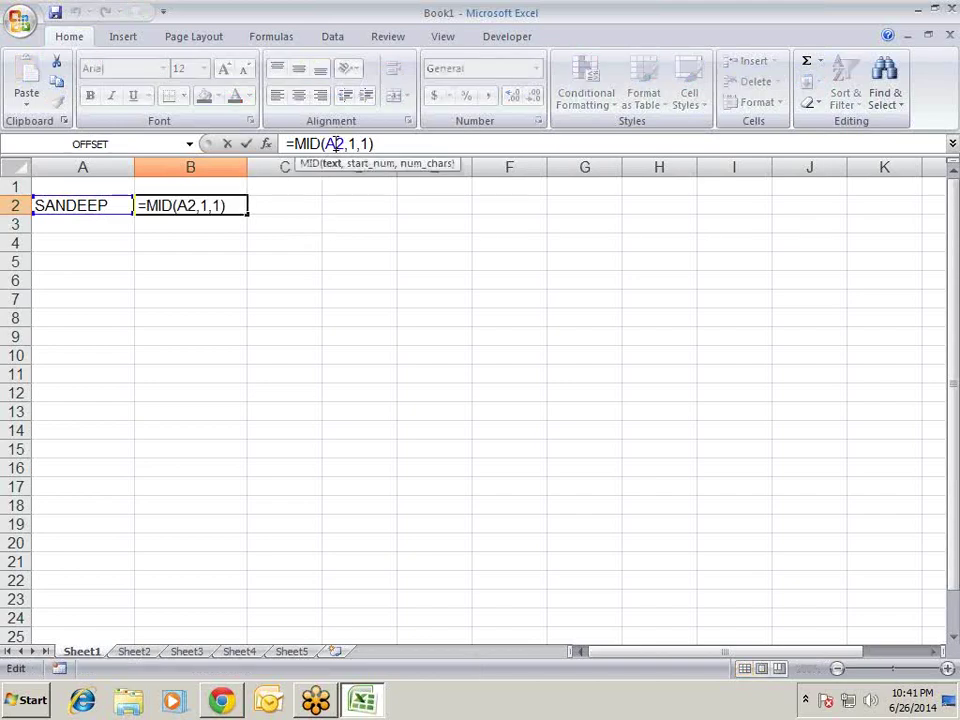
key(F4)
key(Return)
key(Up)
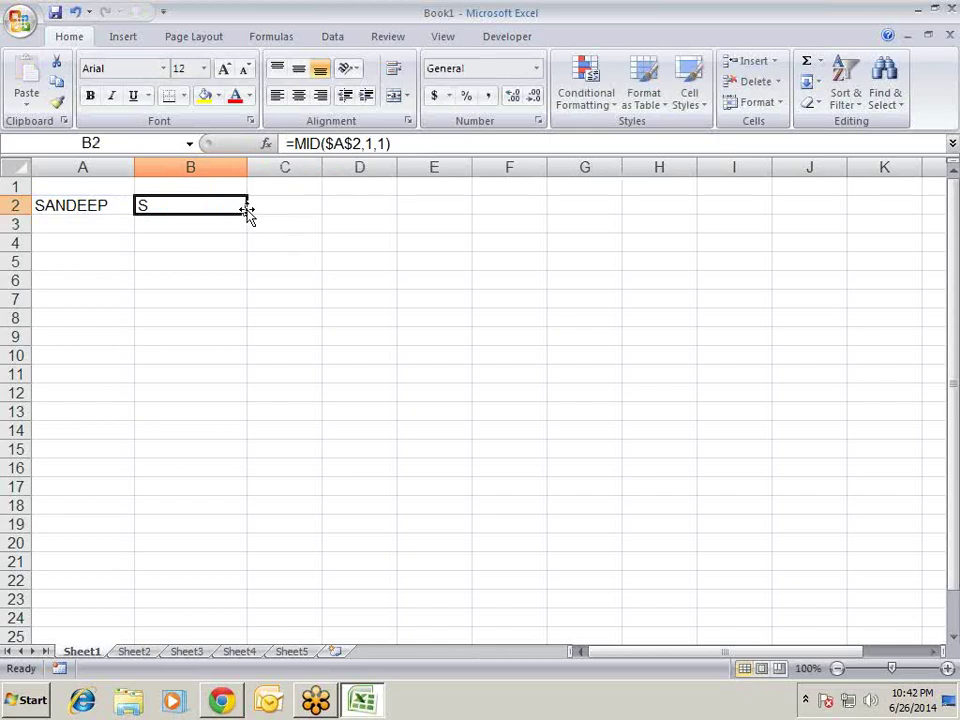
Step: Fill B2's formula across to F2 and narrow columns B through F
drag(247, 211, 531, 221)
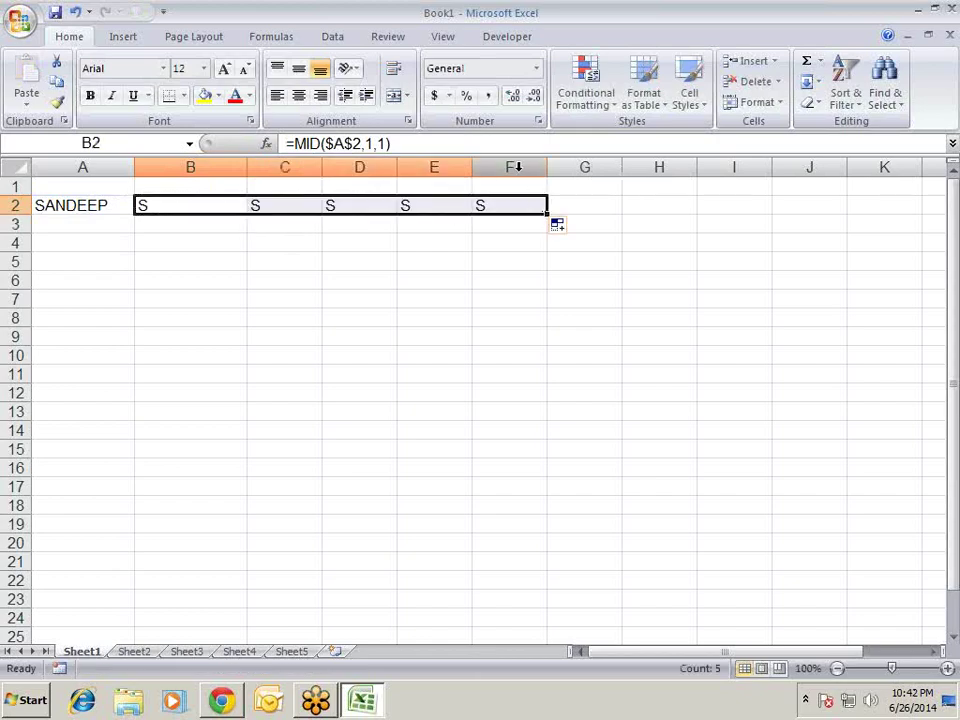
mouse_move(509, 165)
mouse_down()
mouse_move(291, 210)
mouse_move(193, 186)
mouse_up()
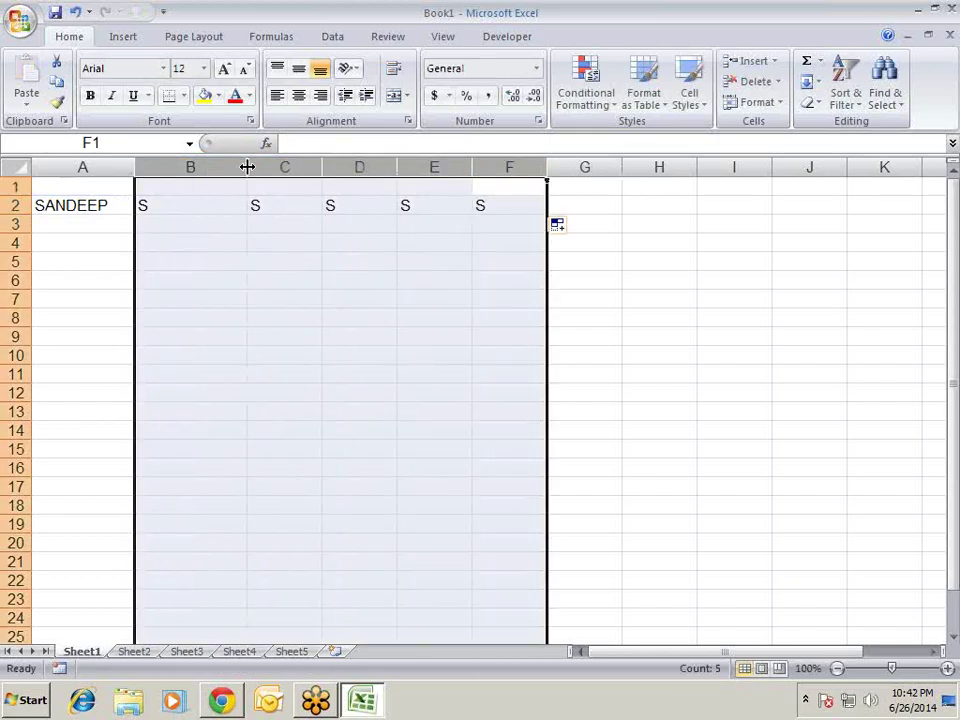
drag(248, 166, 191, 166)
Step: Change C2 to =MID($A$2,2,1) to show the second letter, A
click(364, 290)
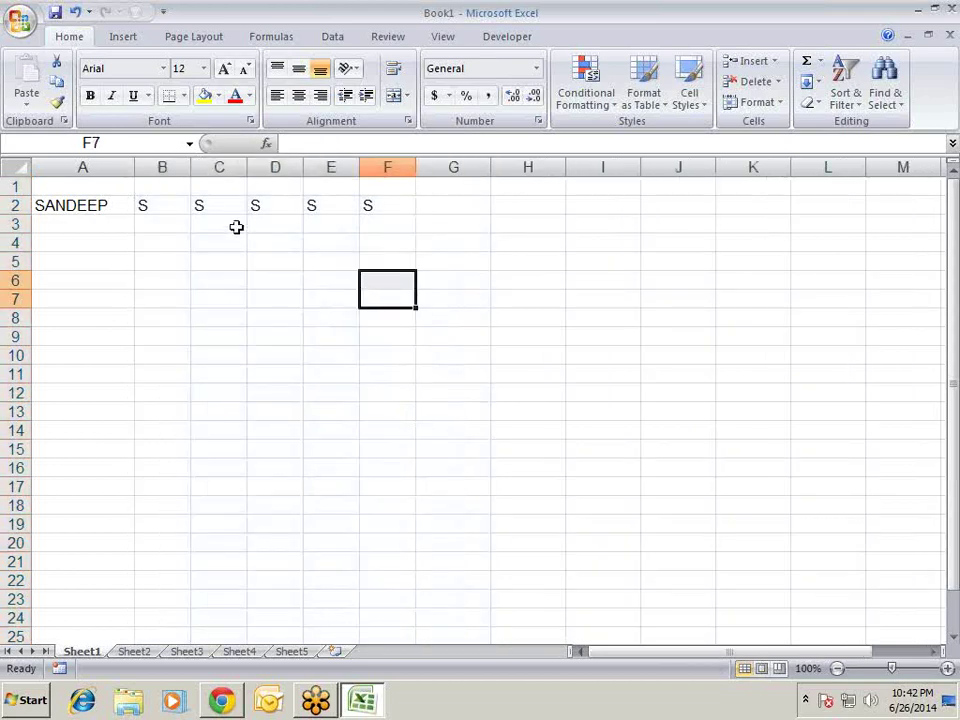
click(240, 207)
click(378, 143)
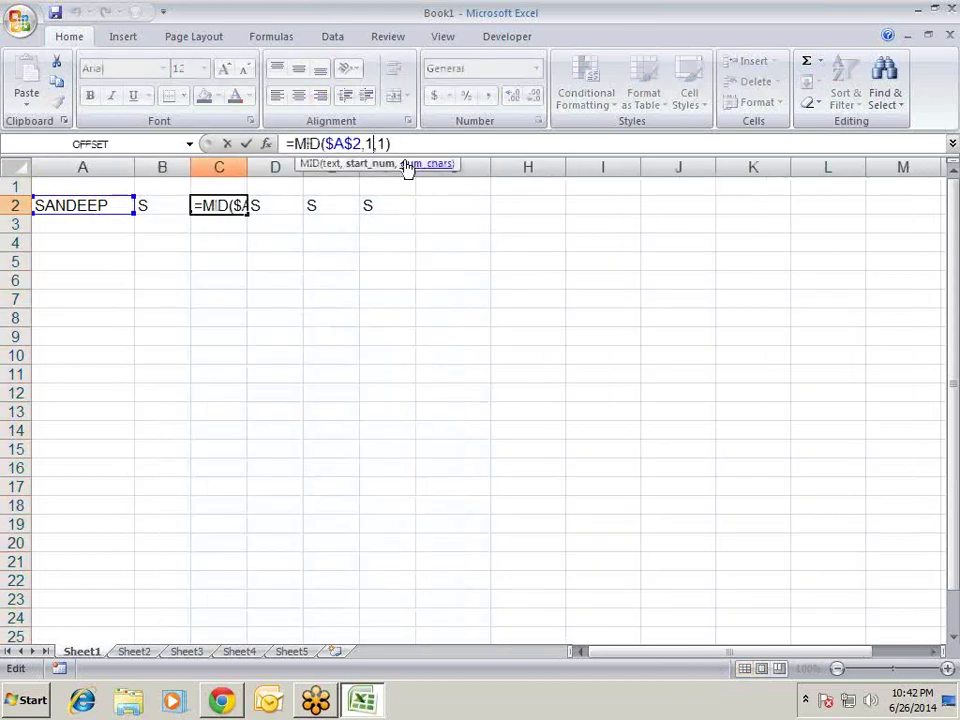
key(BackSpace)
text(2)
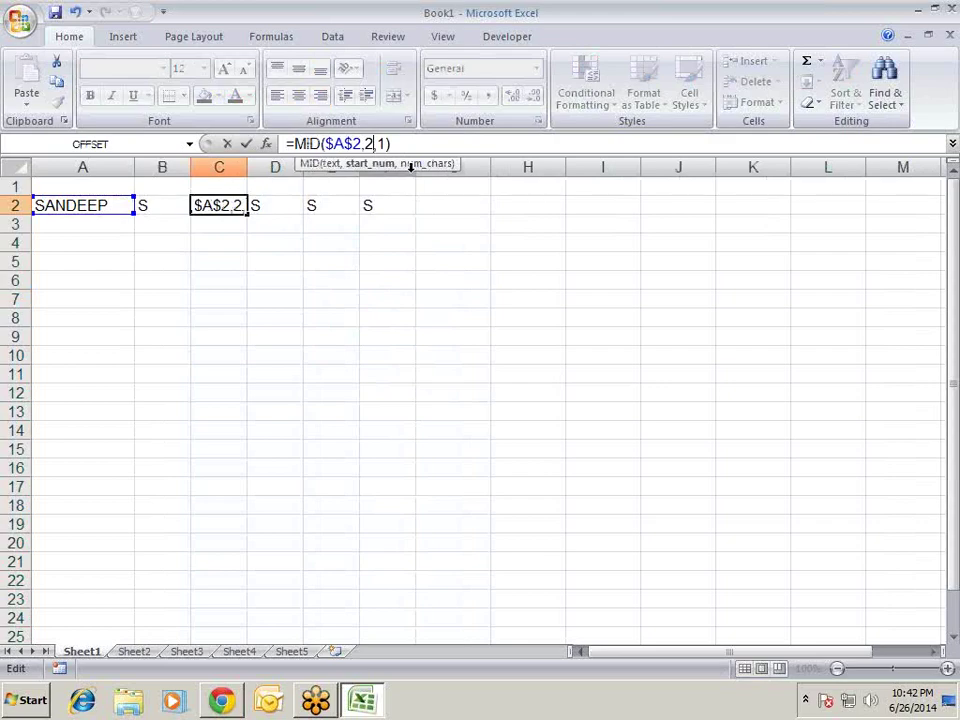
key(Return)
key(Up)
Step: Change D2 to =MID($A$2,3,1) to show the third letter, N
key(Right)
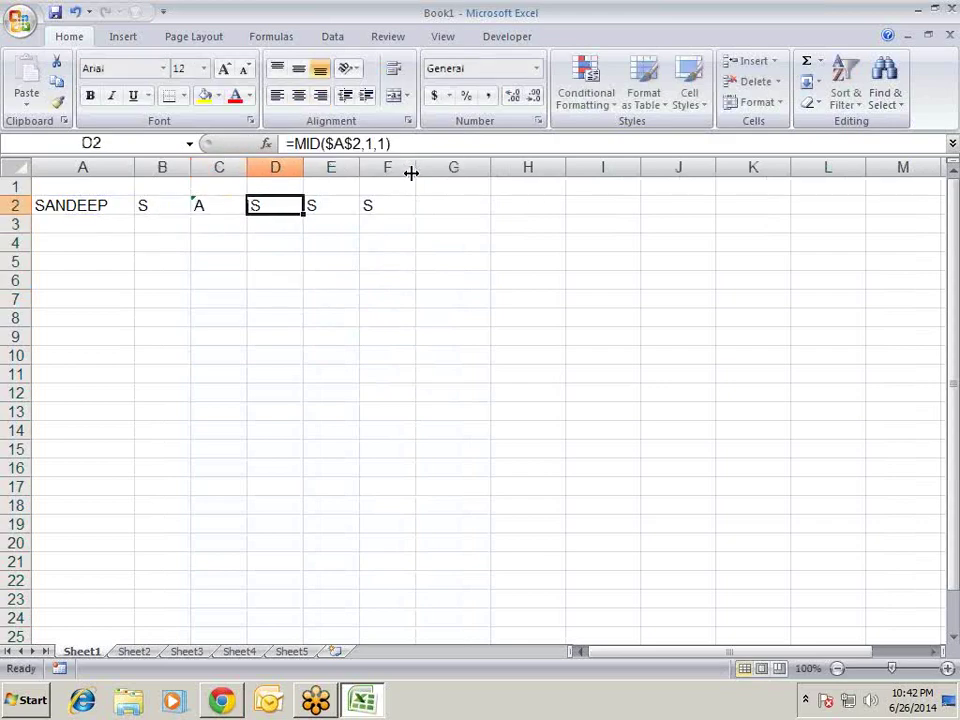
key(F2)
key(Left)
key(Left)
key(Left)
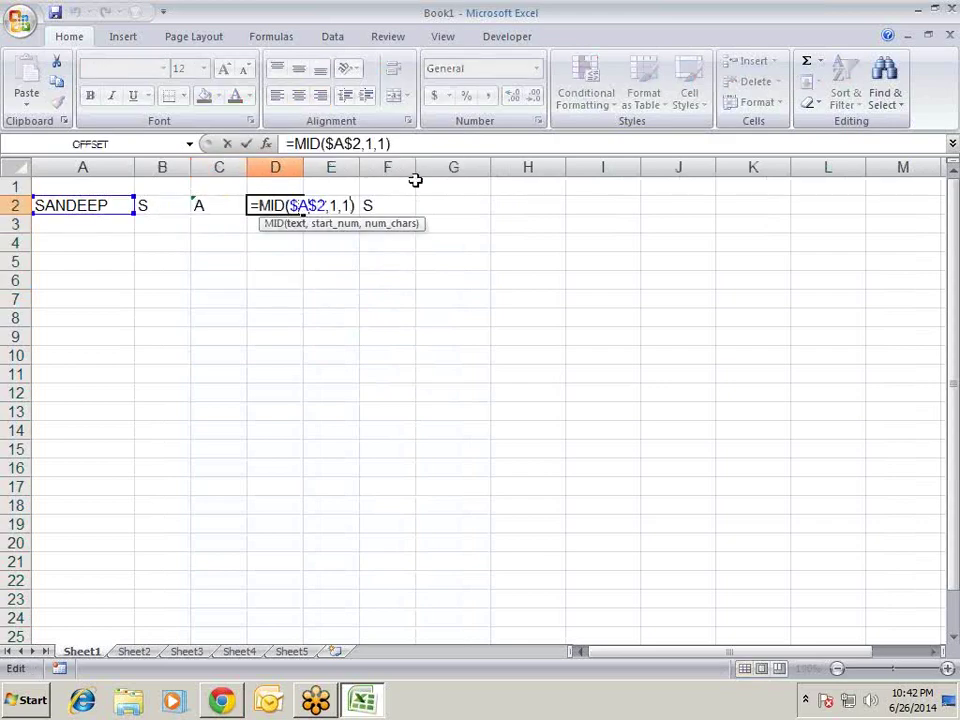
key(Right)
key(Right)
key(BackSpace)
text(3)
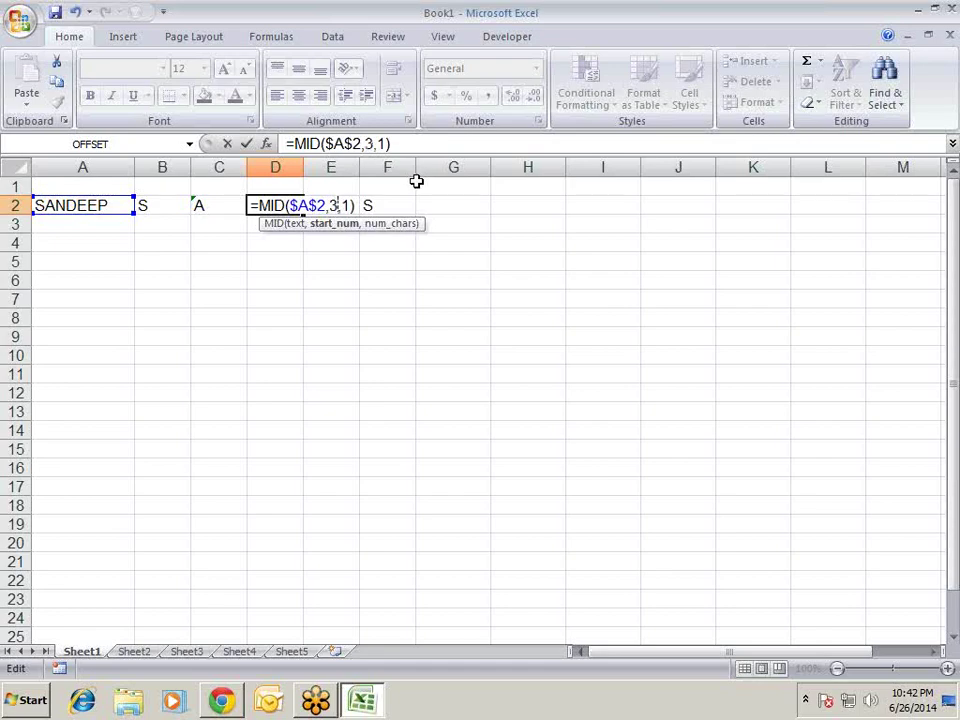
key(Return)
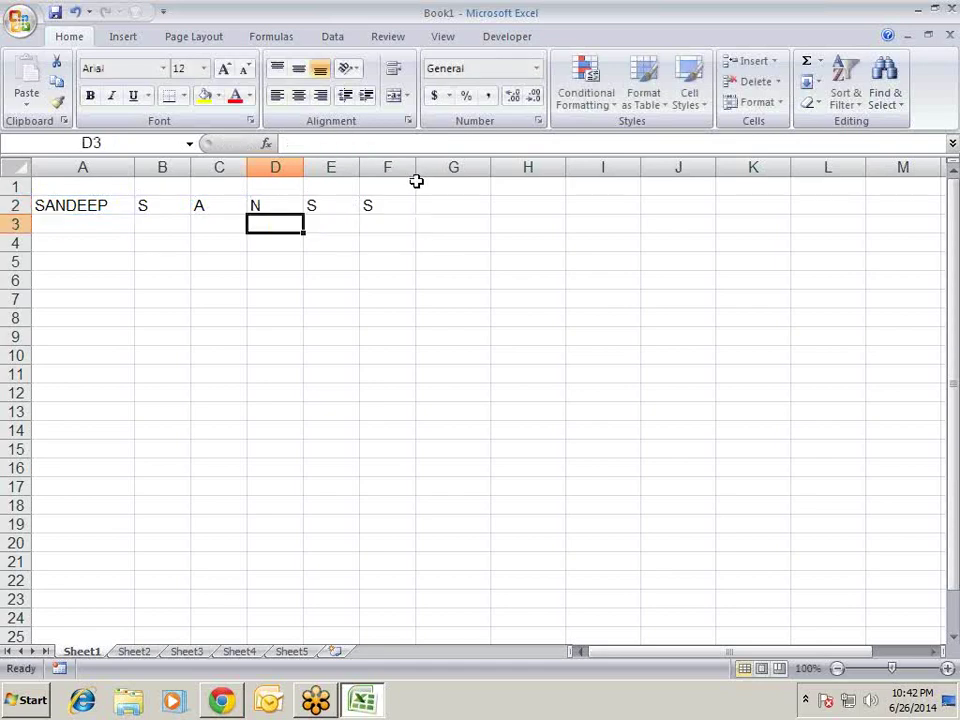
key(Up)
Step: Clear the formulas from B2 through F2
key(Left)
key(Left)
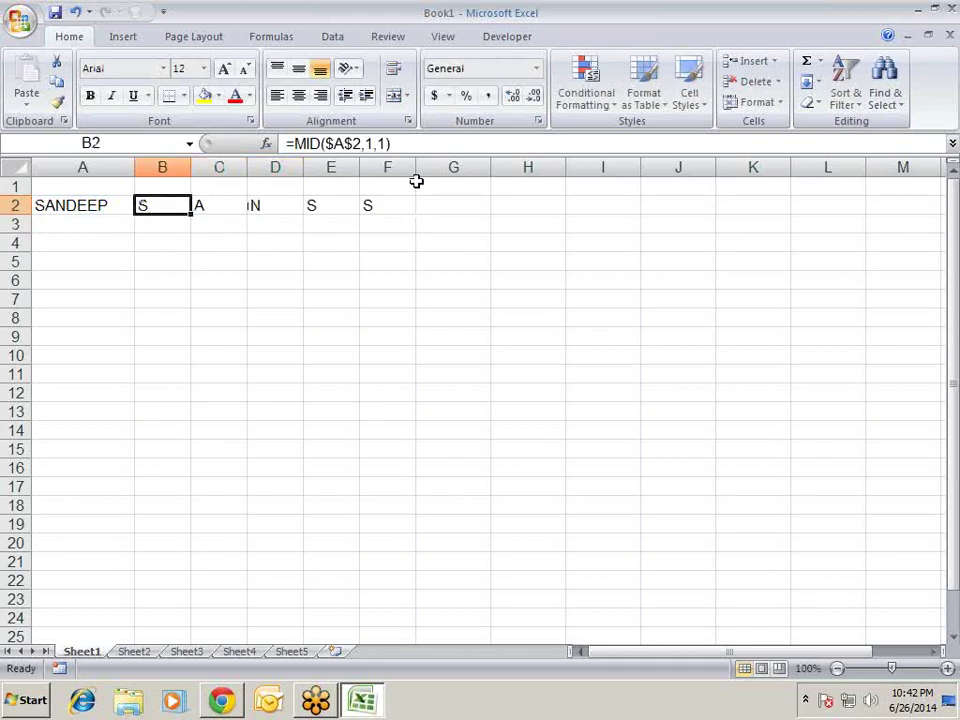
key(shift+Right)
key(shift+Right)
key(shift+Right)
key(shift+Right)
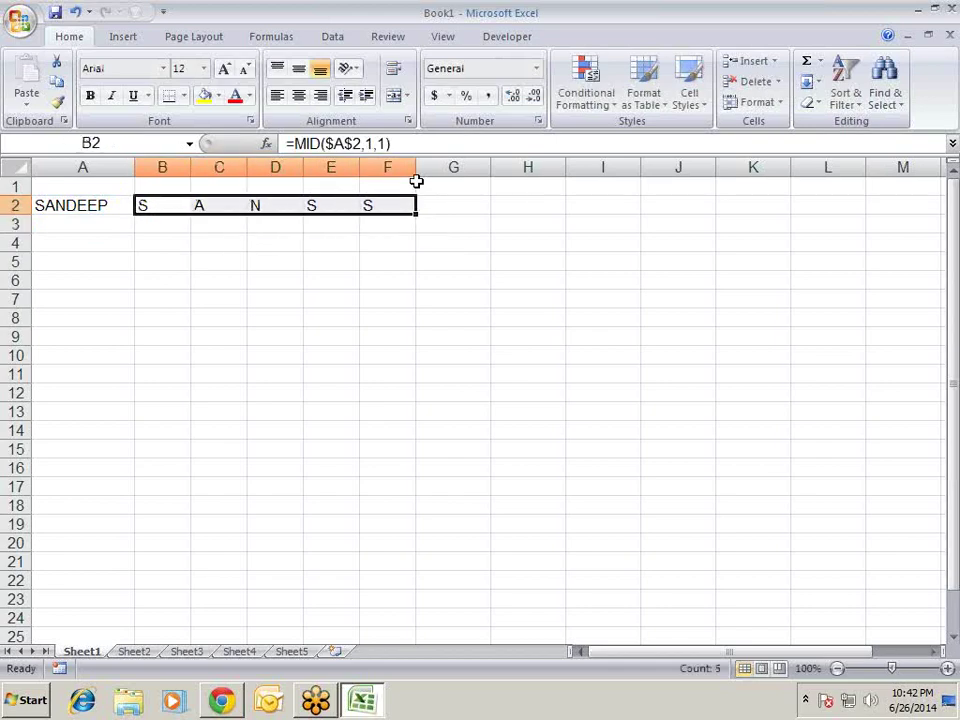
key(Delete)
key(Left)
Step: Select the range B2:H2 next to the name
key(Right)
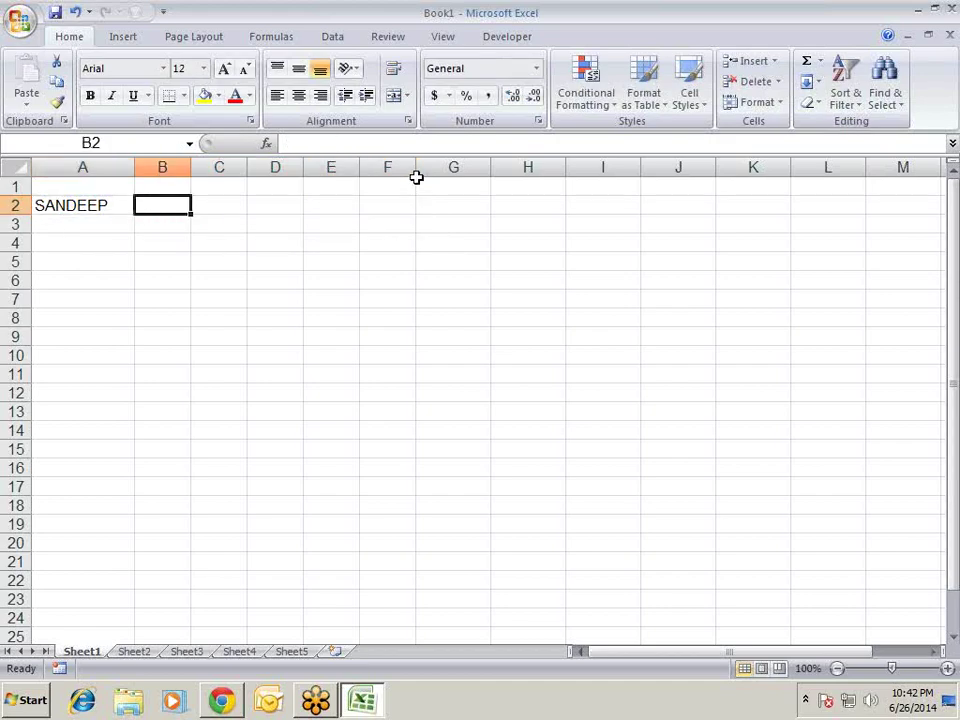
key(Left)
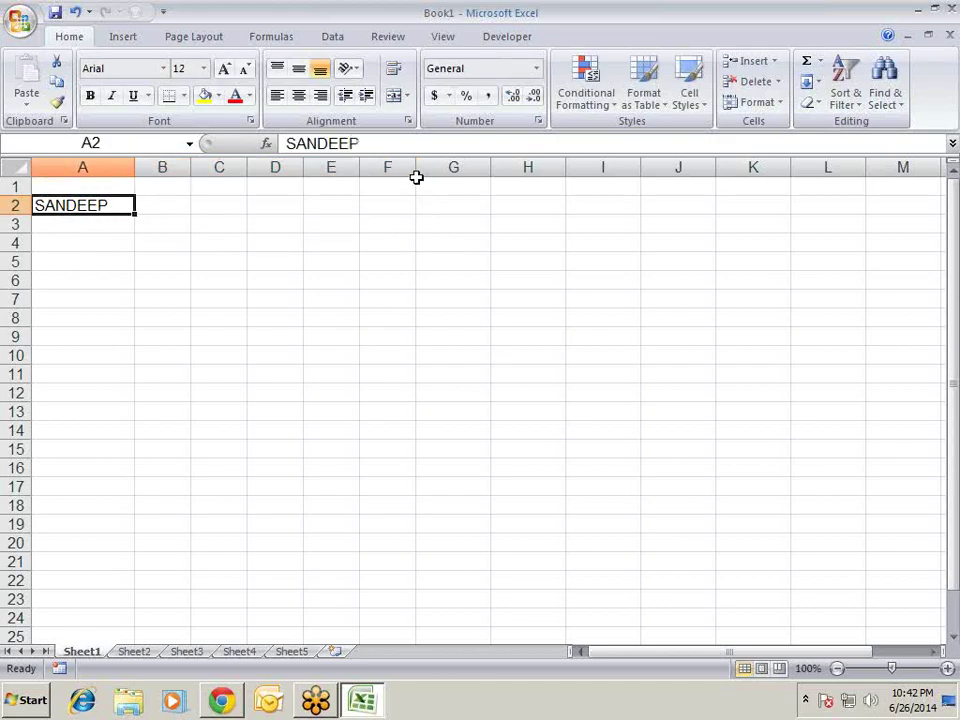
key(Right)
key(shift+Right)
key(shift+Right)
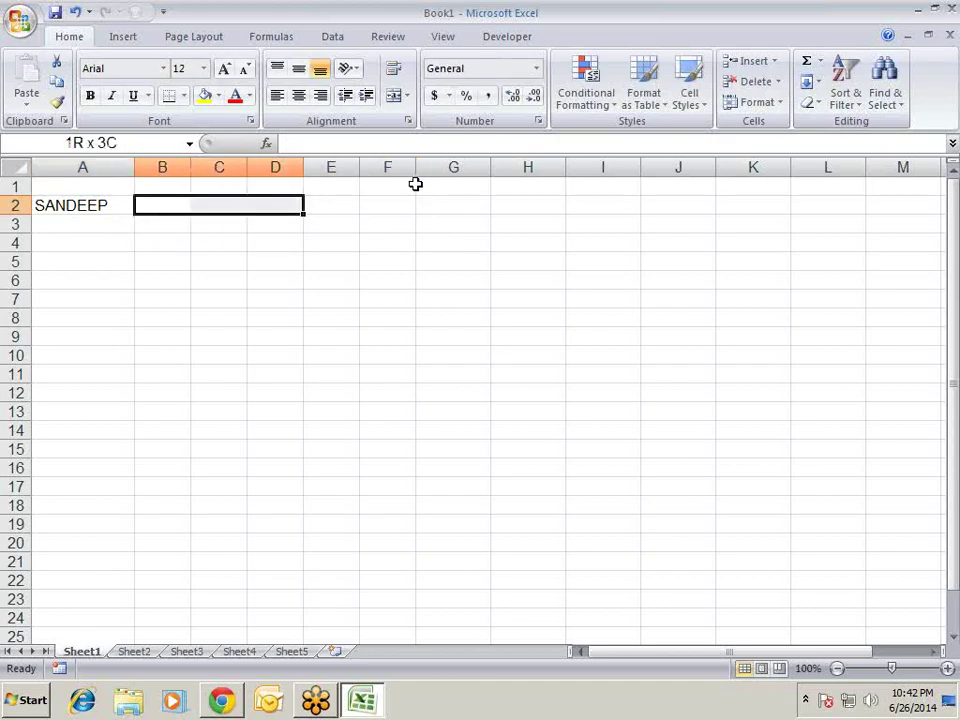
key(shift+Right)
key(shift+Right)
key(shift+Right)
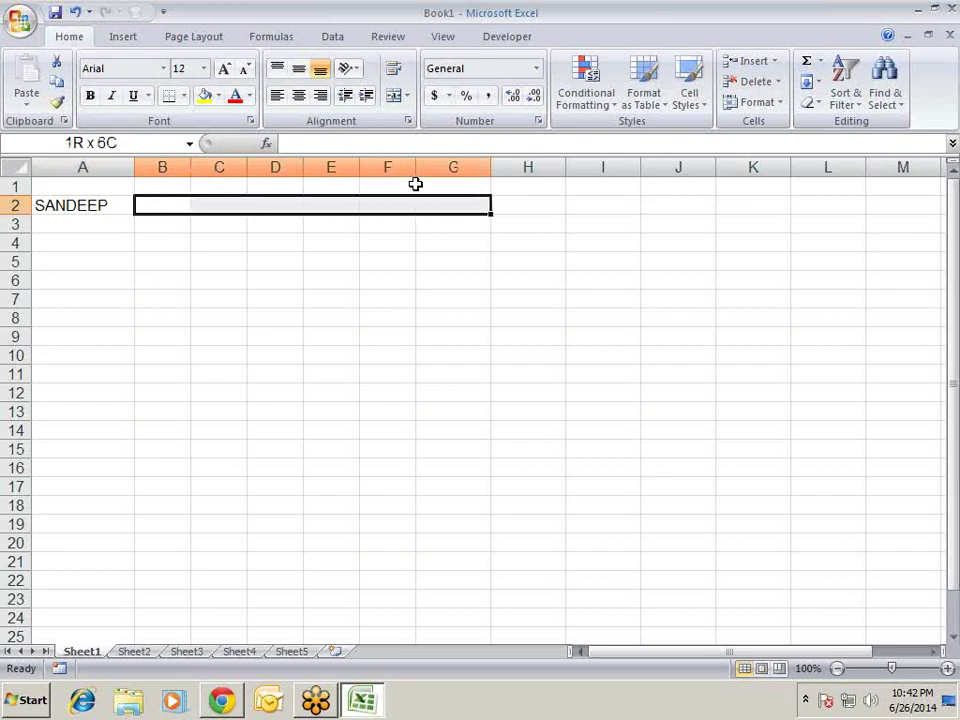
key(shift+Right)
Step: Enter {=MID(A2,COLUMN(1:7),1)} as an array formula across B2:H2
text(=)
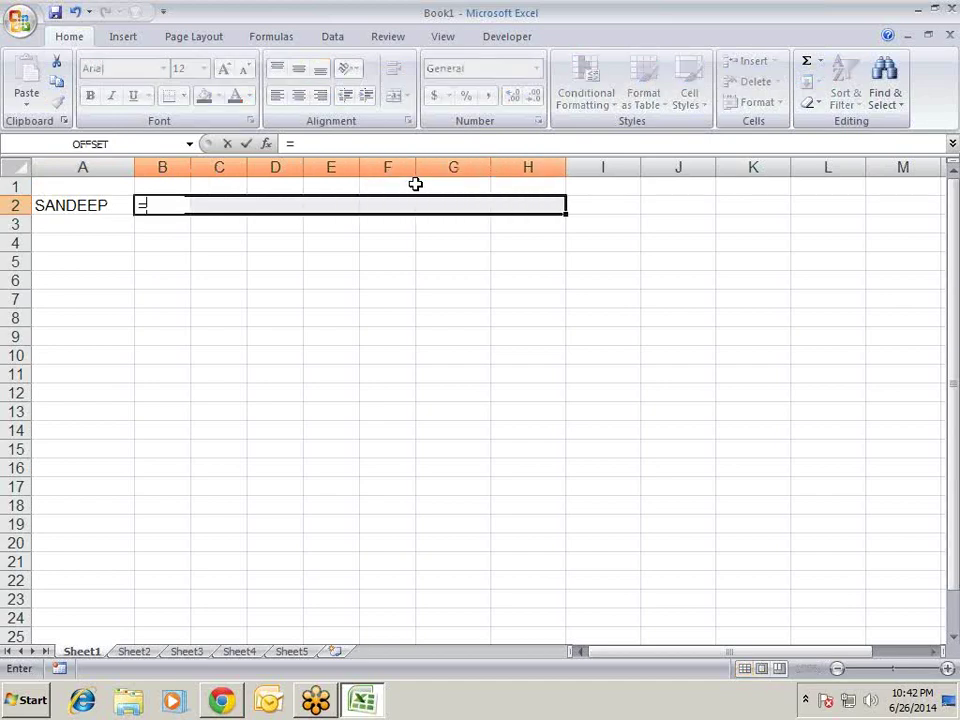
text(MID)
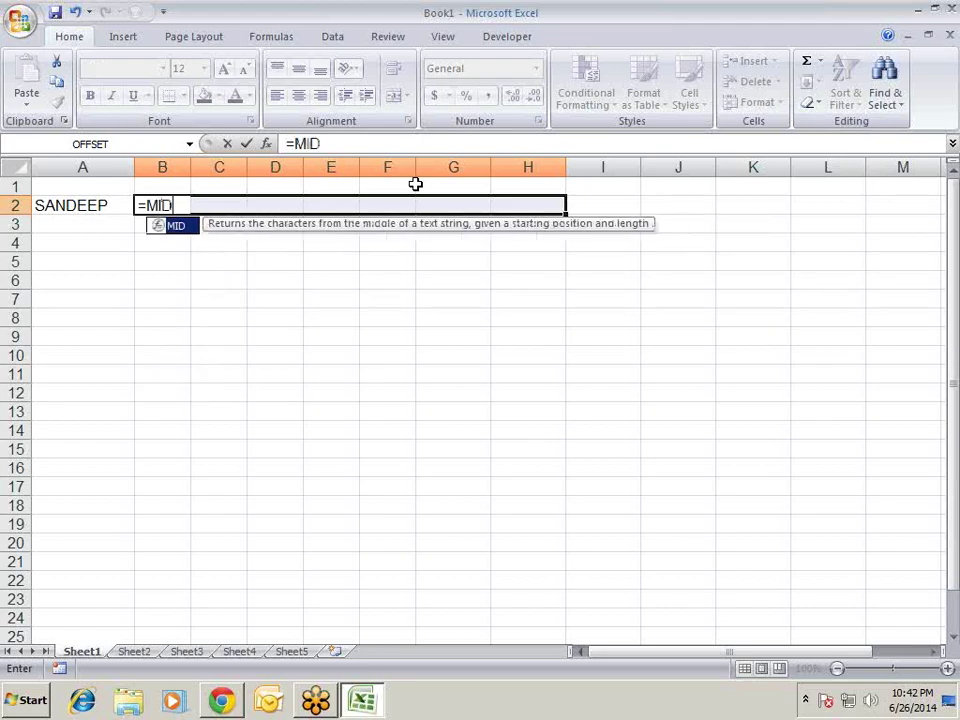
text(()
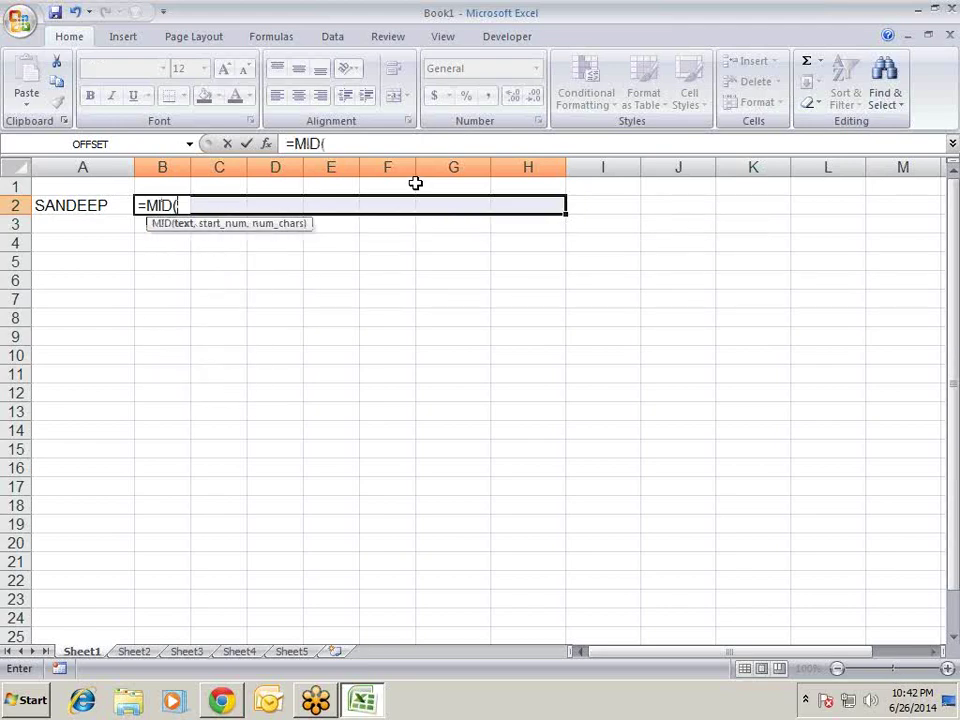
key(Left)
text(,)
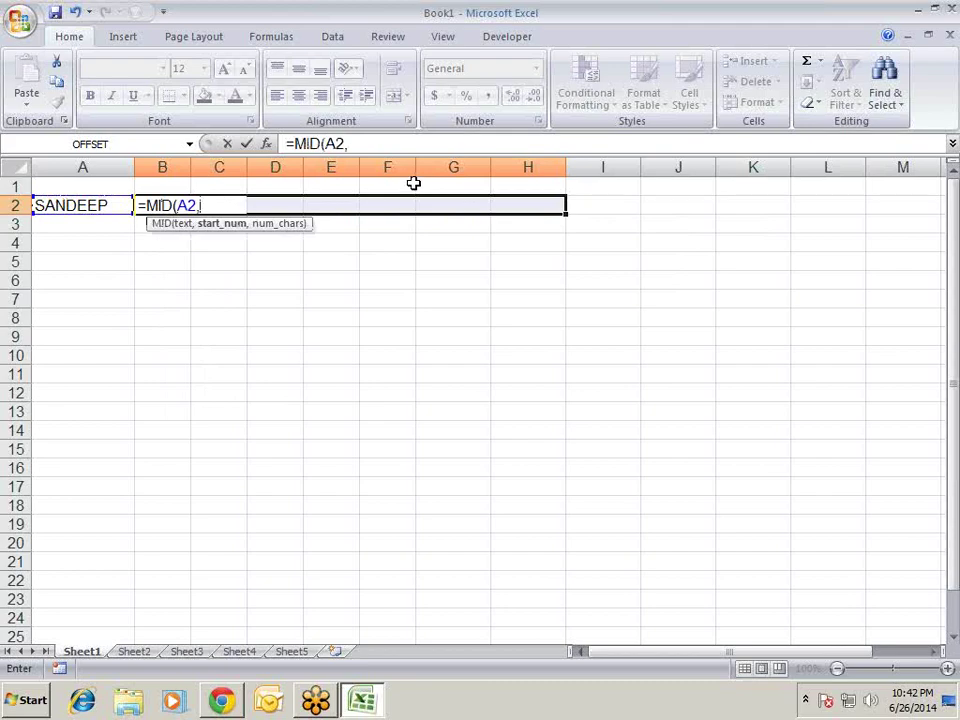
text(CO)
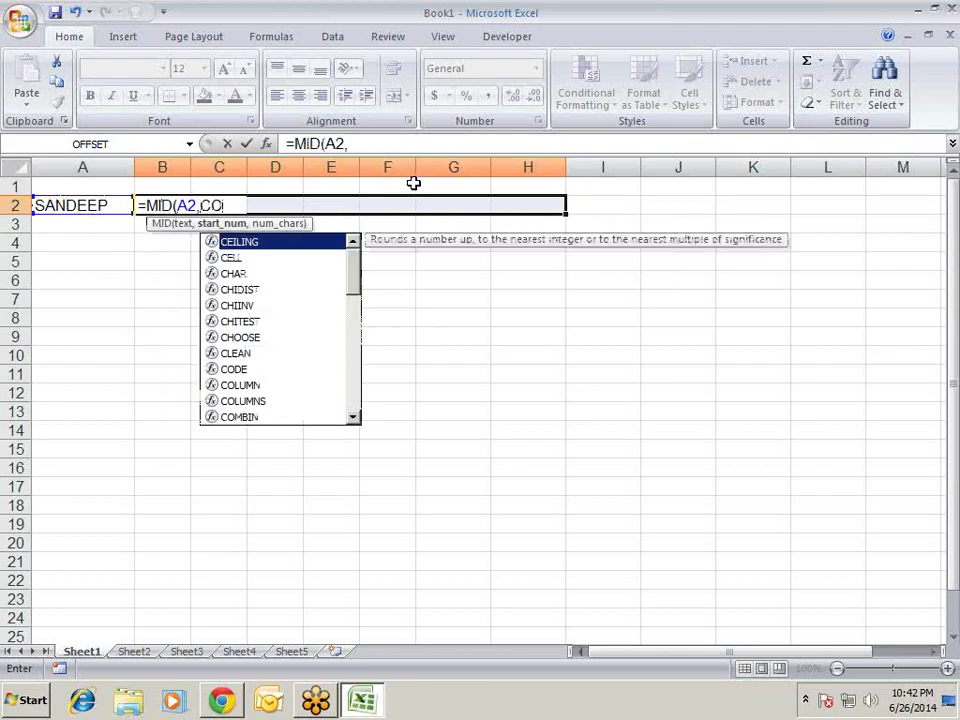
text(LU)
key(Tab)
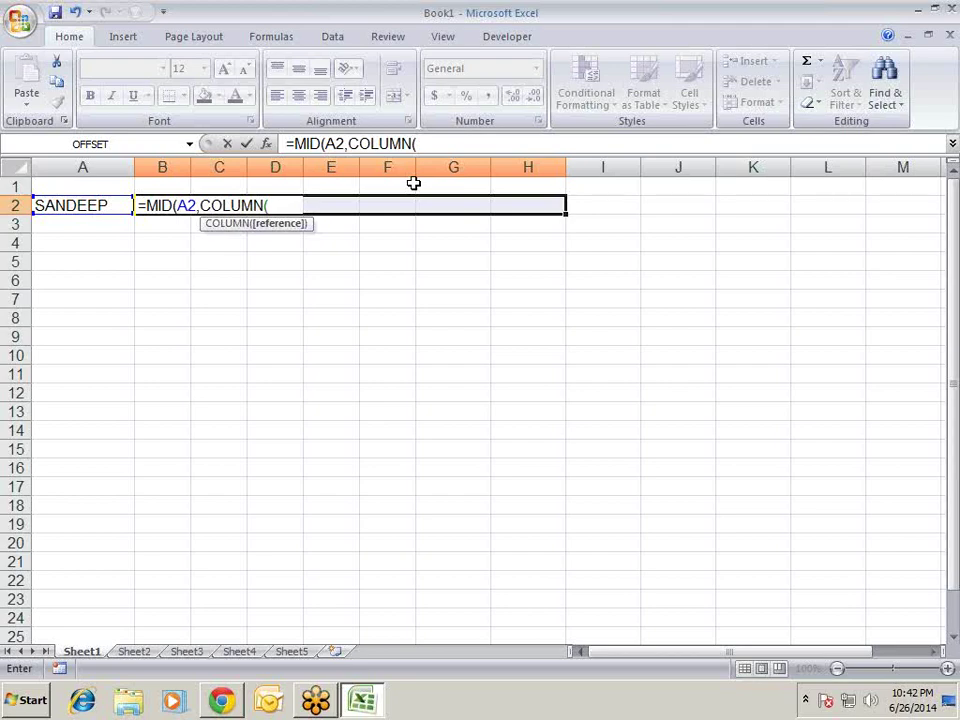
text(1:)
text(7))
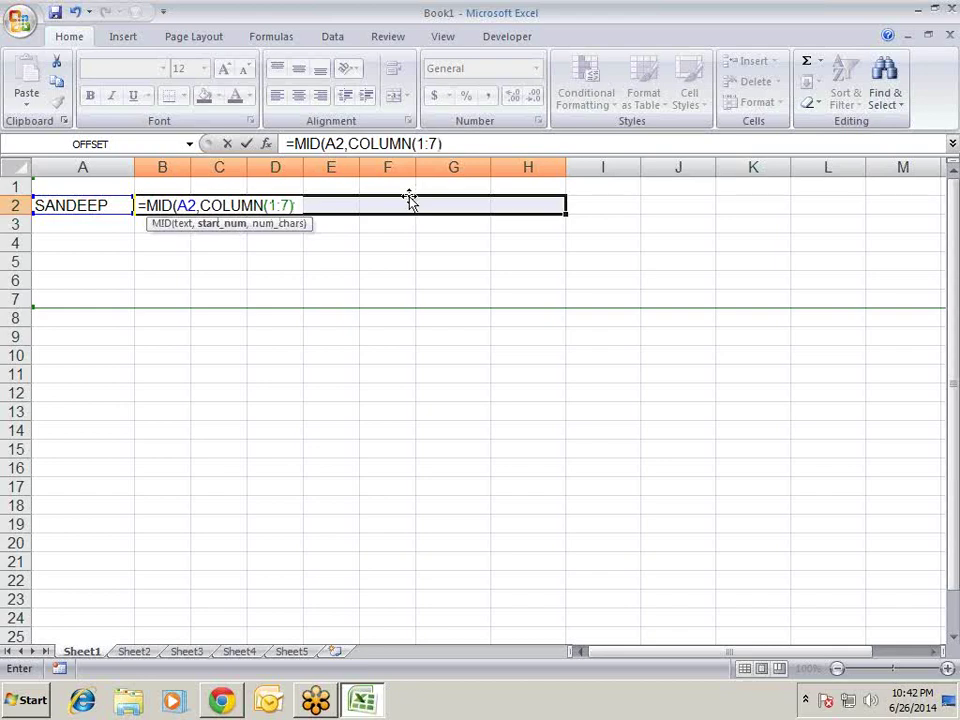
text(,)
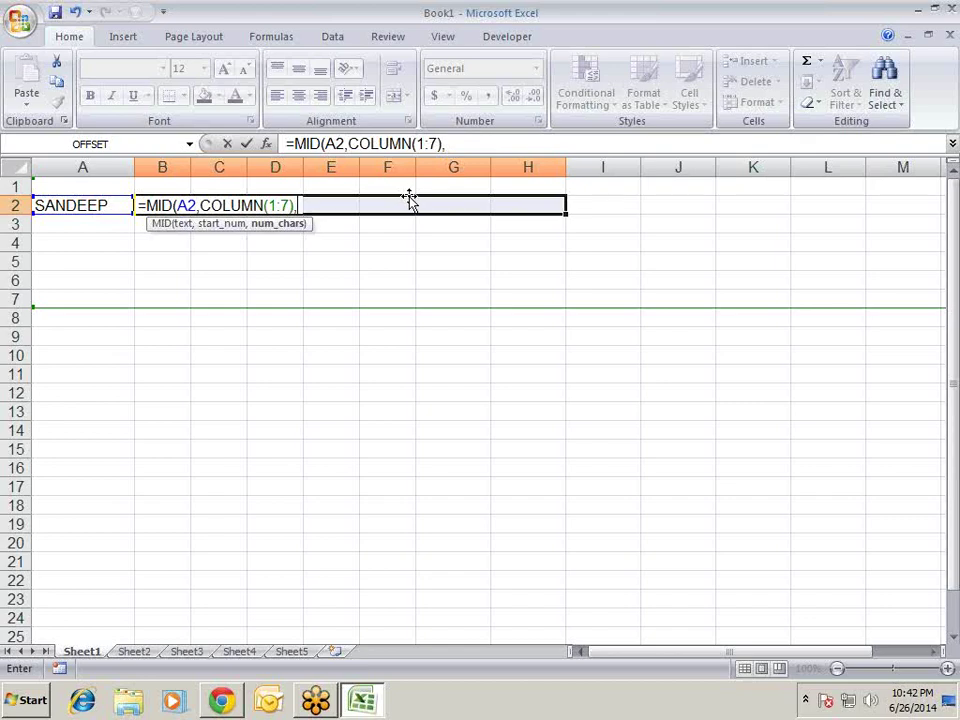
text(1)
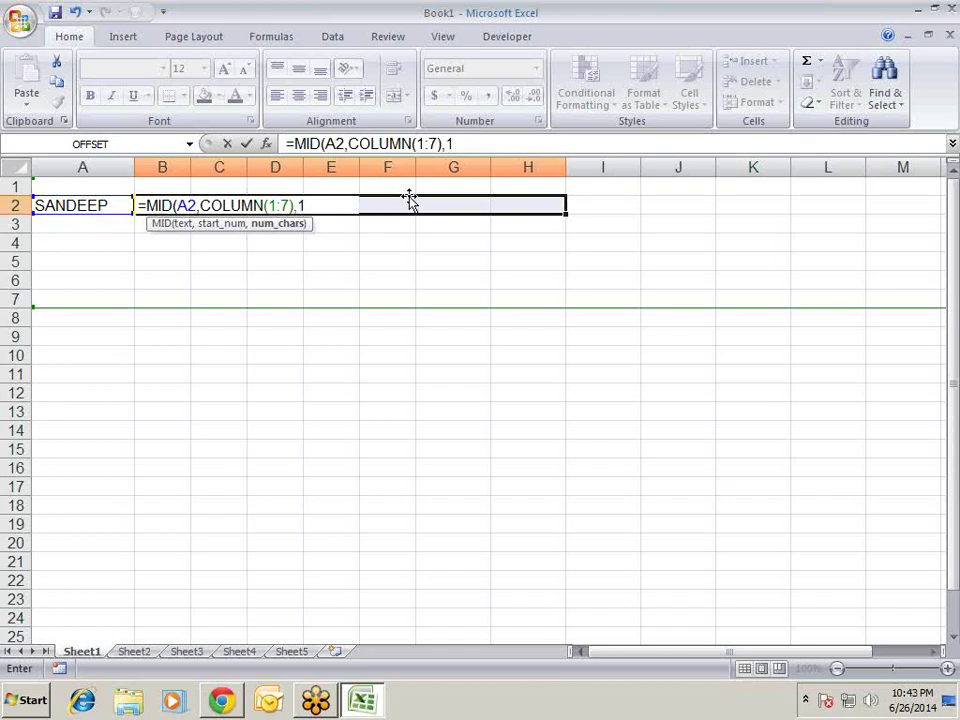
text())
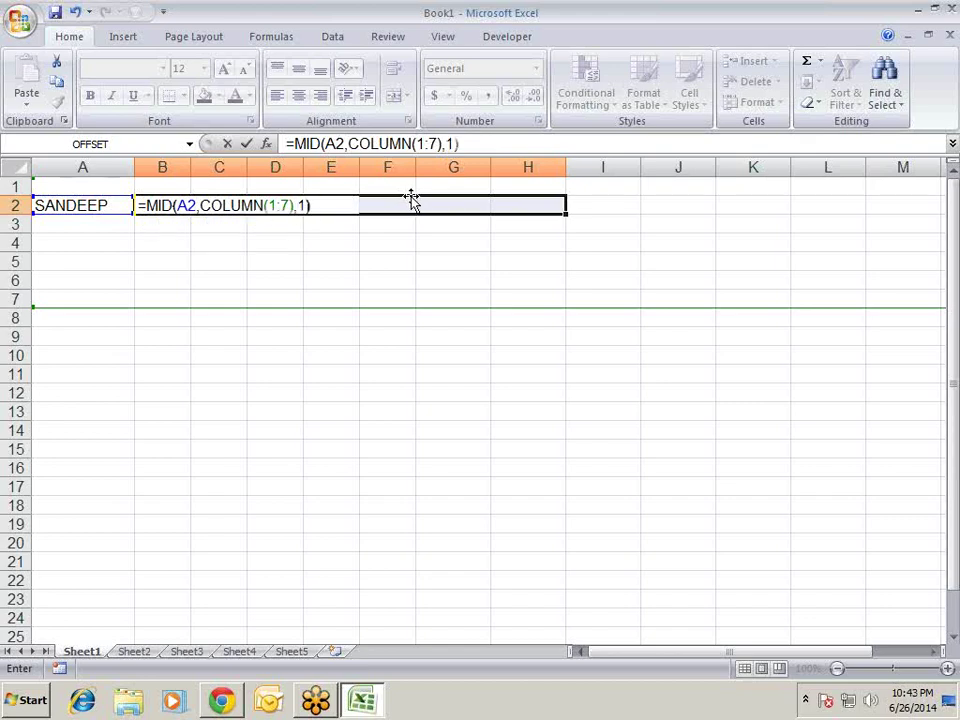
key(ctrl+shift+Return)
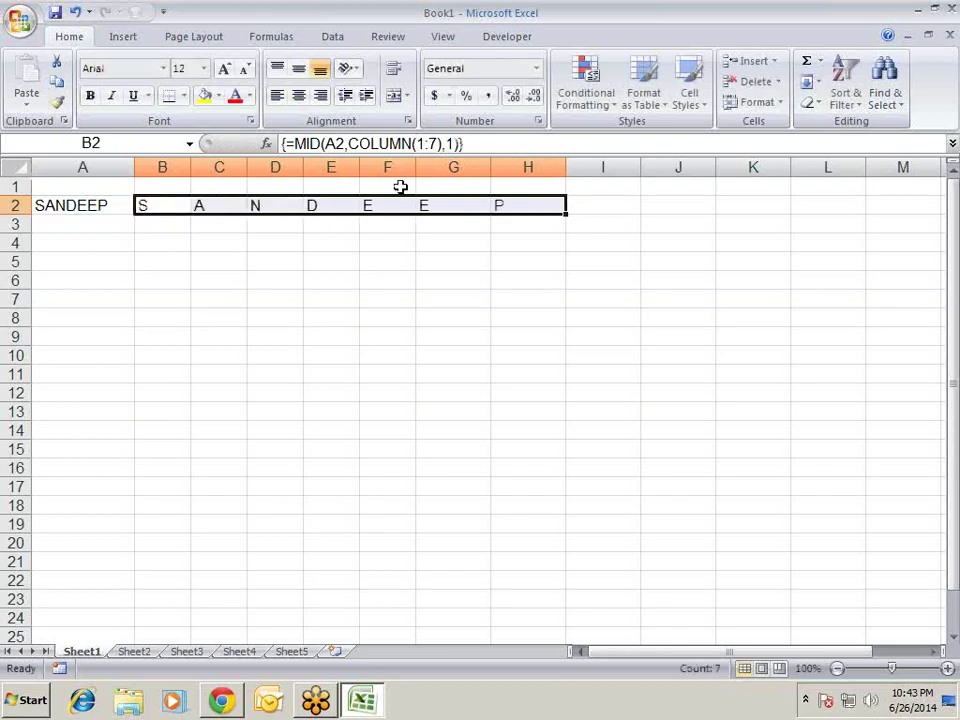
click(101, 204)
Step: Replace the name in A2 with a different seven-letter name
text(P)
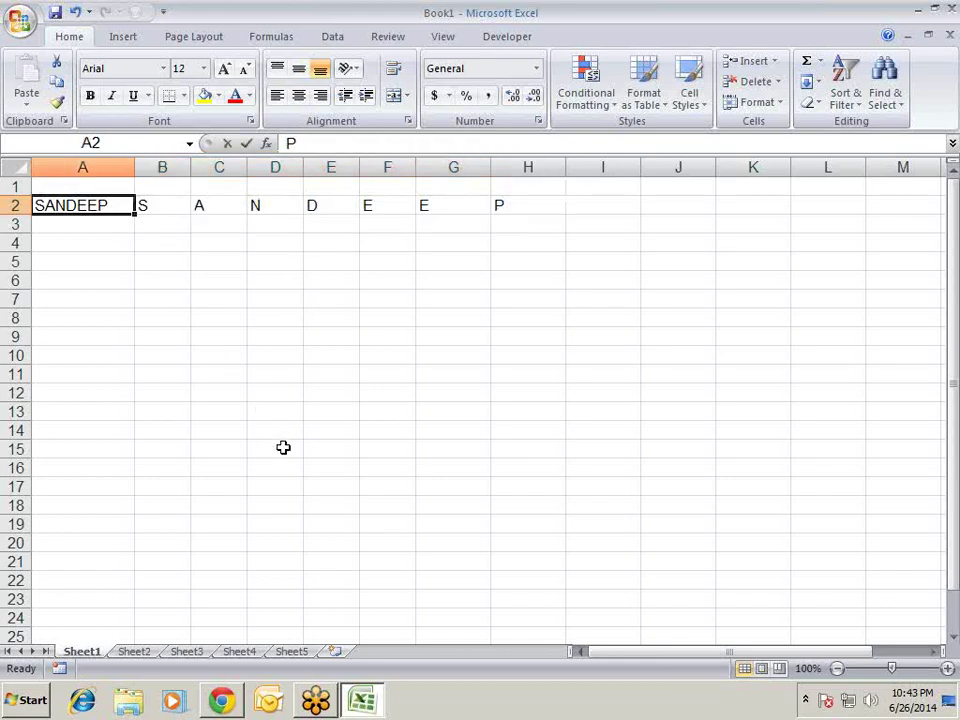
text(RADEEP)
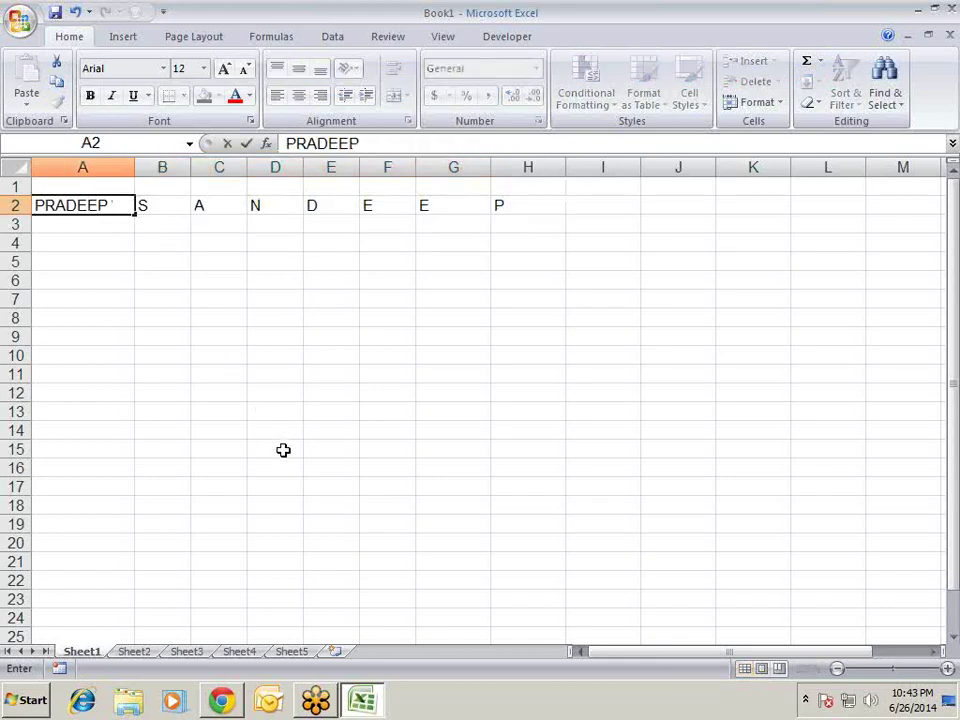
key(Return)
key(Up)
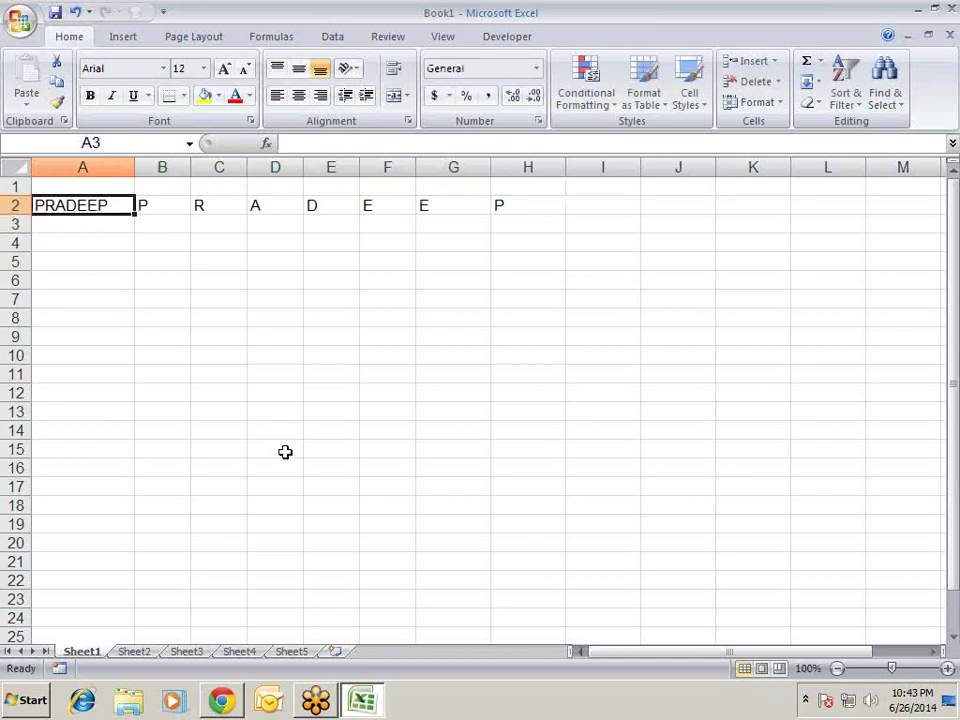
key(Right)
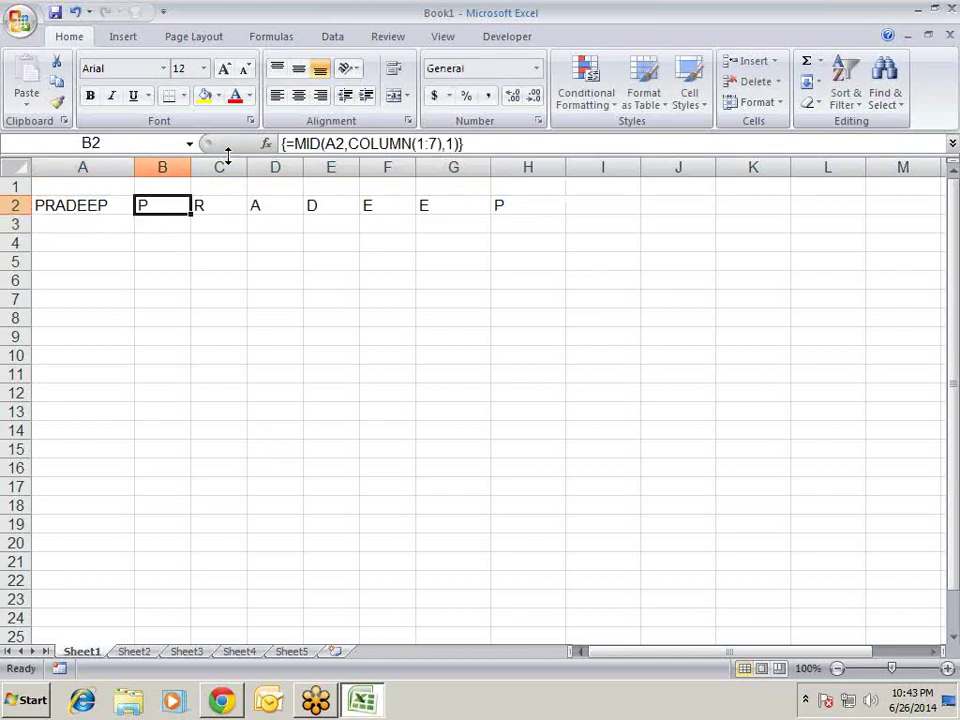
Step: Narrow columns B through H and select the letter cells B2:H2
drag(162, 186, 508, 158)
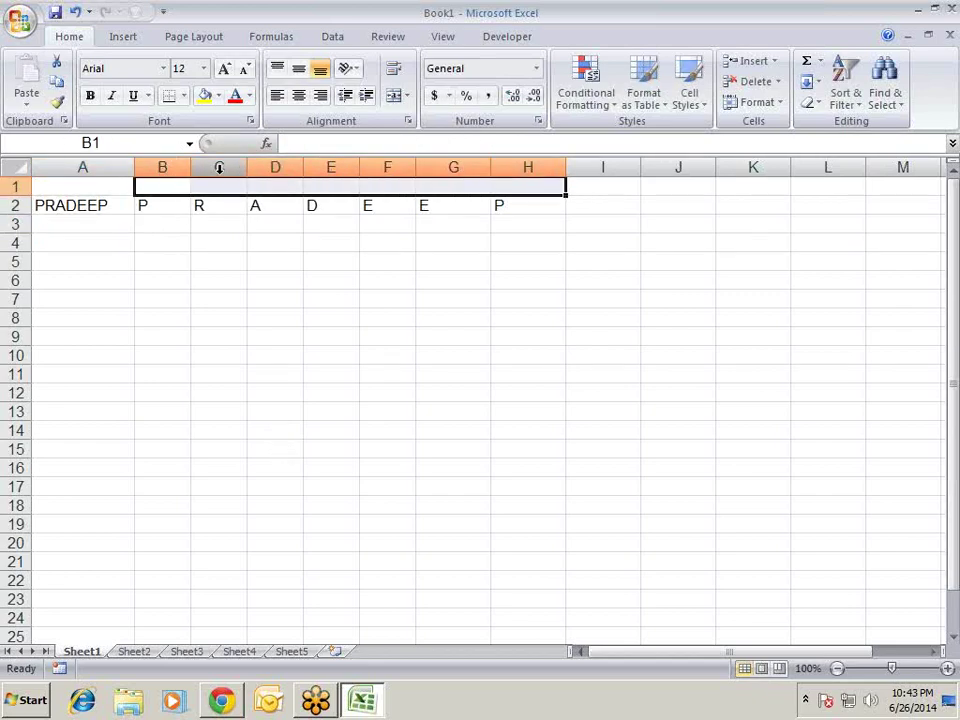
mouse_move(178, 164)
mouse_down()
mouse_move(566, 158)
mouse_move(516, 172)
mouse_up()
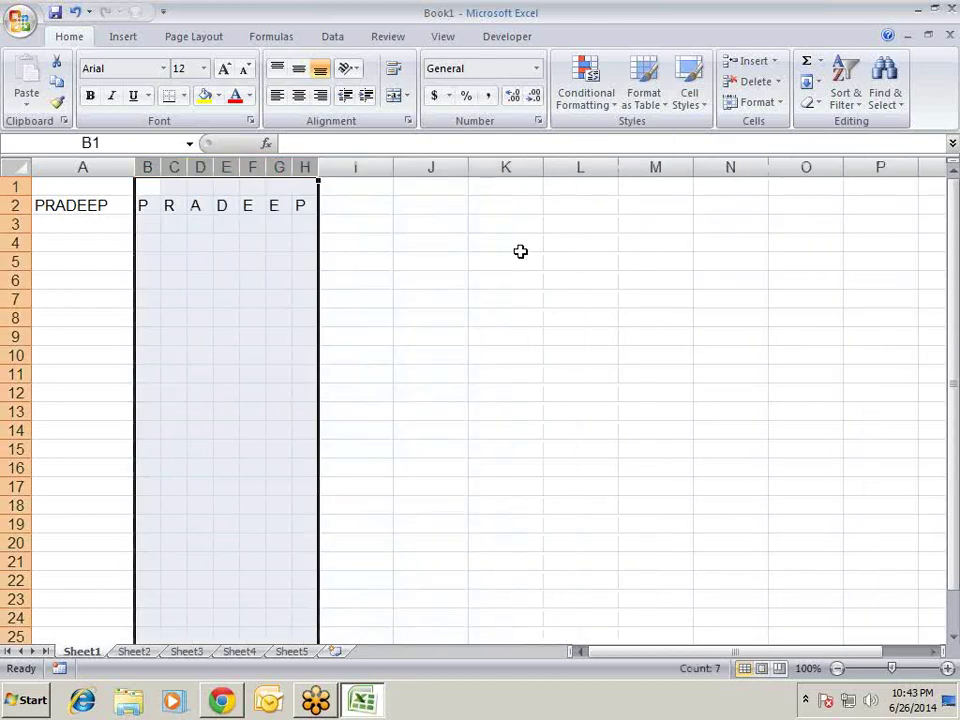
click(505, 279)
drag(139, 190, 301, 206)
click(246, 242)
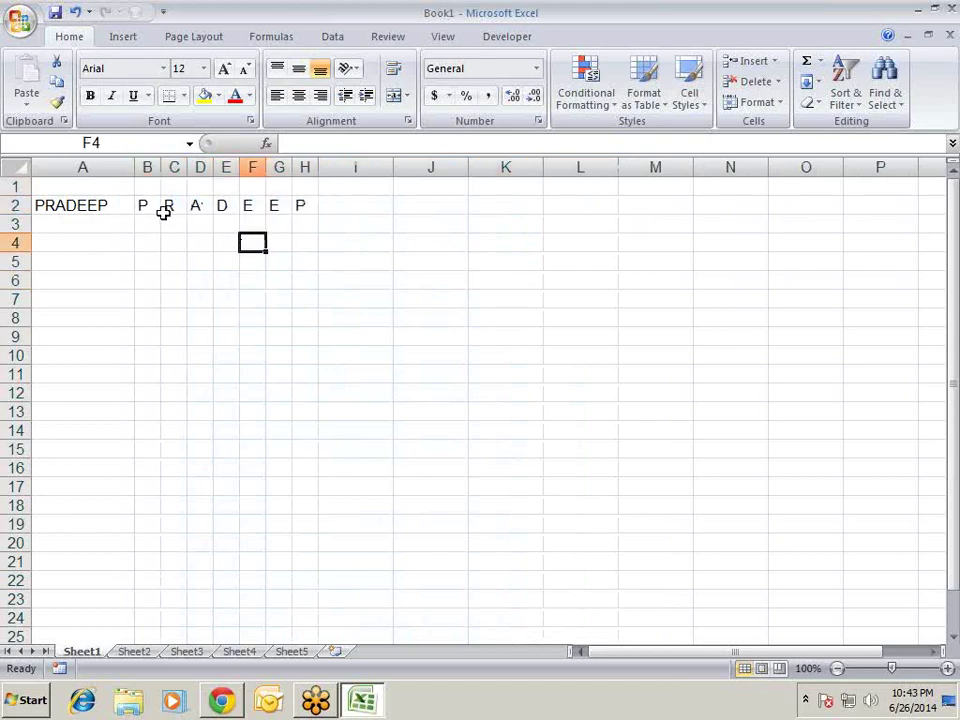
click(148, 221)
click(150, 203)
drag(150, 203, 300, 199)
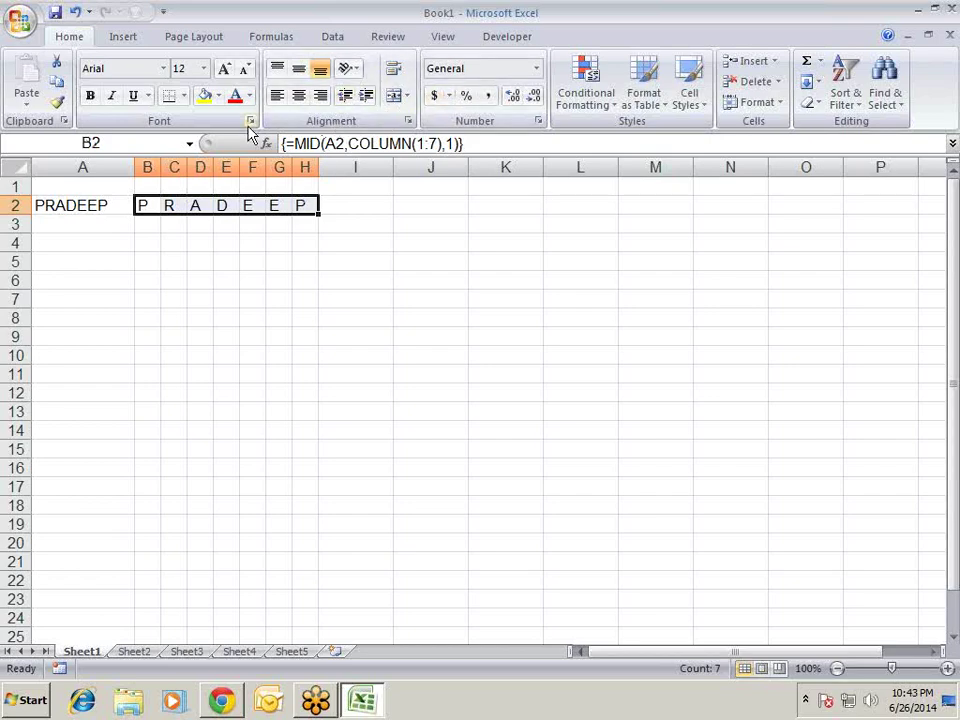
Step: Apply All Borders to the letter cells in row 2
click(184, 96)
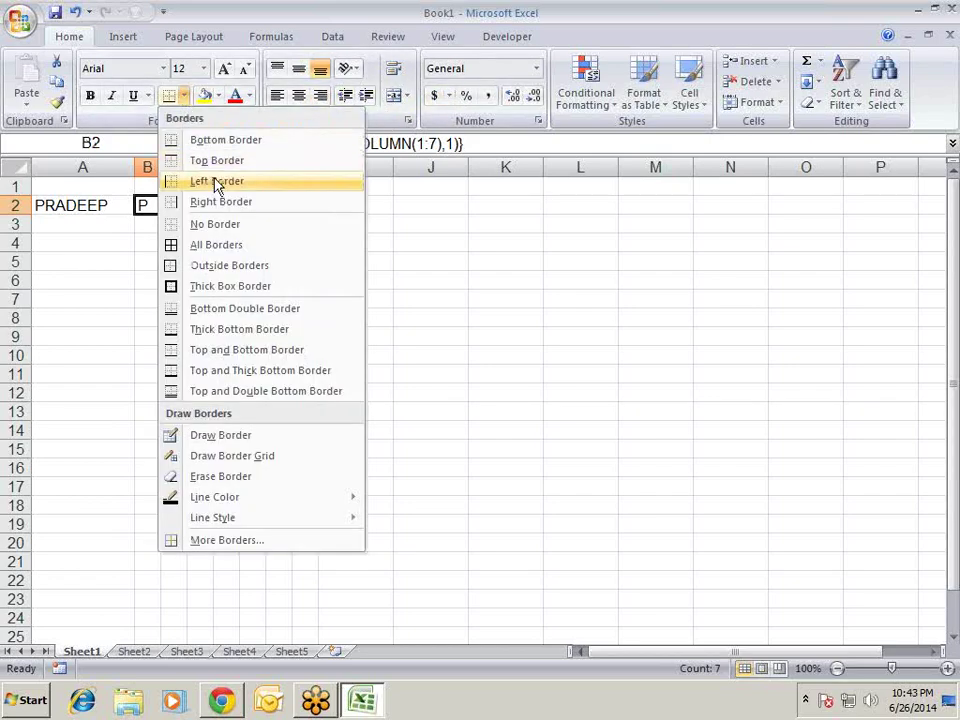
click(223, 244)
click(358, 243)
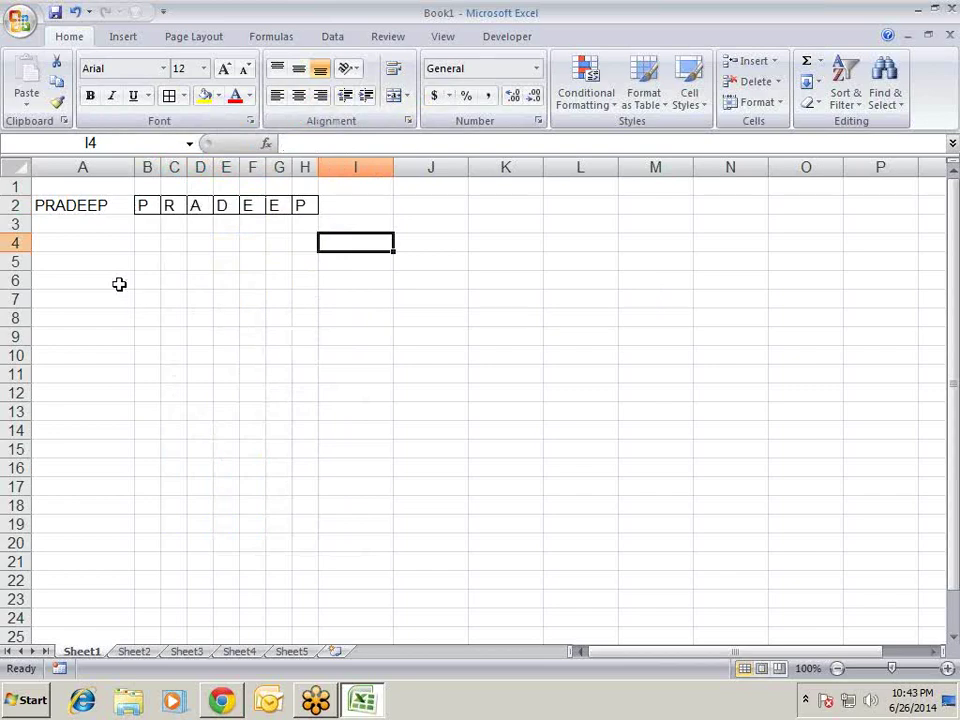
click(88, 205)
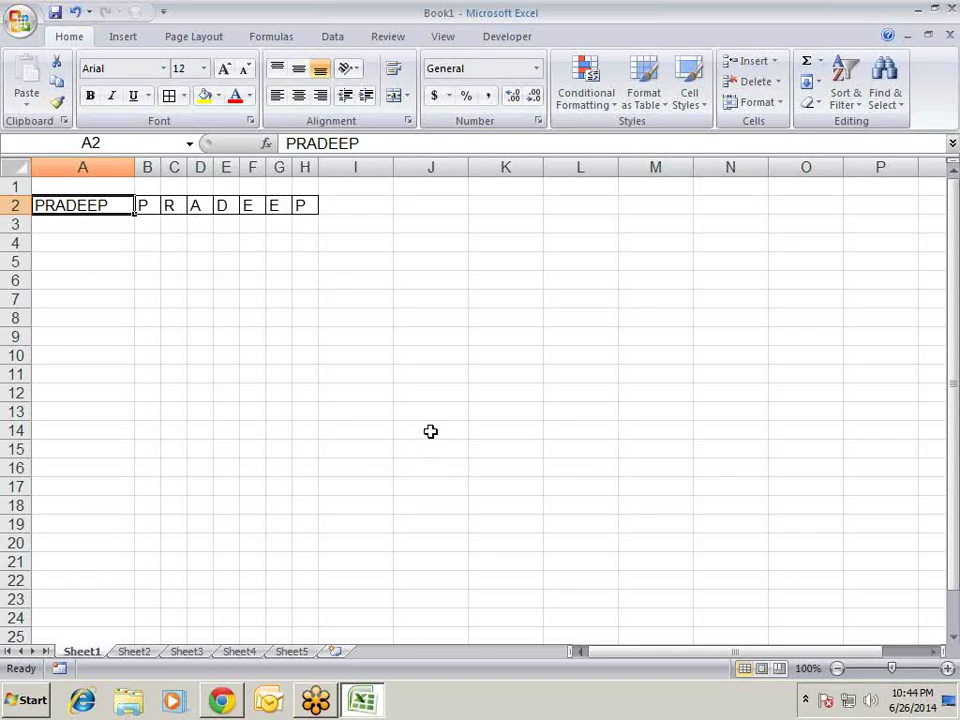
Step: Enter a five-letter name in A2, leaving G2 and H2 blank
key(Right)
key(Right)
key(Right)
key(Right)
key(Right)
key(Right)
key(Right)
key(Right)
key(Right)
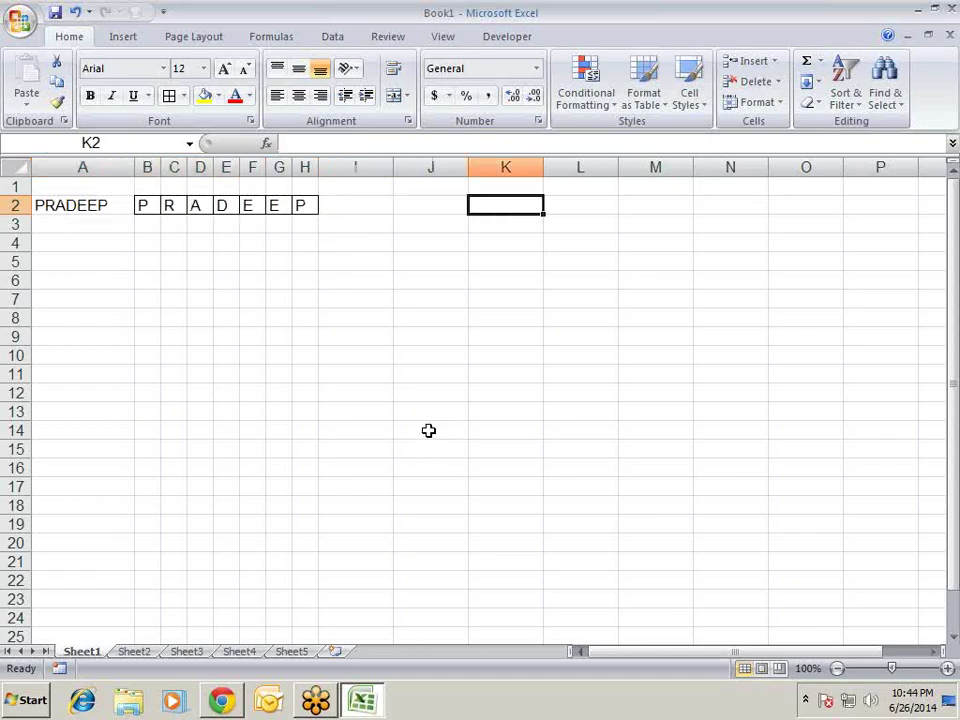
key(Left)
key(Left)
key(Left)
key(Left)
key(Left)
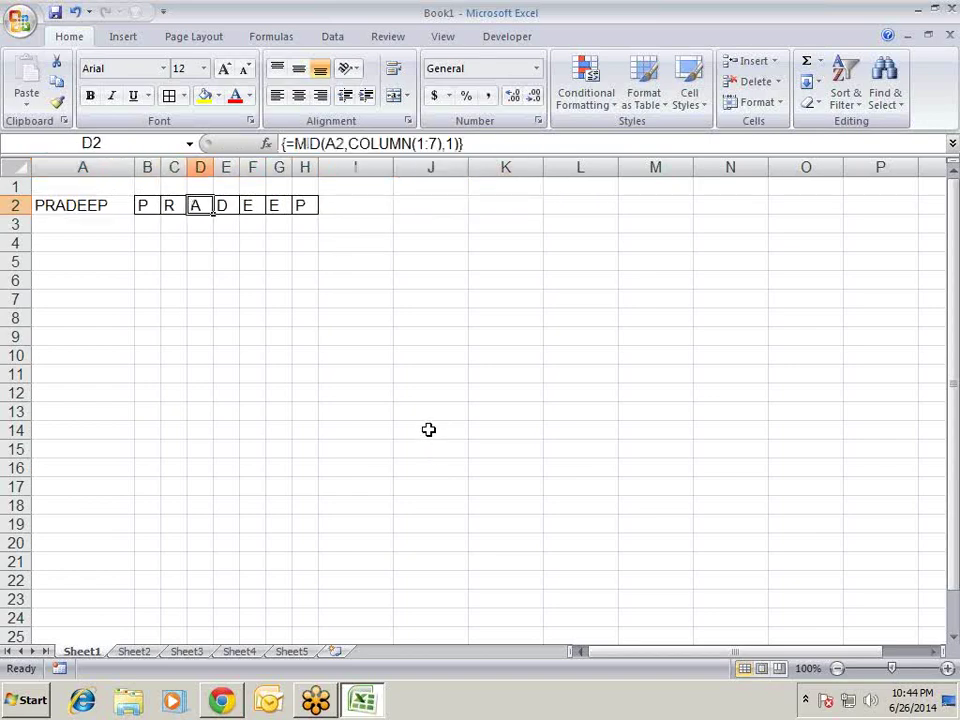
key(Left)
key(Left)
key(Right)
key(Right)
key(Right)
key(Right)
key(Right)
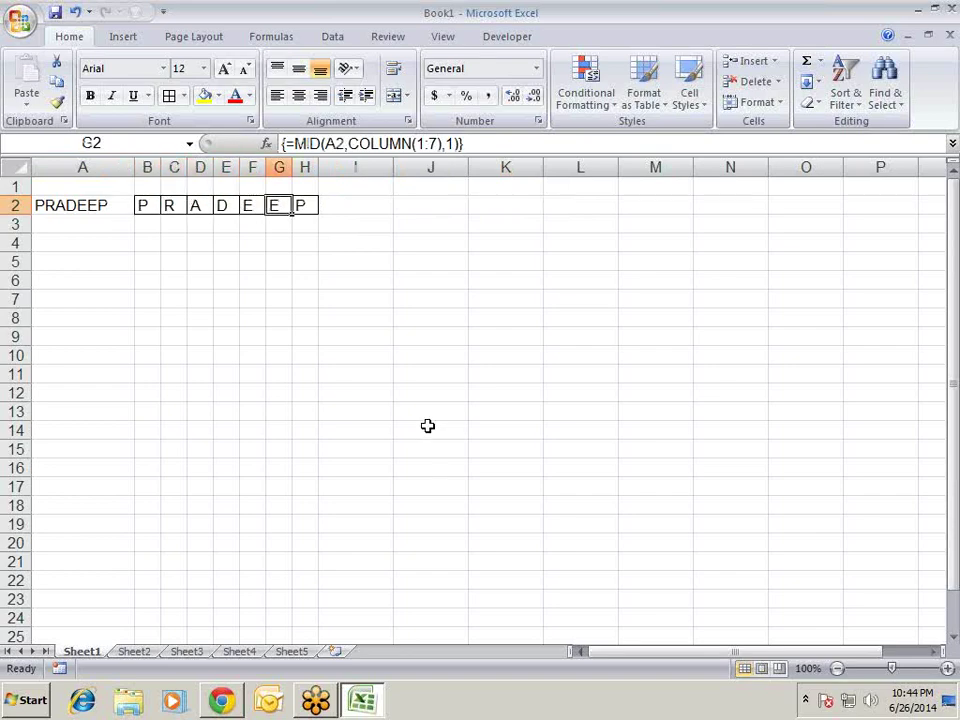
key(Left)
key(Left)
key(Left)
key(Left)
key(Left)
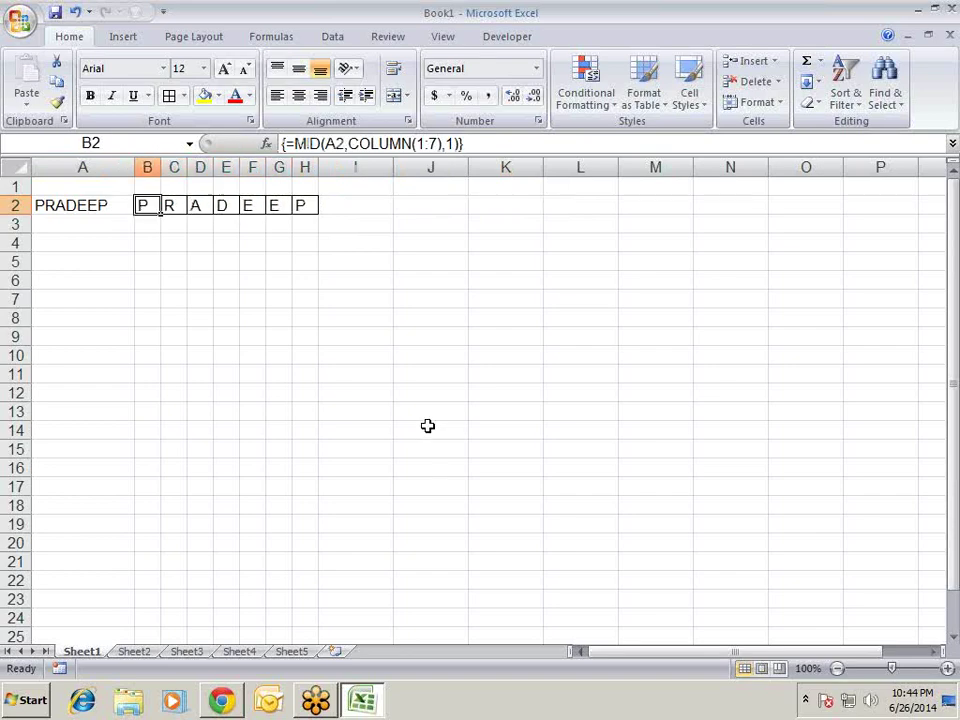
key(Right)
key(Right)
key(Right)
key(Right)
key(Right)
key(Right)
key(Left)
key(Left)
key(Left)
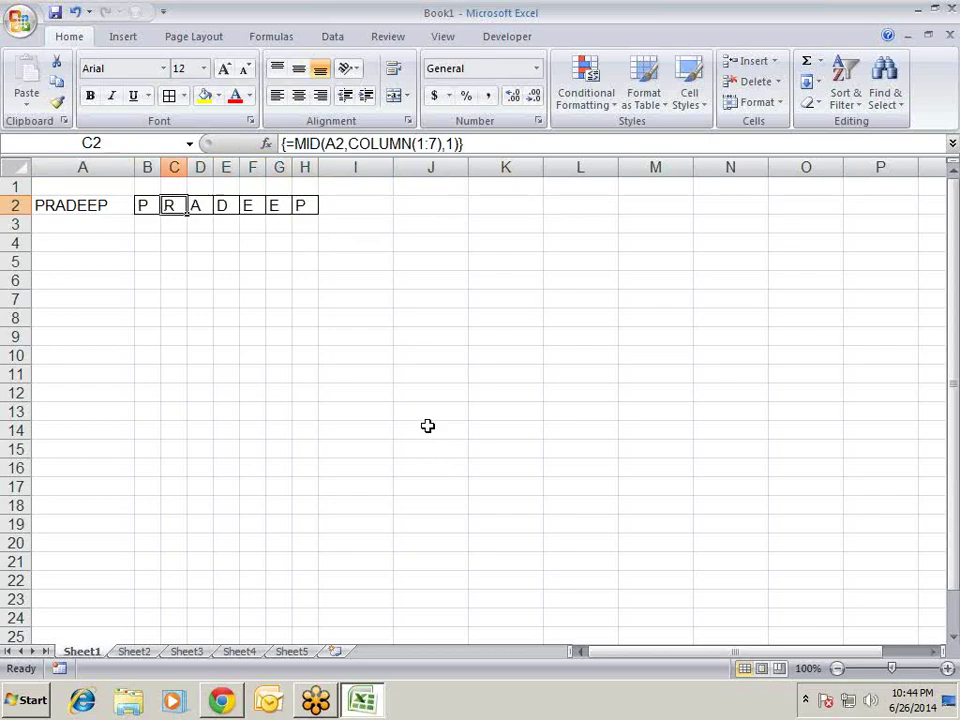
key(Left)
key(Left)
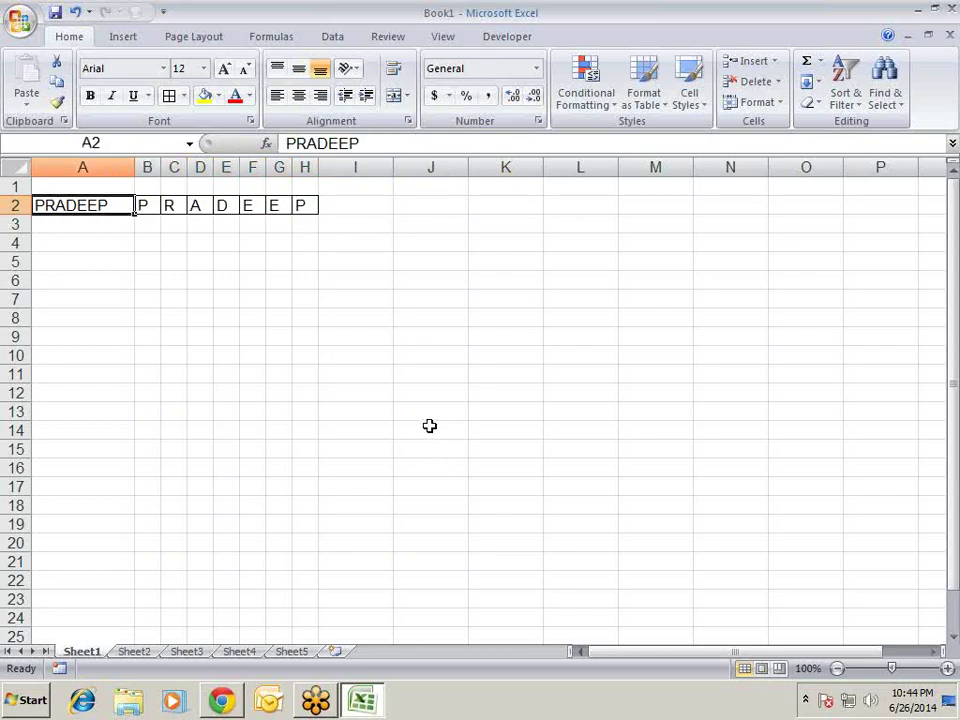
text(SINGH)
key(Return)
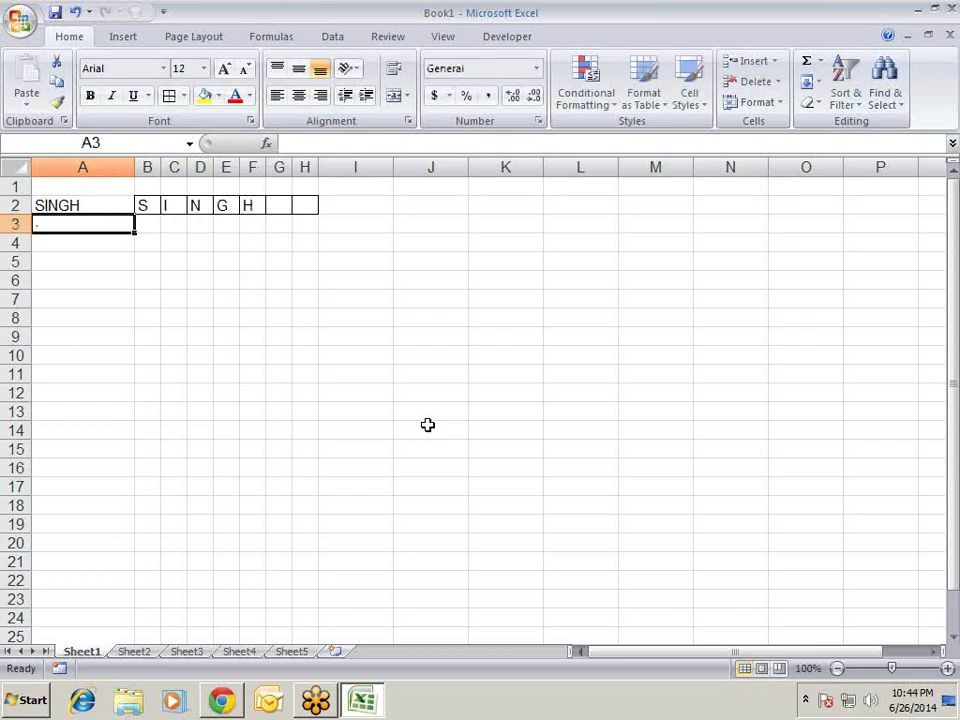
key(Up)
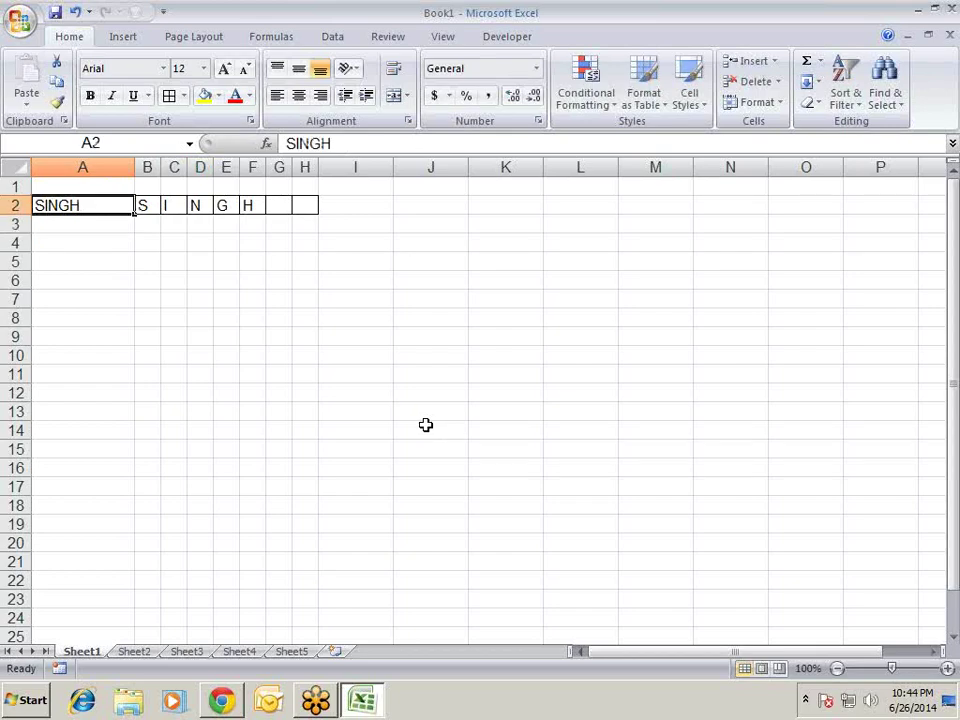
Step: Narrow columns B through AI
mouse_move(148, 205)
mouse_down()
mouse_move(436, 186)
mouse_move(872, 218)
mouse_up()
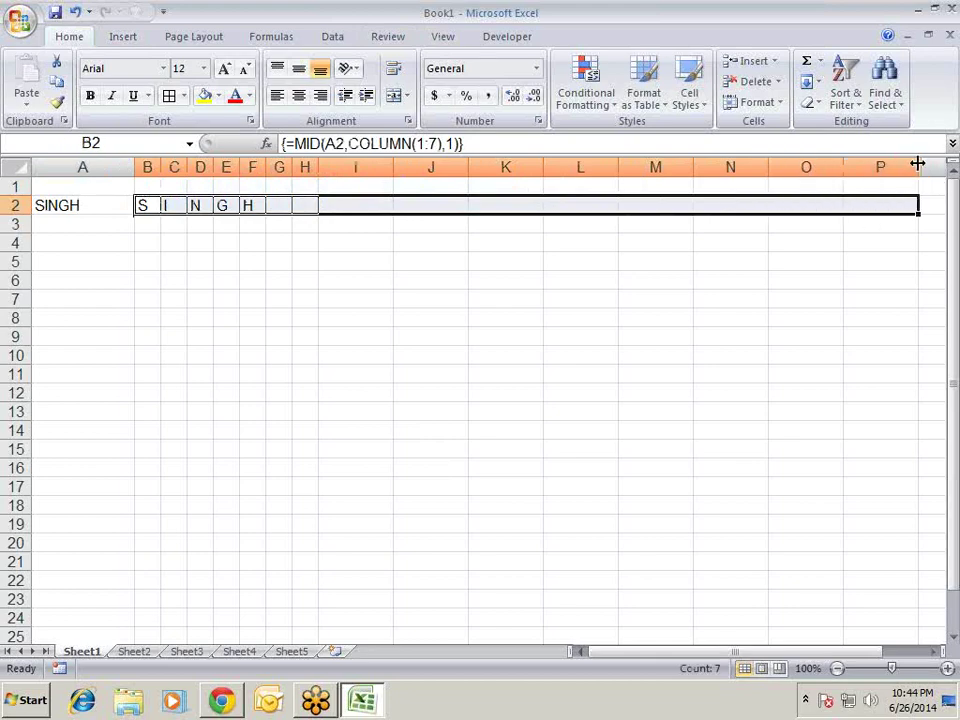
drag(895, 167, 147, 160)
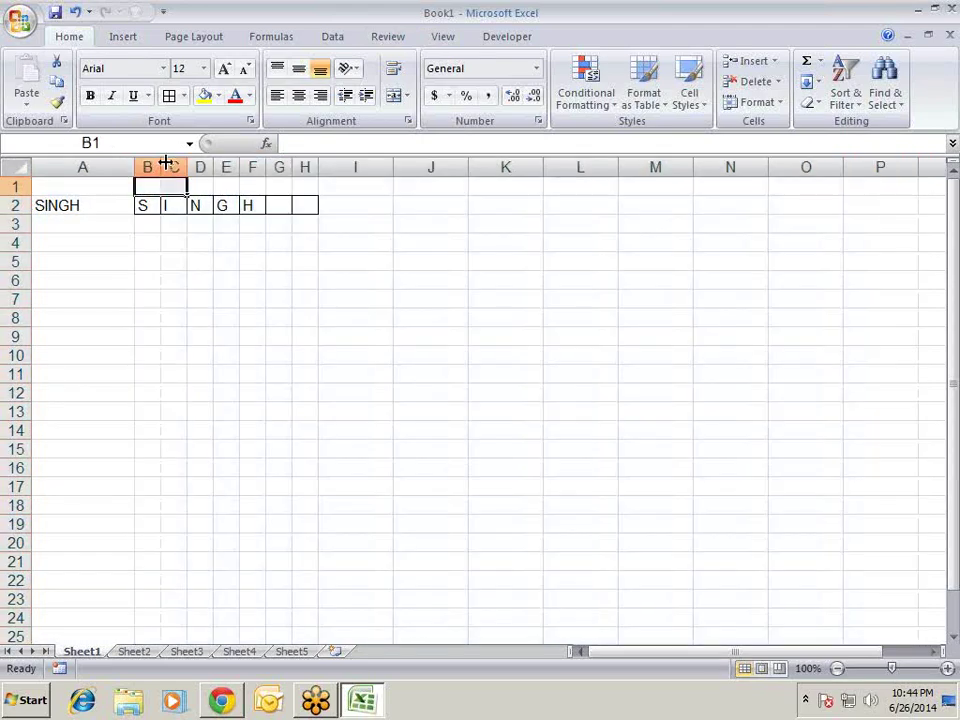
click(152, 157)
drag(152, 157, 831, 152)
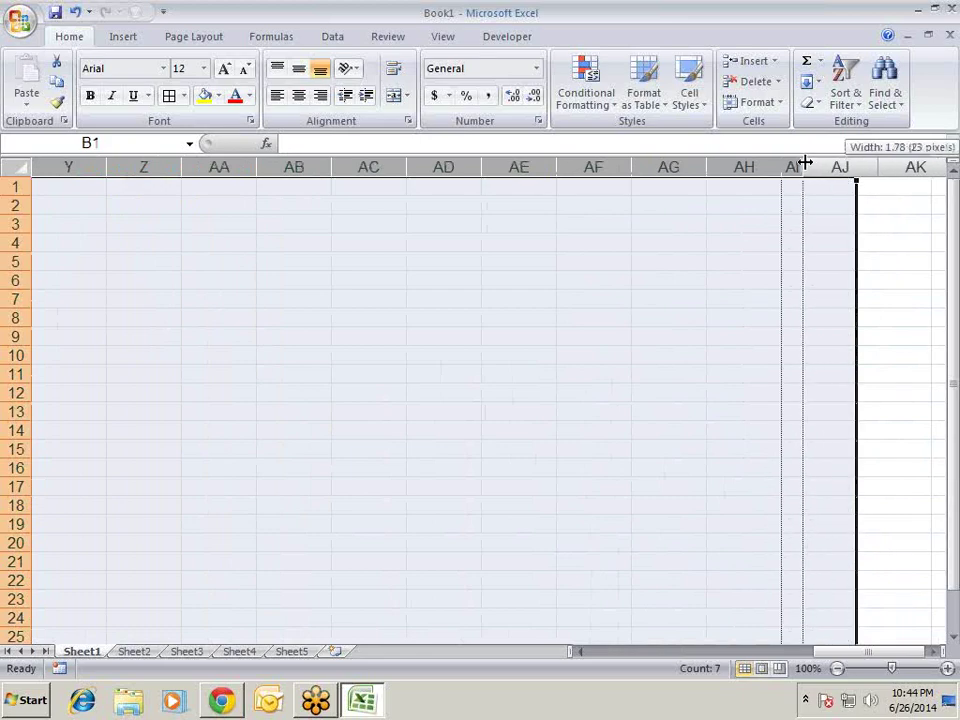
drag(846, 165, 806, 165)
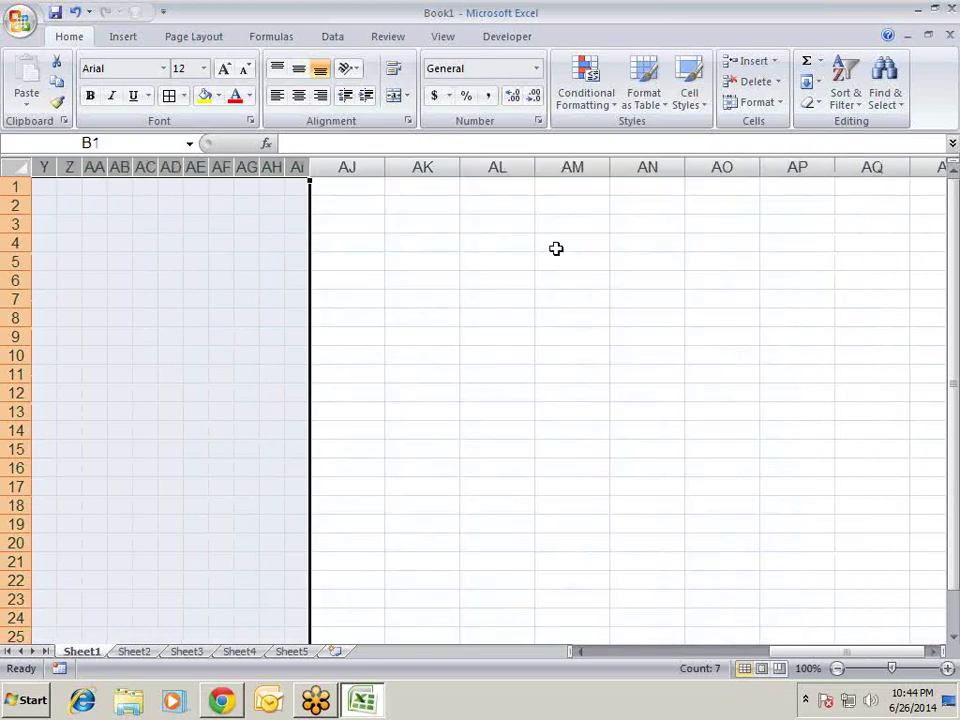
Step: Change the row 2 array formula to {=MID(A2,COLUMN(1:60),1)} across B2:AG2
key(ctrl+Home)
key(Down)
key(Right)
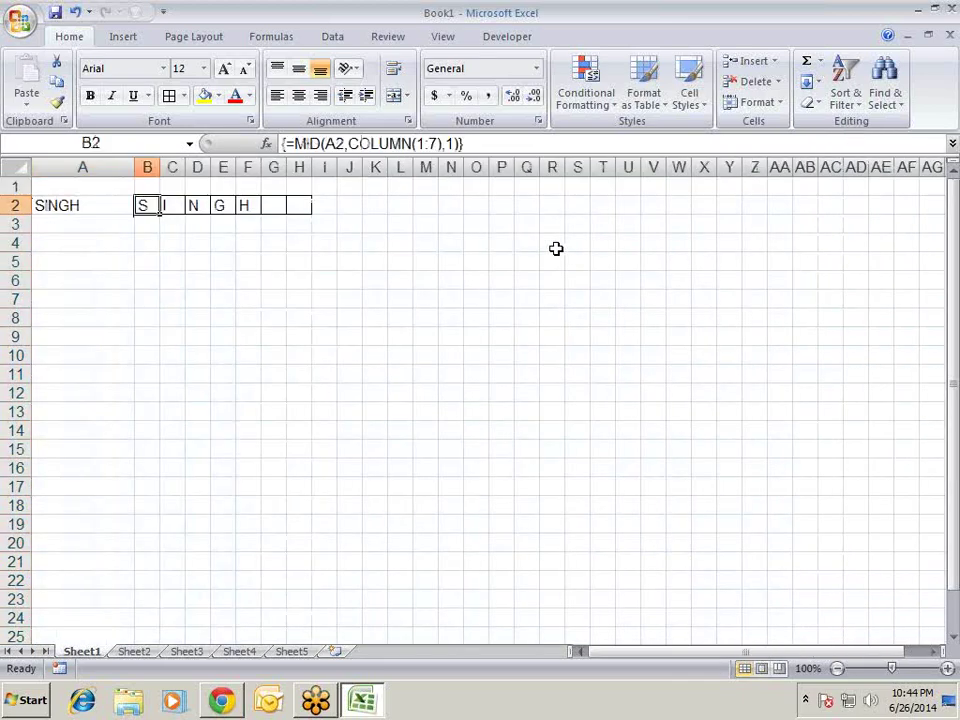
key(shift+Right)
key(shift+Right)
key(shift+Right)
key(shift+Right)
key(shift+Right)
key(shift+Right)
key(shift+Right)
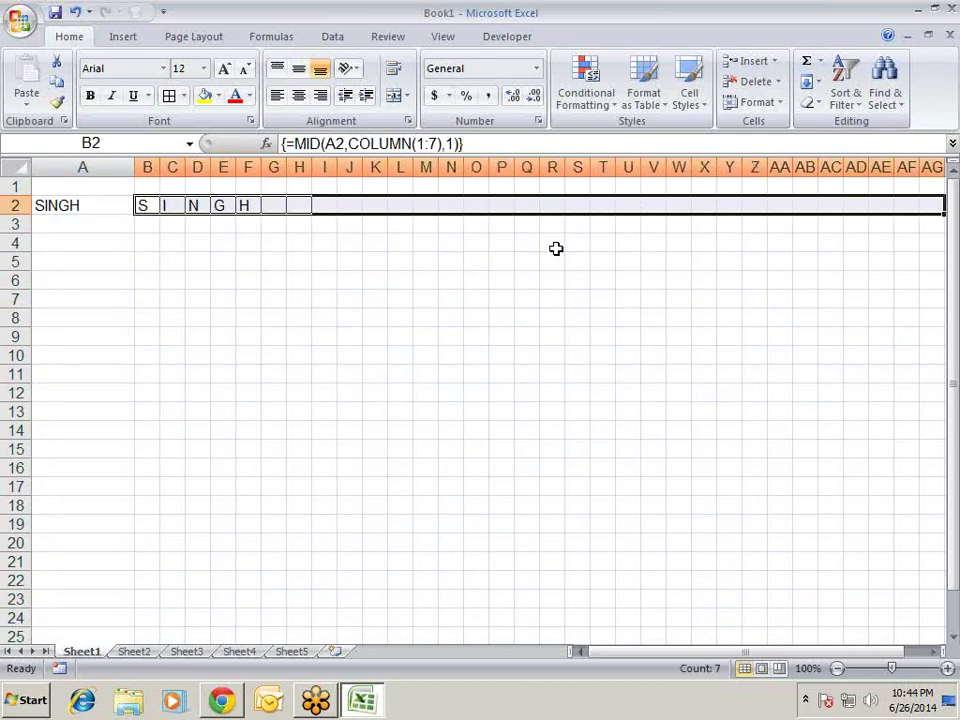
key(F2)
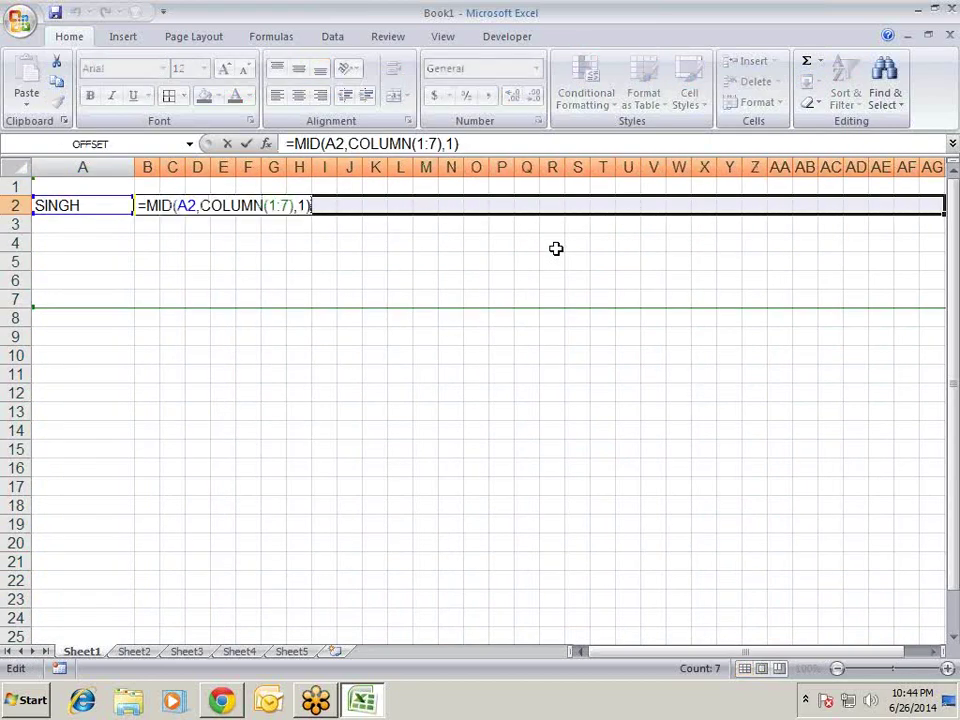
click(291, 206)
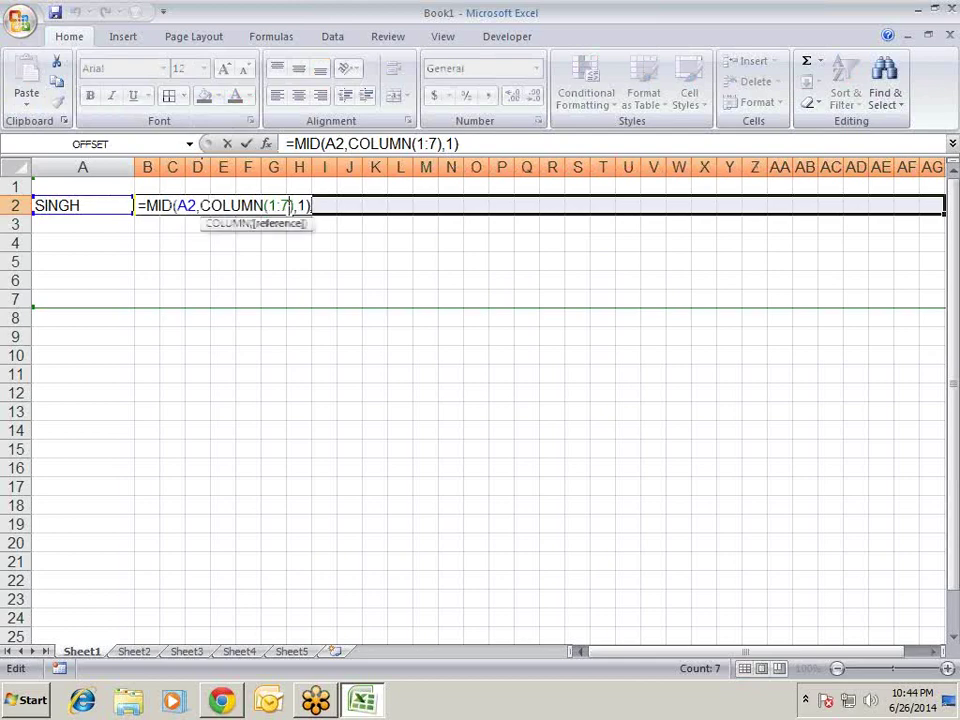
key(BackSpace)
text(60)
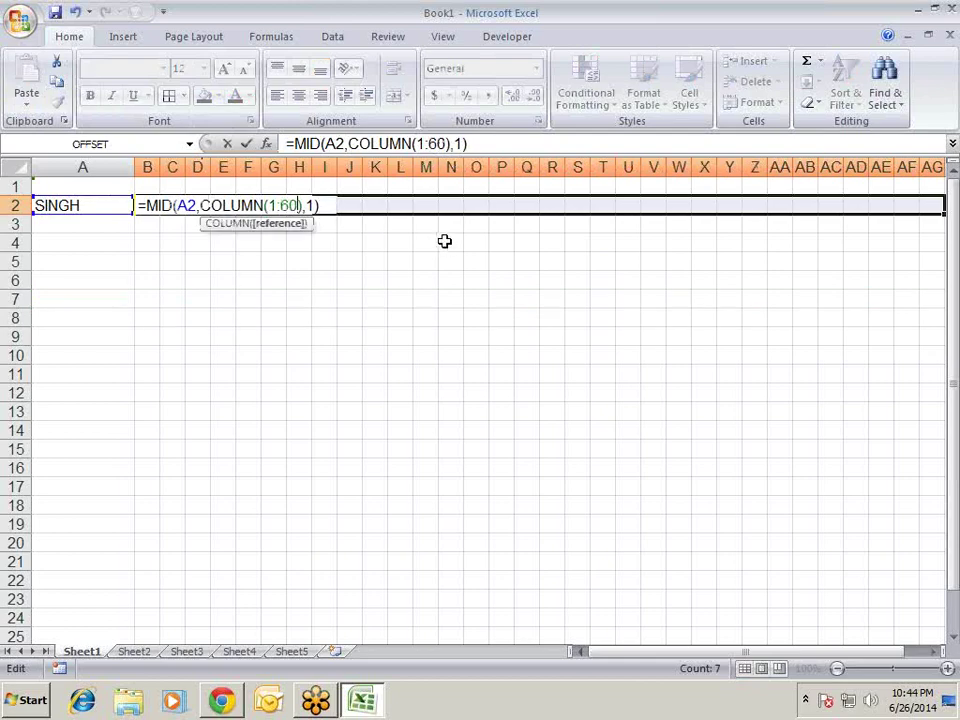
key(ctrl+shift+Return)
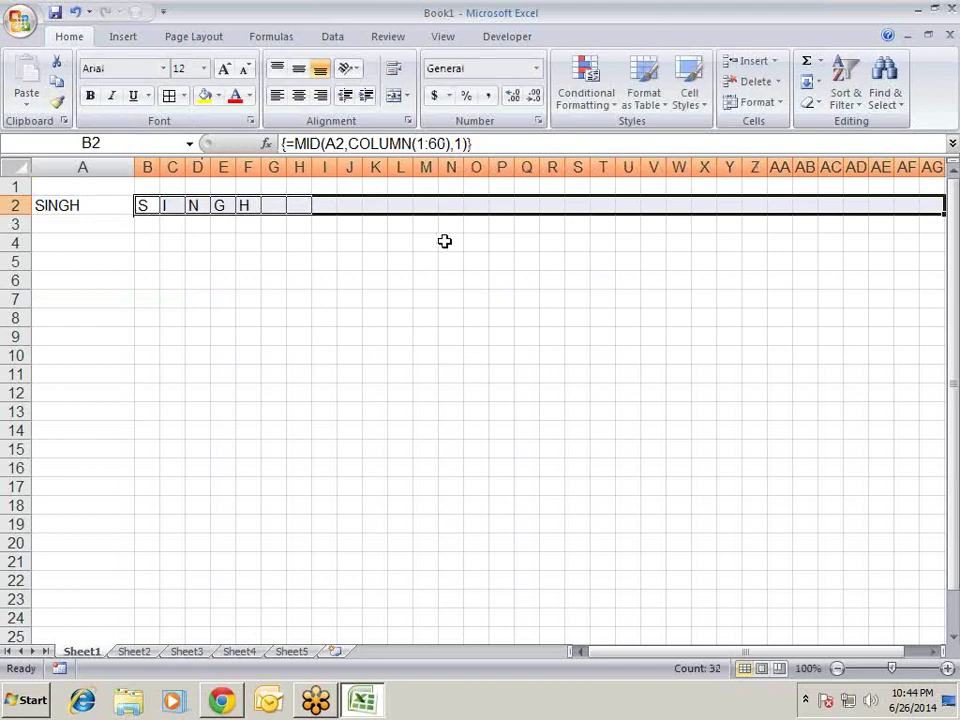
Step: Enter a three-word full name in A2 and widen column A to fit it
key(Left)
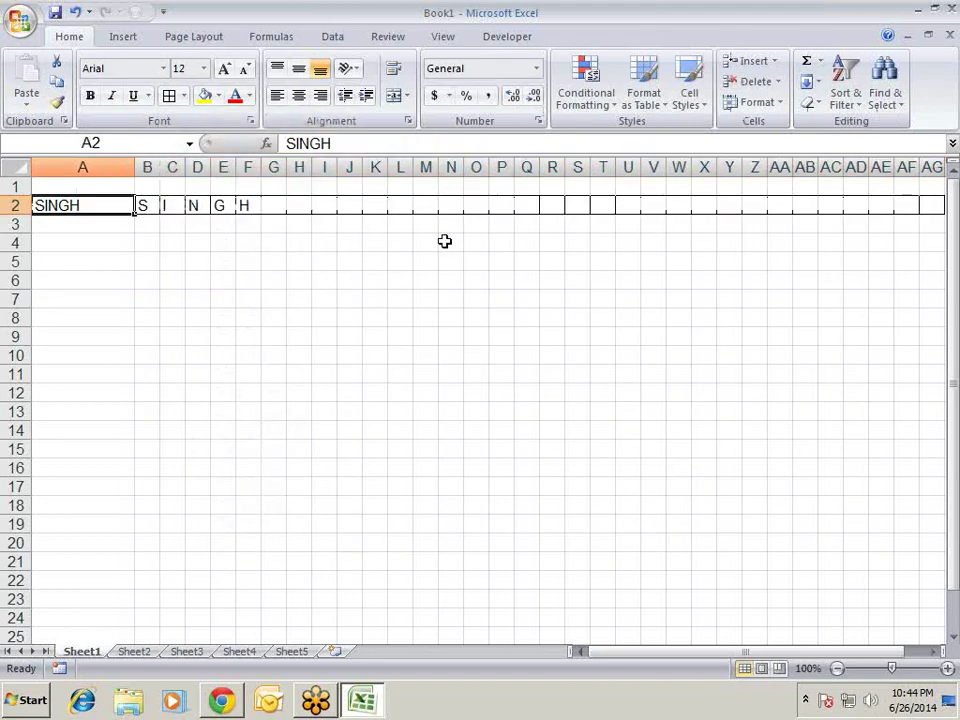
text(SANDEE)
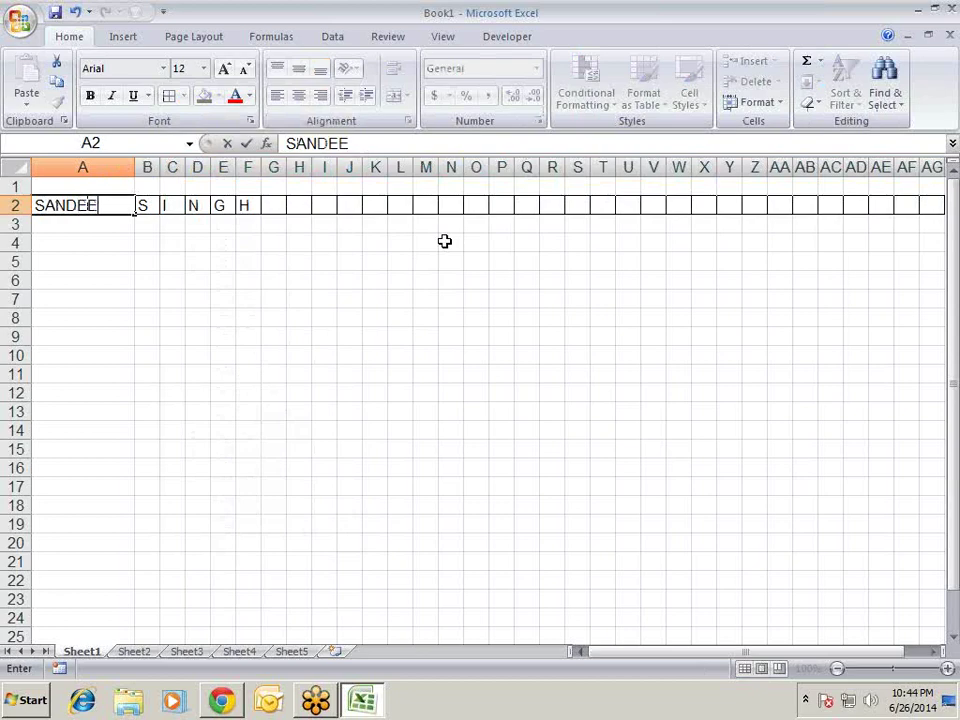
text(P KUMAR)
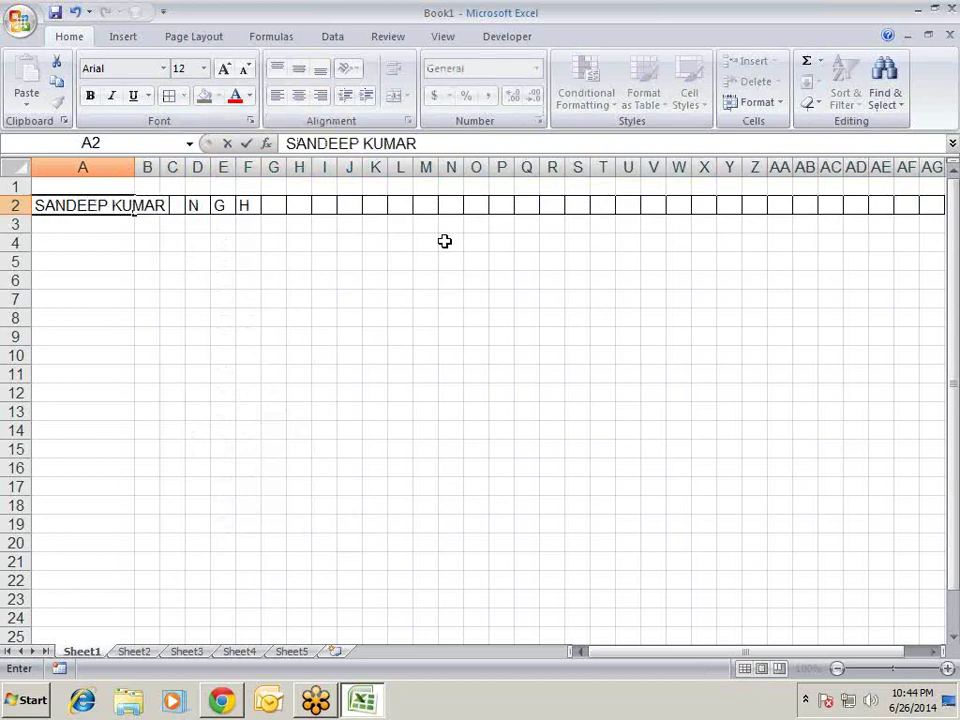
text( SINGH)
key(Return)
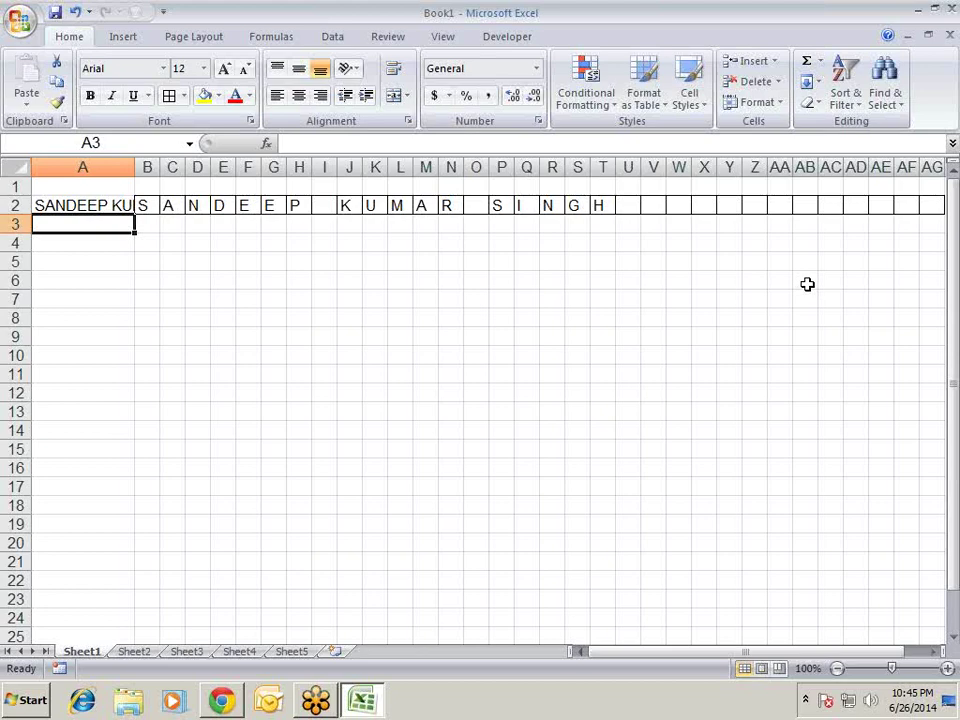
drag(135, 168, 178, 171)
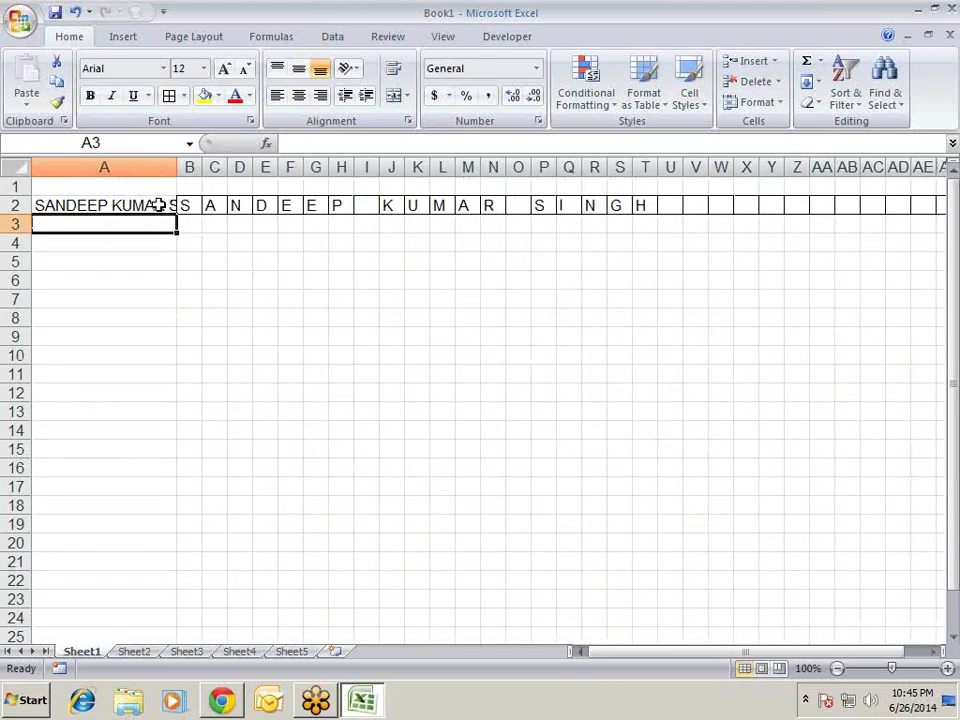
click(156, 205)
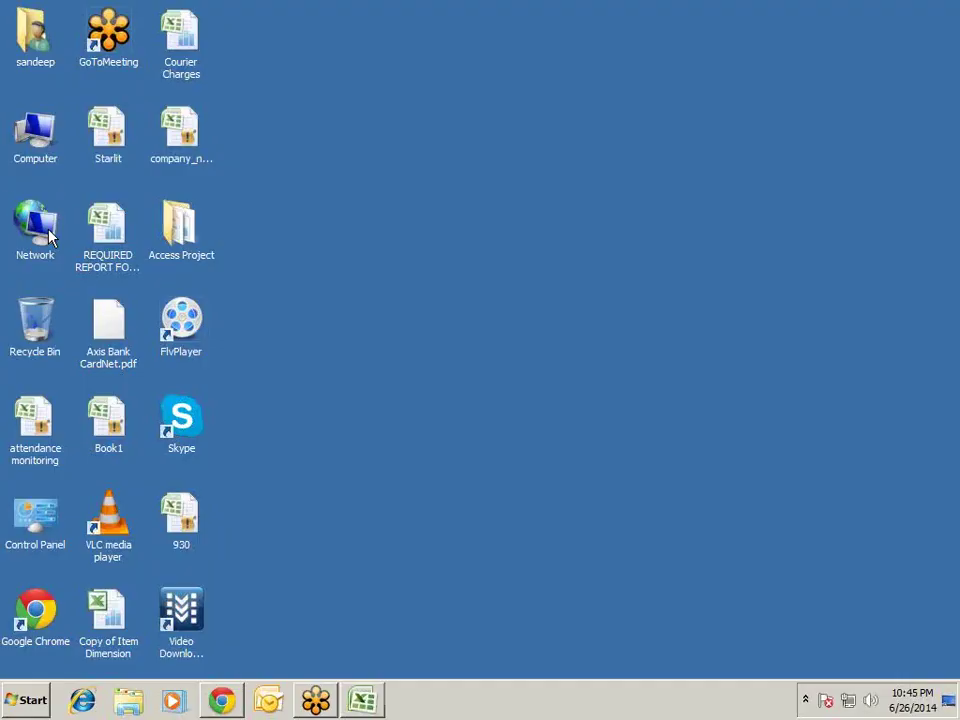
Step: Open the Axis bank neft format workbook from F:\Showcase through Computer
key(super+d)
click(30, 124)
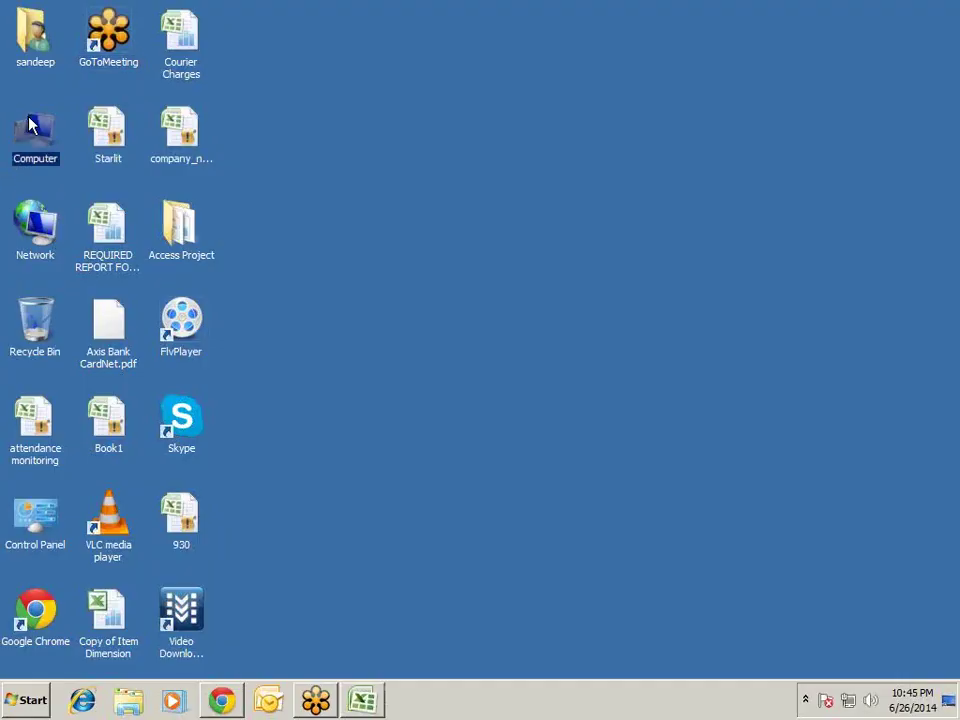
double_click(30, 124)
key(Right)
key(Right)
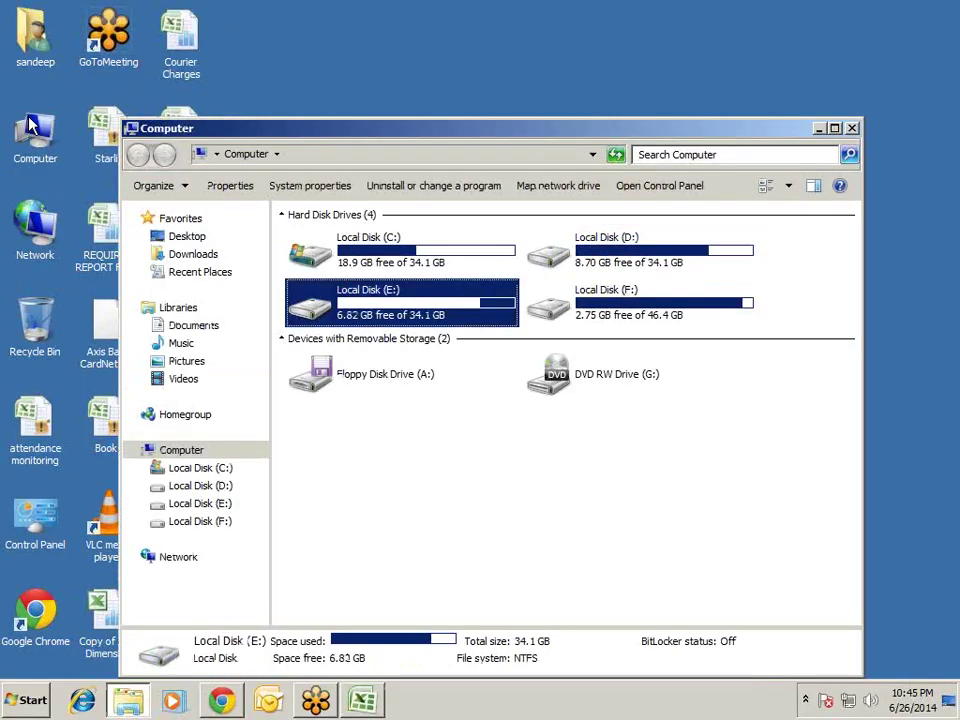
key(Right)
key(Return)
key(s)
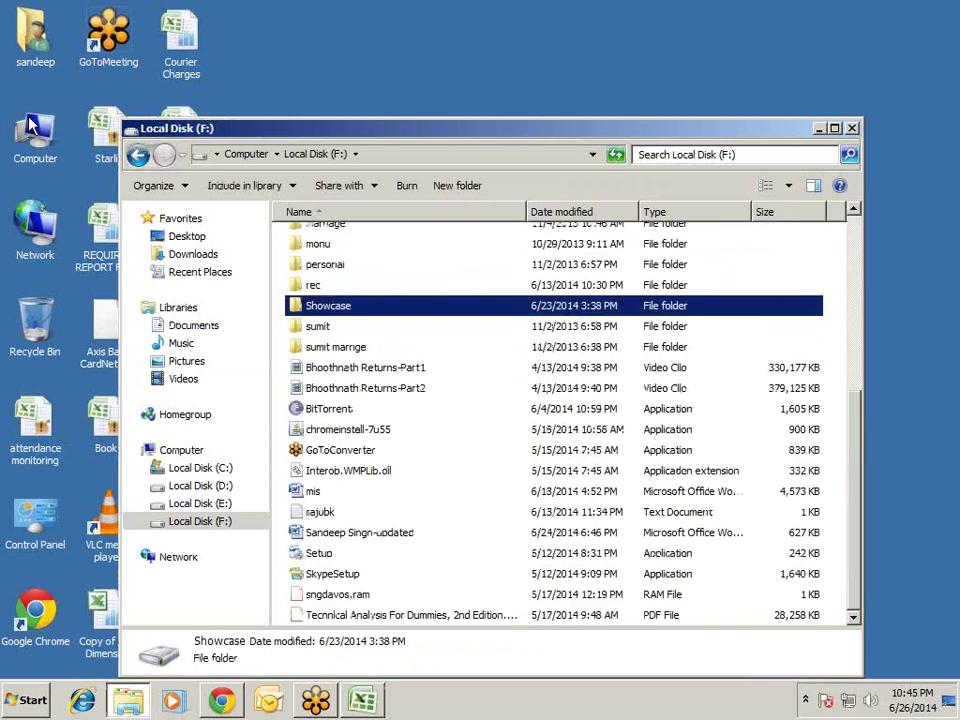
key(Return)
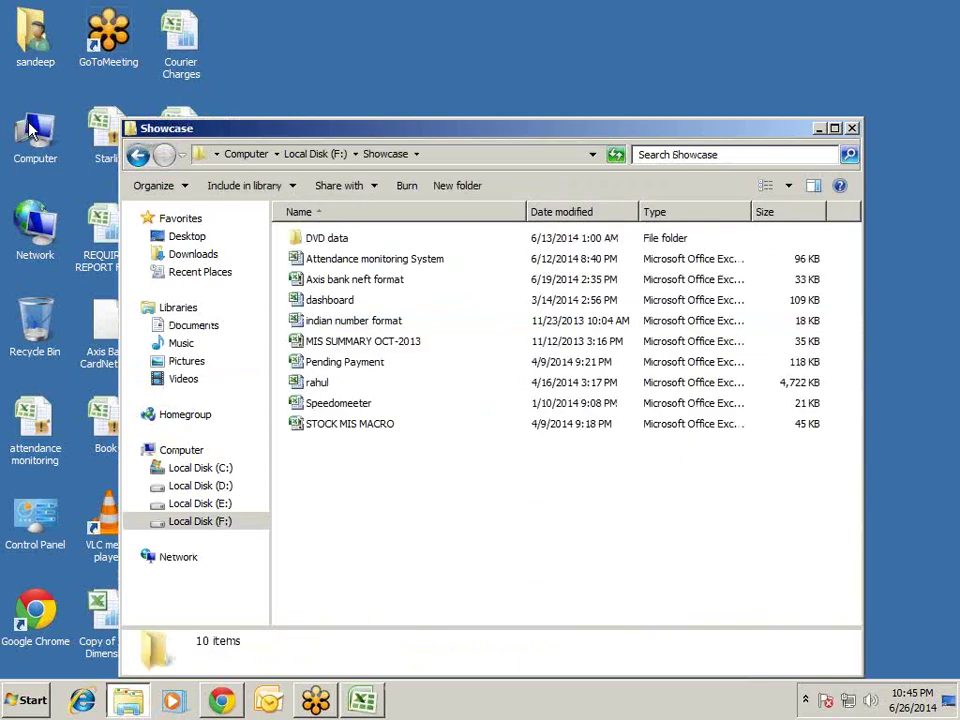
key(a)
key(a)
key(alt+Tab)
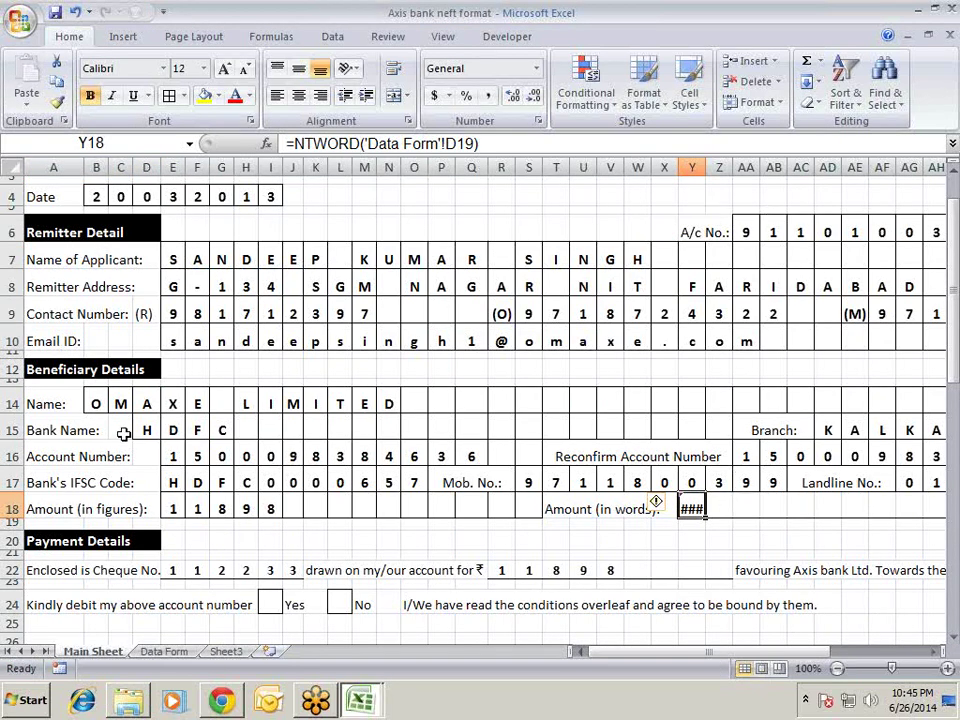
drag(246, 286, 246, 314)
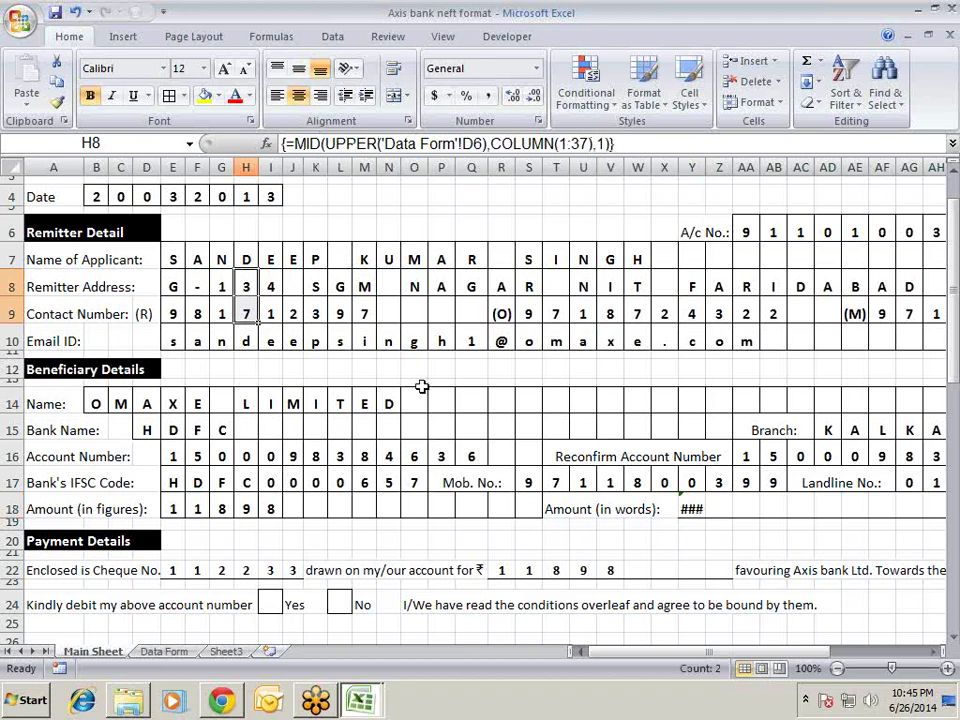
scroll(332, 472, up, 1)
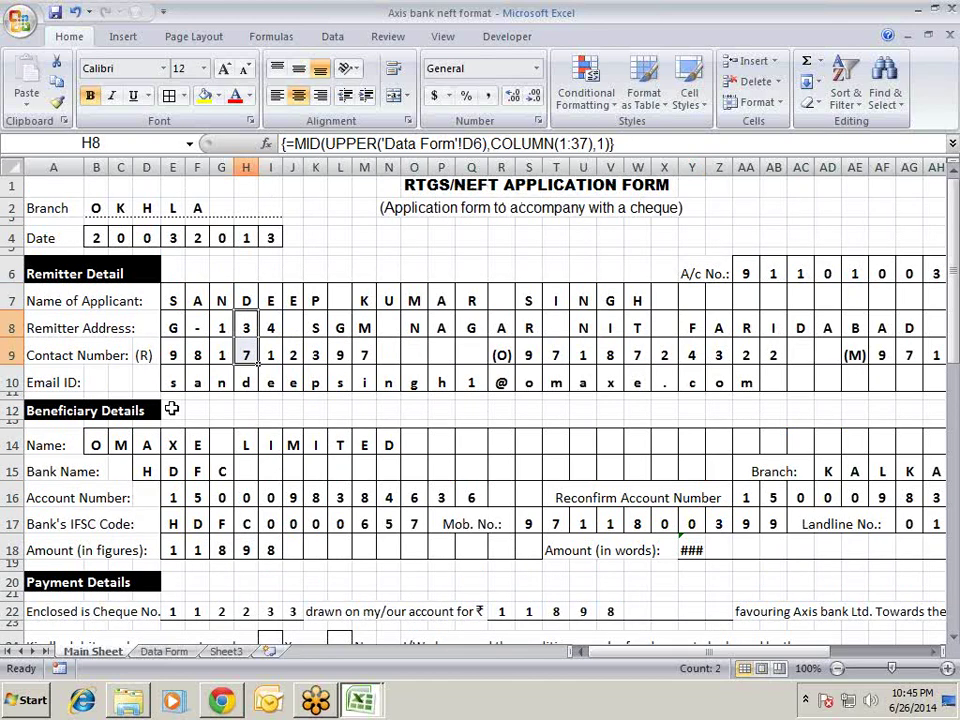
click(197, 471)
click(270, 464)
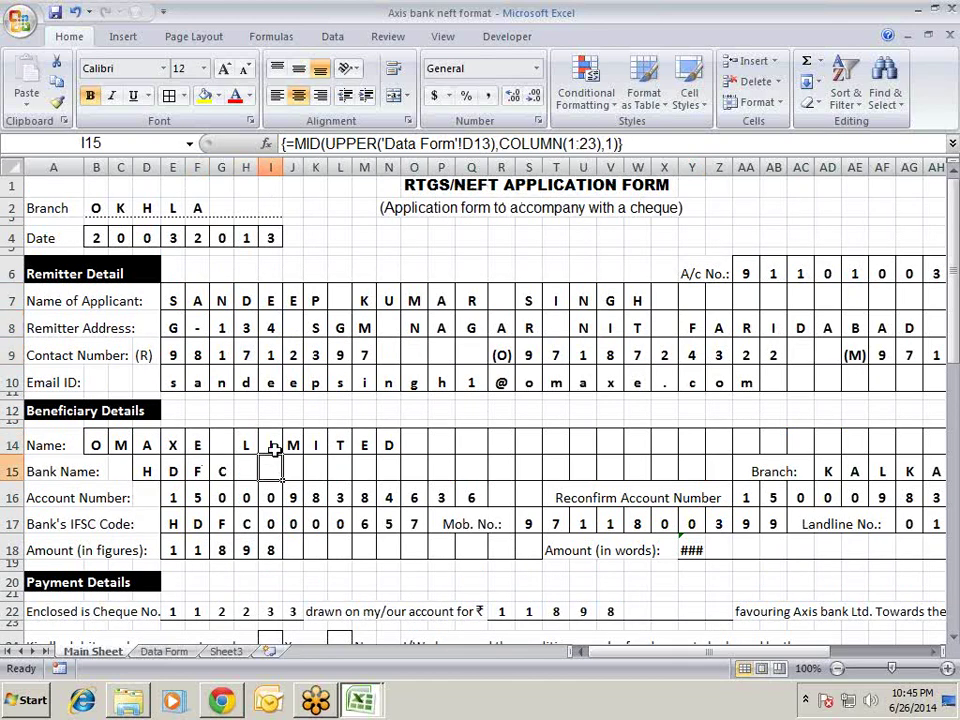
click(315, 352)
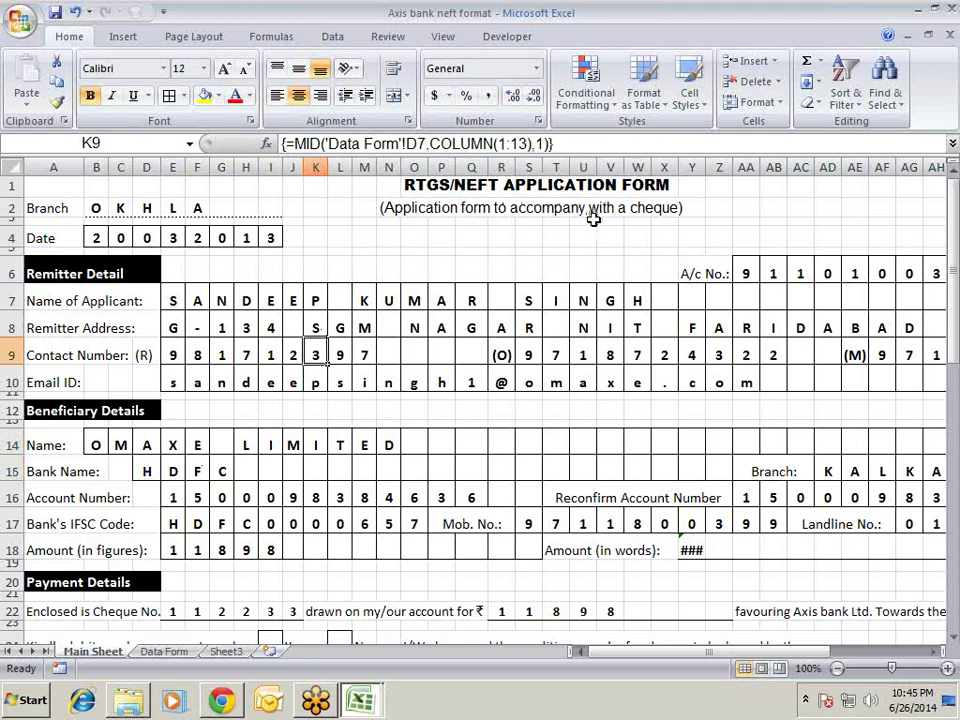
click(162, 651)
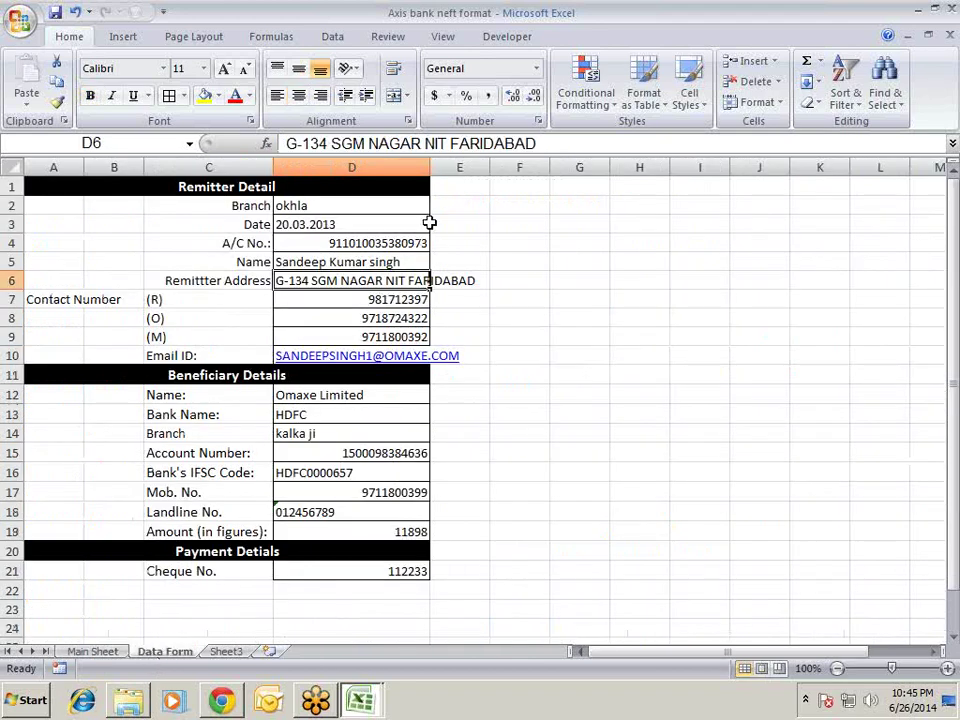
drag(384, 224, 384, 206)
click(370, 259)
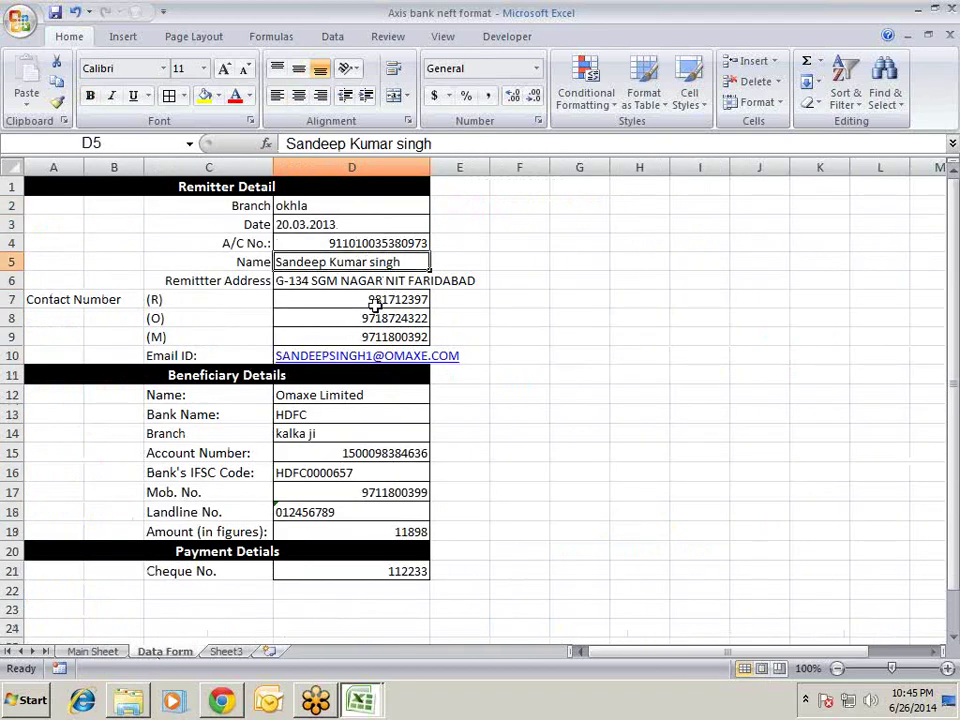
drag(377, 303, 377, 322)
click(376, 362)
click(373, 401)
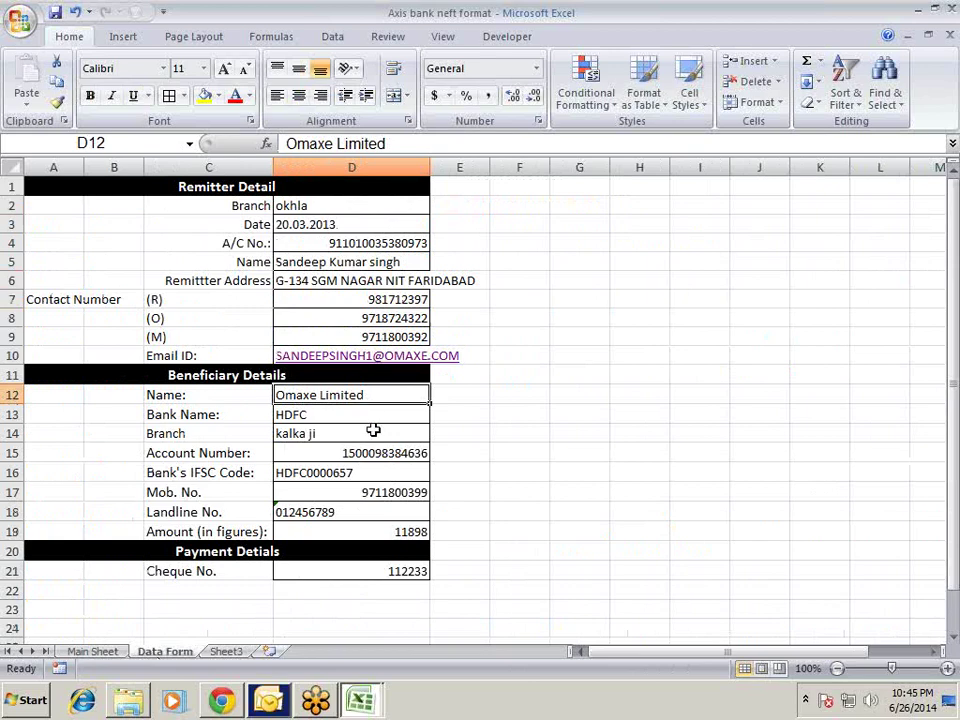
click(374, 433)
click(381, 470)
click(374, 491)
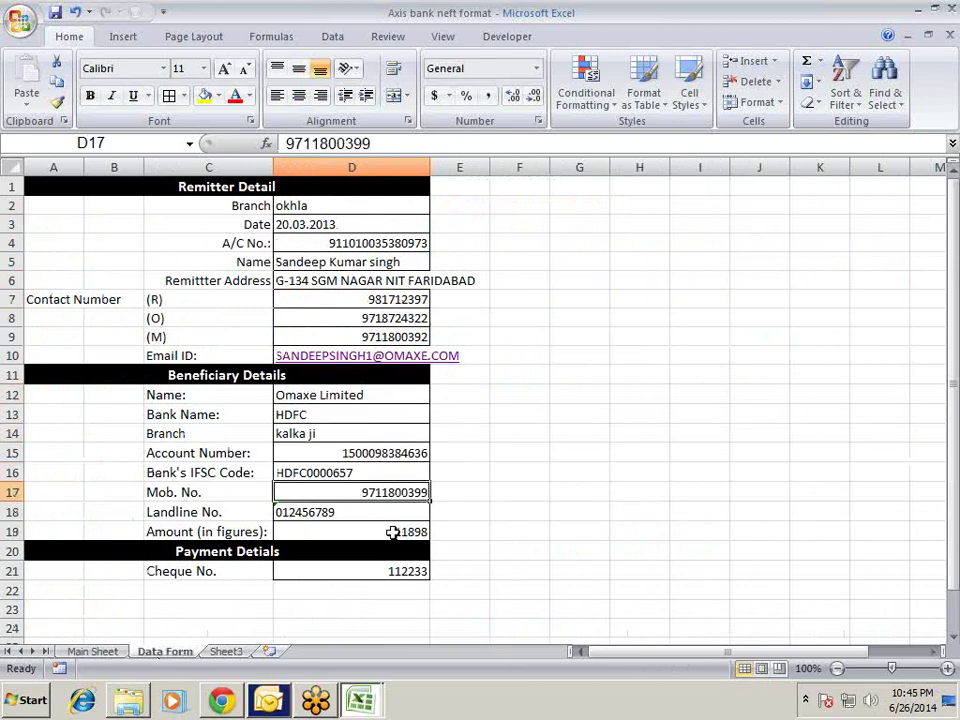
drag(386, 548, 384, 532)
click(382, 452)
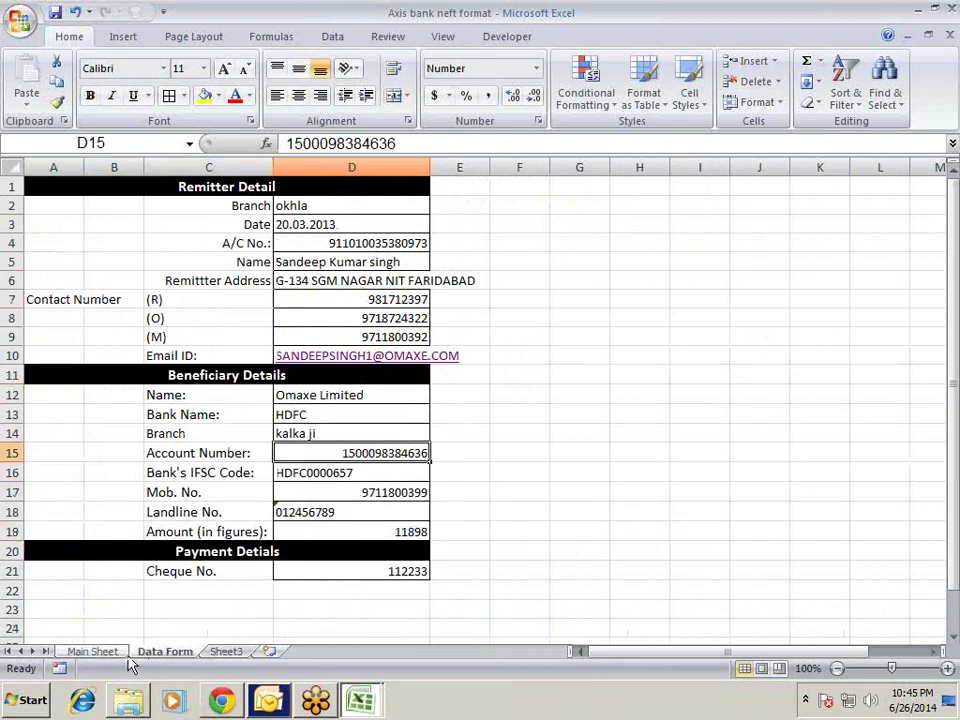
click(92, 651)
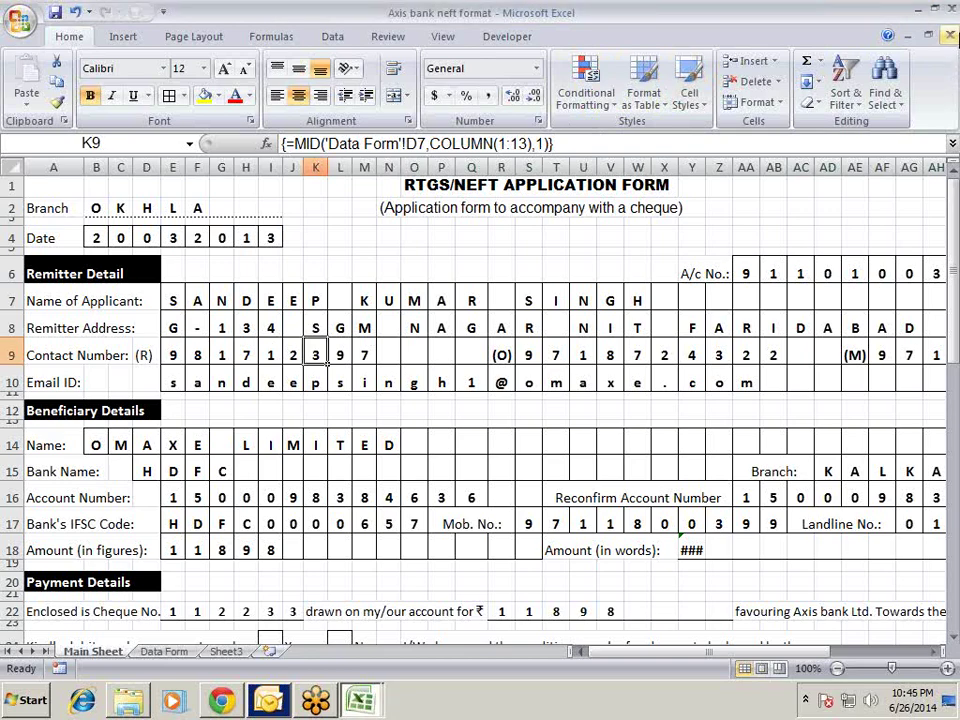
Step: Close the Axis bank NEFT form workbook without saving and recheck B2's MID array formula
click(949, 34)
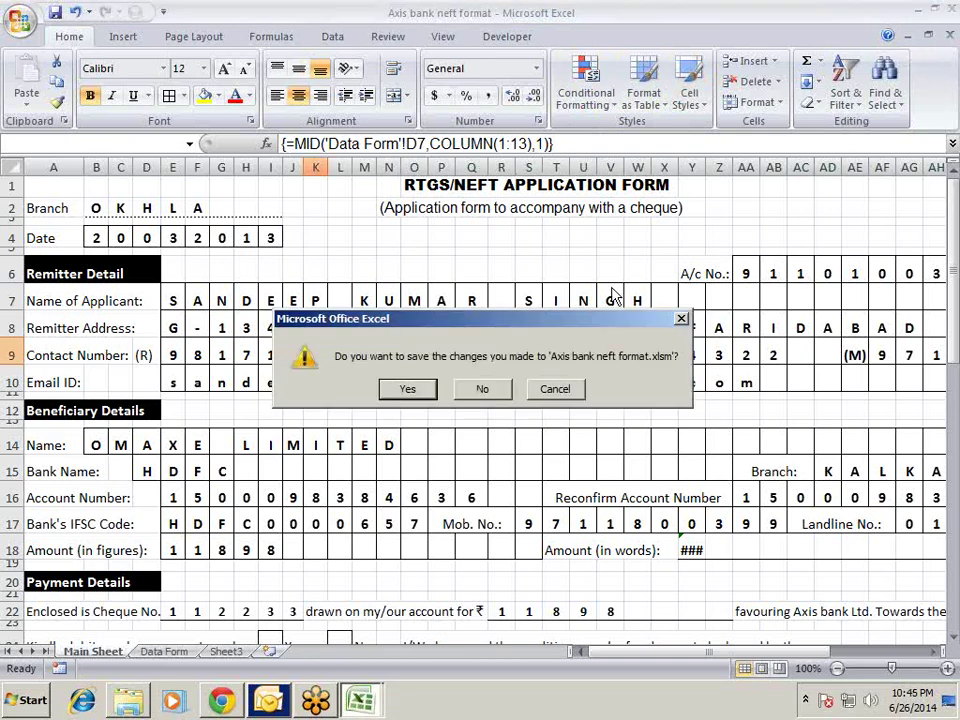
click(486, 389)
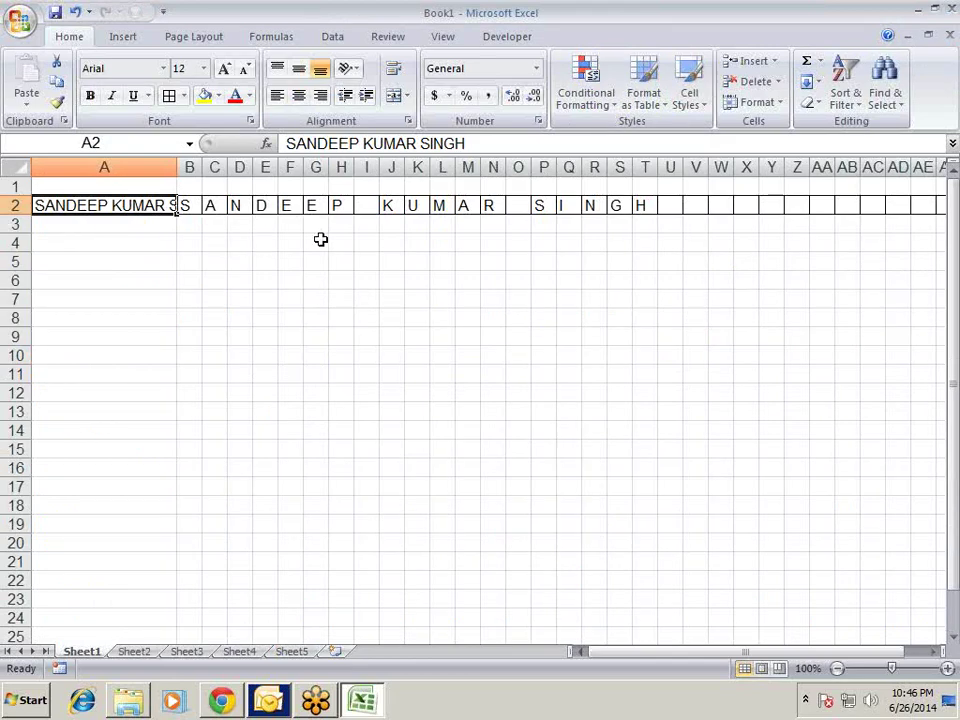
key(Right)
key(Left)
Step: Open B2's =MID(A2,COLUMN(1:60),1) formula for editing with the Formulas ribbon showing
key(Right)
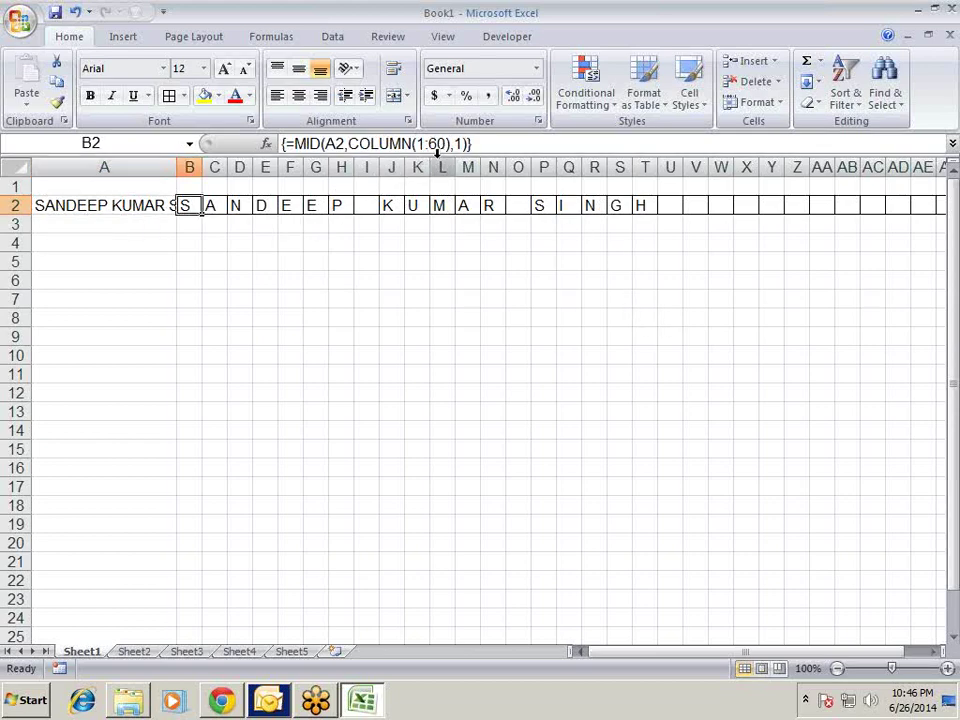
drag(431, 143, 437, 143)
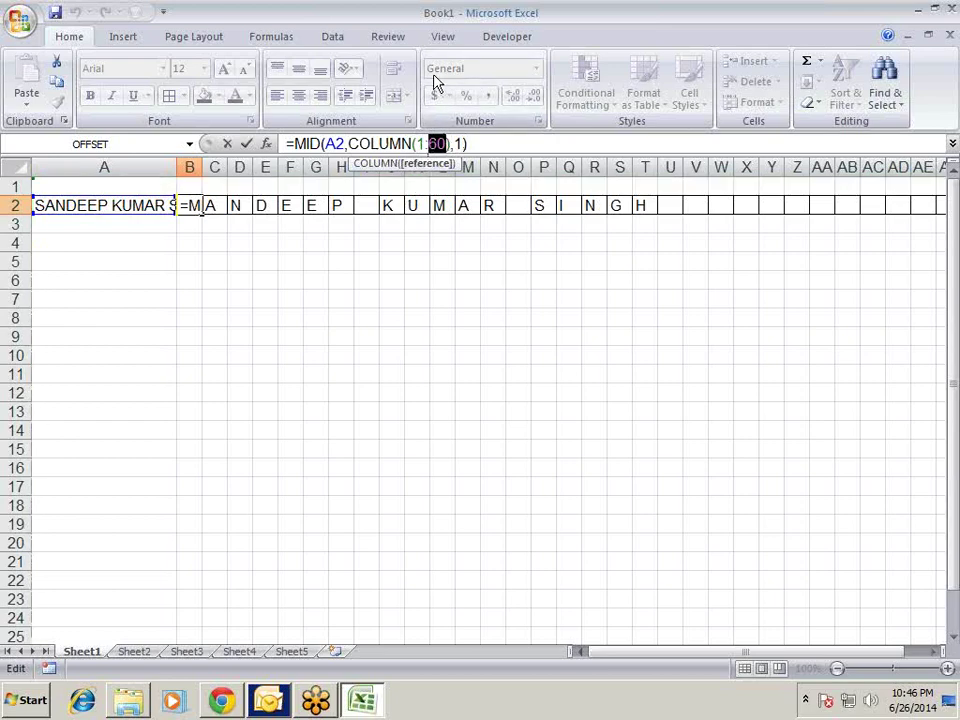
click(383, 143)
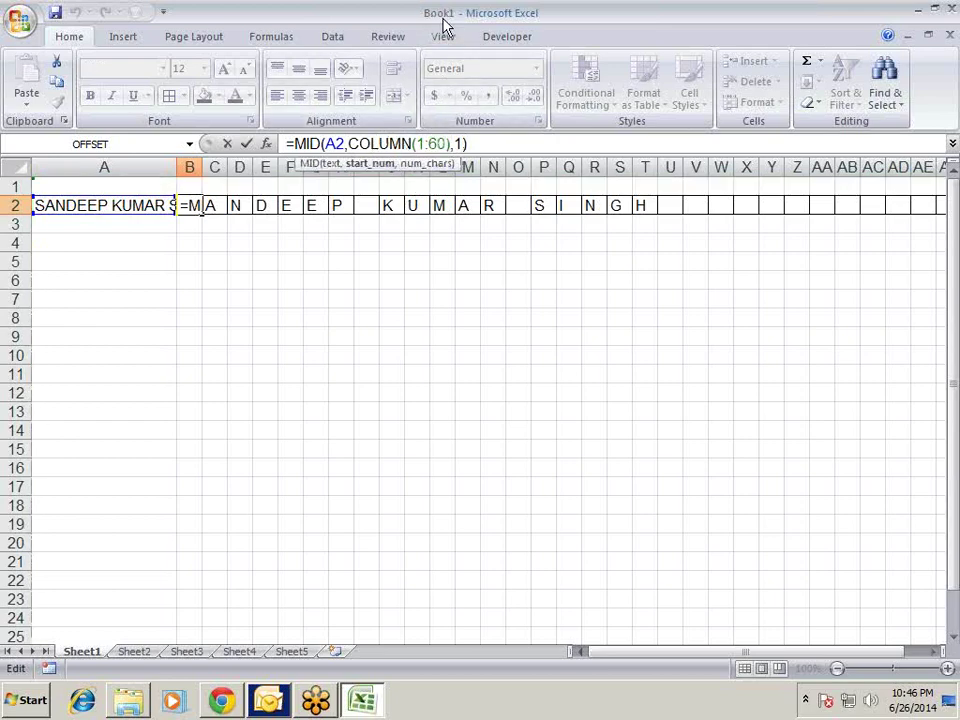
click(283, 37)
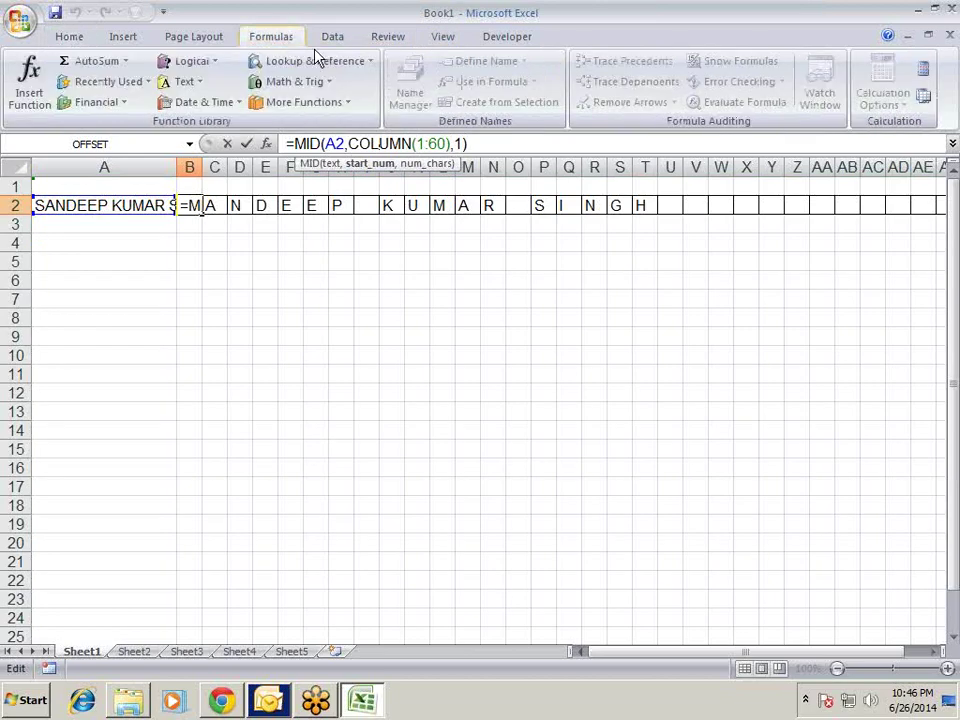
Step: Recommit B2 as an array formula and evaluate it step by step down to S
key(ctrl+shift+Return)
click(752, 103)
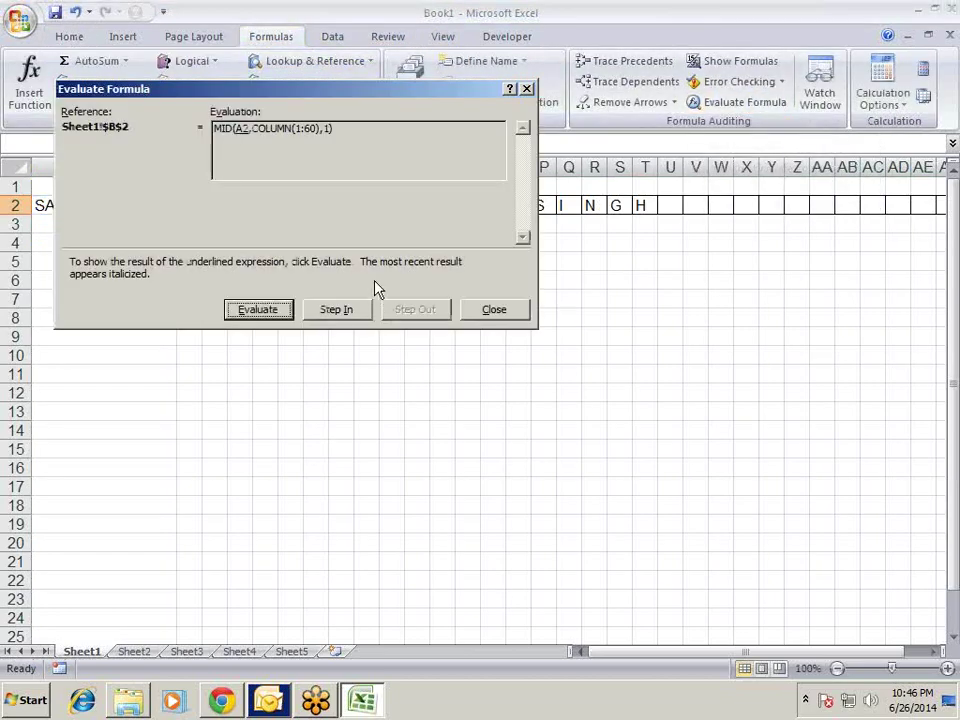
click(283, 316)
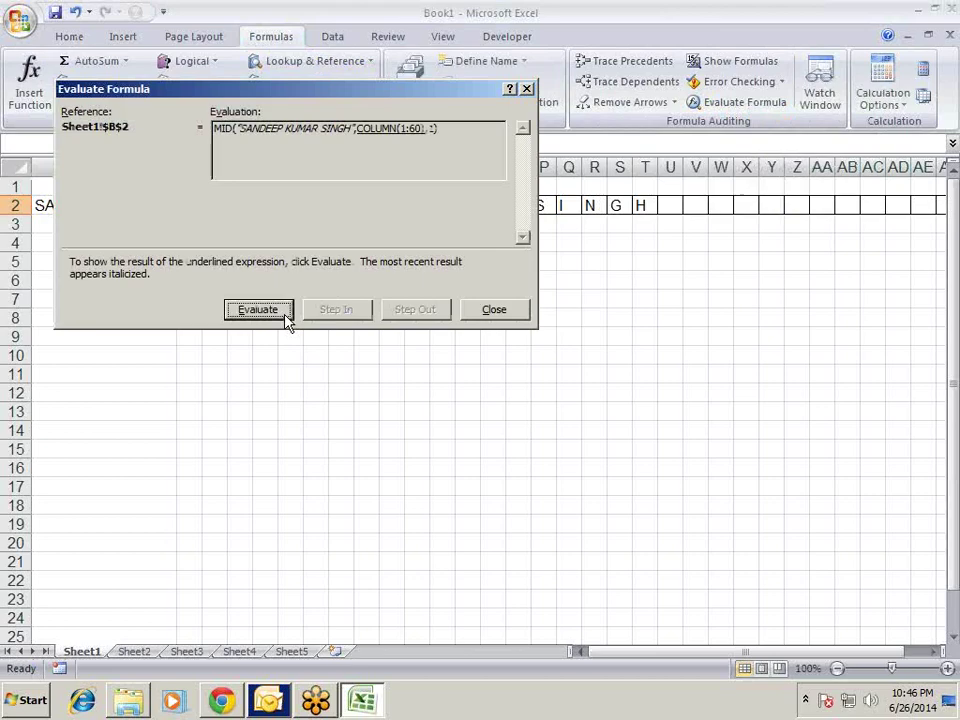
click(258, 310)
click(282, 311)
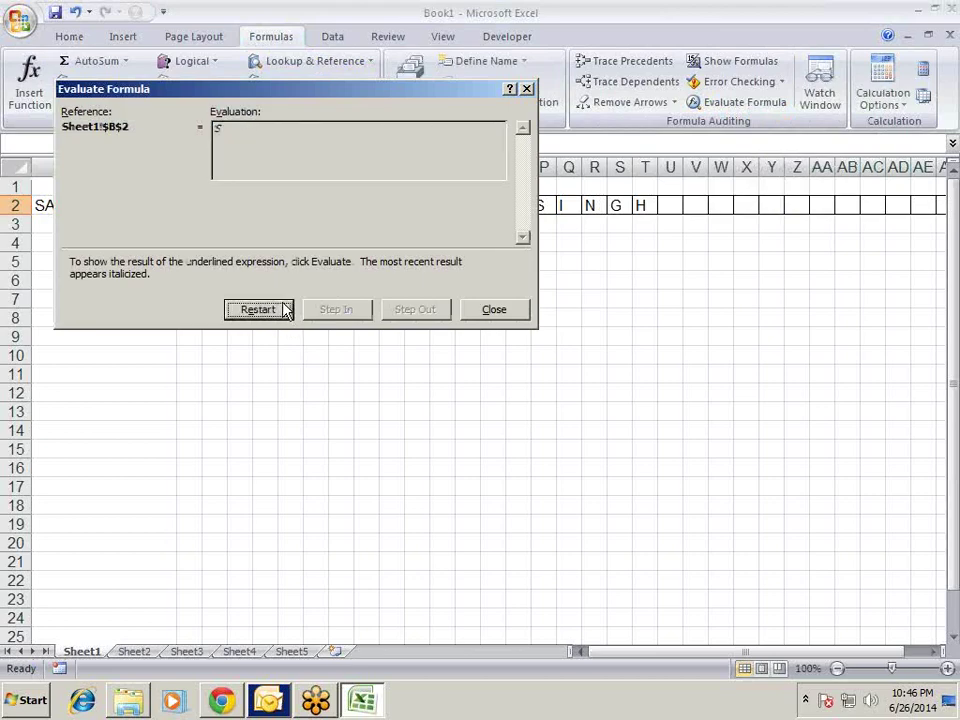
click(493, 309)
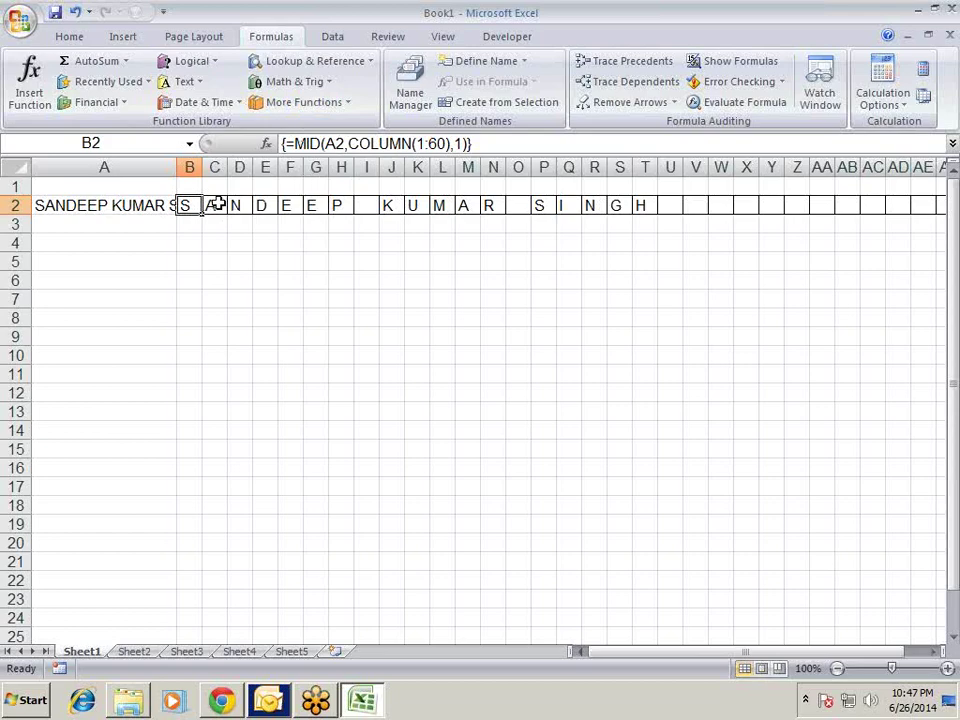
click(293, 143)
text(SU)
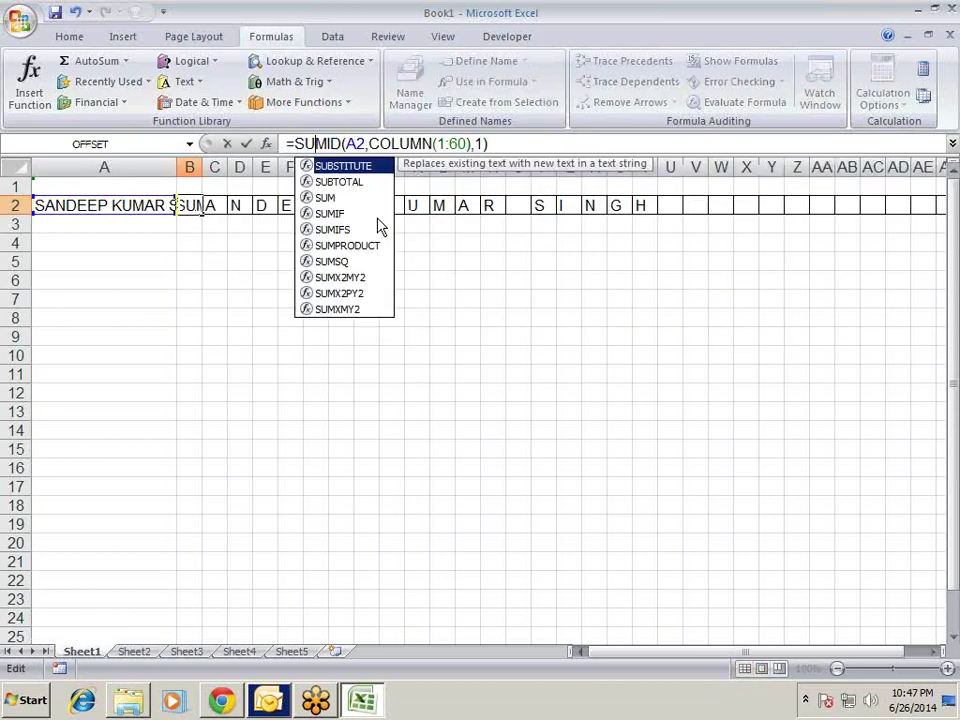
text(M()
key(Right)
key(Right)
key(Right)
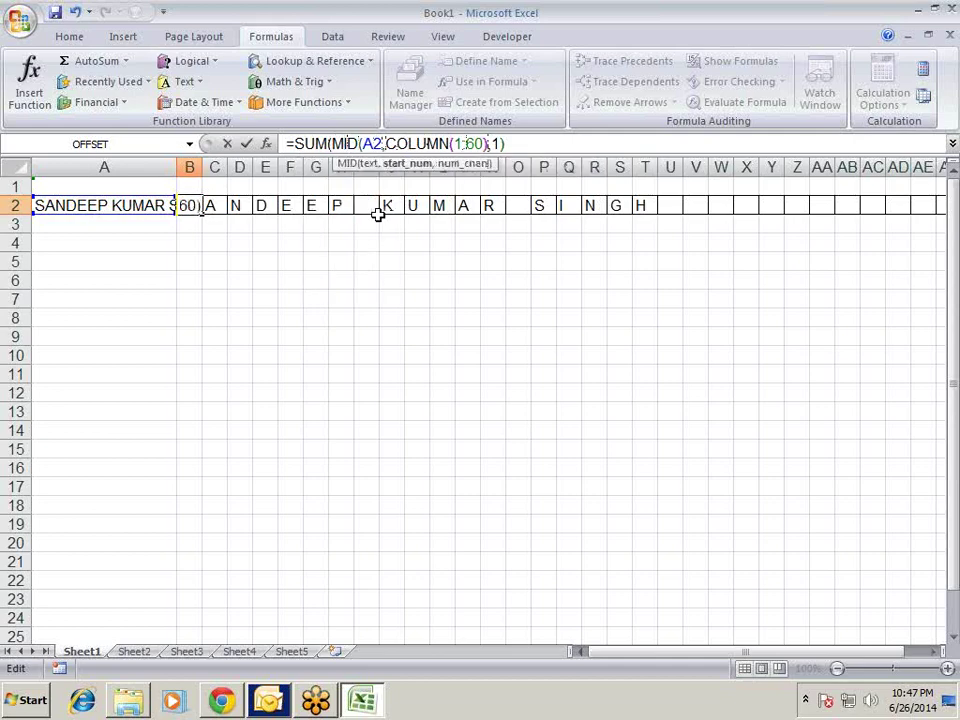
key(Right)
key(Right)
key(Right)
text())
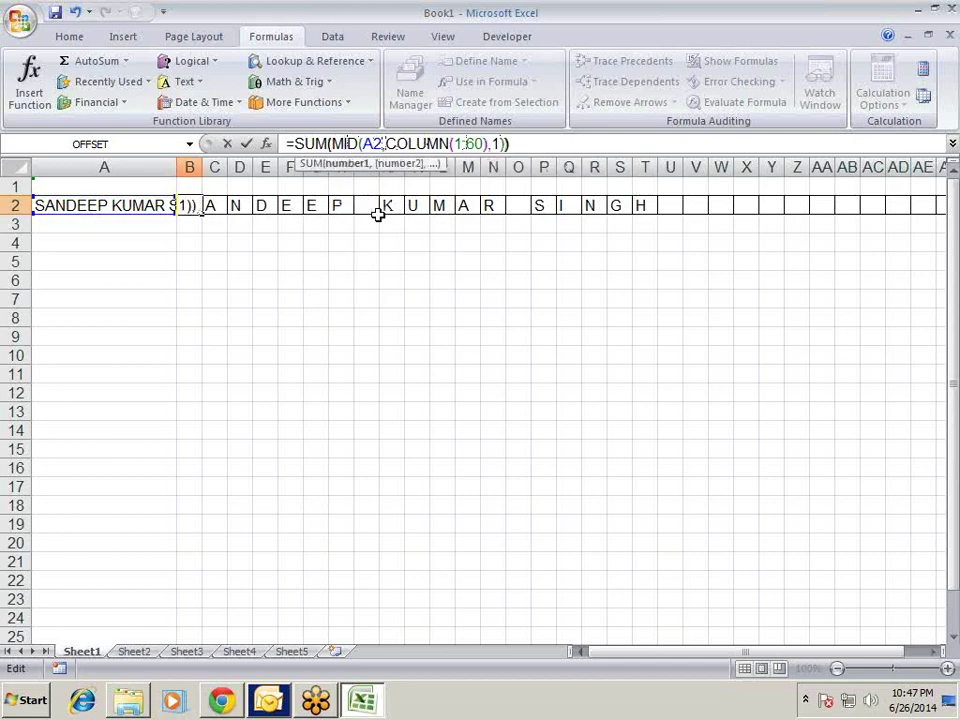
key(ctrl+shift+Return)
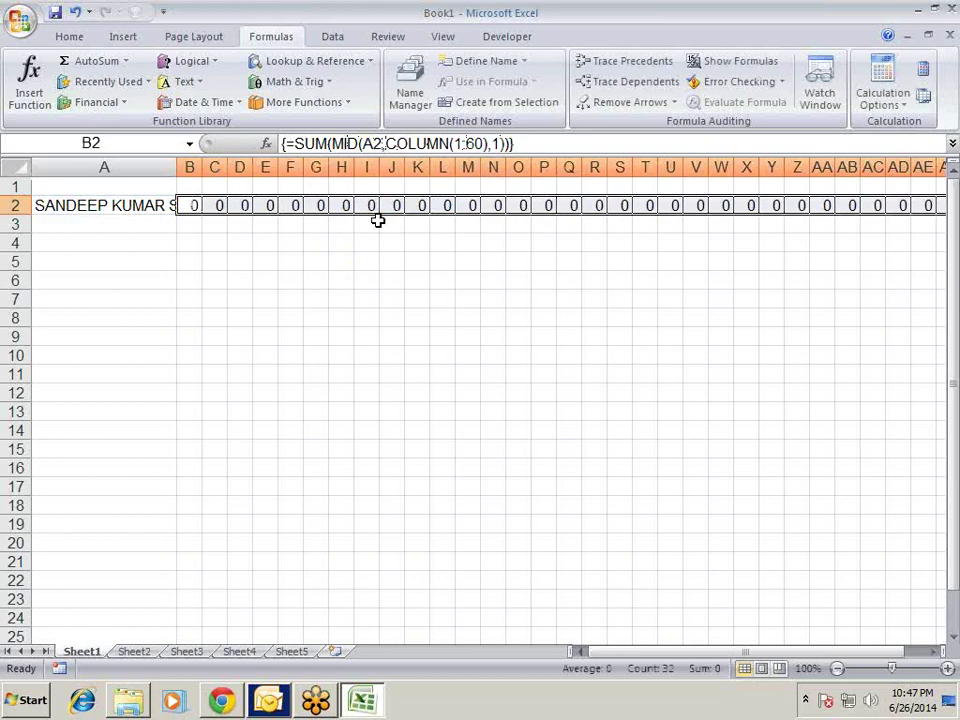
key(Left)
key(Right)
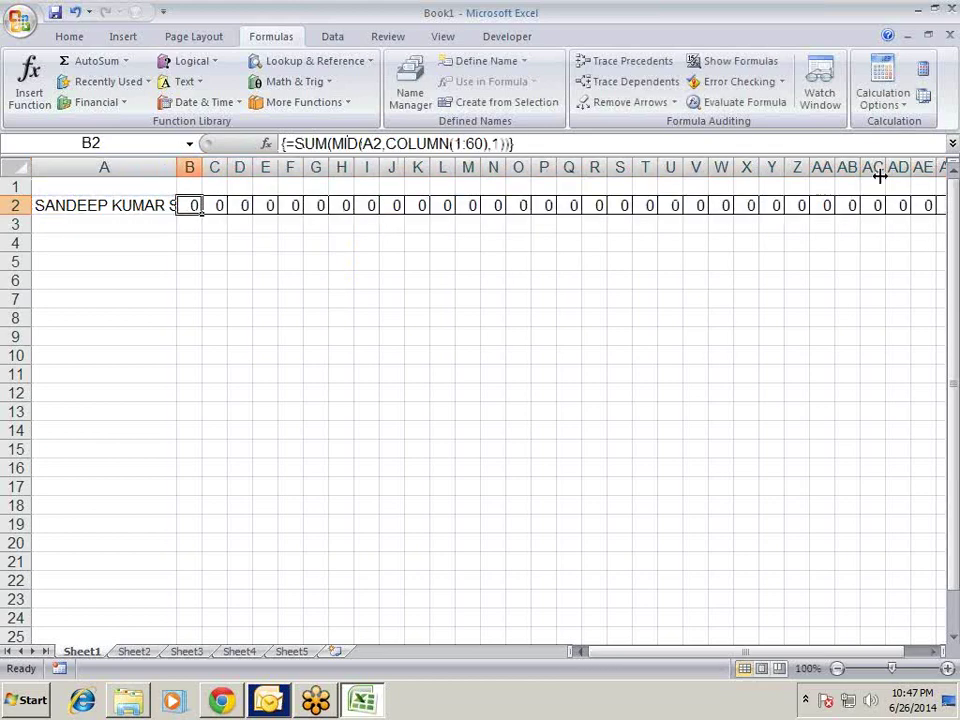
click(755, 104)
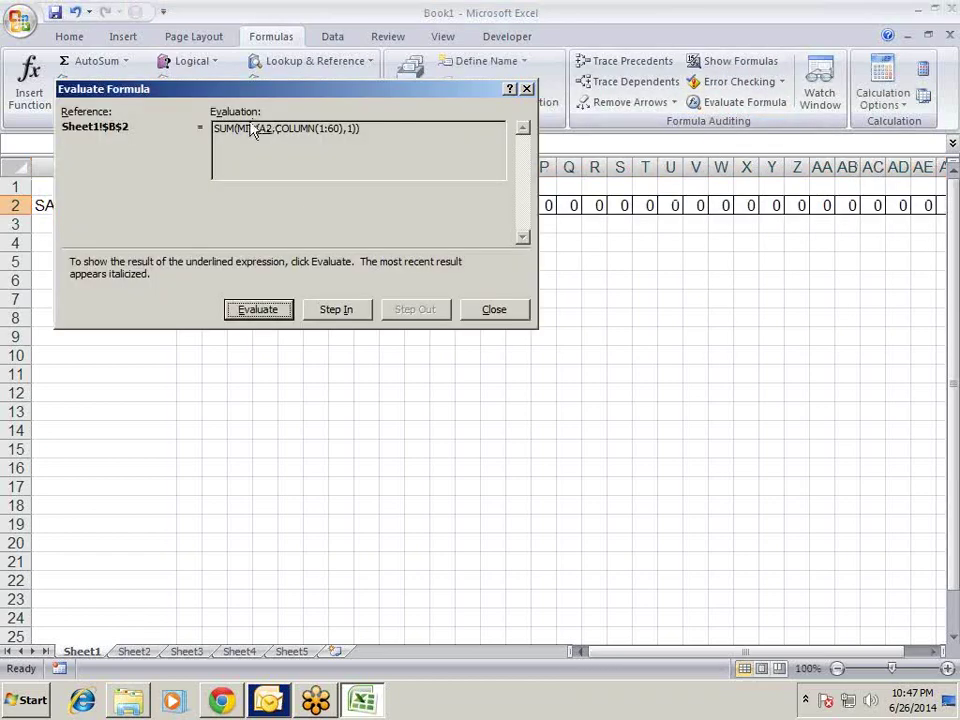
click(255, 314)
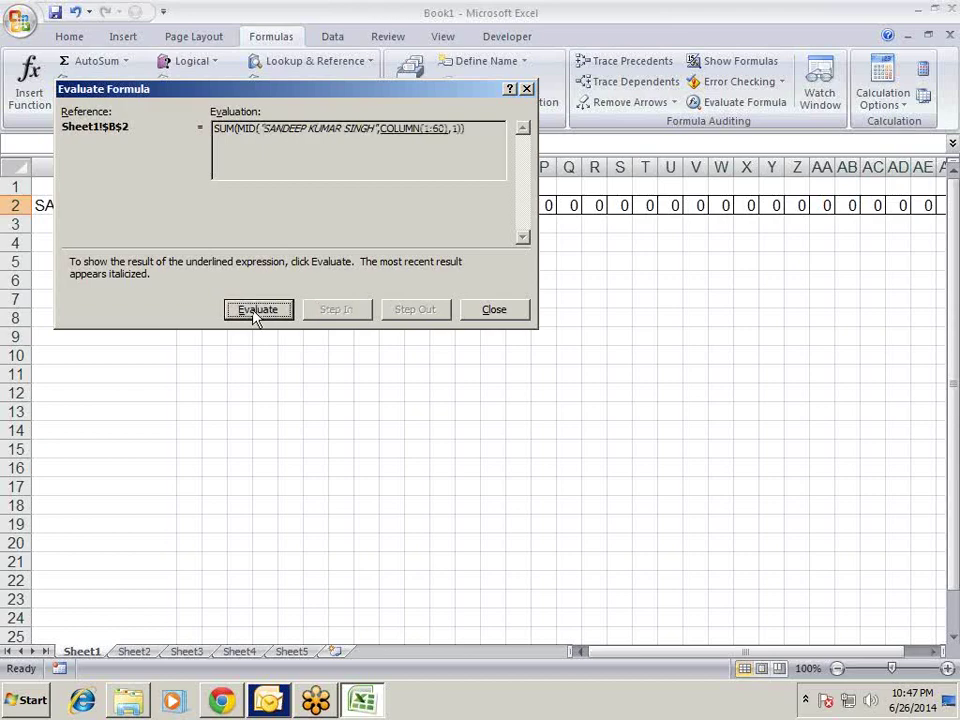
click(255, 312)
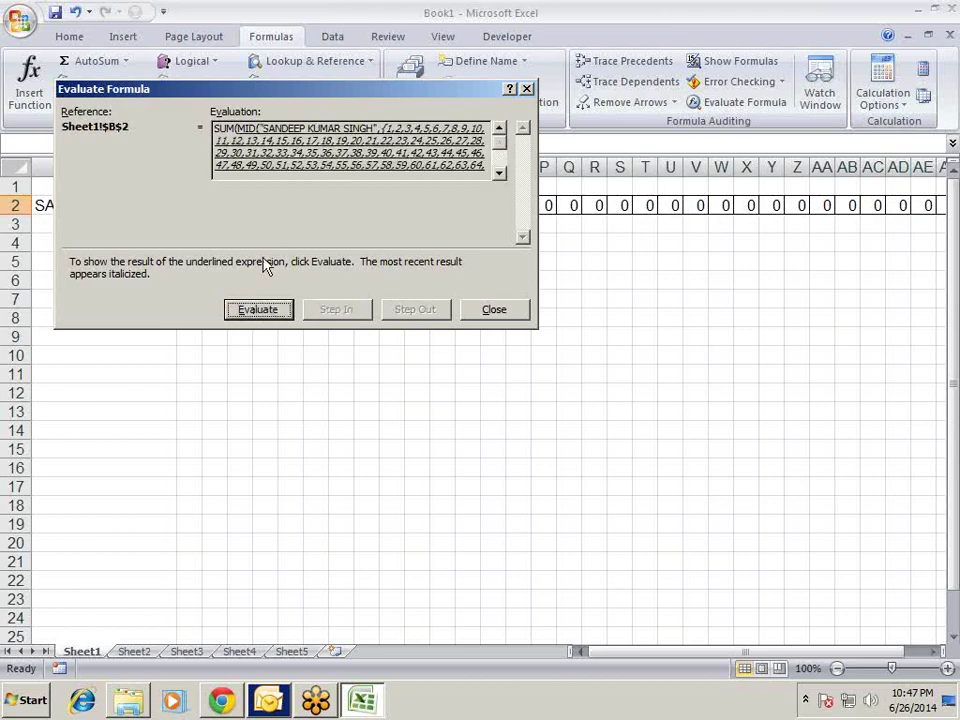
click(256, 312)
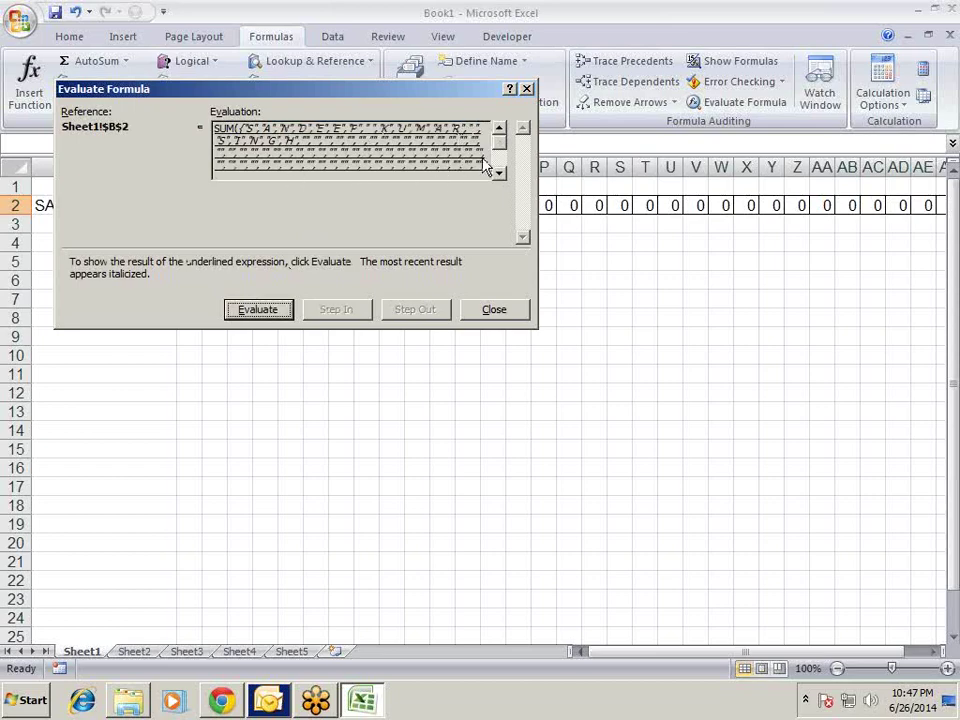
click(283, 319)
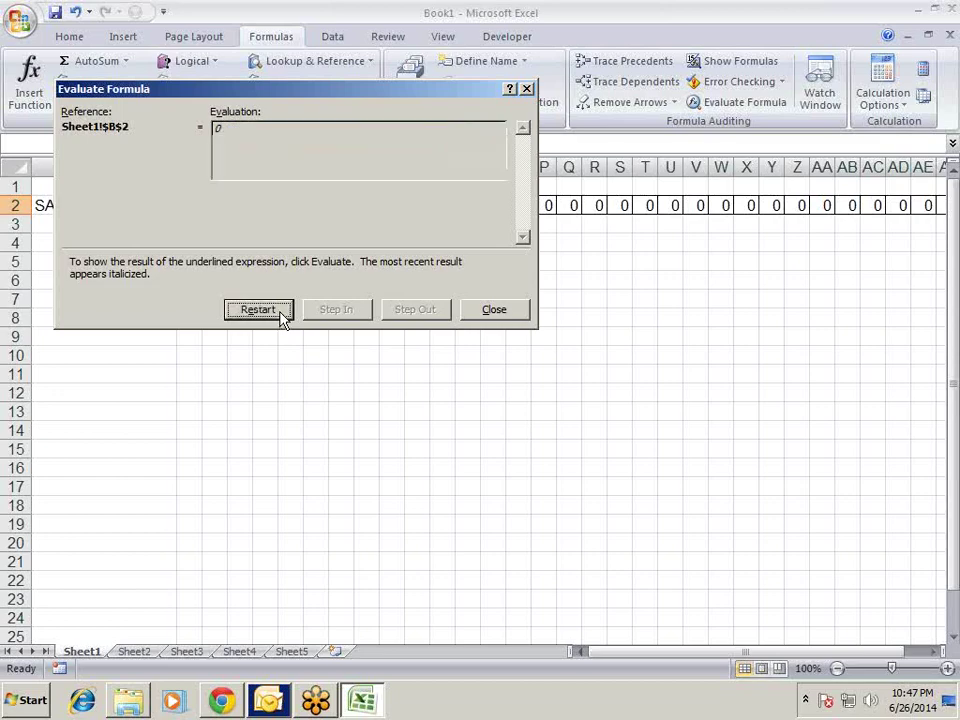
click(494, 312)
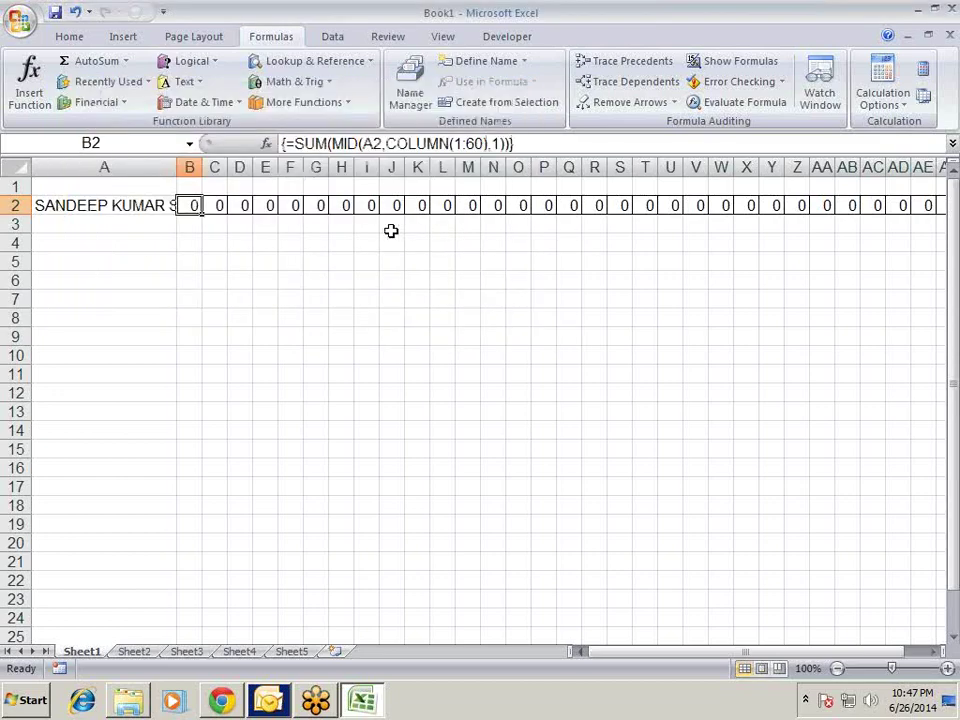
Step: Undo the SUM change to B2 and reopen its MID formula for editing
key(ctrl+z)
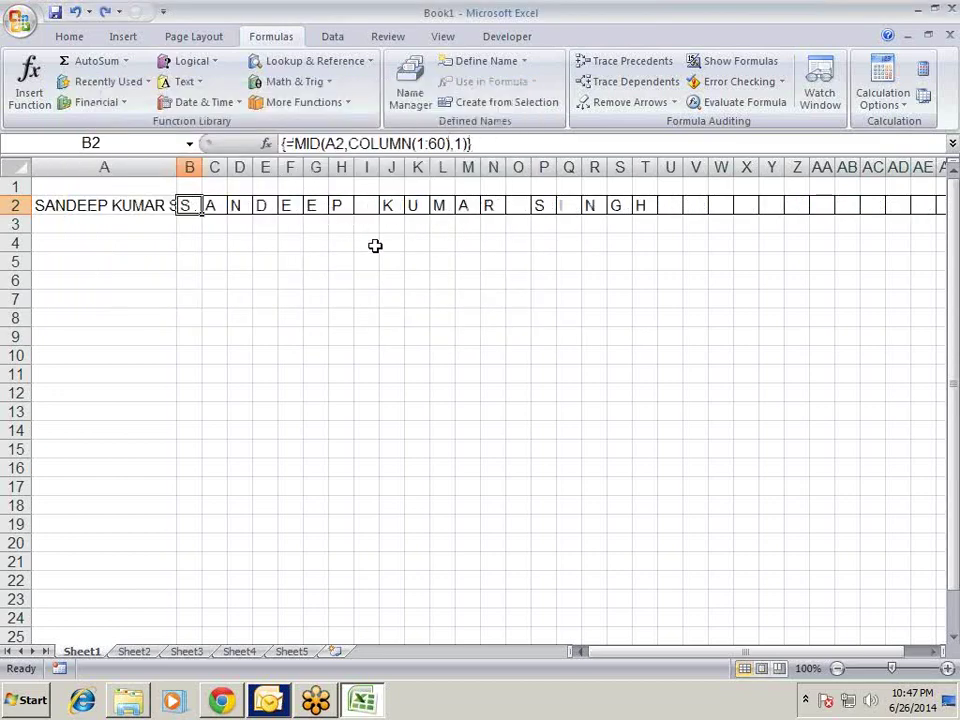
click(372, 295)
click(192, 205)
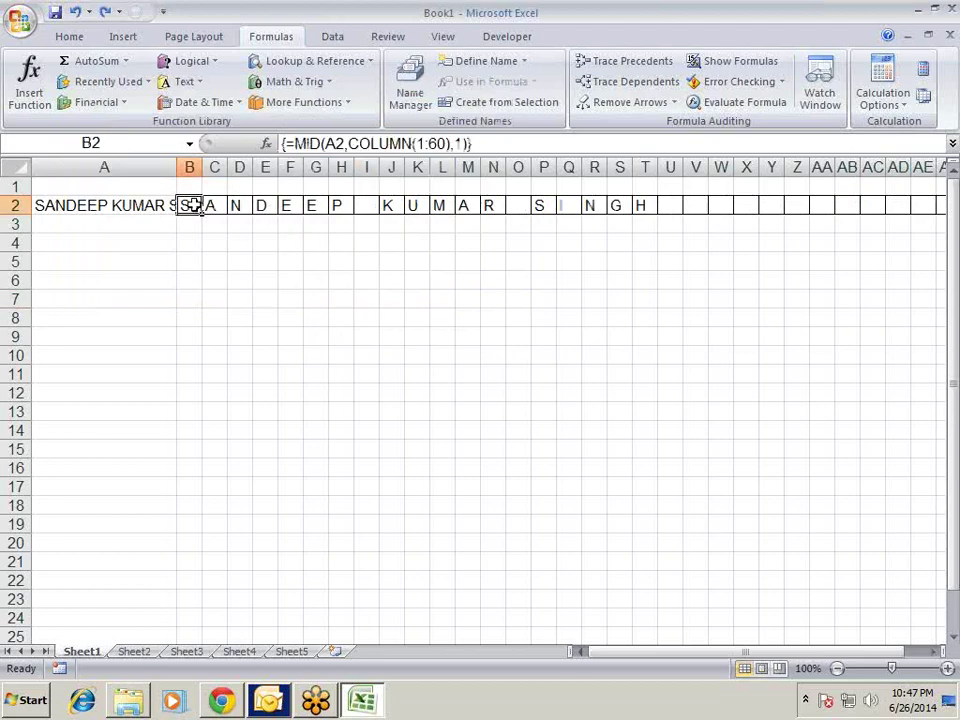
click(447, 144)
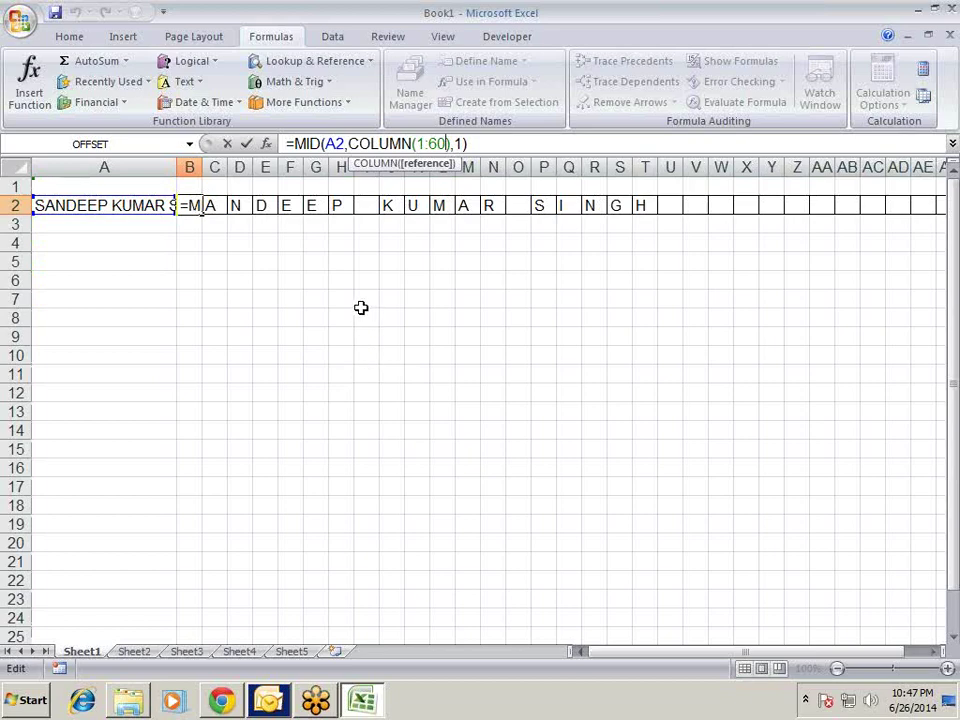
Step: Wrap the row reference in INDIRECT with a quoted "1:" string
double_click(451, 143)
click(451, 143)
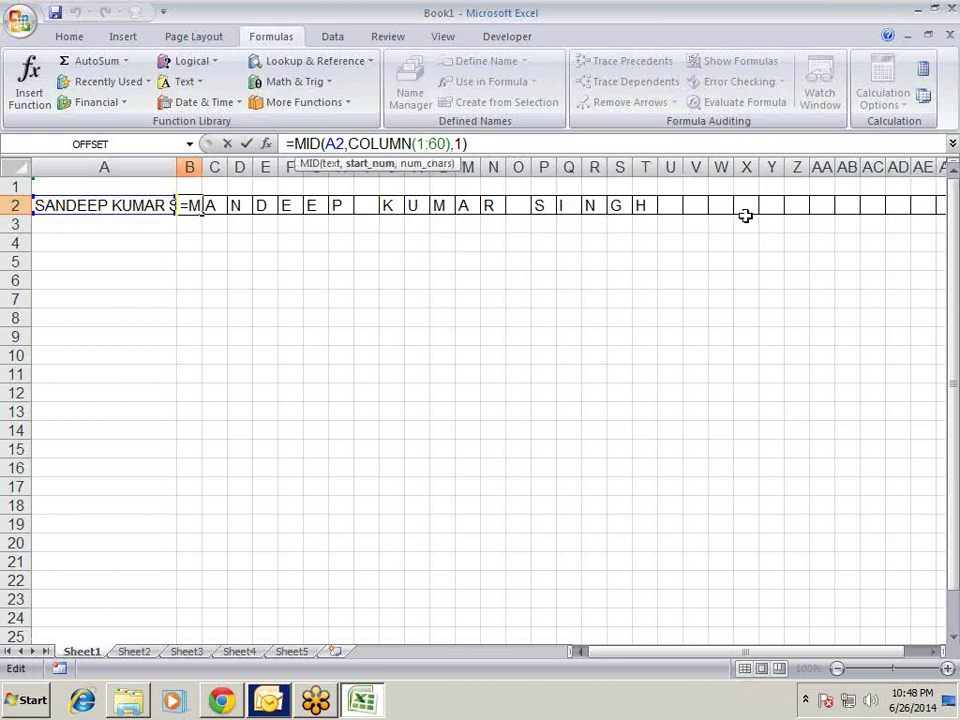
key(Left)
key(Left)
key(Left)
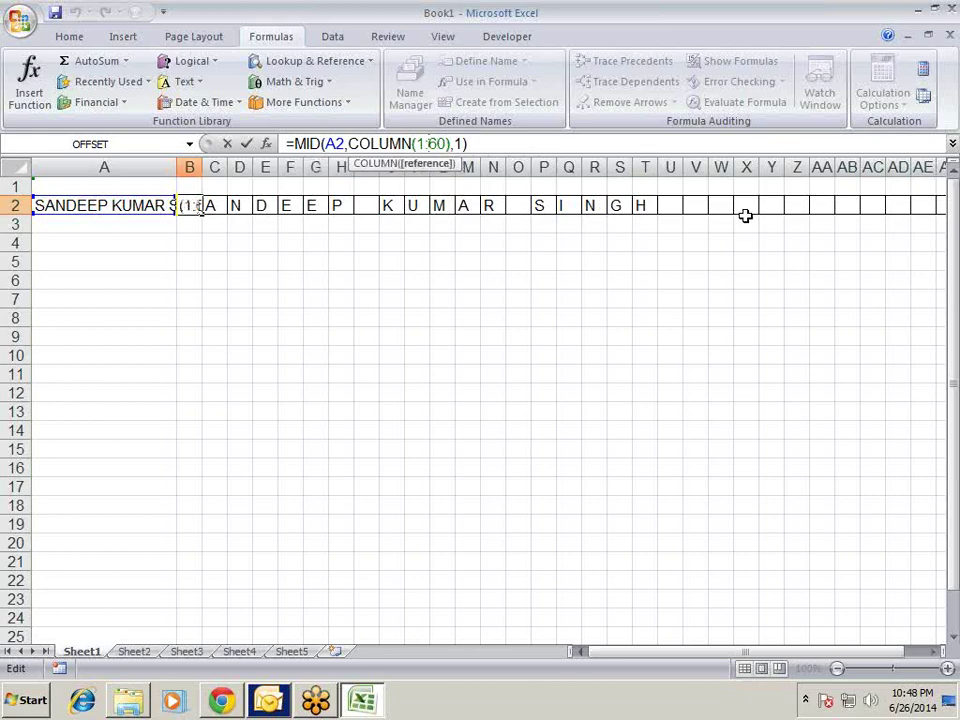
text(")
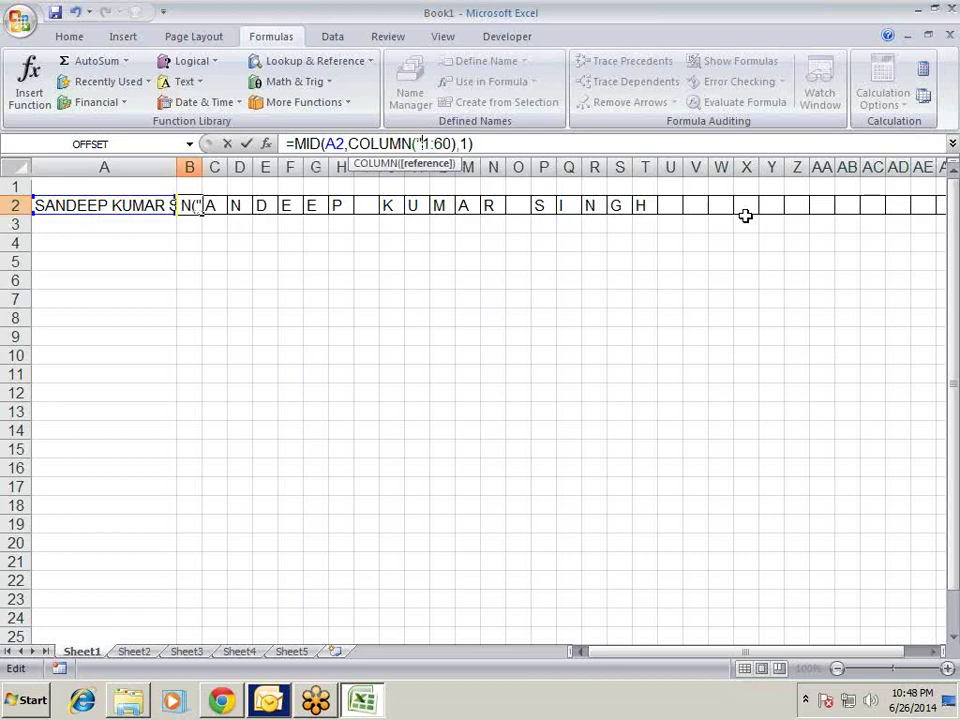
key(Right)
key(Right)
text(")
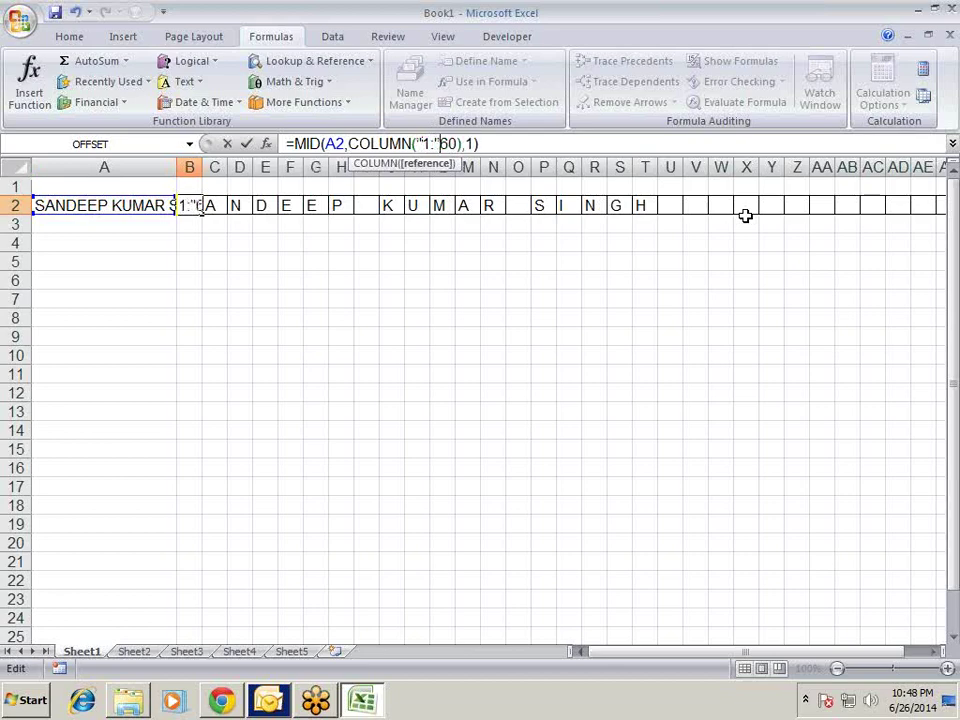
key(Left)
key(Left)
key(Left)
key(Left)
text(IND)
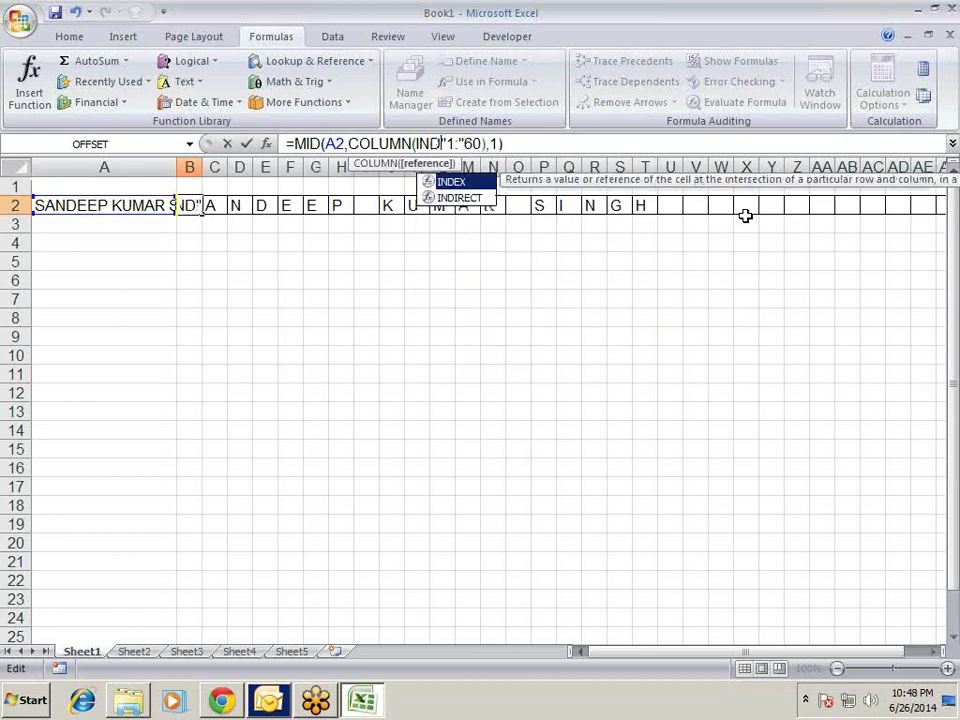
key(Down)
key(Tab)
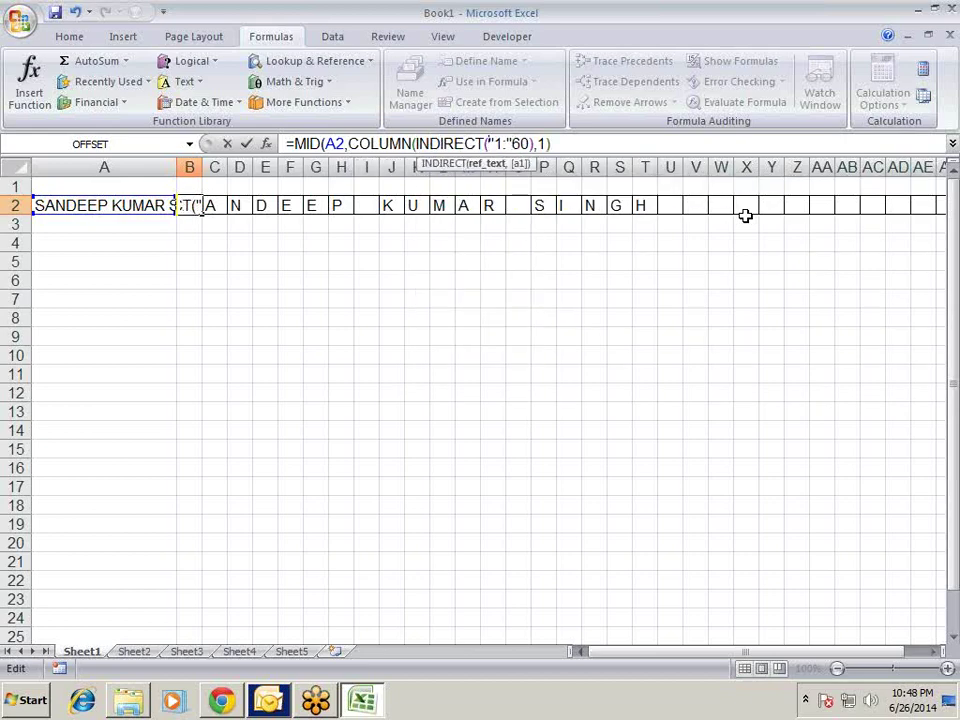
Step: Replace the fixed 60 with &LEN(A2) so the range follows A2's length
key(Right)
key(Right)
text(&)
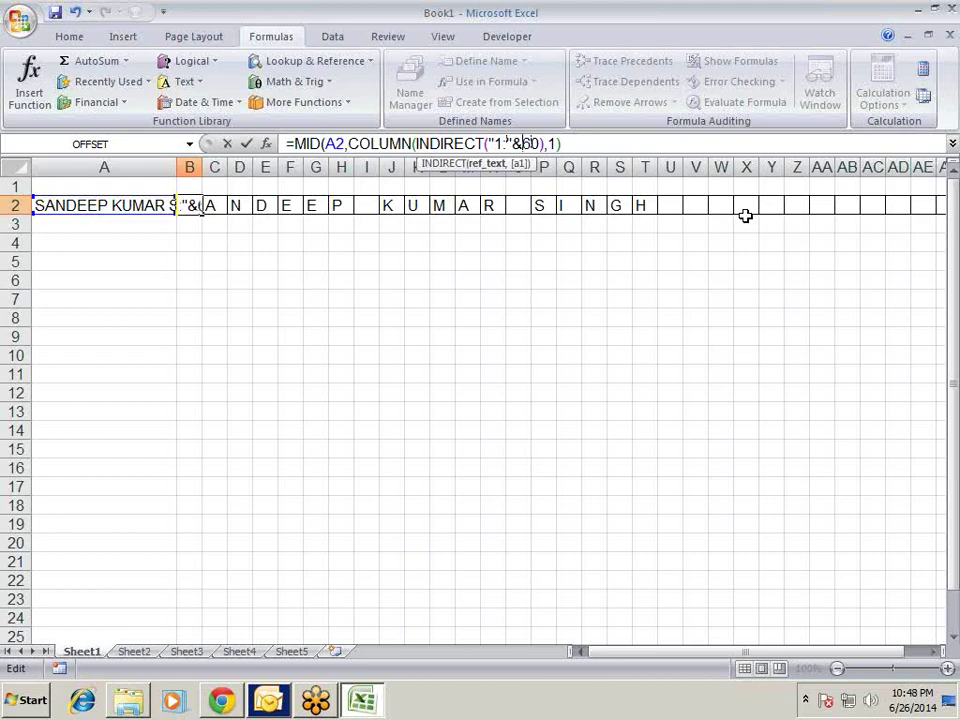
key(Delete)
key(Delete)
text(LEN)
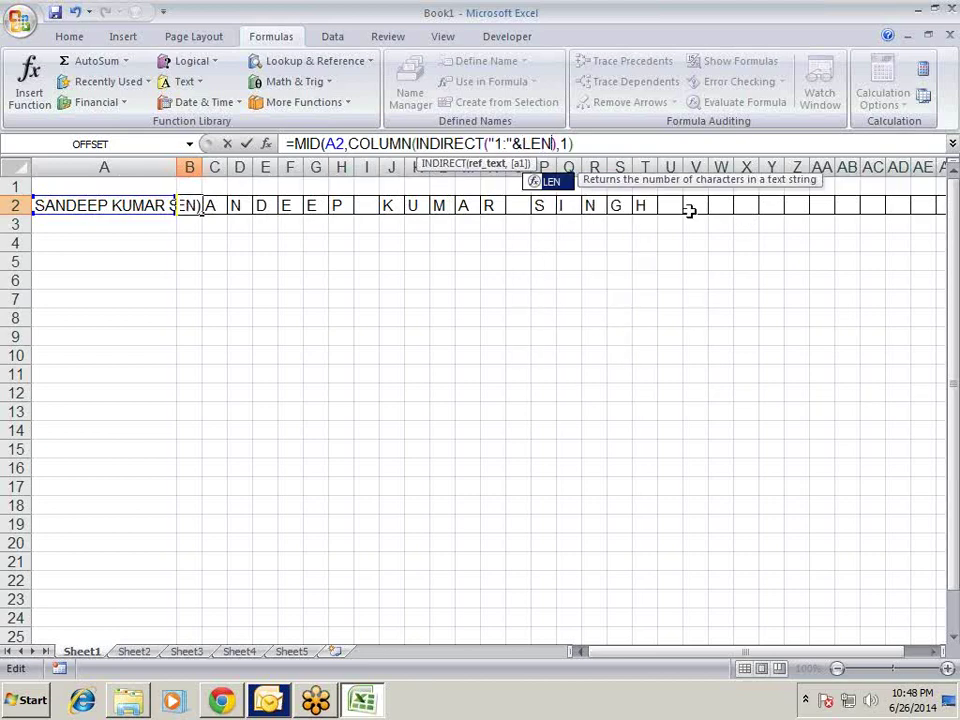
text(()
click(150, 204)
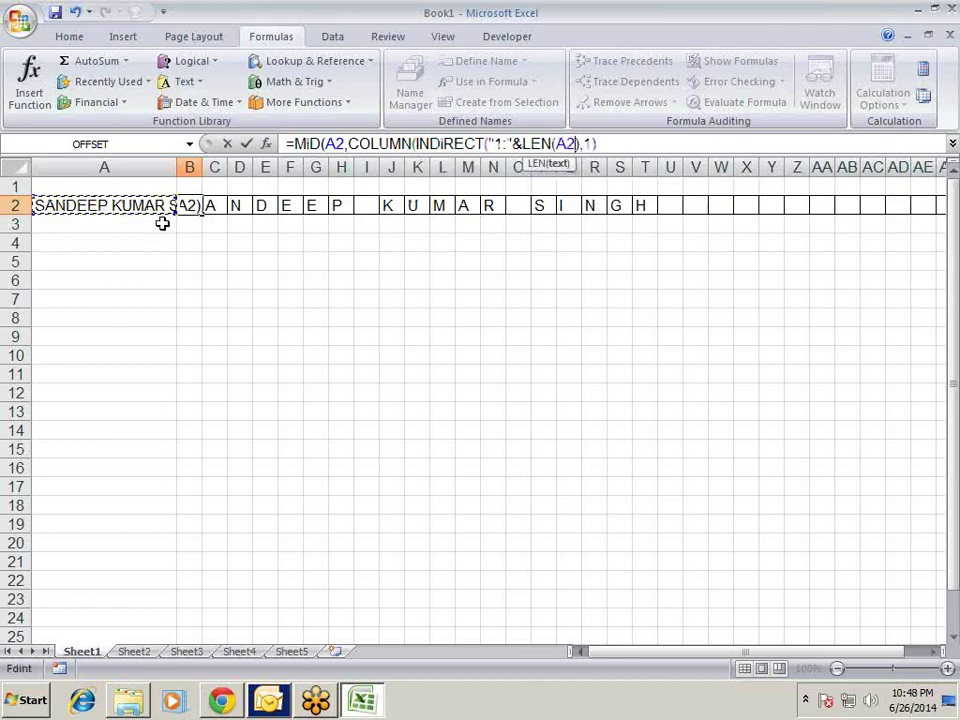
text()))
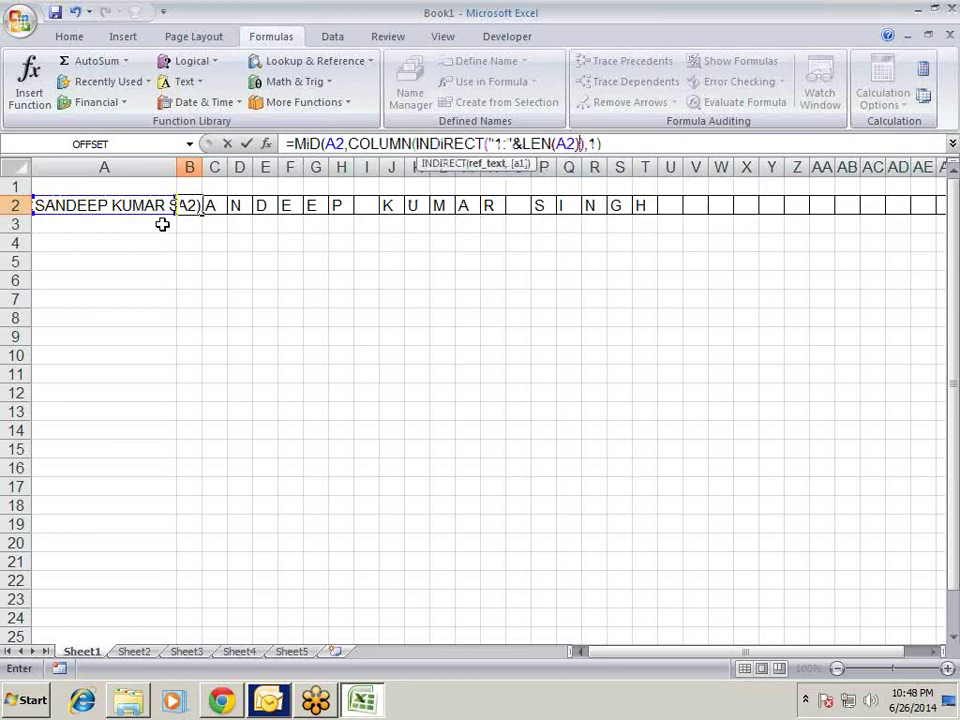
Step: Fix the missing parenthesis and enter {=MID(A2,COLUMN(INDIRECT("1:"&LEN(A2))),1)} as an array formula
key(Return)
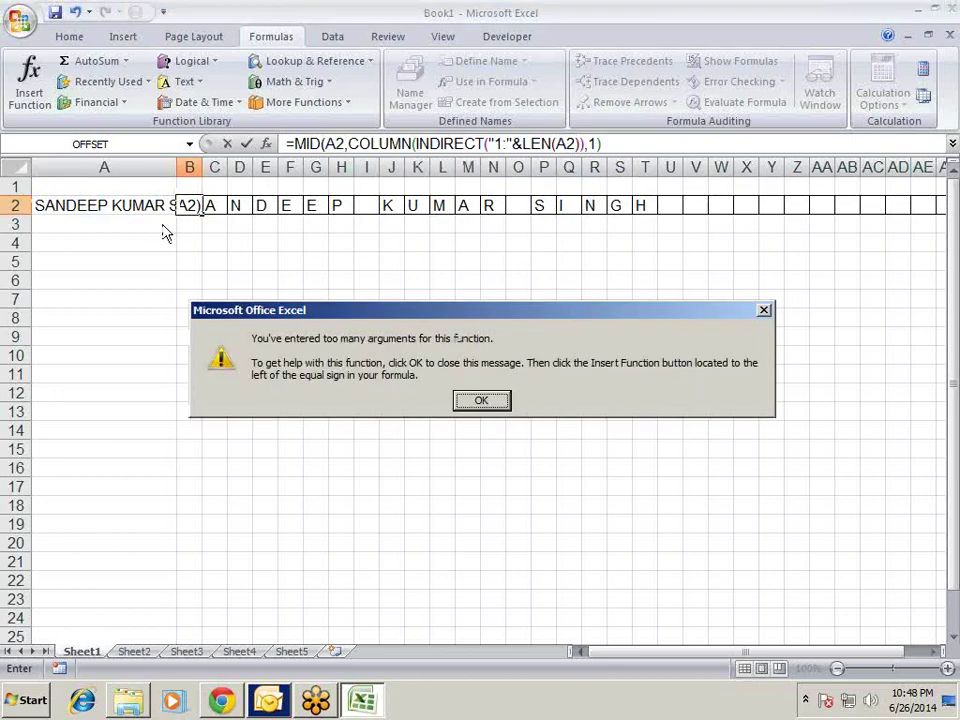
key(Return)
key(Return)
key(Return)
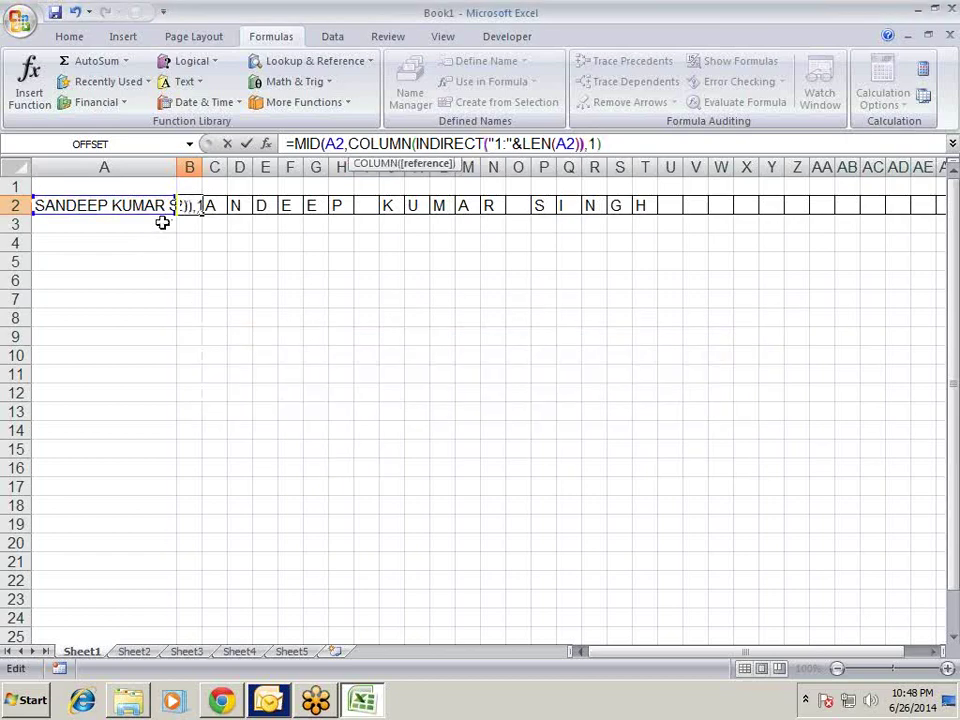
key(Left)
key(Left)
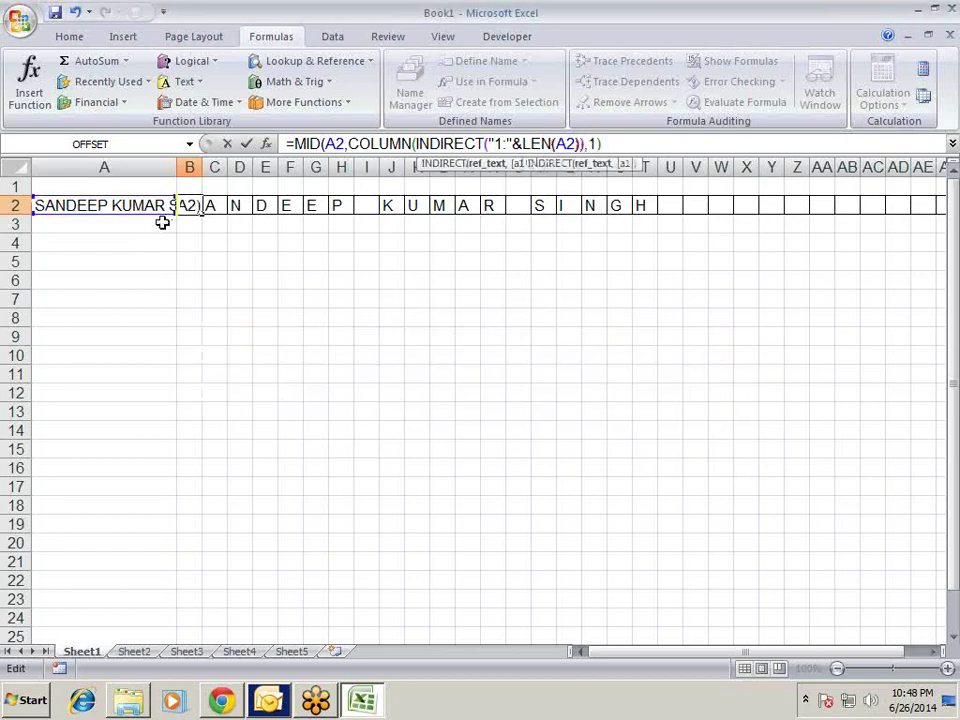
key(Right)
key(Right)
key(Right)
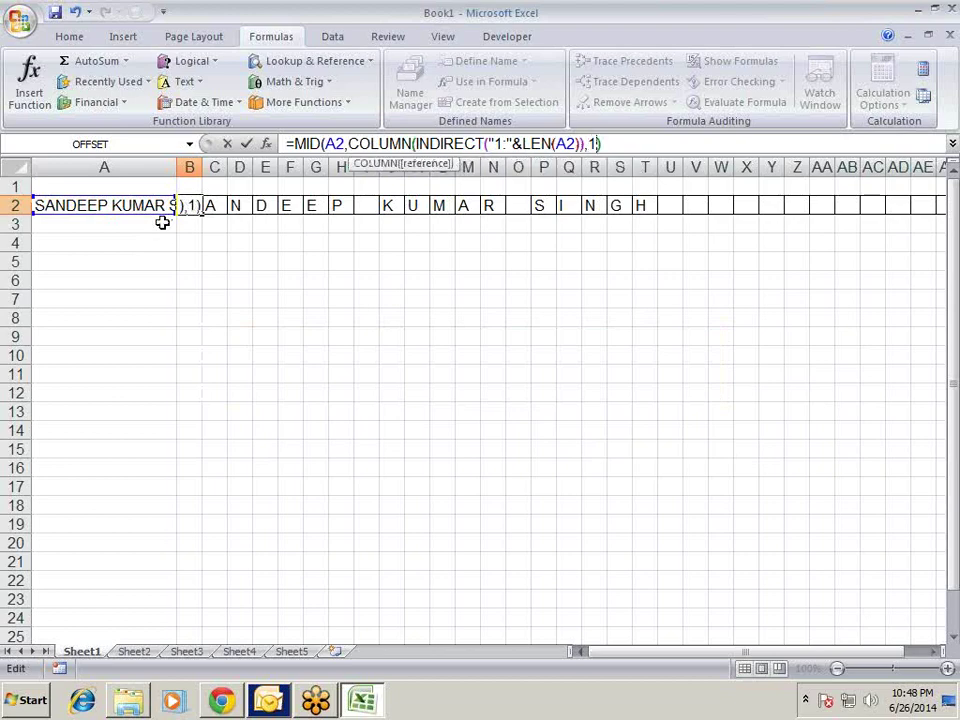
key(Right)
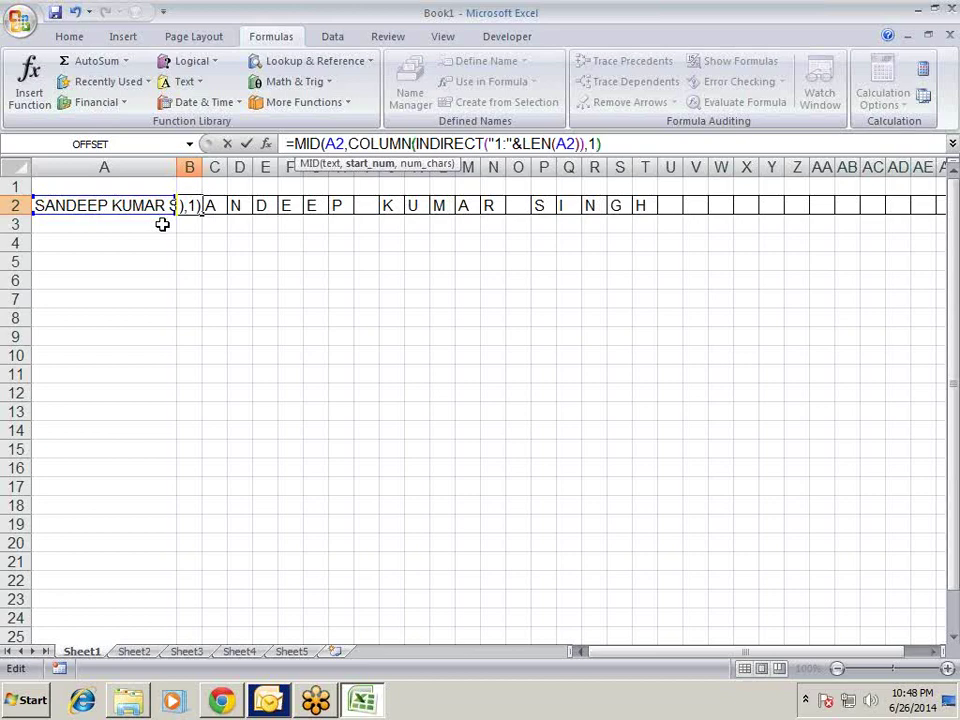
key(Left)
key(Left)
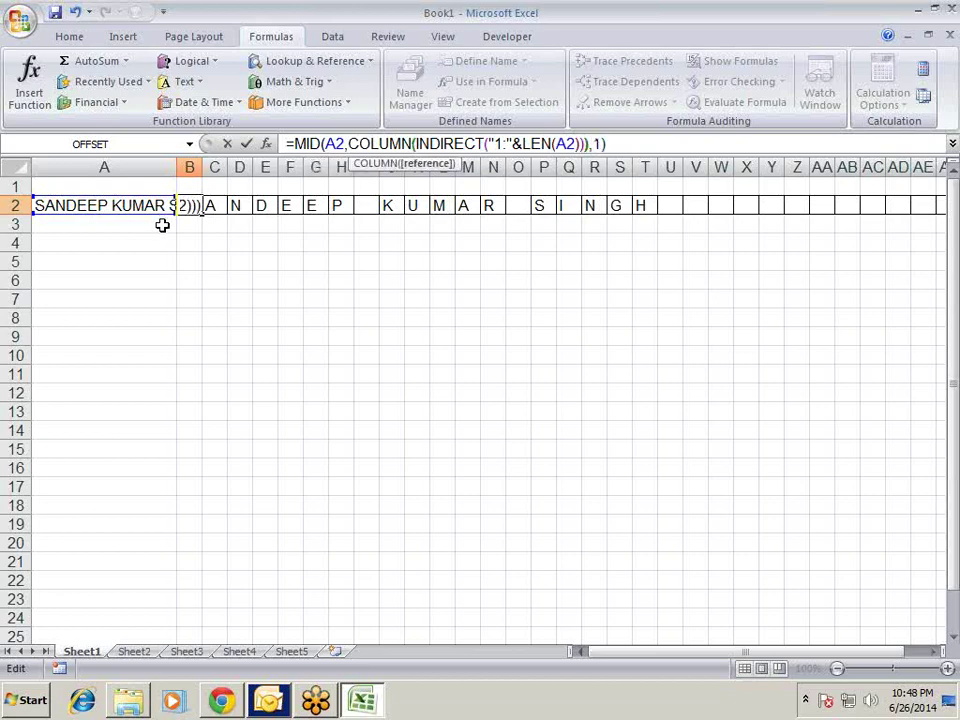
text())
key(ctrl+shift+Return)
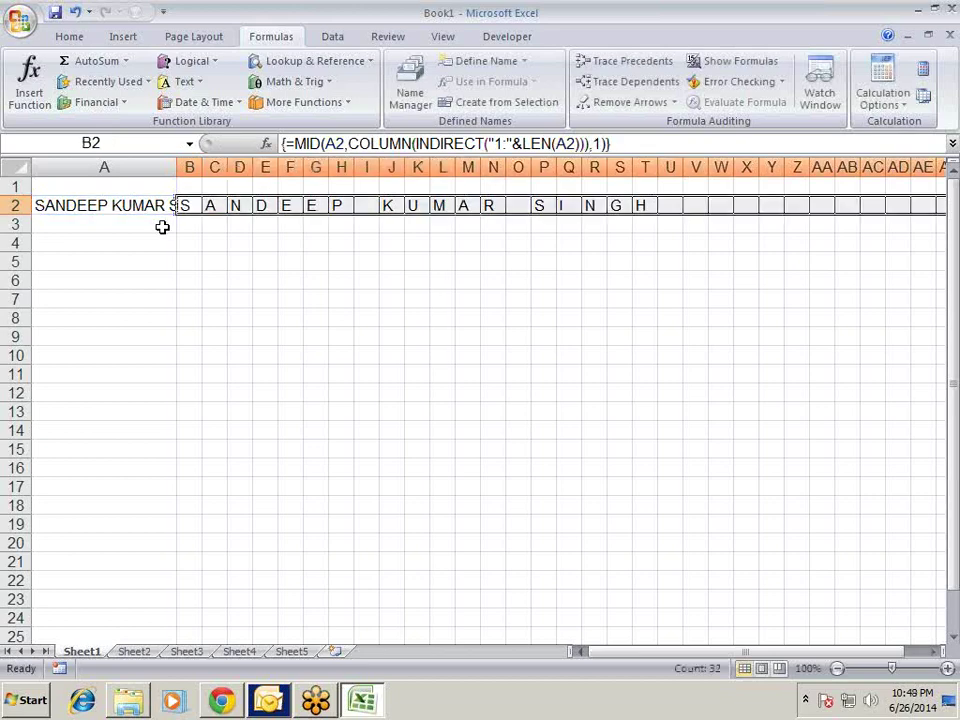
key(Left)
key(Right)
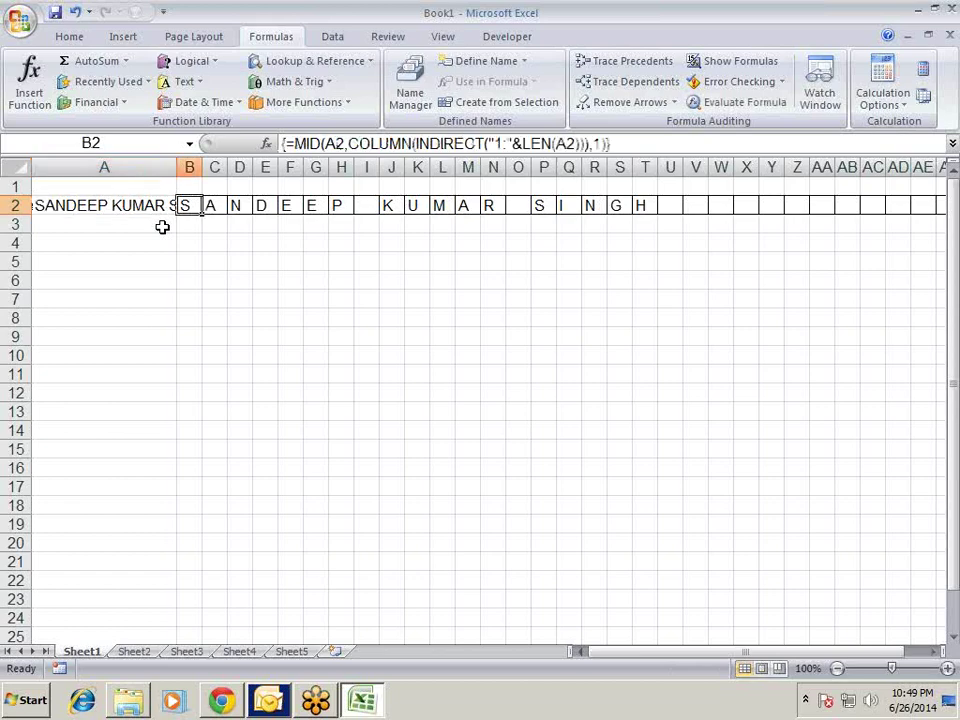
key(Right)
key(Right)
key(Right)
key(Right)
key(Right)
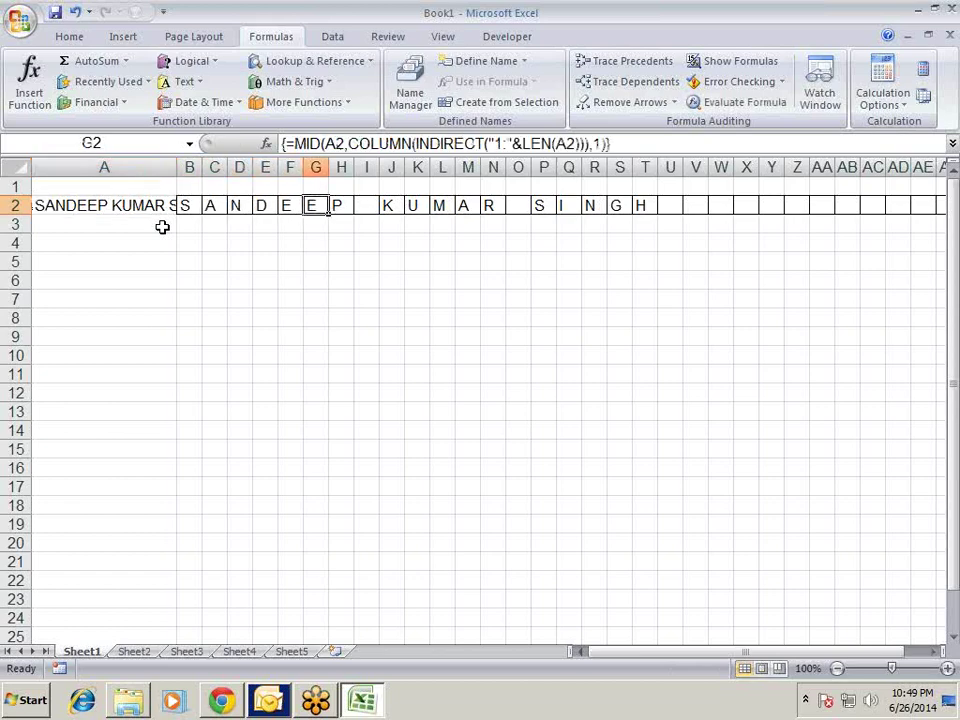
key(Right)
key(Right)
key(Right)
key(Right)
key(Right)
key(Right)
key(Right)
key(Right)
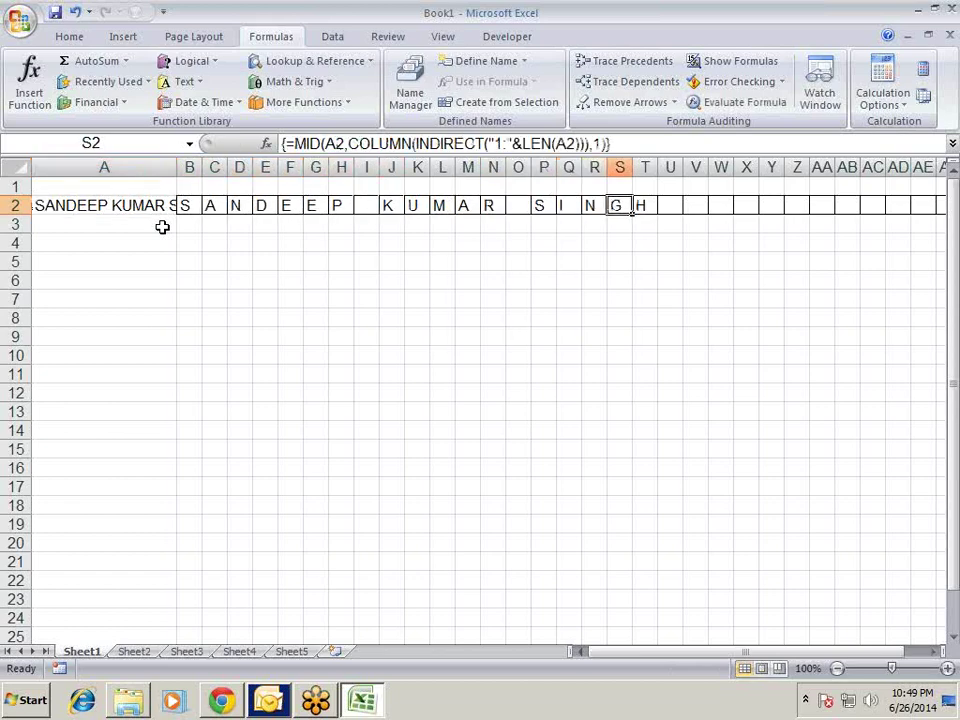
key(Right)
key(Right)
key(Left)
key(Left)
key(Left)
key(Left)
key(Left)
key(Left)
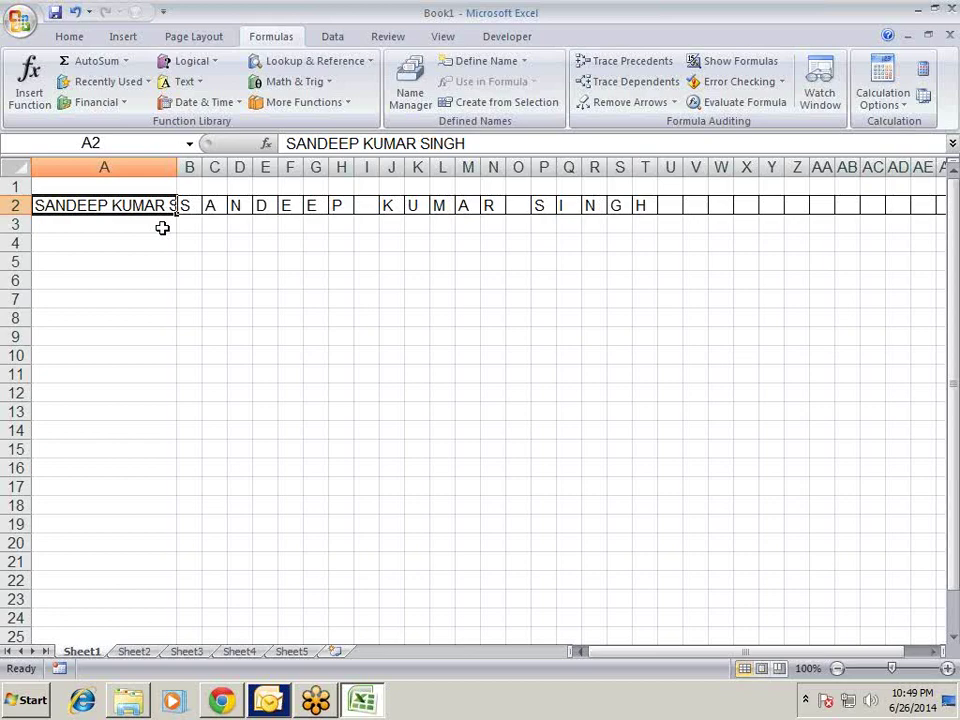
Step: Enter a new two-word name in A2 and check its 11 letters across B2:L2
text(RAVI SA)
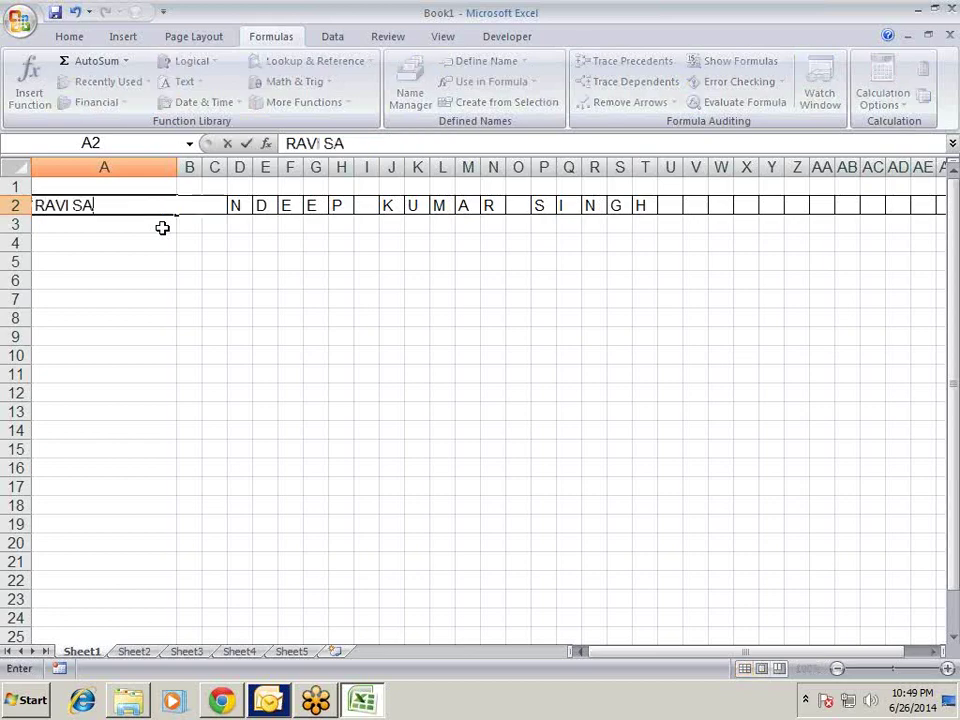
text(XENA)
key(Return)
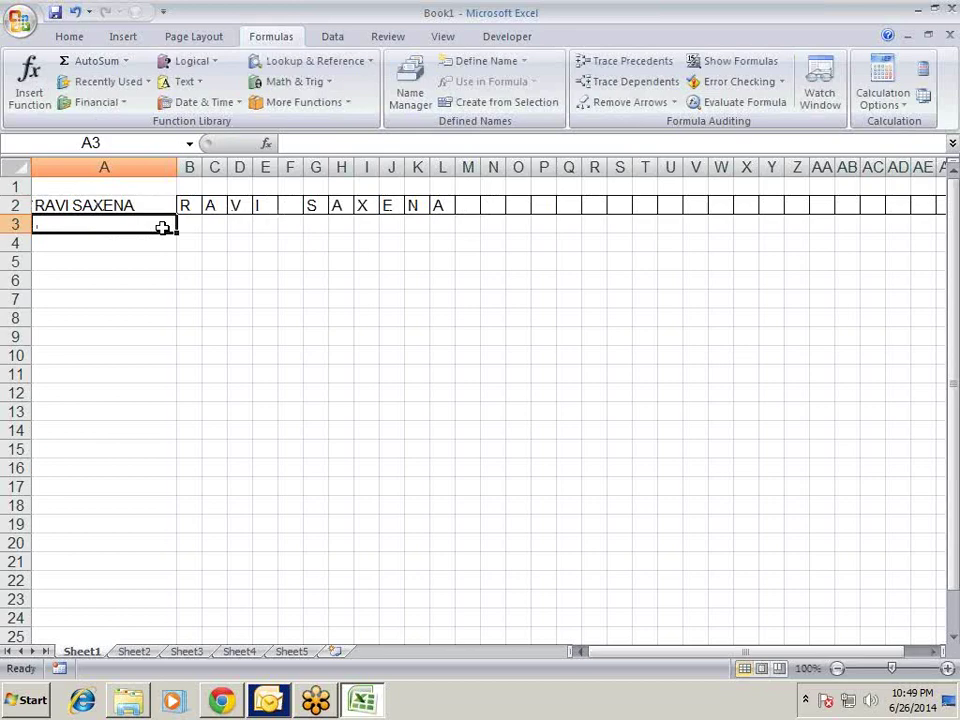
key(Up)
key(Right)
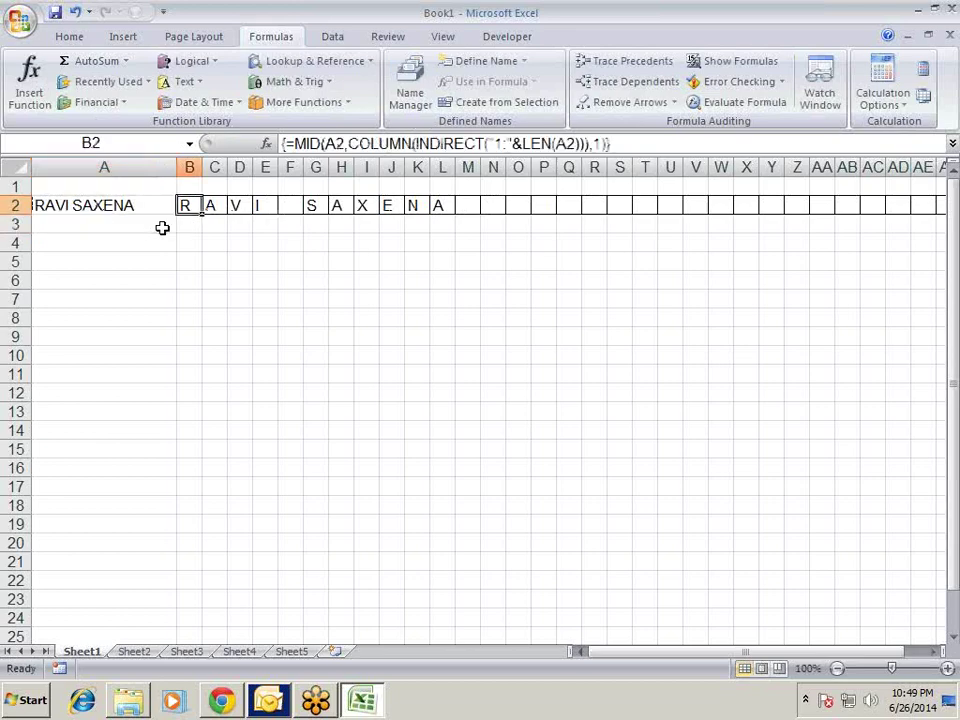
key(Right)
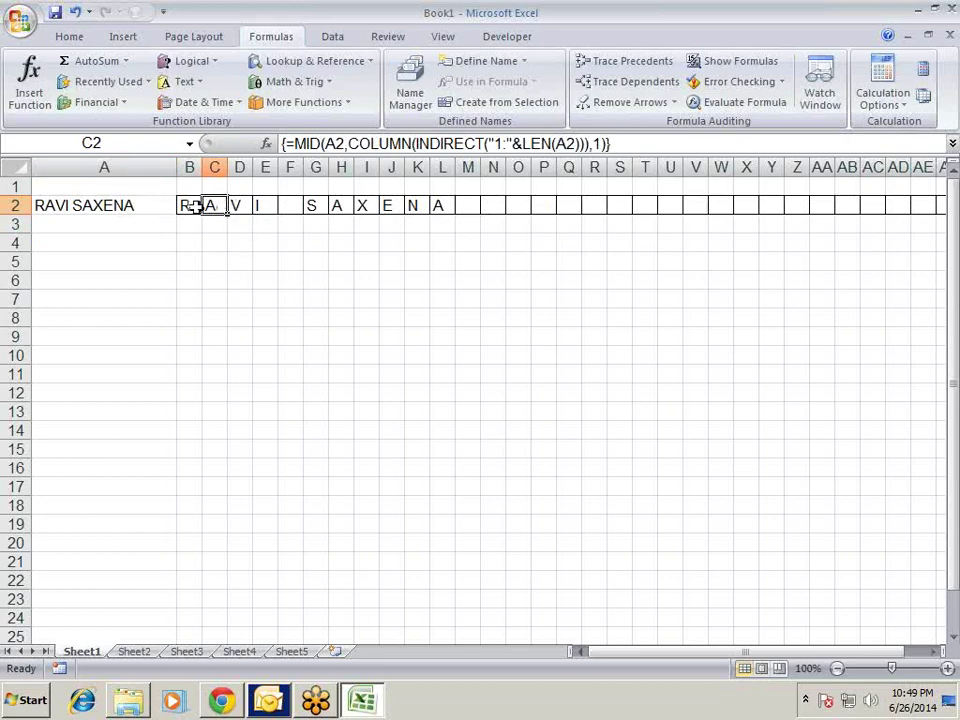
mouse_move(199, 208)
mouse_down()
mouse_move(386, 227)
mouse_move(461, 217)
mouse_move(446, 206)
mouse_up()
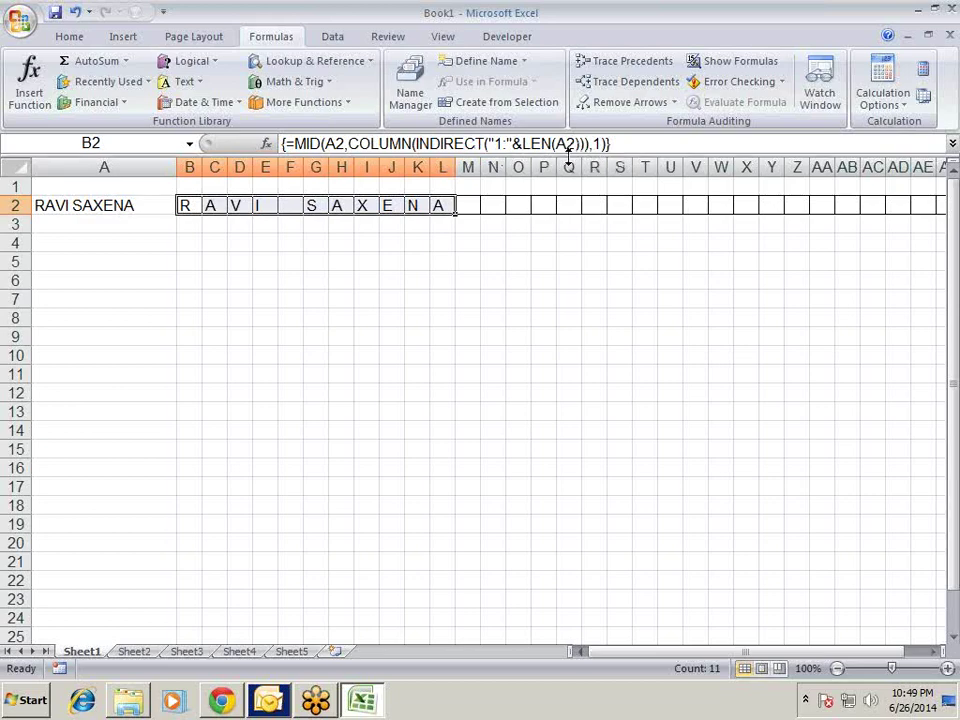
click(503, 260)
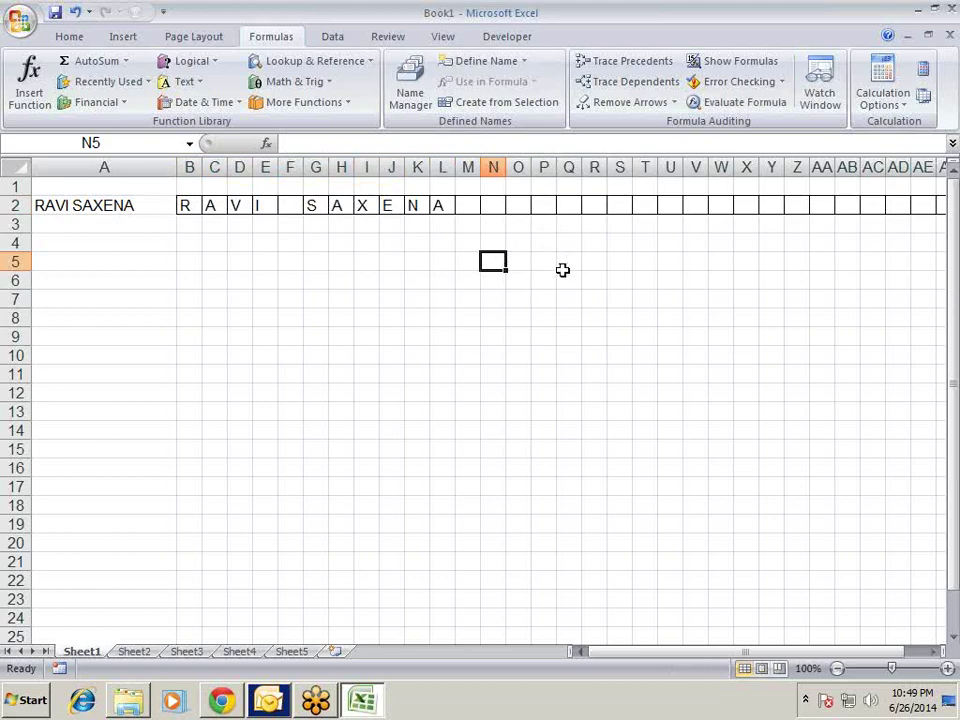
Step: Switch to Sheet2 and begin a =RAN formula in cell A2
click(565, 265)
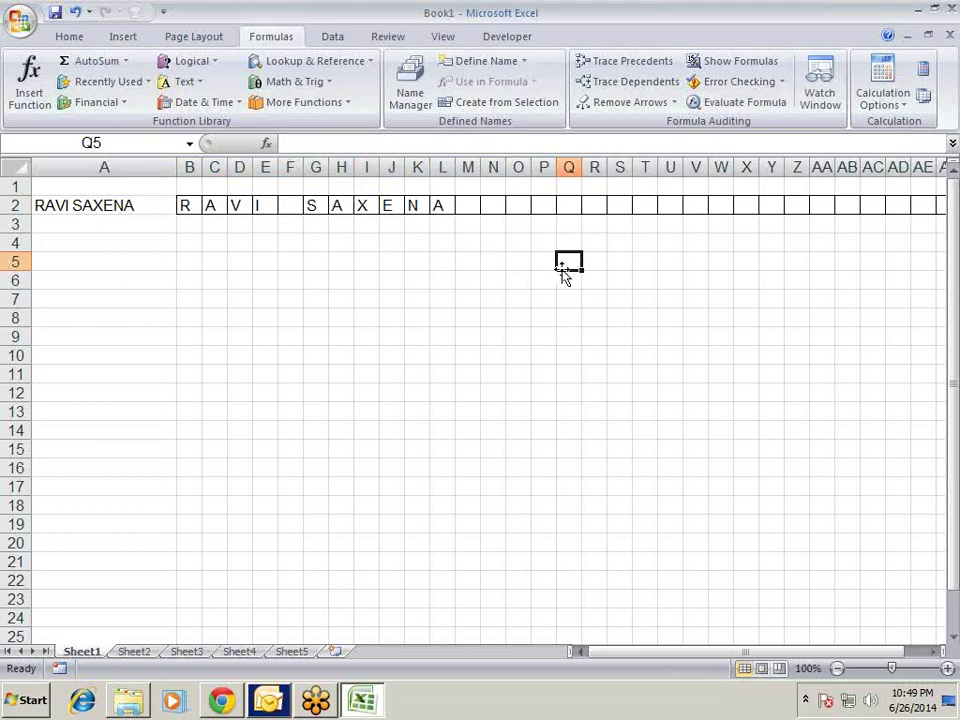
click(137, 651)
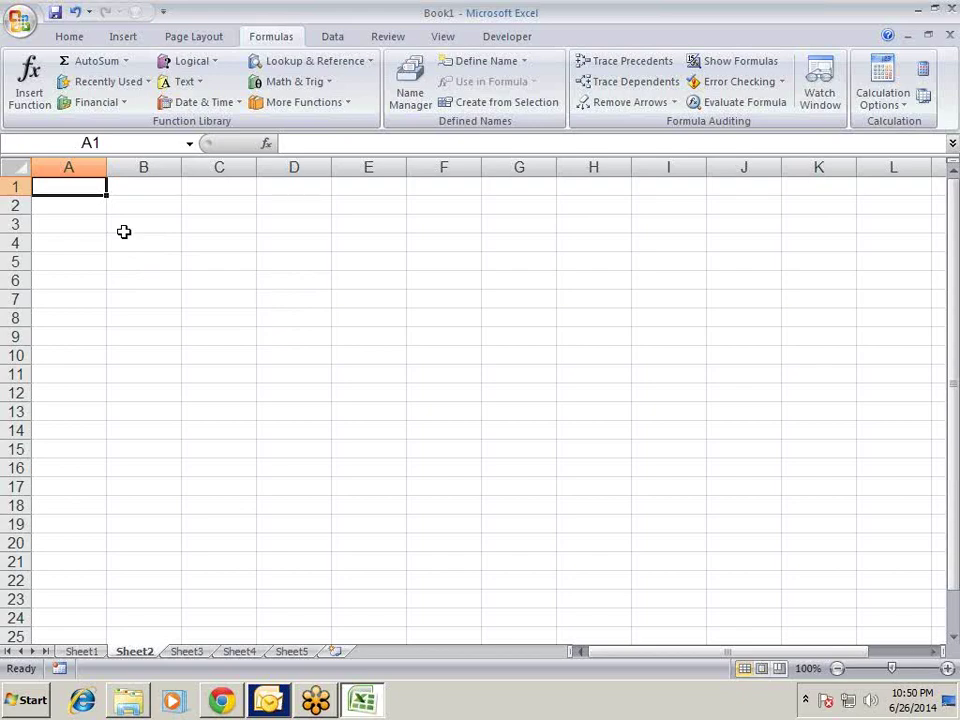
key(Down)
text(=RA)
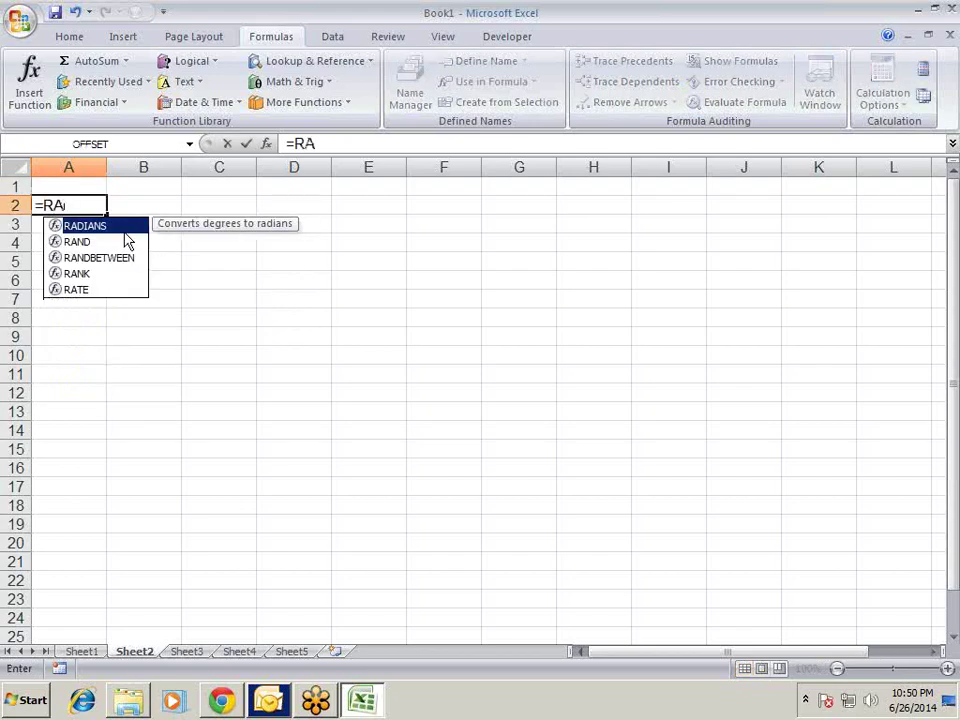
text(N)
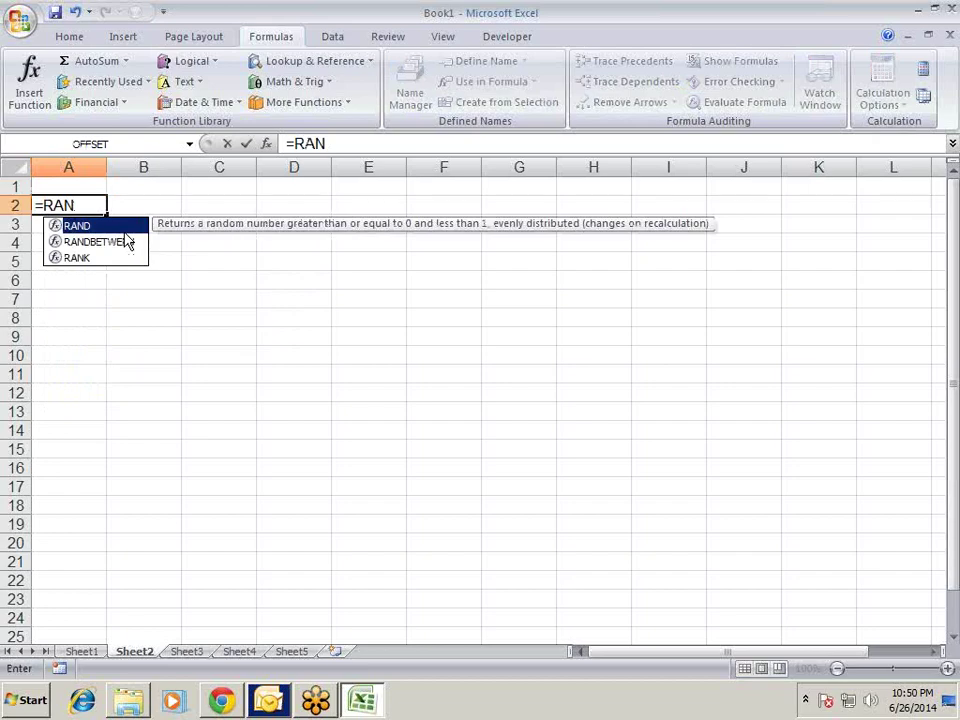
Step: Enter =RANDBETWEEN(10,90) in A2
key(BackSpace)
key(Down)
key(Down)
key(Tab)
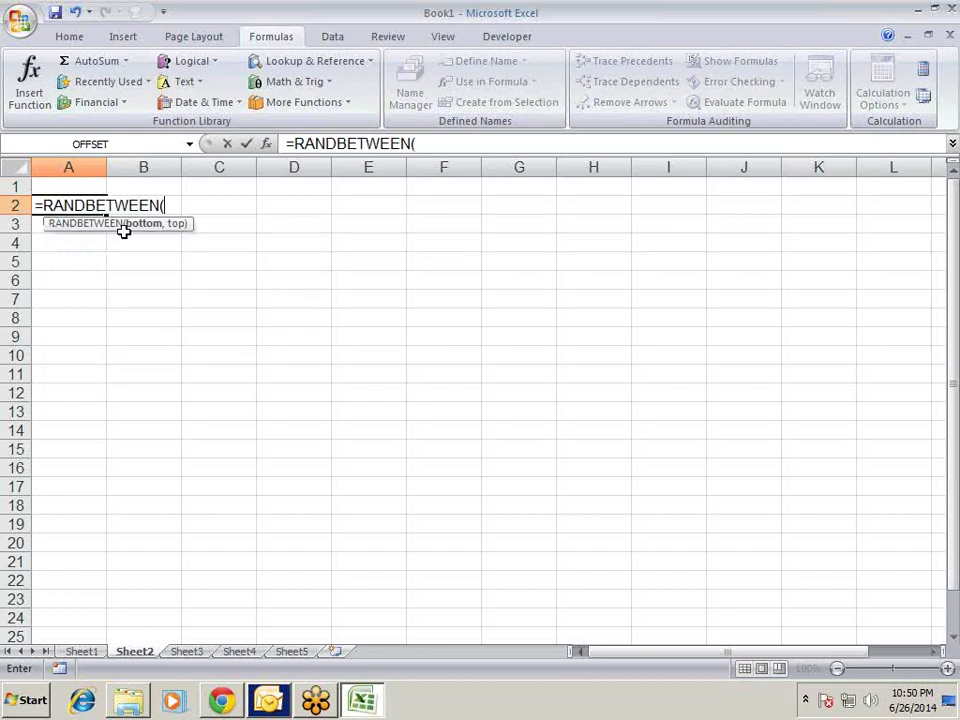
text(10)
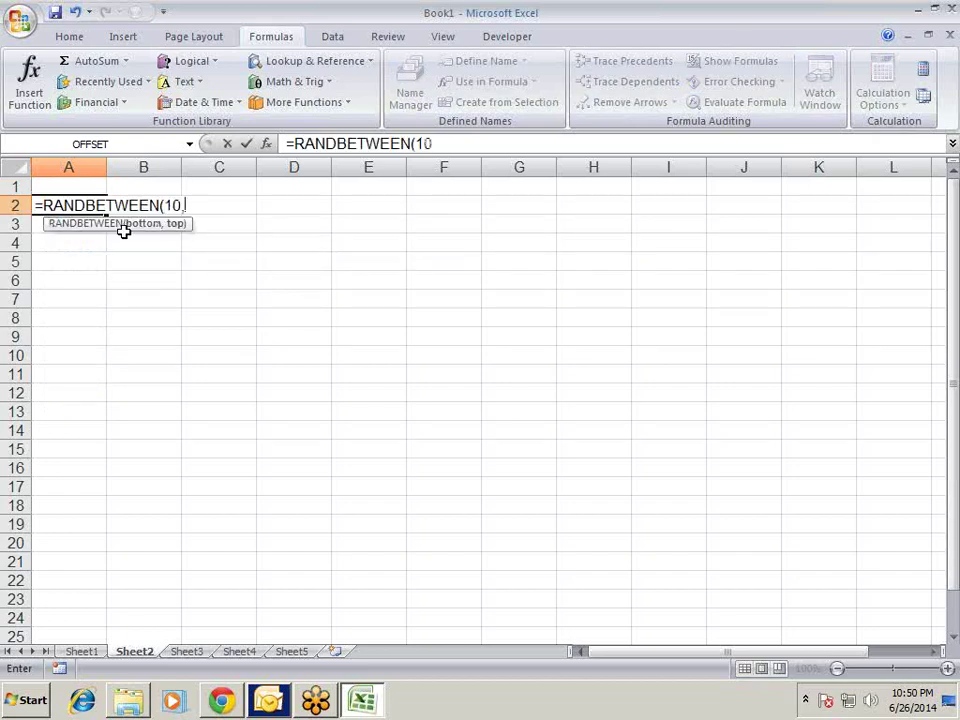
text(,90))
key(Return)
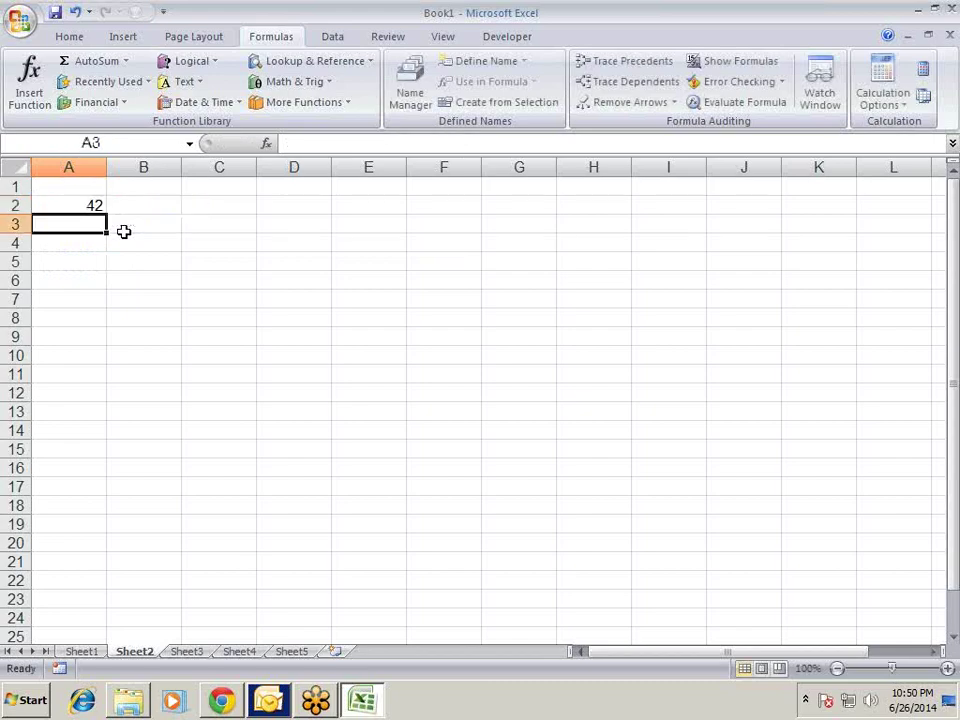
Step: Fill the RANDBETWEEN formula down column A through A23
key(Up)
key(ctrl+c)
key(Down)
key(shift+Down)
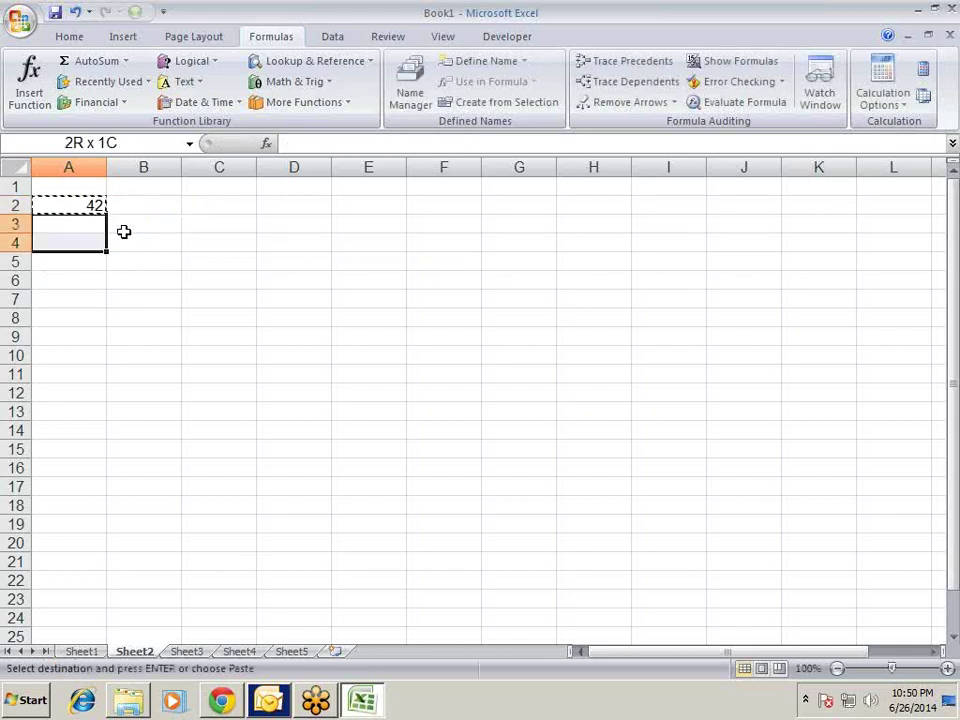
key(shift+Down)
key(shift+Down)
key(shift+Down)
key(shift+Down)
key(shift+Down)
key(shift+Down)
key(Return)
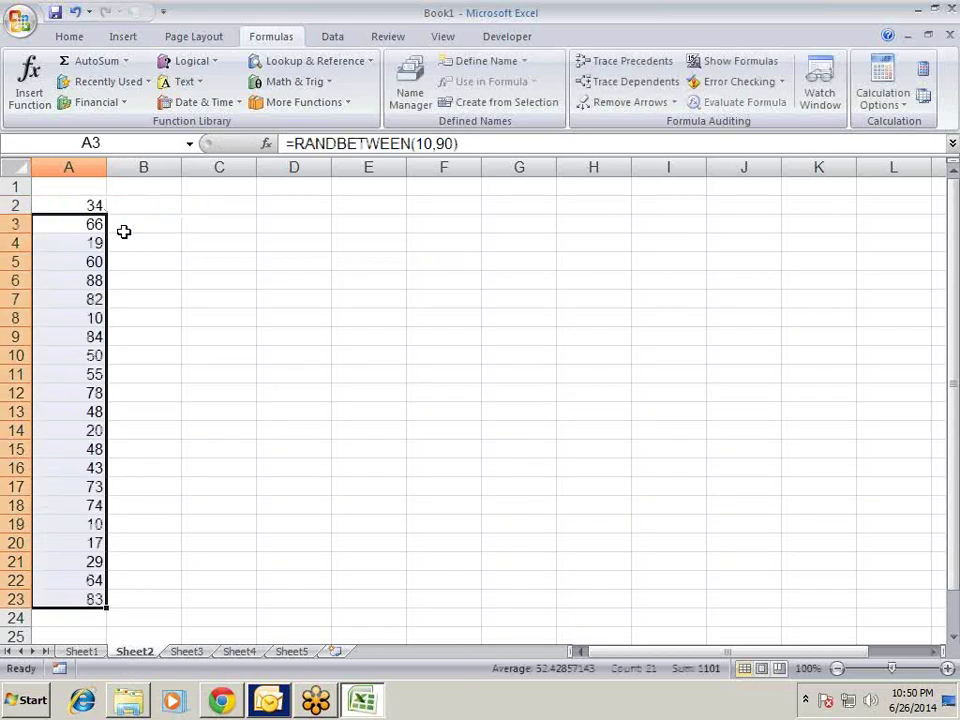
key(Up)
Step: Copy A2:A23 and paste values over it to fix the random numbers
key(ctrl+shift+Down)
key(ctrl+c)
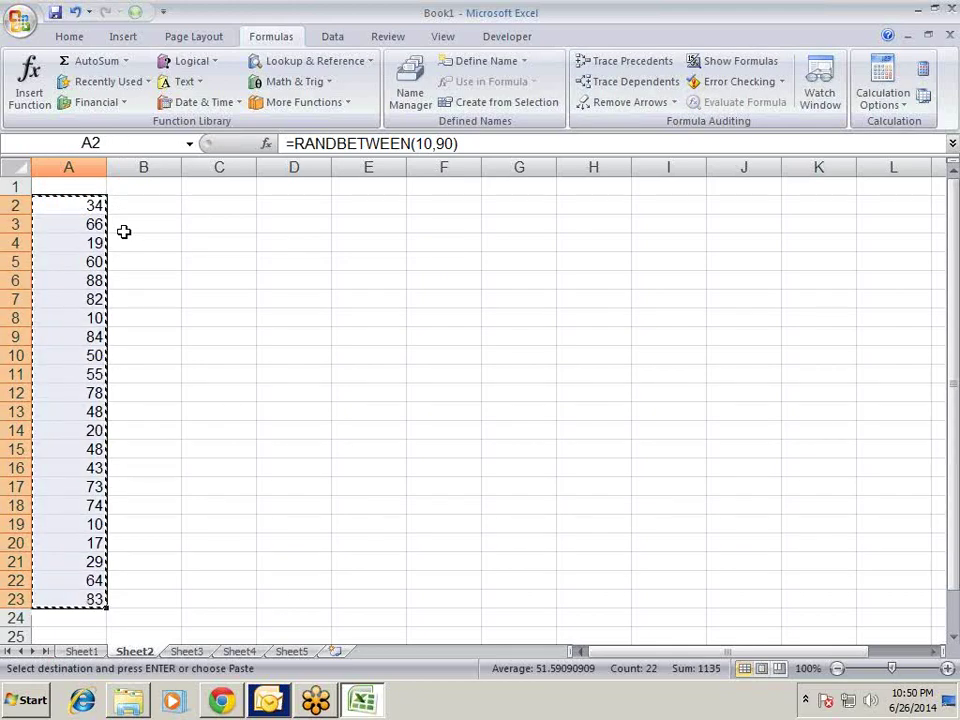
key(ctrl+alt+v)
key(v)
key(Return)
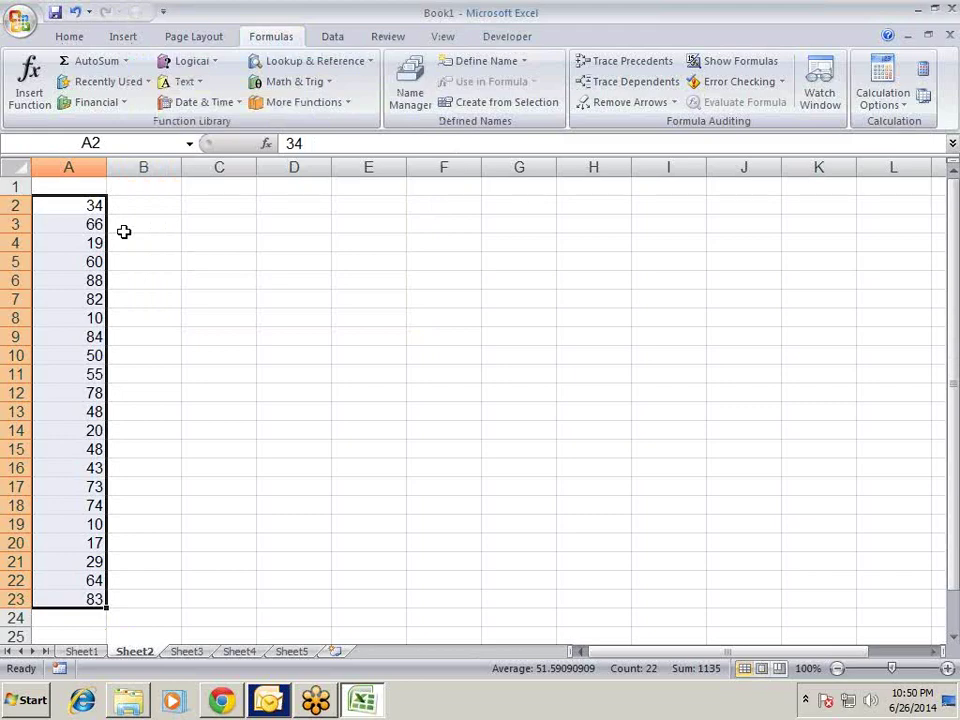
key(Right)
key(Left)
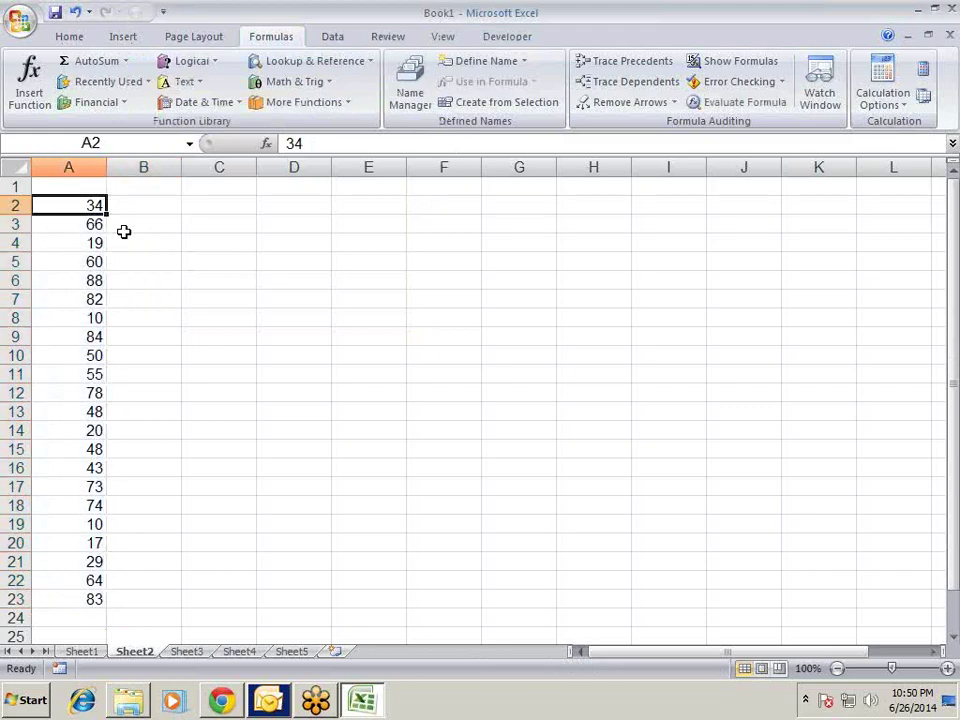
key(Right)
key(Right)
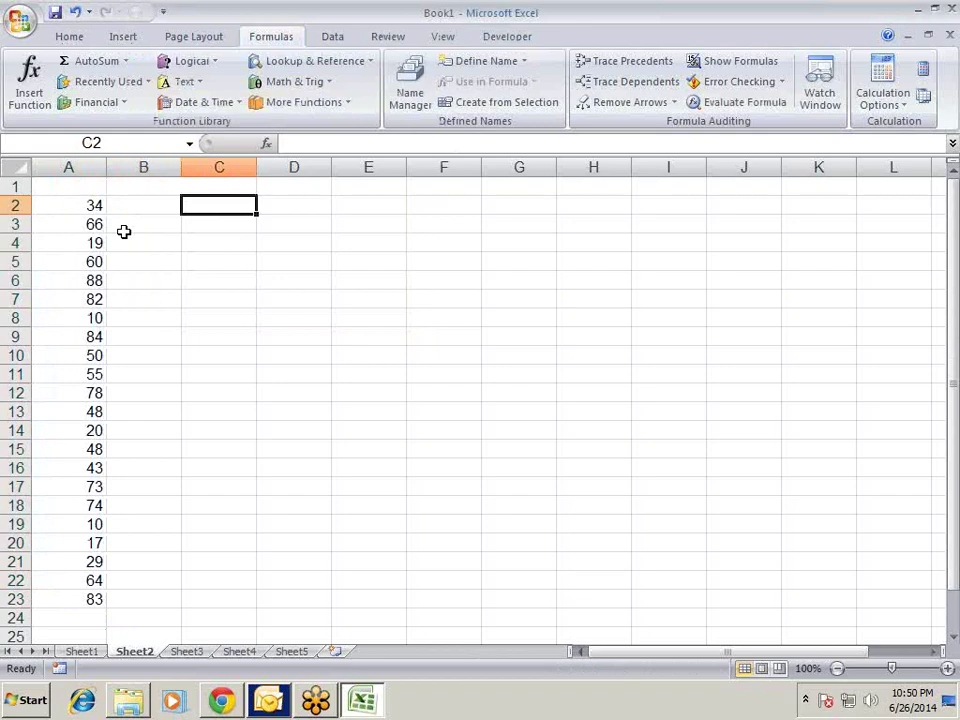
Step: Enter the ranks 1, 2, 3, 4, 5 down C2:C6
text(1)
key(Return)
text(2 3)
key(Return)
text(4)
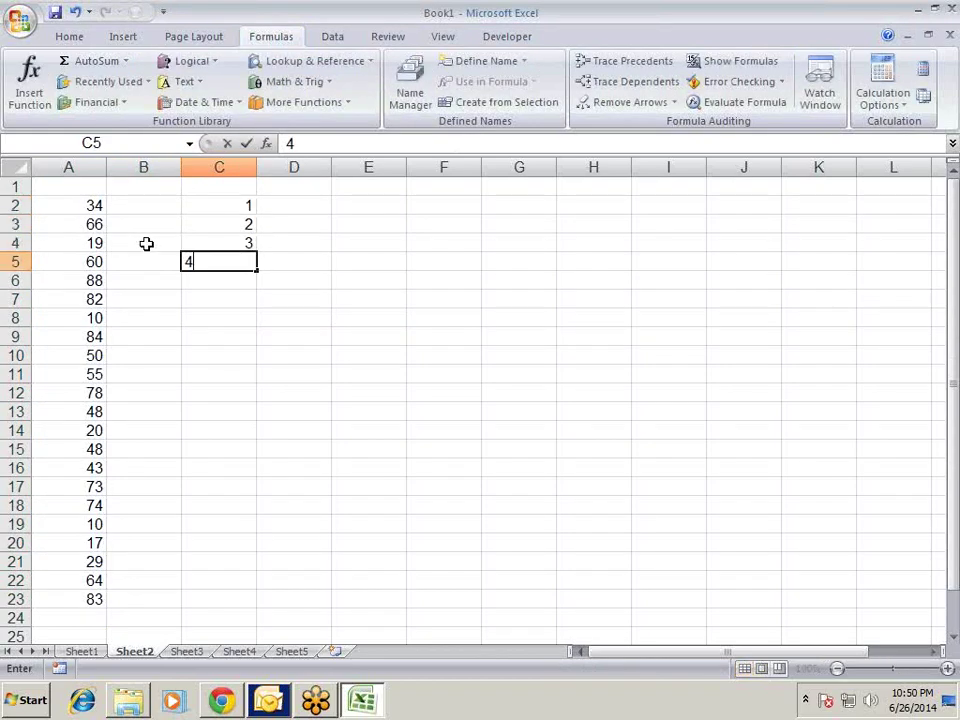
key(Return)
text(5)
key(Return)
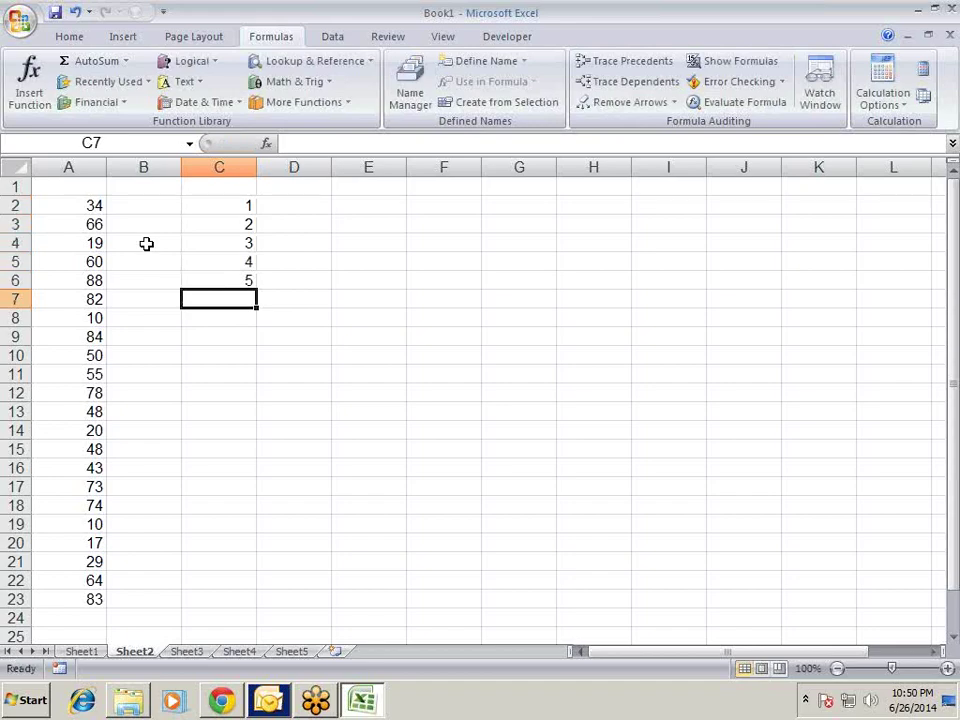
key(Up)
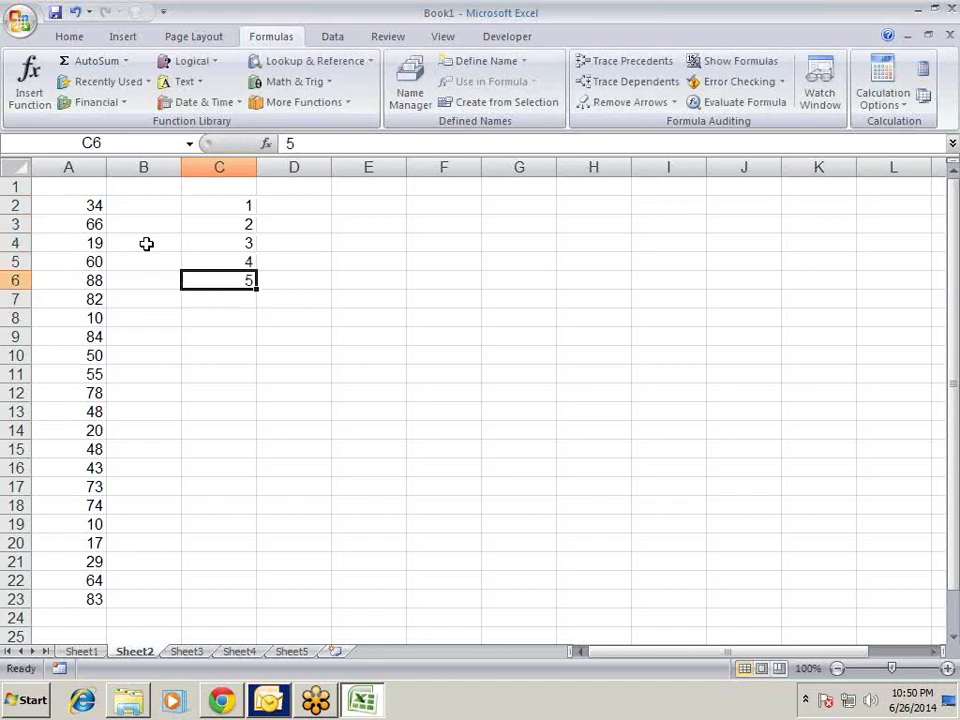
key(Up)
key(Up)
key(Up)
key(Up)
key(Right)
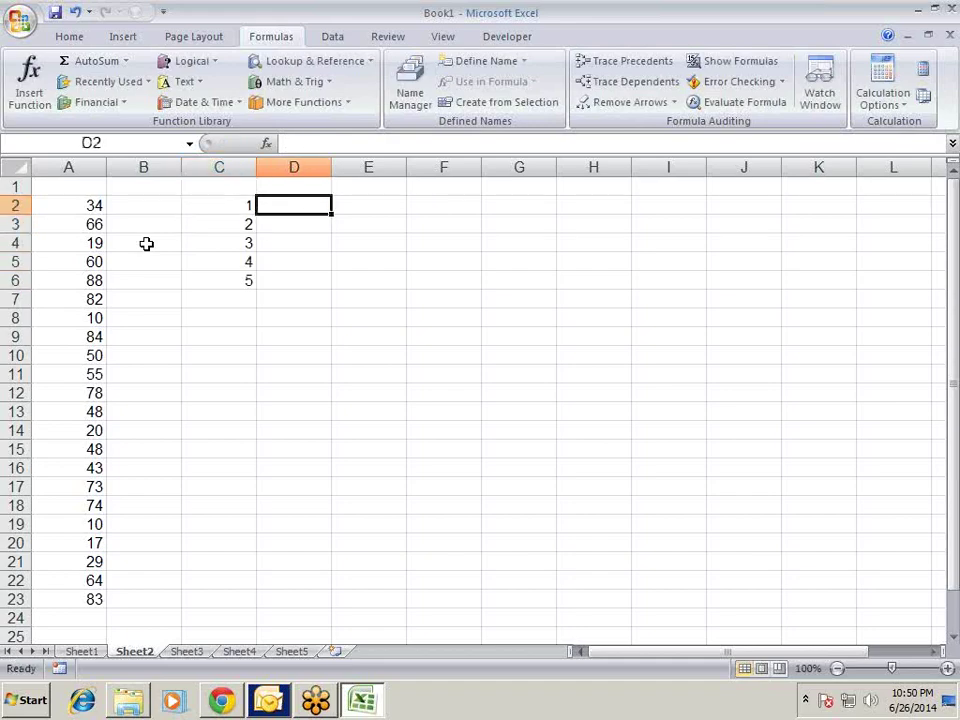
Step: Enter =LARGE($A$2:$A$23,C2) in D2, returning 88
text(=)
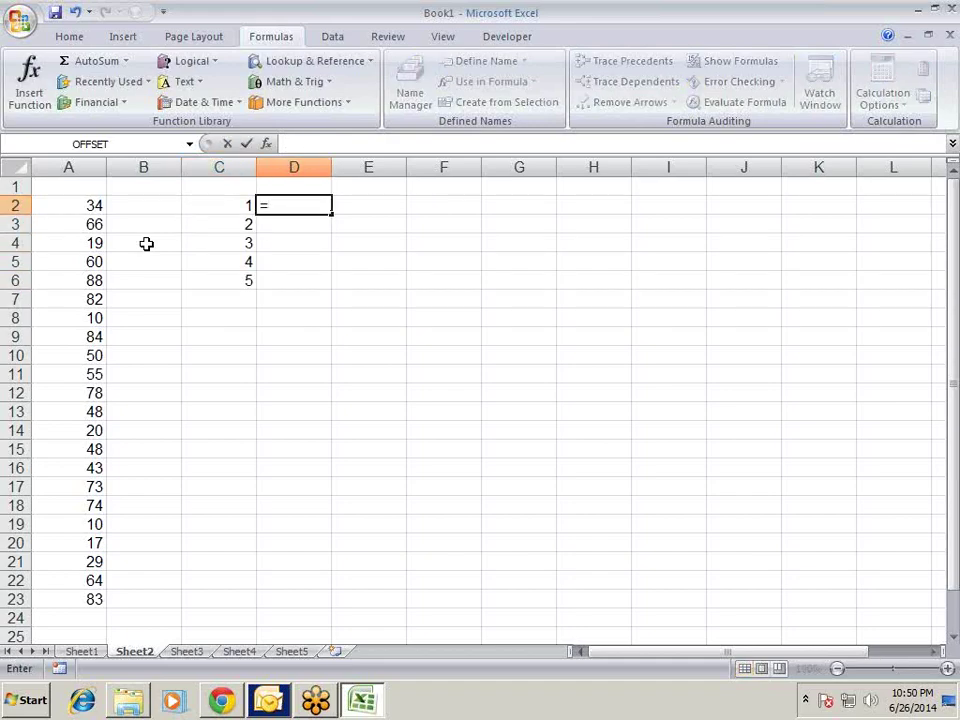
text(LAR)
key(Tab)
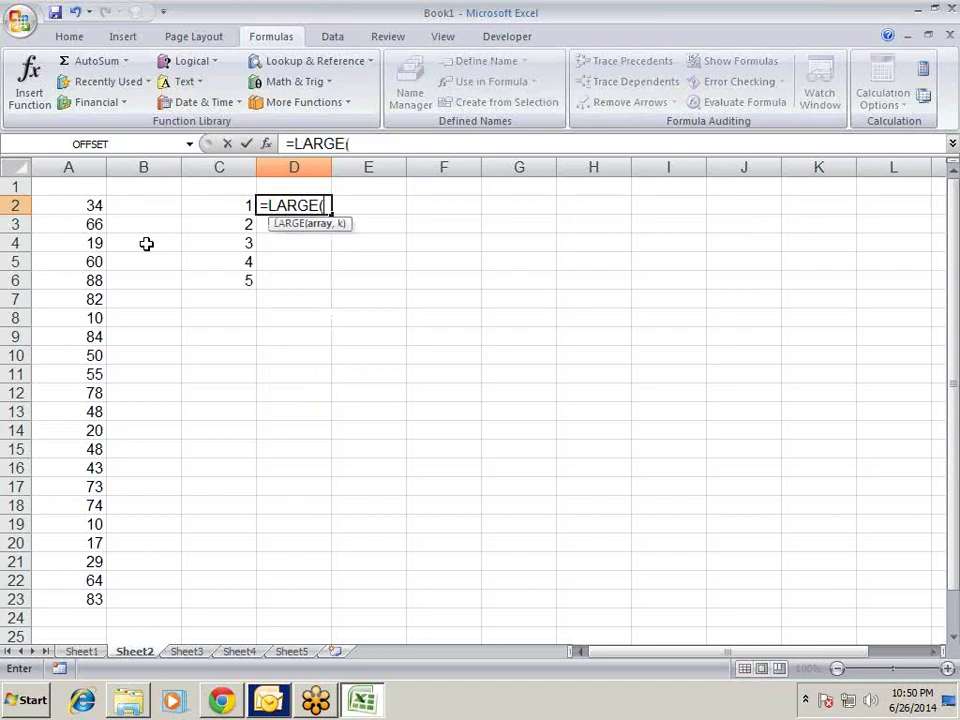
drag(76, 212, 100, 592)
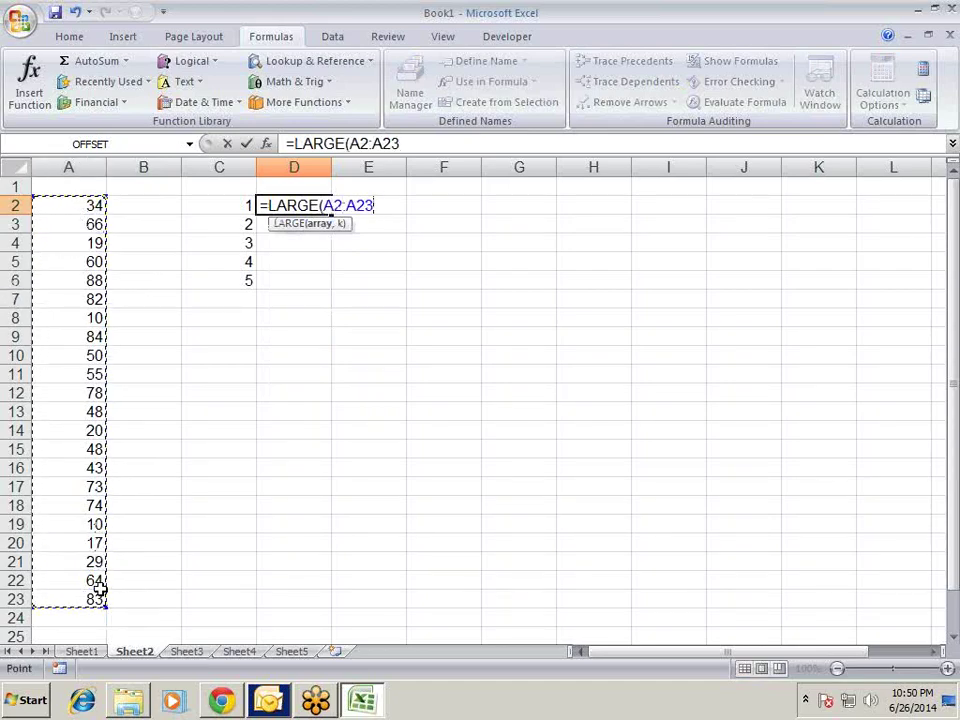
key(F4)
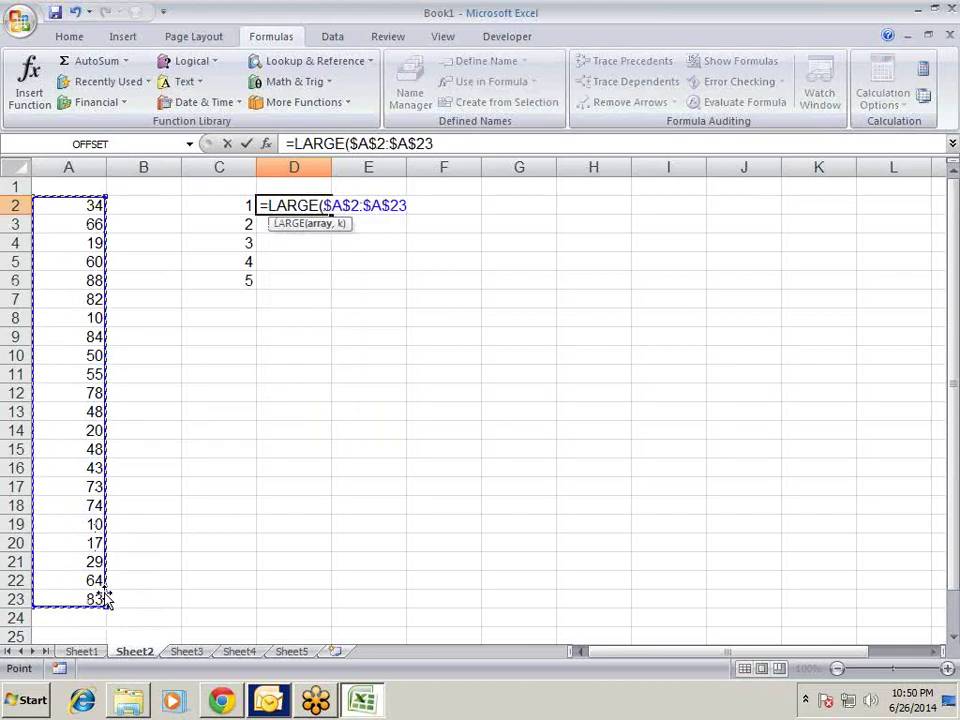
text(,)
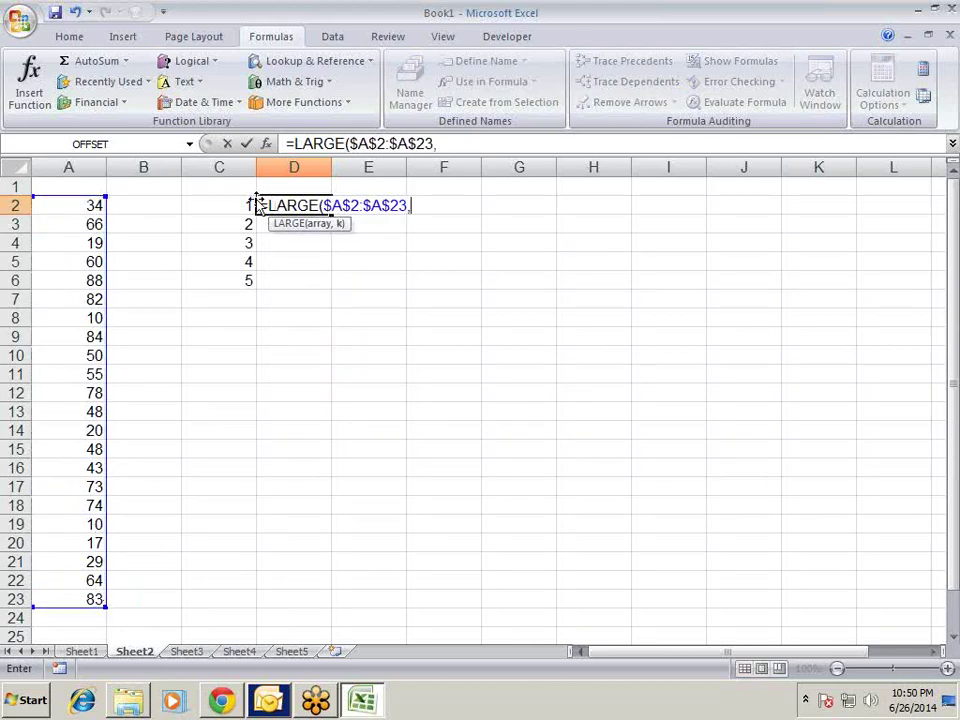
click(248, 206)
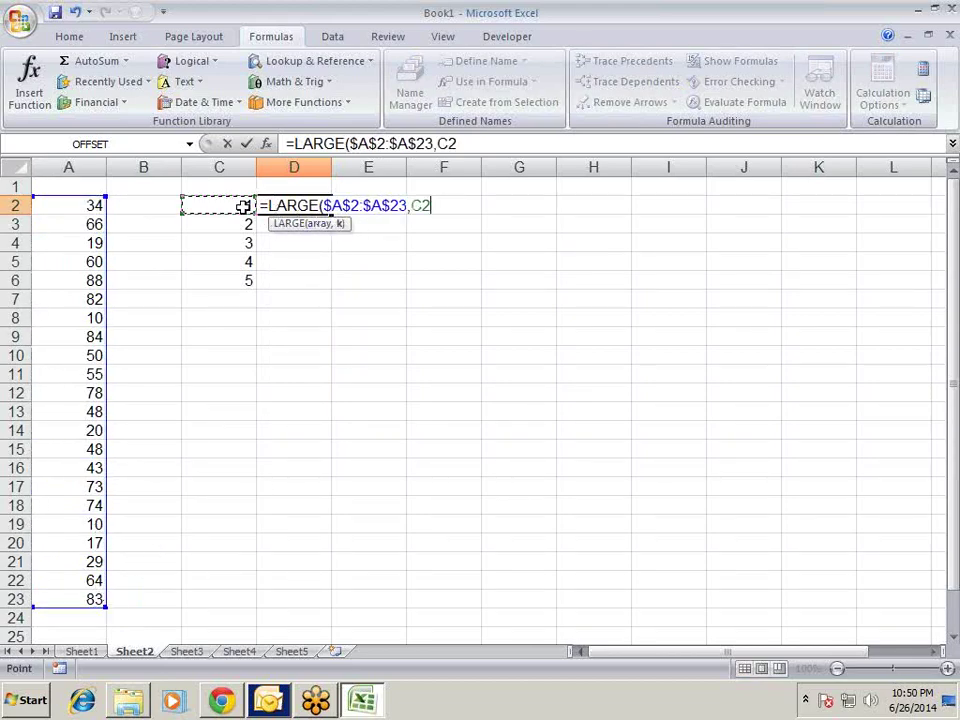
key(Return)
click(300, 200)
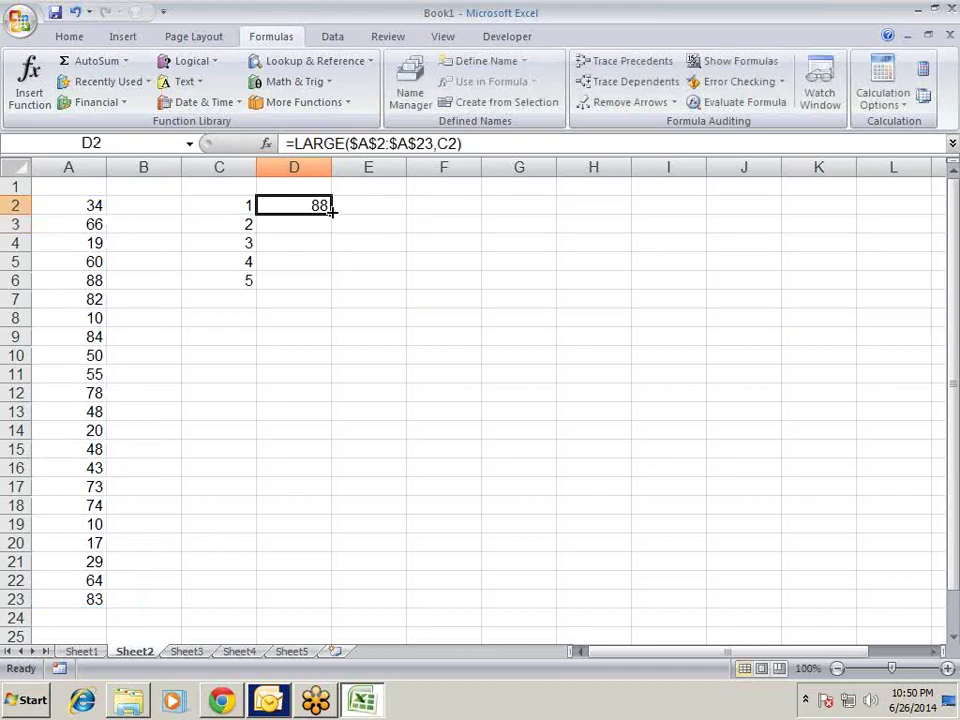
Step: Fill the LARGE formula down to D6 (88, 84, 83, 82, 78) and verify each
drag(332, 212, 339, 283)
click(245, 222)
click(304, 208)
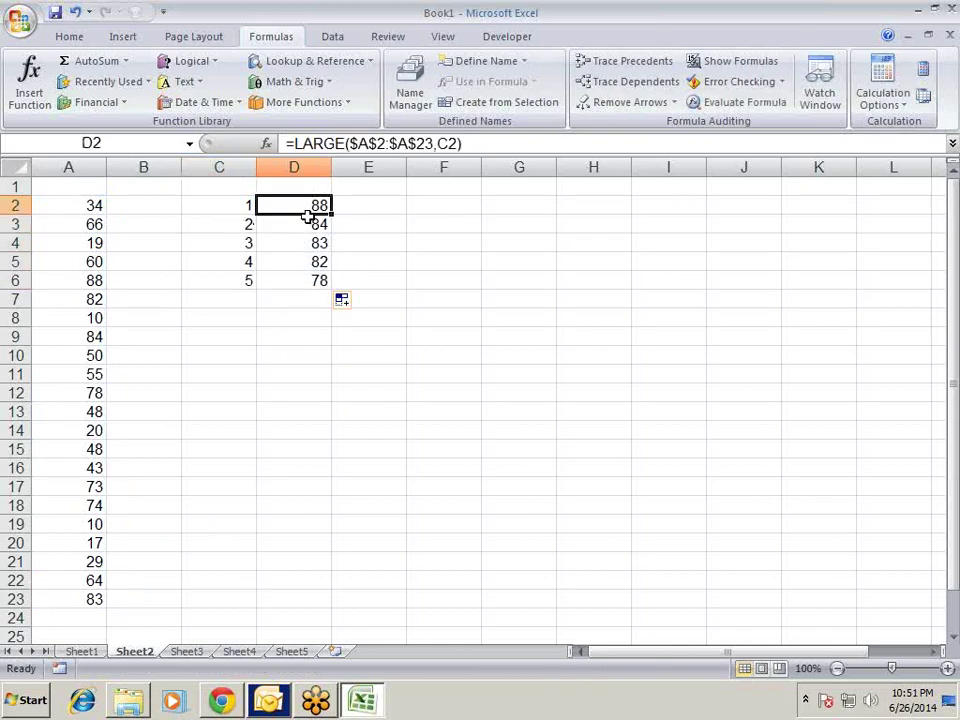
click(311, 222)
click(306, 243)
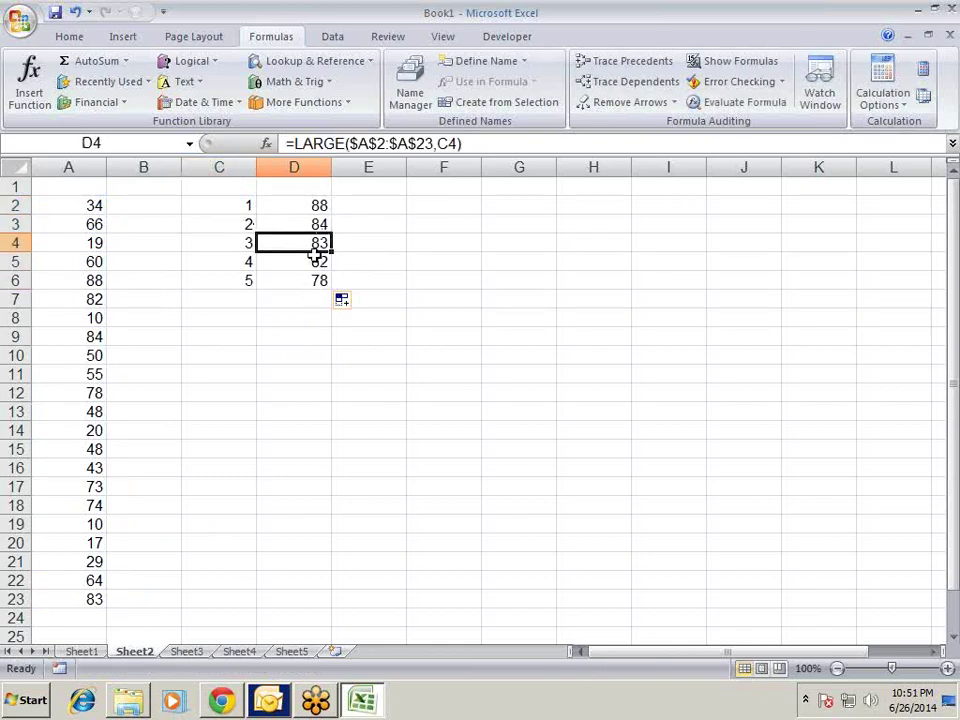
click(316, 259)
click(312, 284)
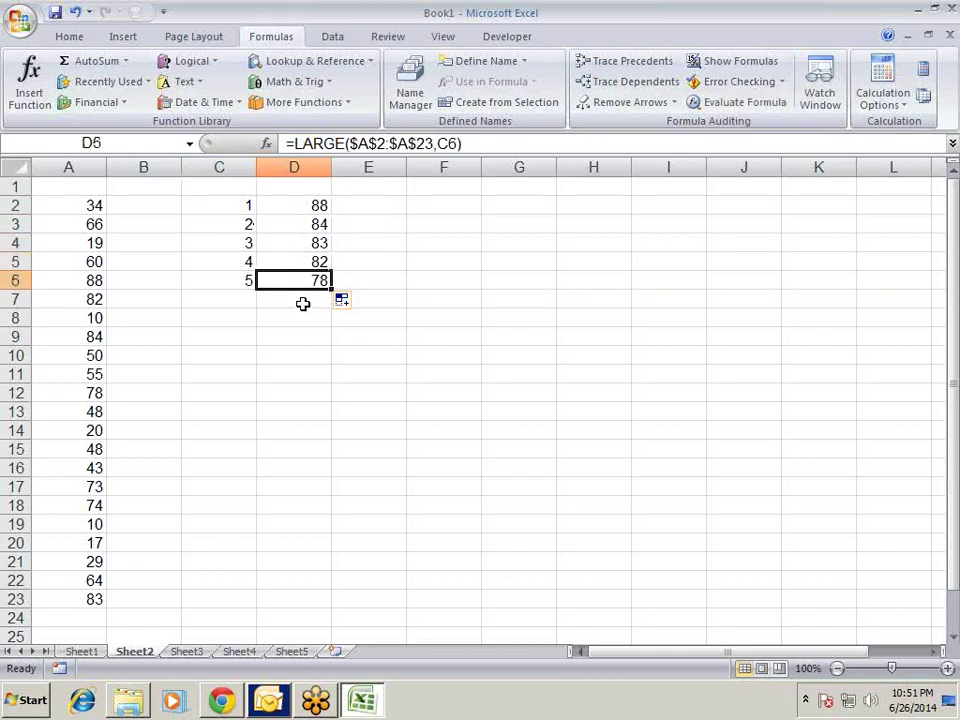
click(304, 300)
Step: AutoSum D2:D6 into D7 and bold the 415 total
key(alt+equal)
key(Return)
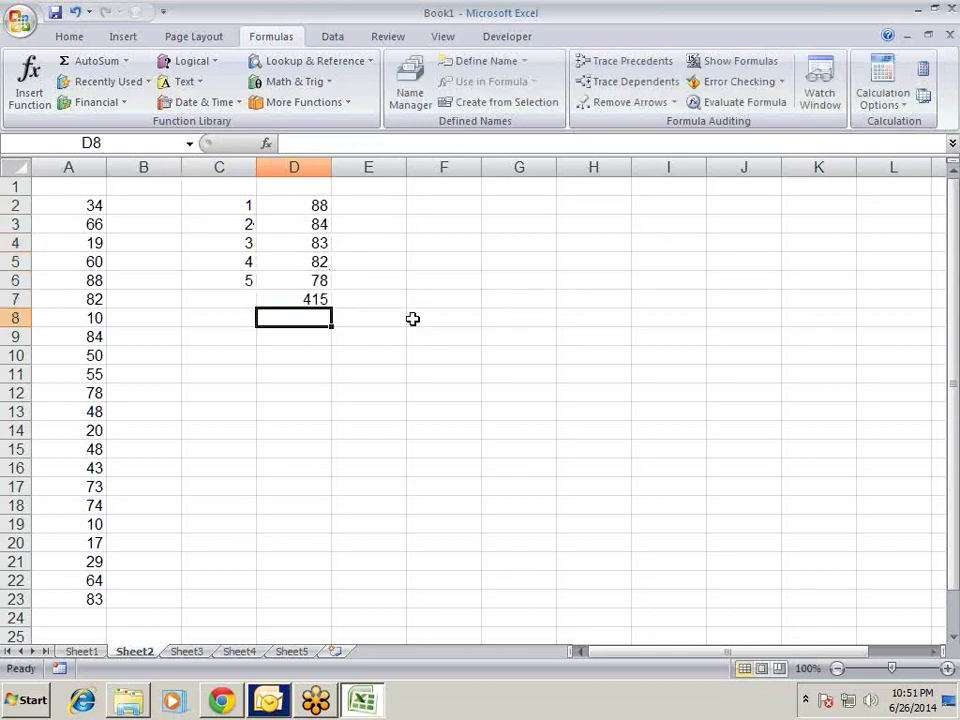
key(Up)
key(ctrl+b)
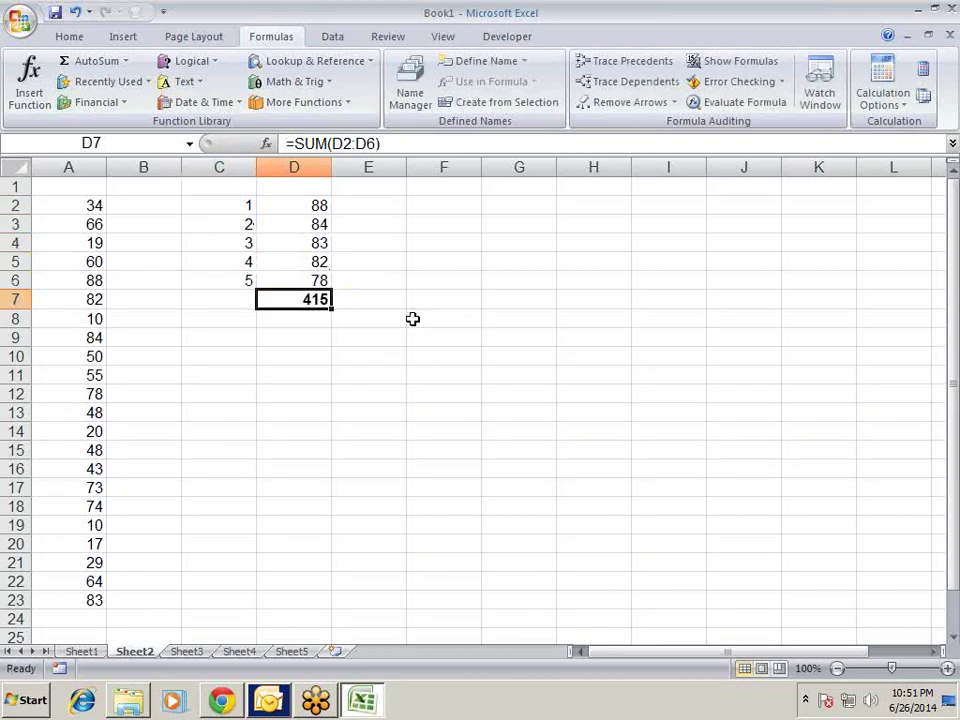
Step: Review the rank numbers and LARGE formulas above, then settle on D11
key(Up)
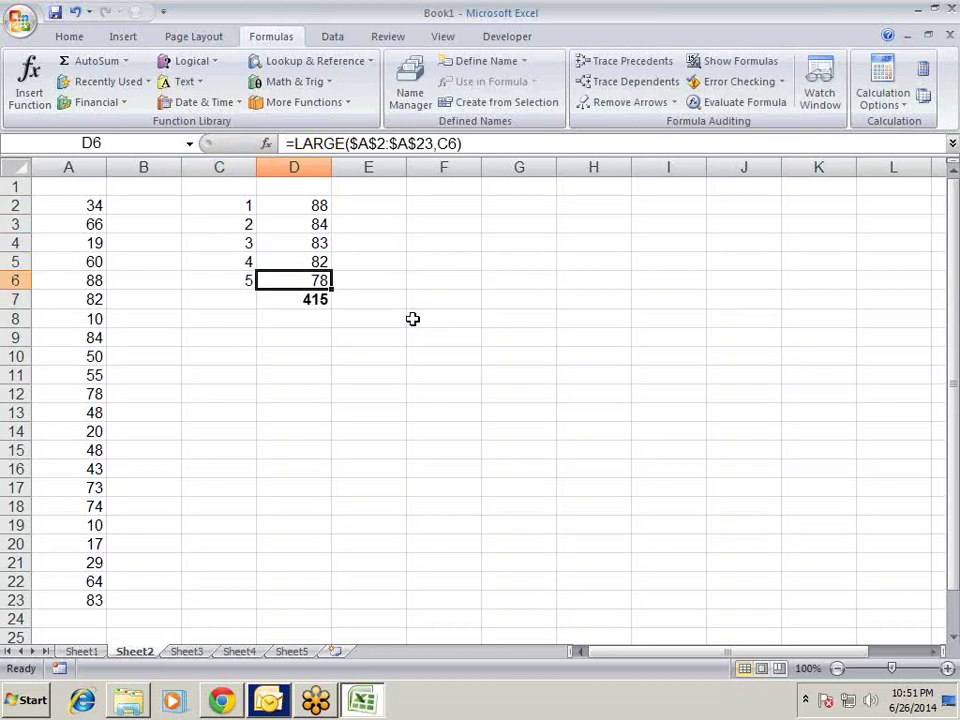
key(Up)
key(Up)
key(Up)
key(Up)
key(Left)
key(Right)
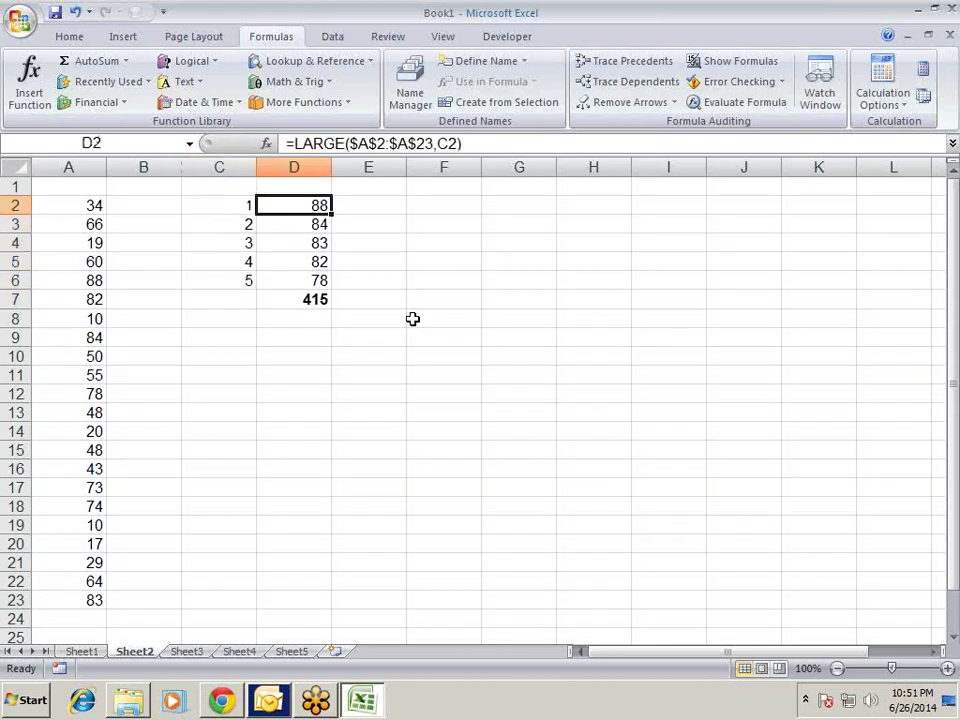
key(Down)
key(Down)
key(Down)
key(Down)
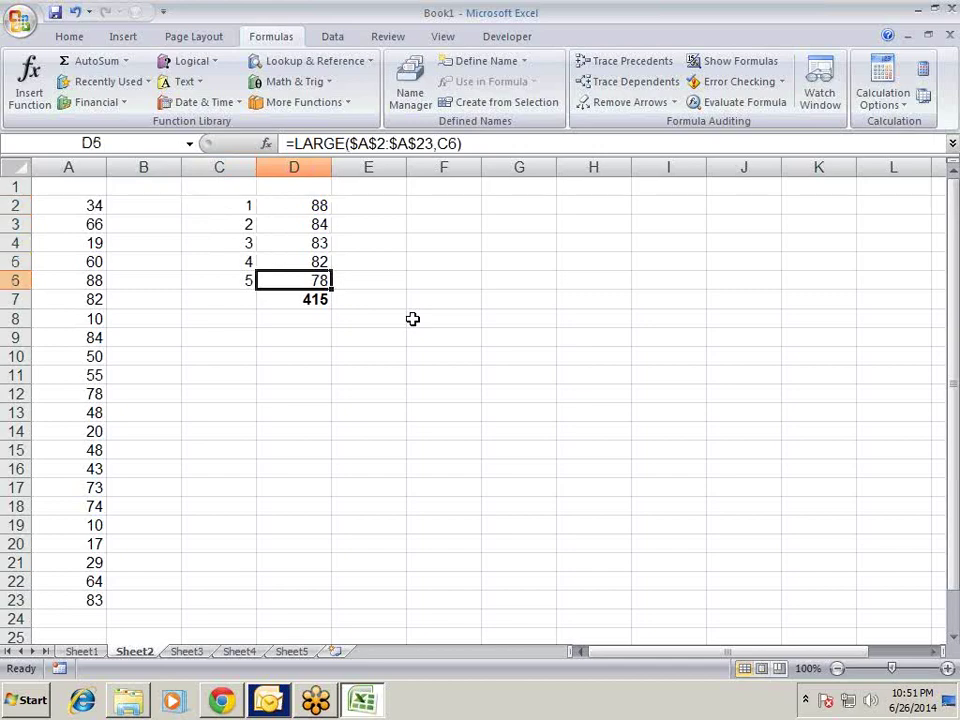
key(Down)
key(Down)
key(Down)
key(Down)
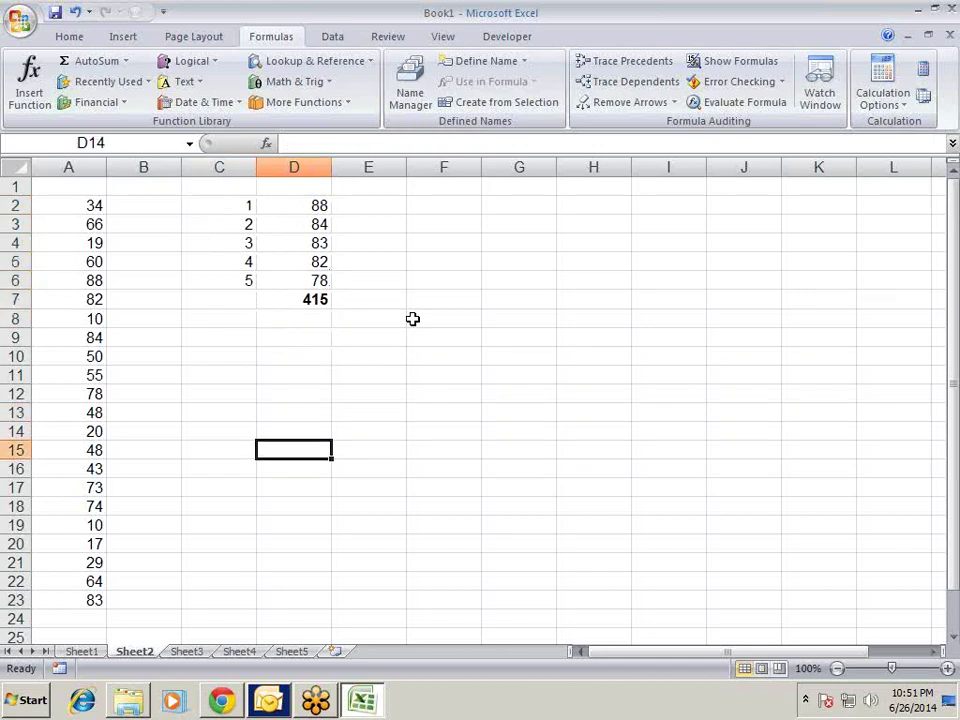
key(Up)
key(Up)
key(Up)
key(Up)
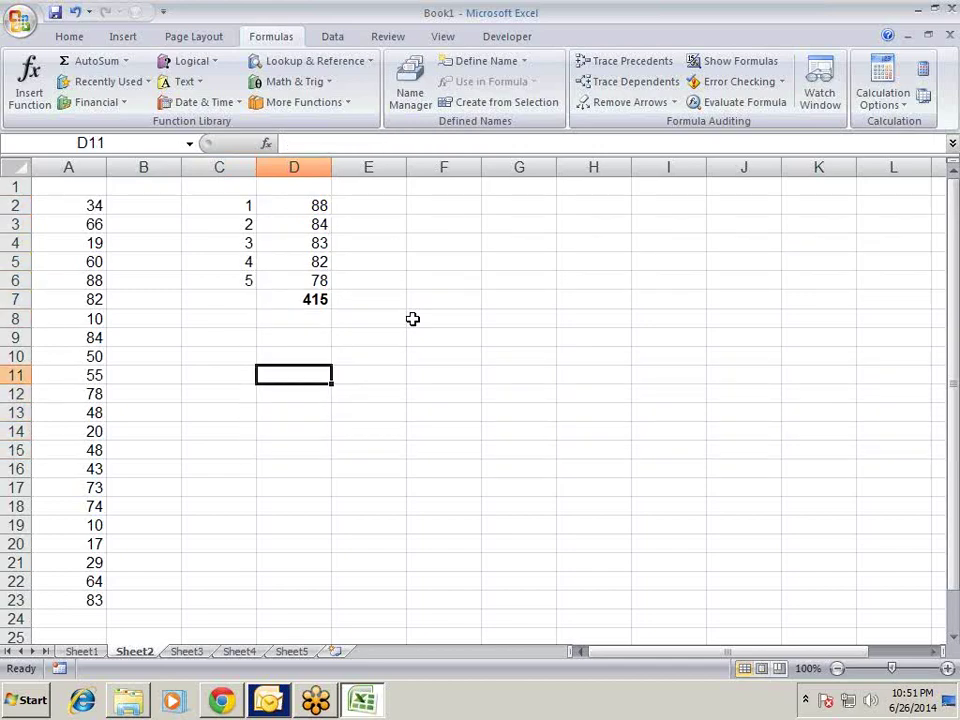
Step: Enter {=SUM(LARGE(A2:A23,{1,2,3,4,5}))} in D11 as an array formula and bold the 415 result
text(=\)
key(BackSpace)
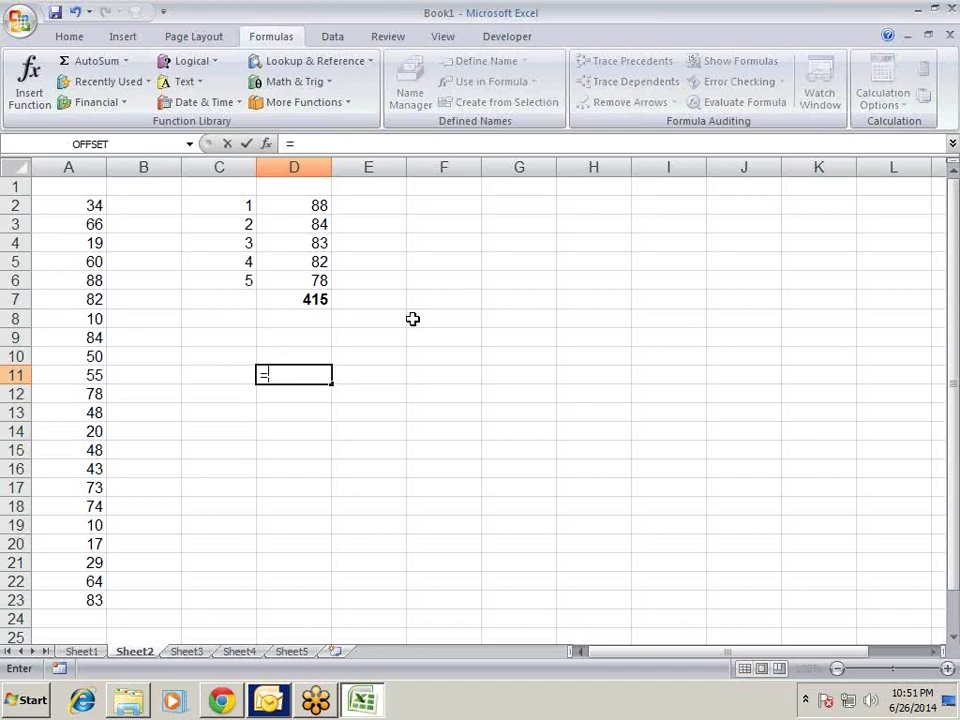
text(SUM()
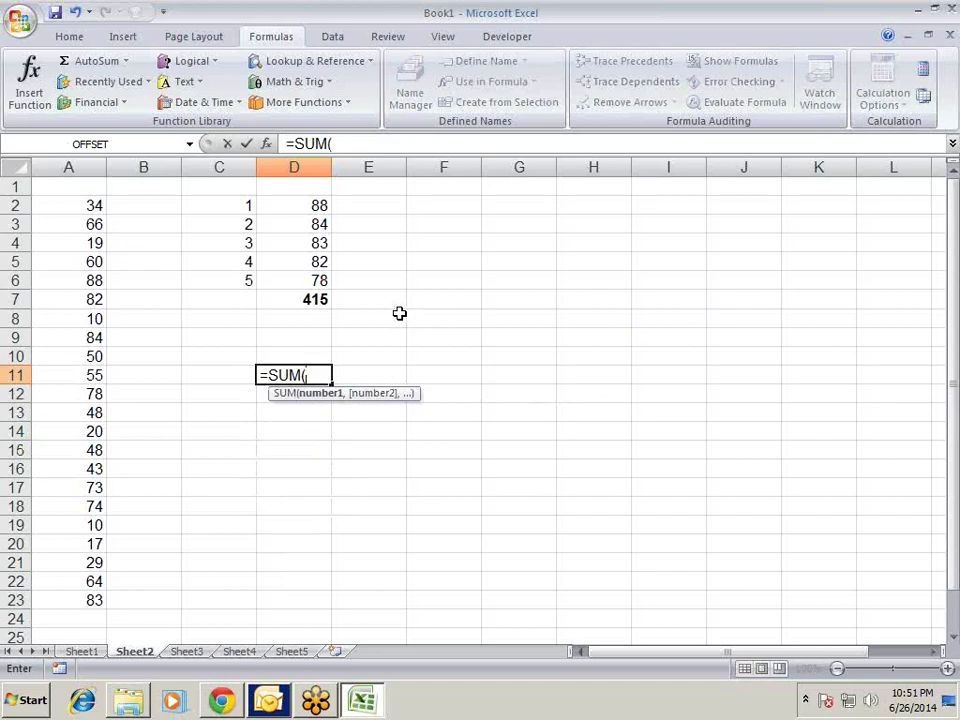
text(LAR)
key(Tab)
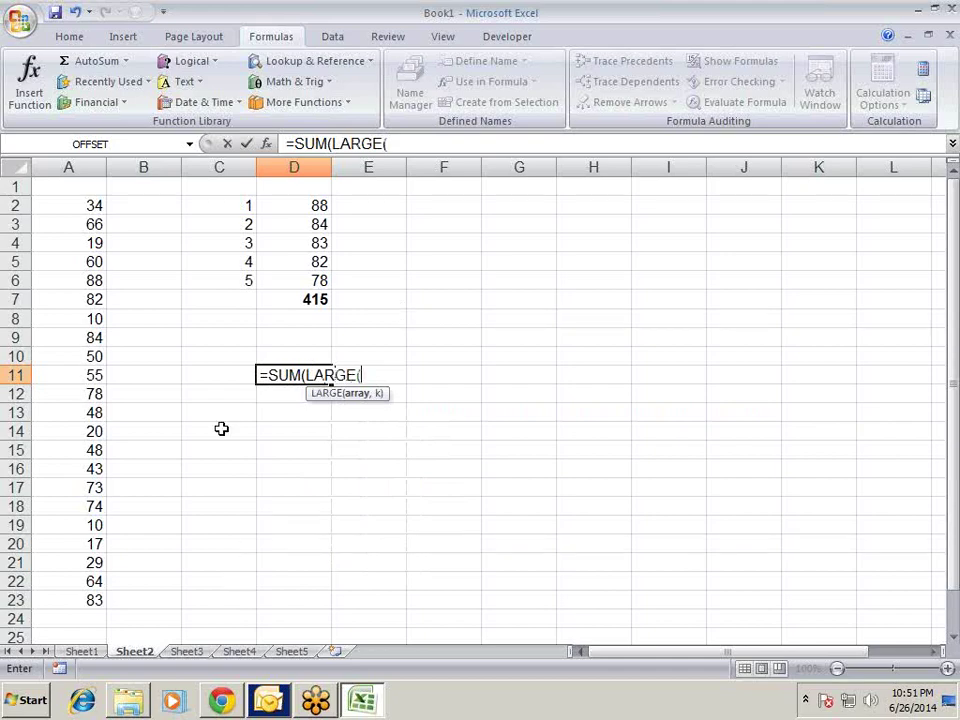
mouse_move(90, 203)
mouse_down()
mouse_move(102, 537)
mouse_move(86, 612)
mouse_up()
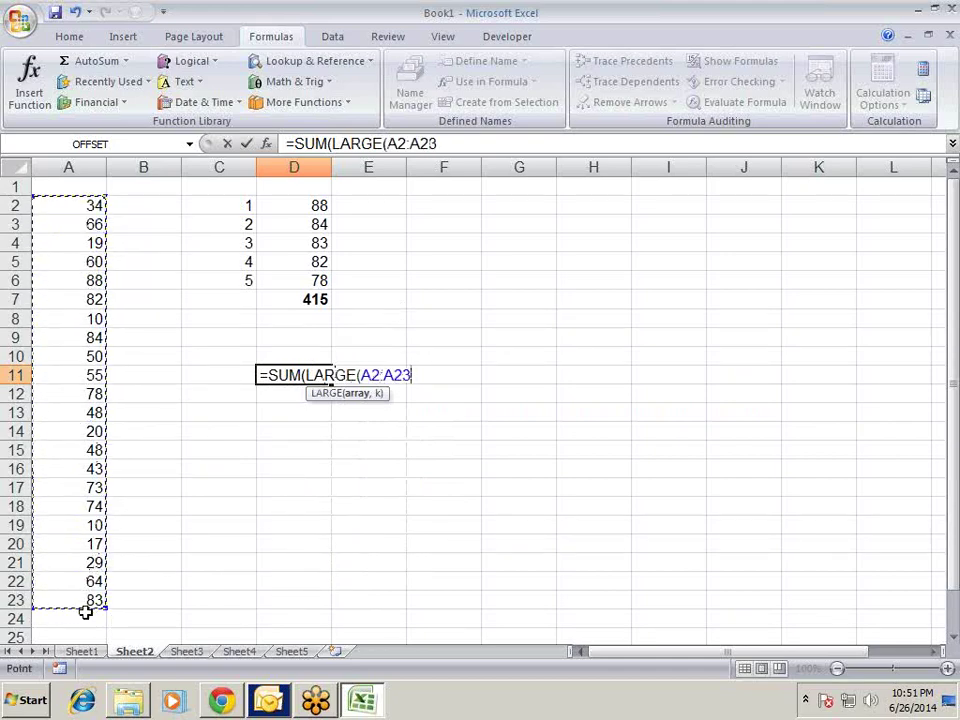
text(,)
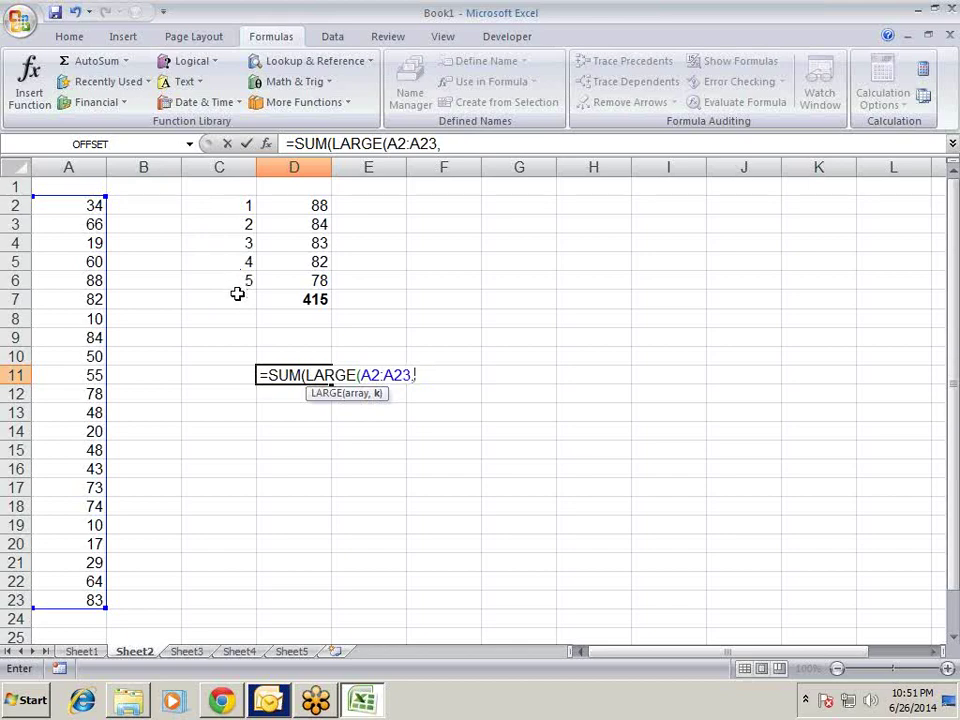
text({)
text(12,)
key(BackSpace)
key(BackSpace)
text(,)
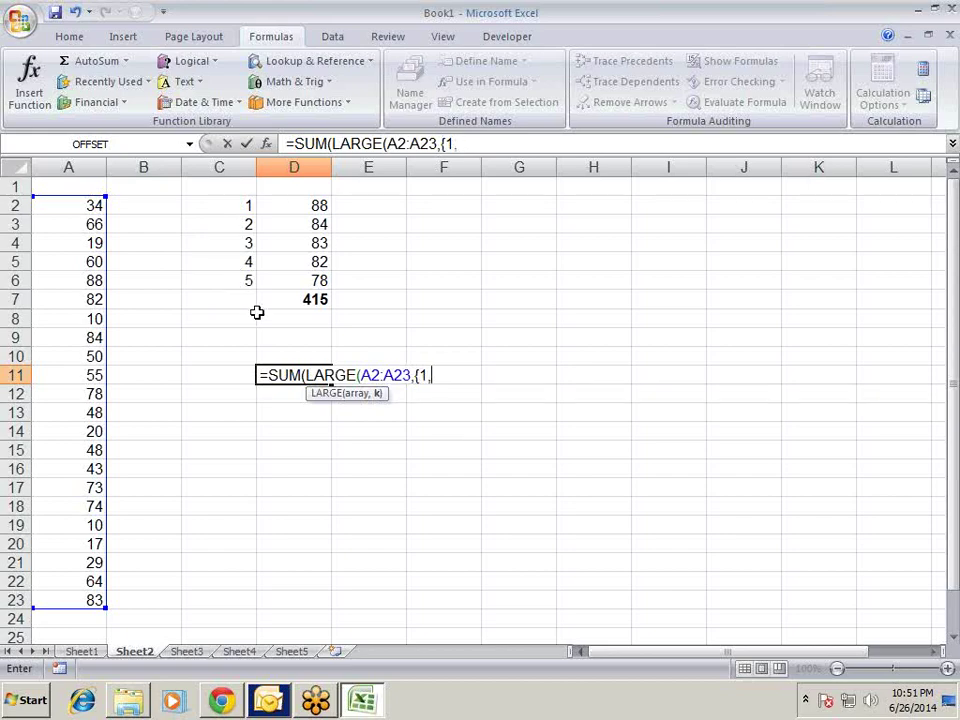
text(2,3,)
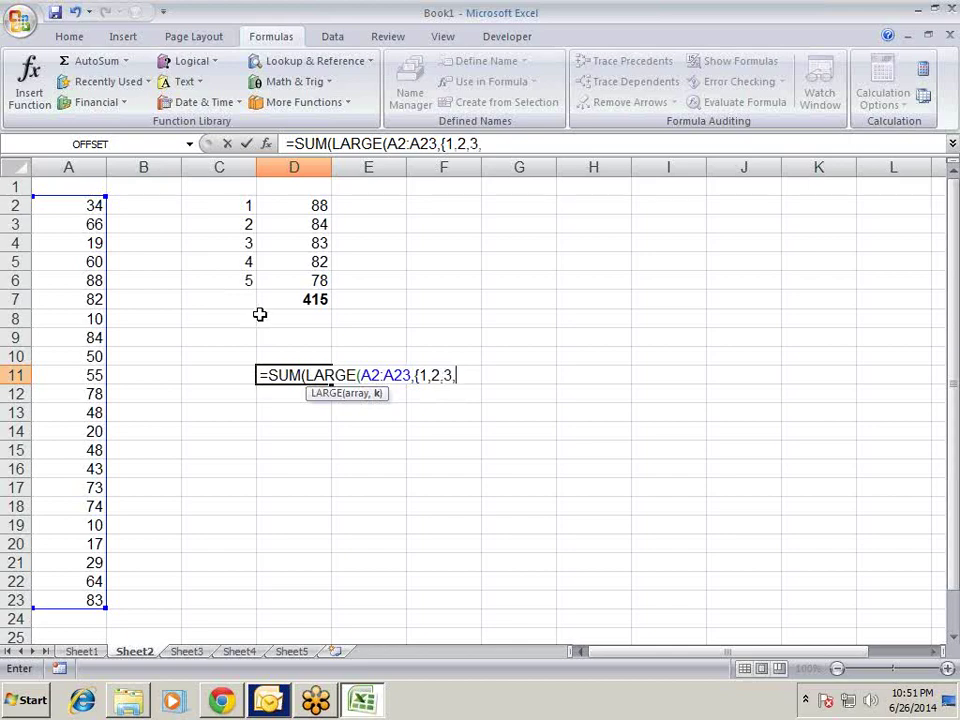
text(4,5)
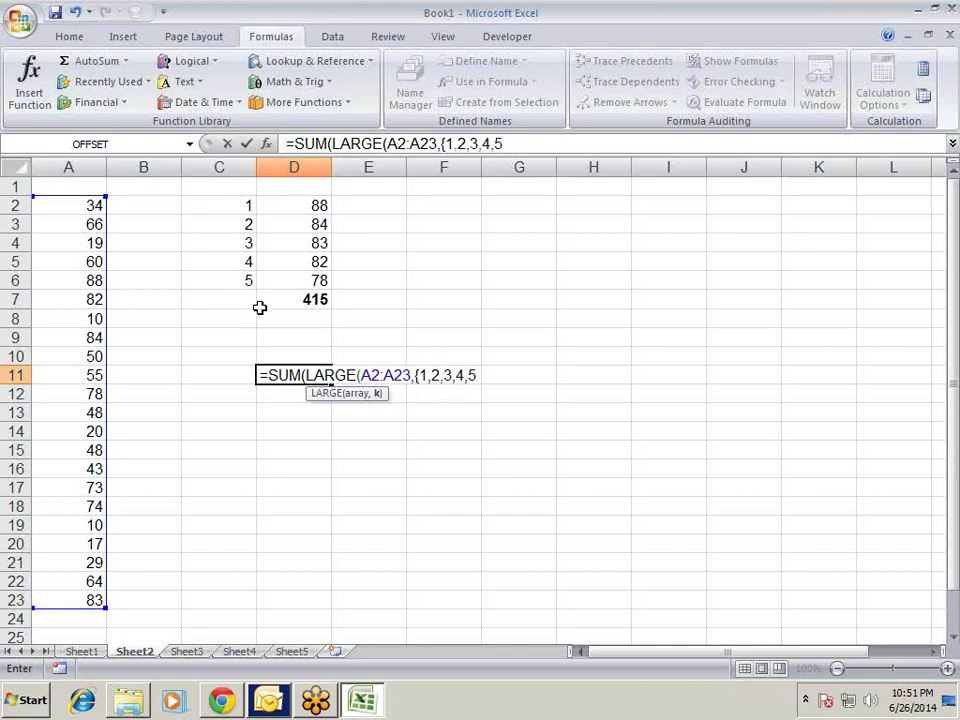
text(})
text())
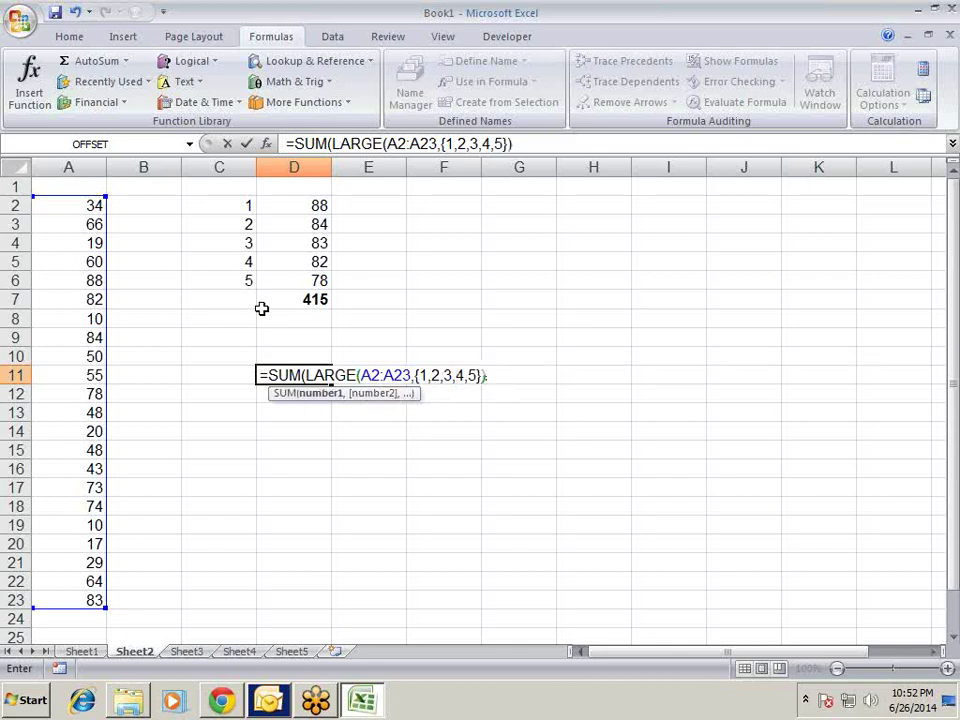
text())
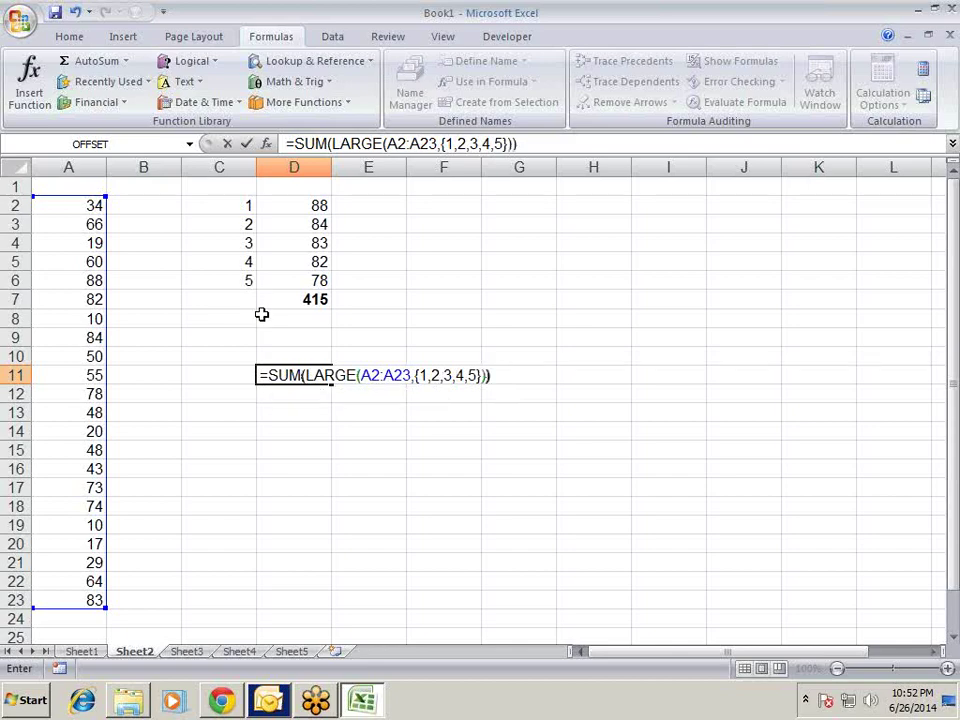
key(ctrl+shift+Return)
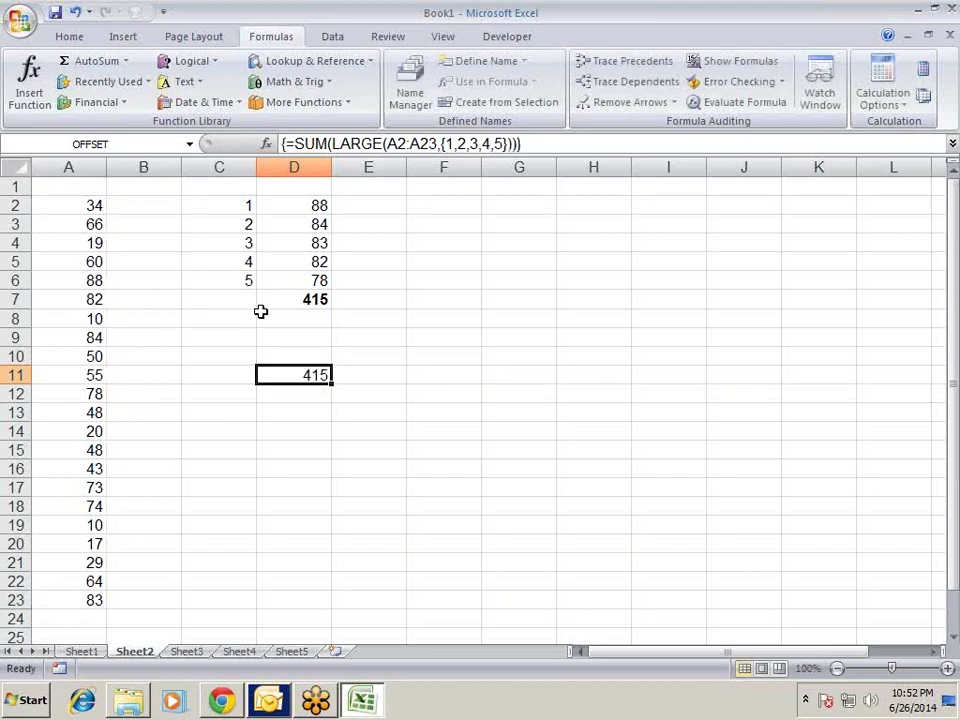
key(ctrl+b)
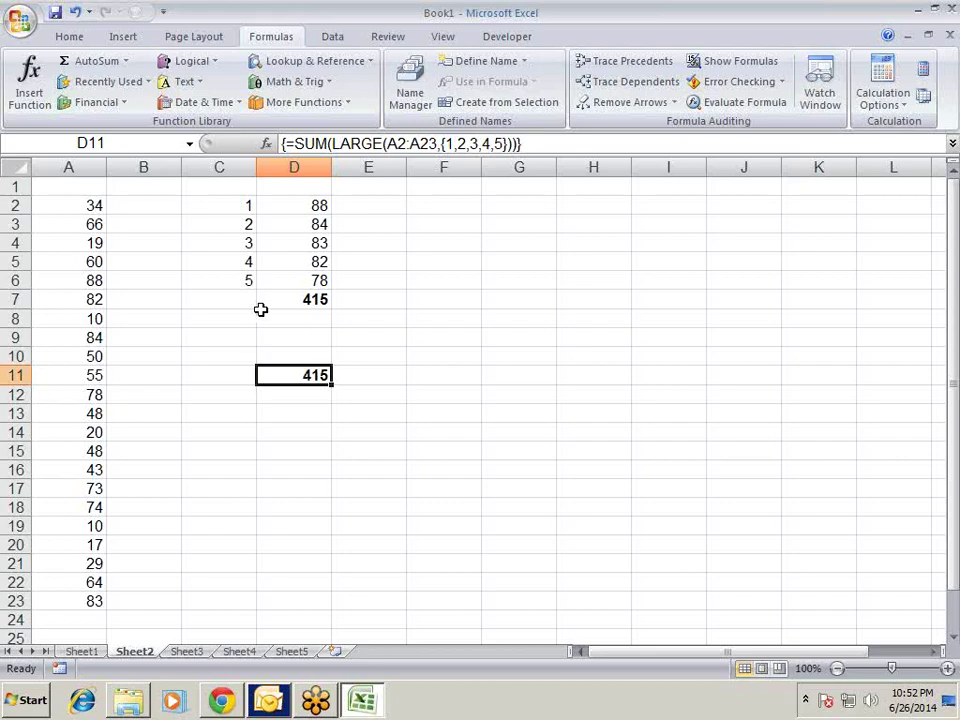
Step: Replace LARGE with SMALL in D11's array formula so it returns 76
key(F2)
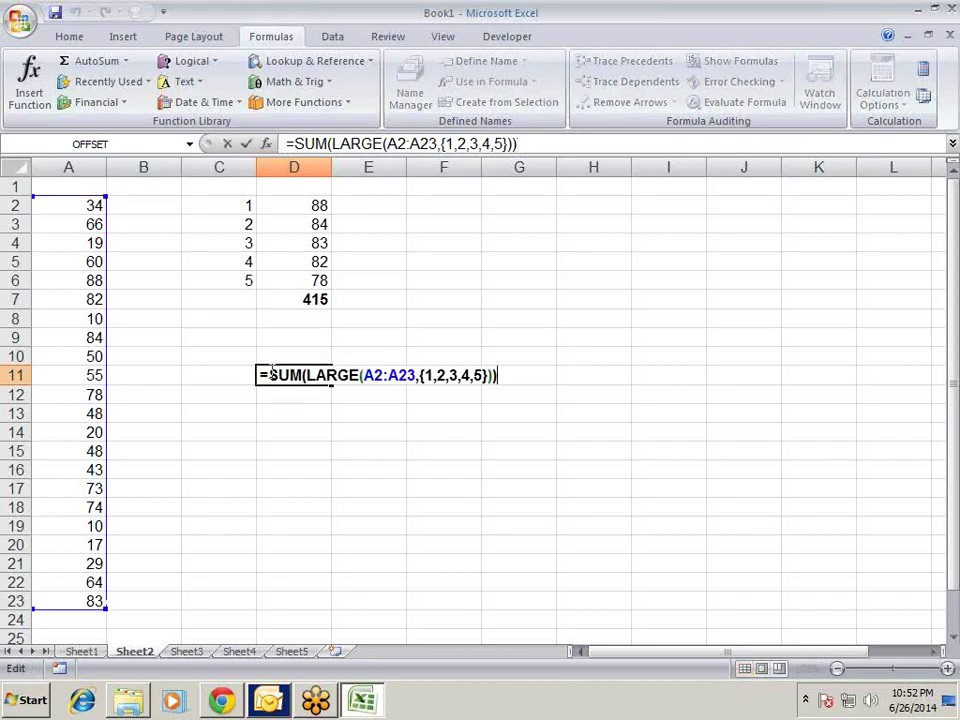
drag(358, 375, 310, 376)
text(SMA)
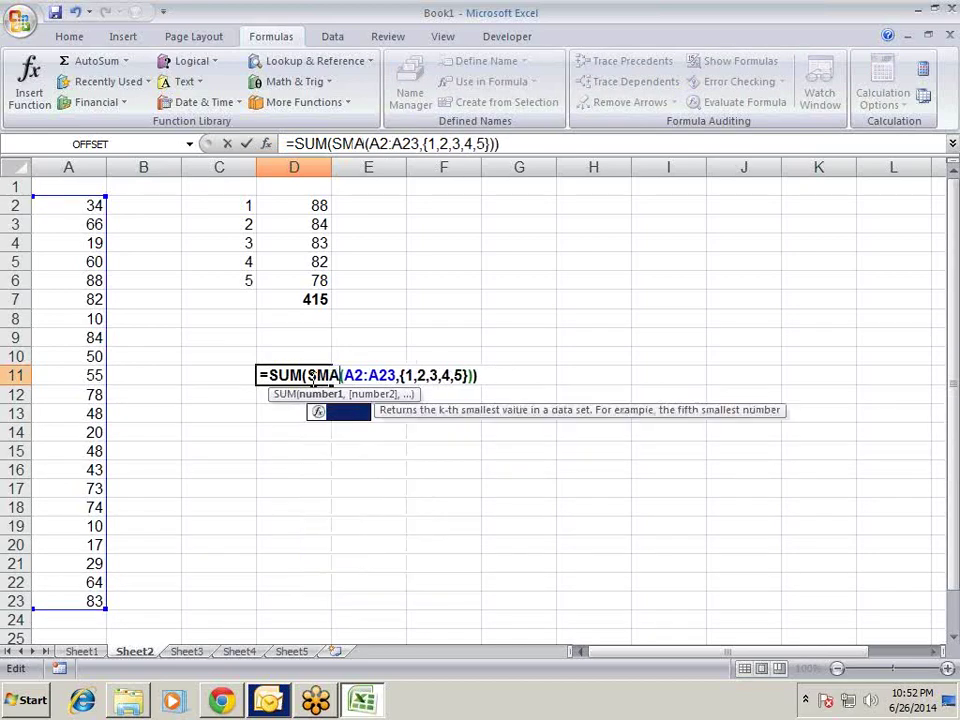
text(LL)
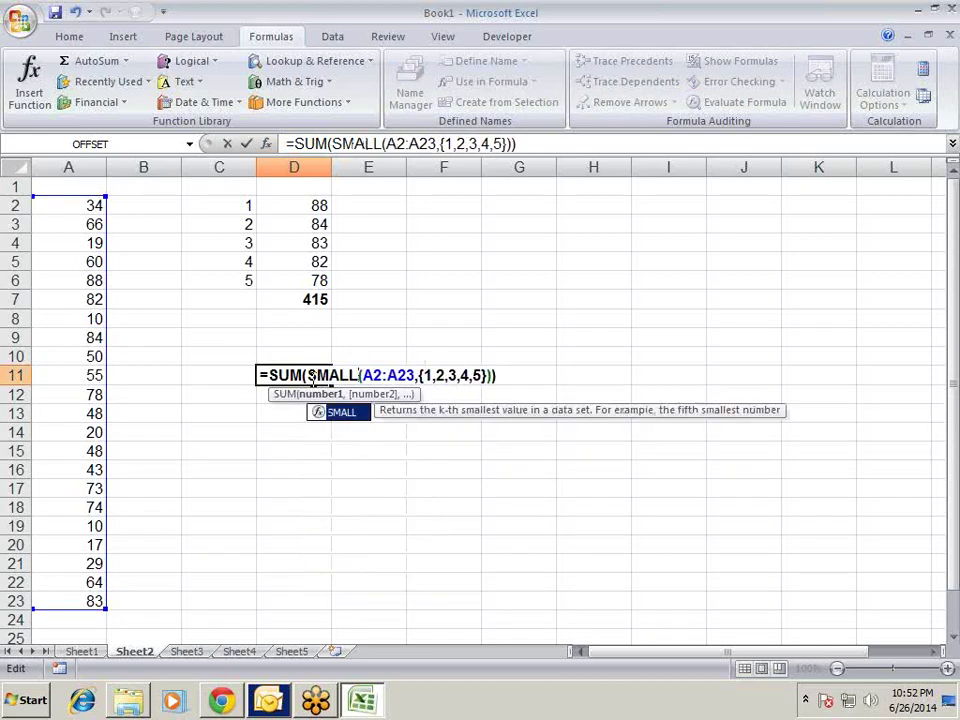
key(ctrl+shift+Return)
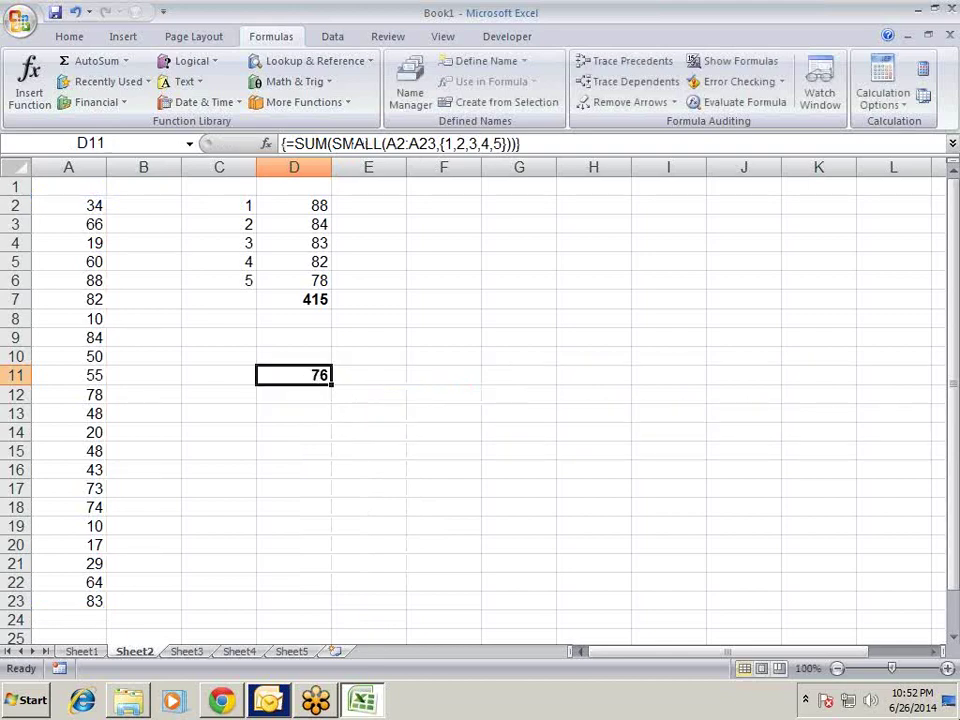
click(345, 202)
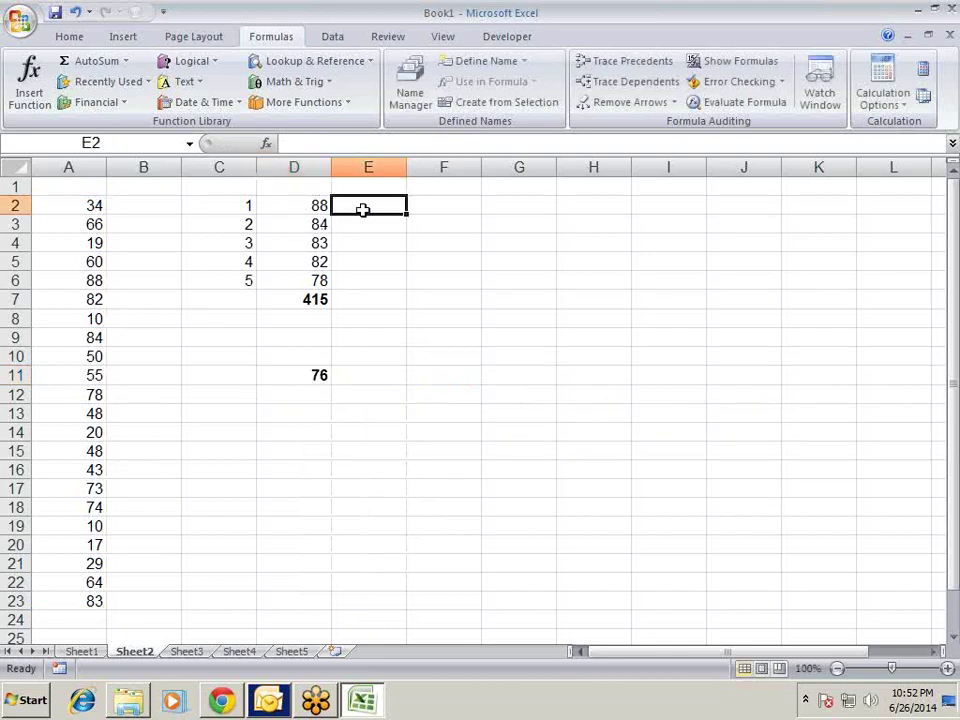
text(=SMALL()
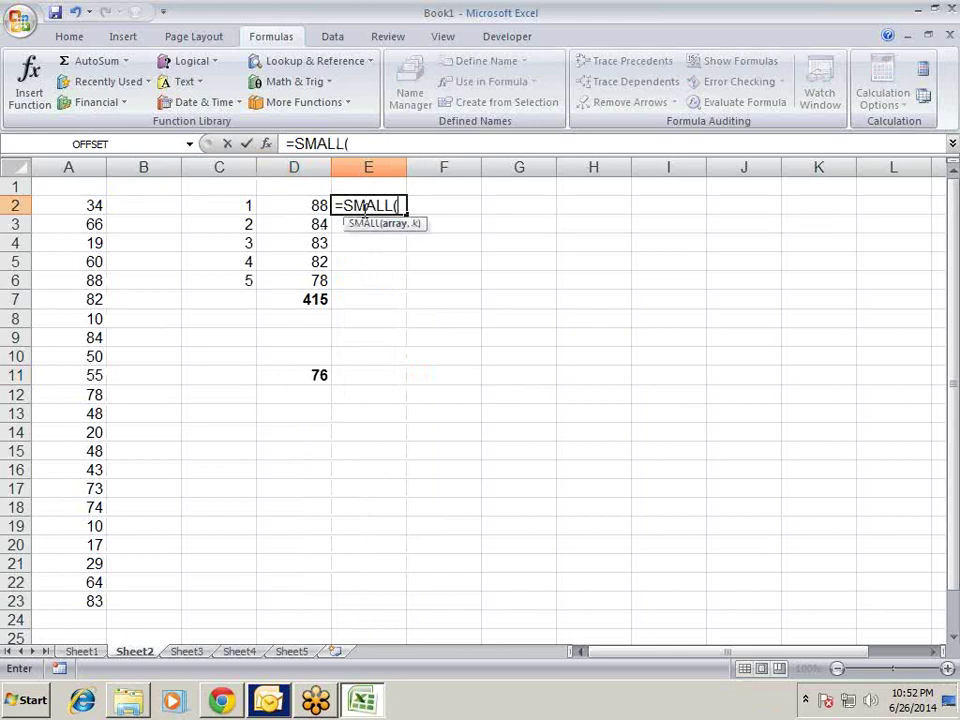
key(Left)
key(Left)
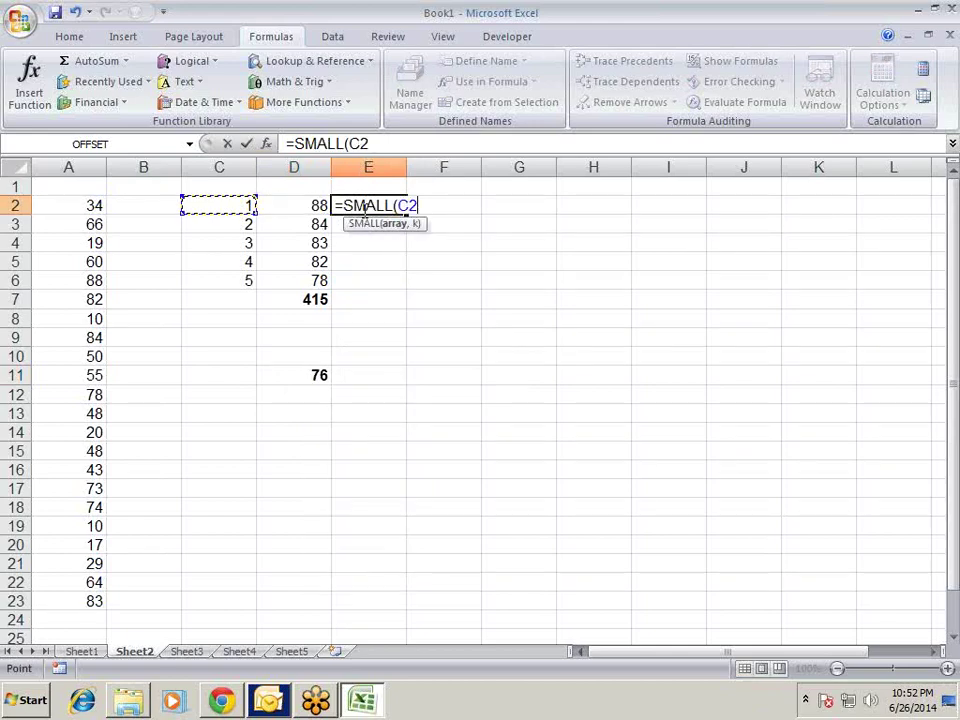
key(shift+Down)
key(shift+Down)
key(shift+Down)
key(shift+Down)
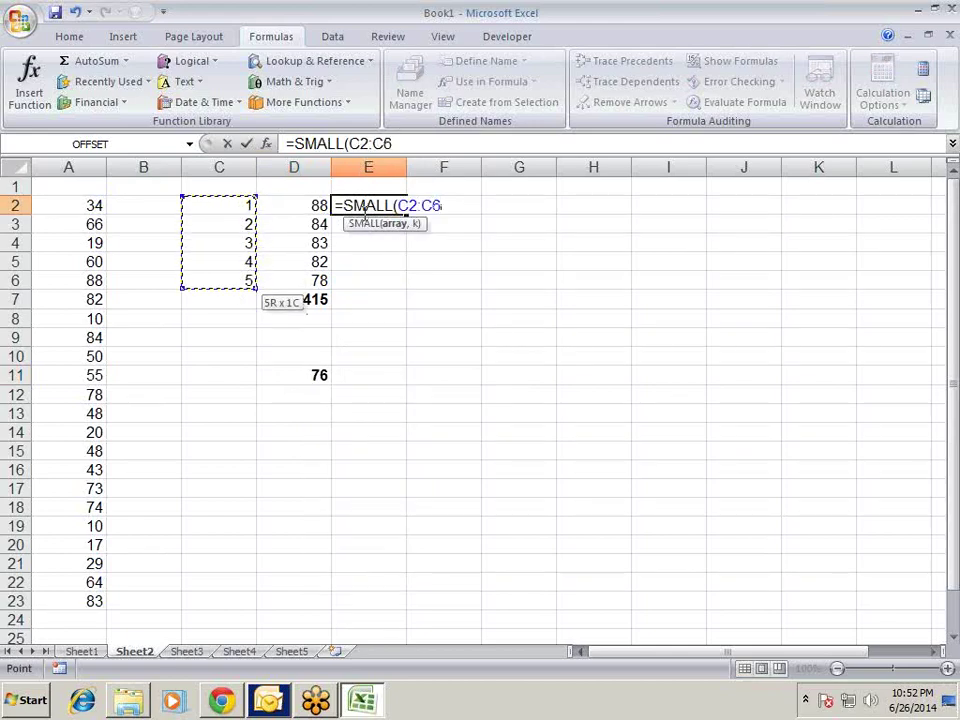
key(F4)
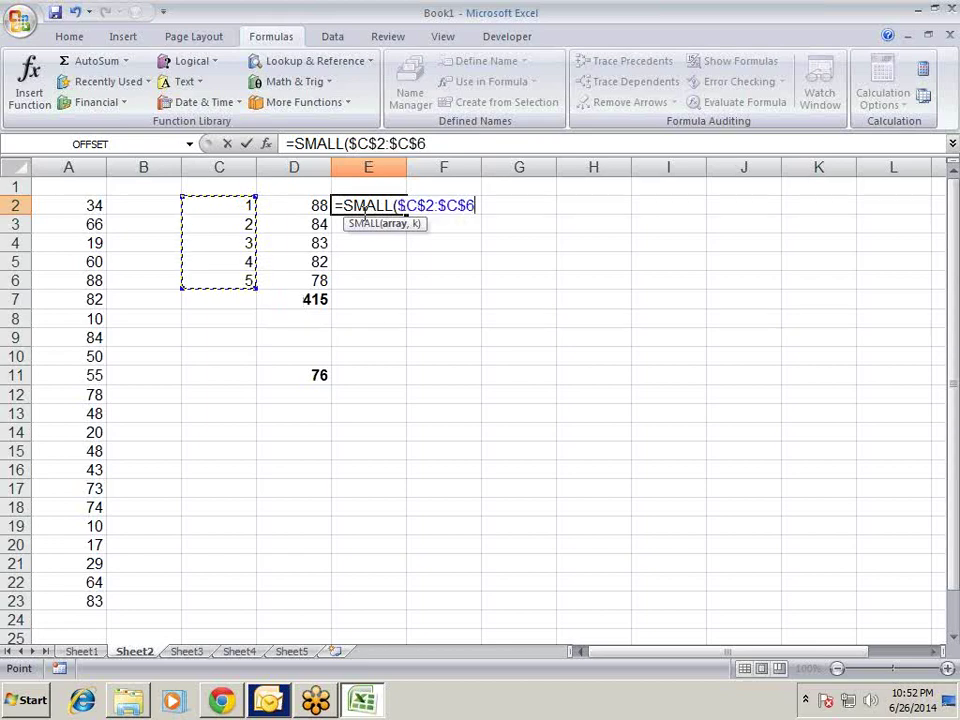
text(,)
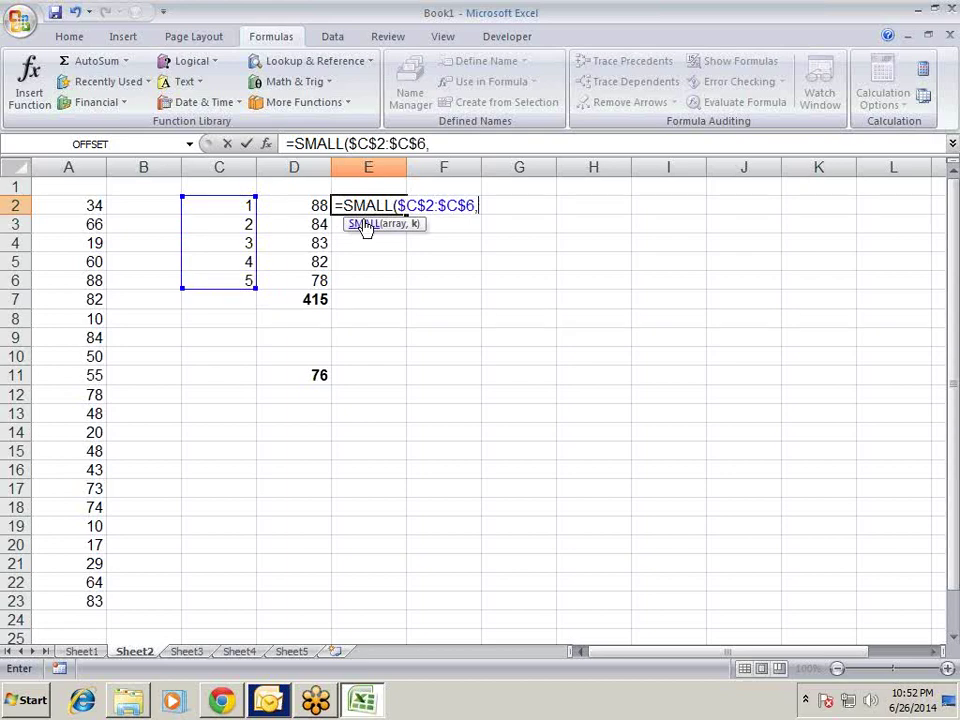
key(BackSpace)
key(BackSpace)
key(BackSpace)
key(BackSpace)
key(BackSpace)
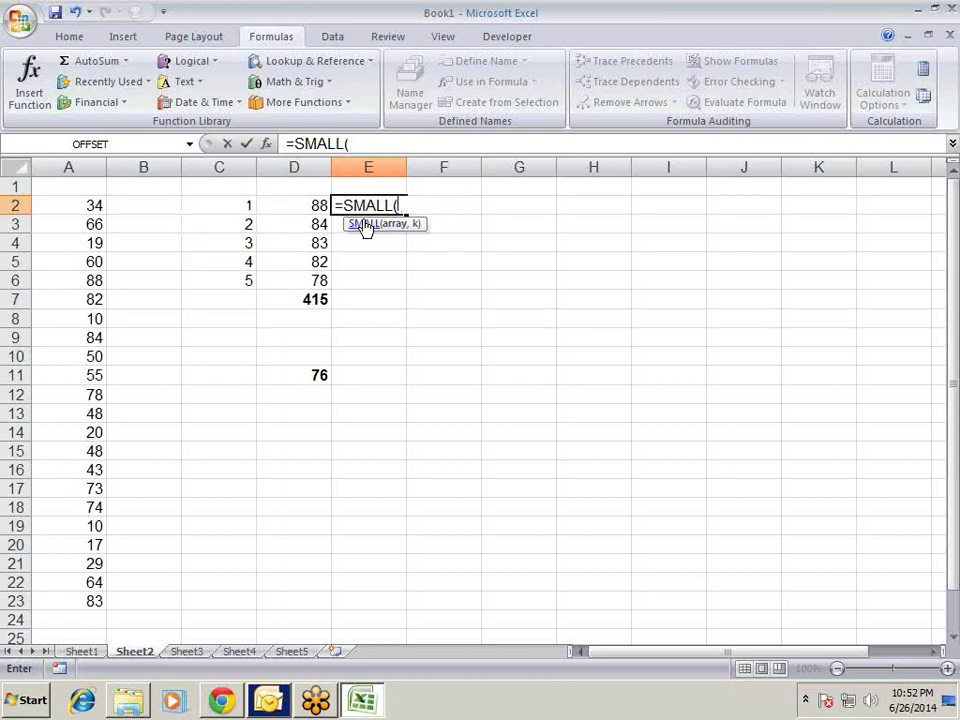
key(Escape)
Step: Inspect D11's formula in the Evaluate Formula window, then close it
click(316, 299)
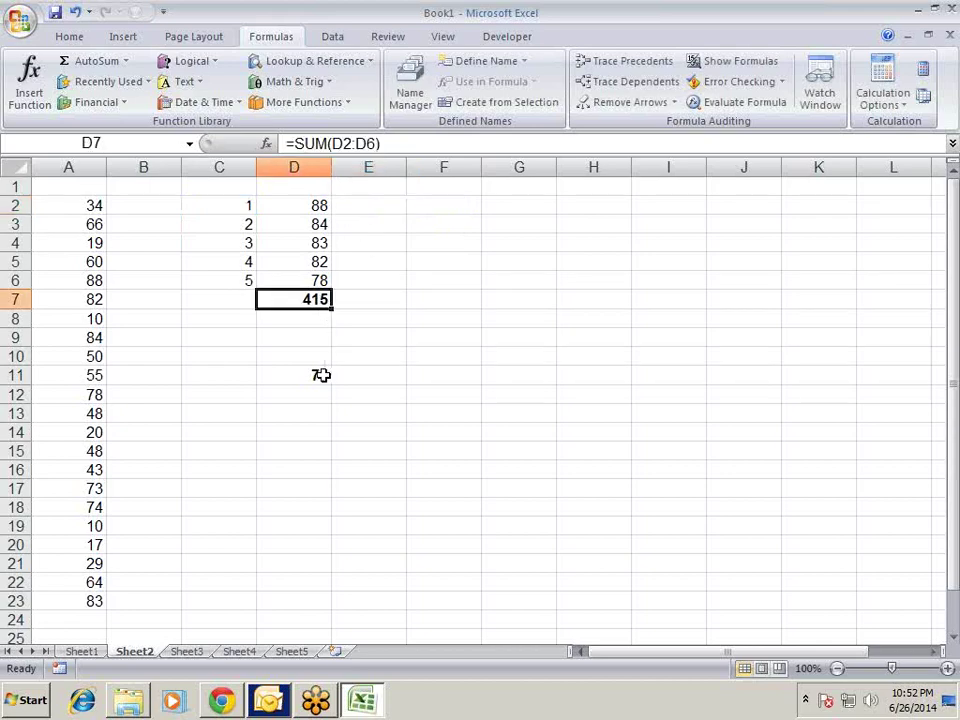
click(322, 375)
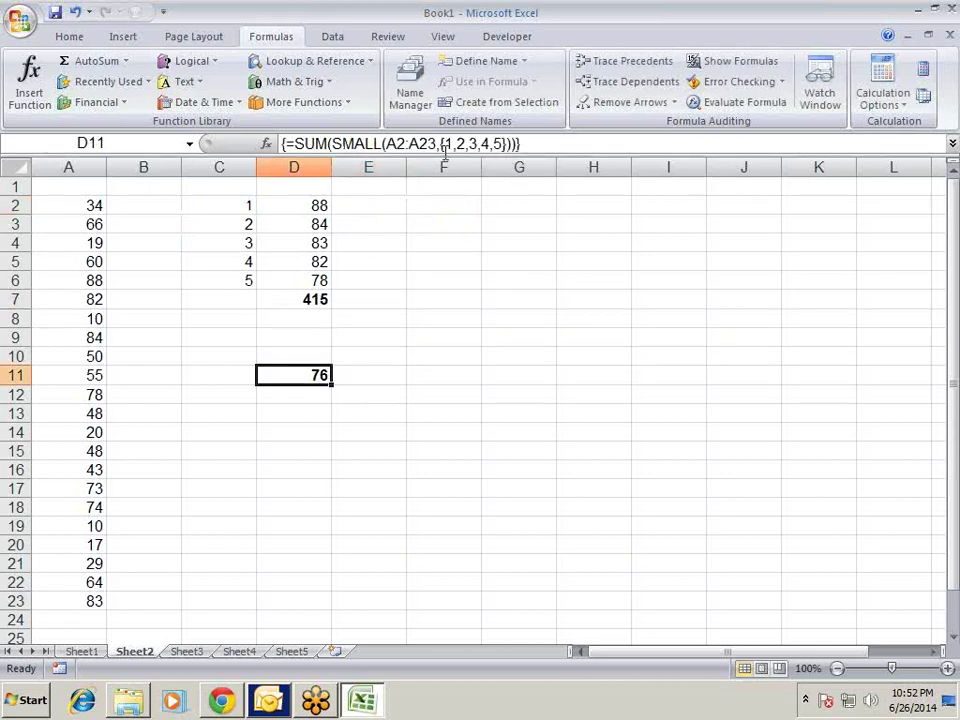
click(713, 112)
mouse_move(420, 90)
mouse_down()
mouse_move(436, 133)
mouse_move(738, 288)
mouse_up()
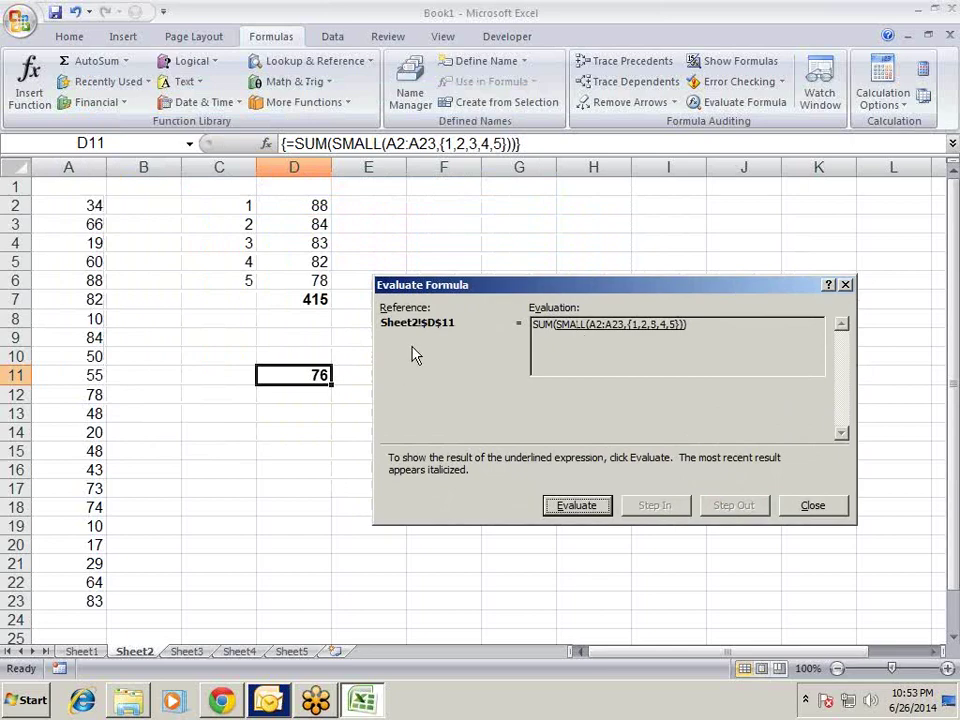
key(Escape)
Step: Change D11's SMALL back to LARGE as an array formula, returning 415
click(378, 144)
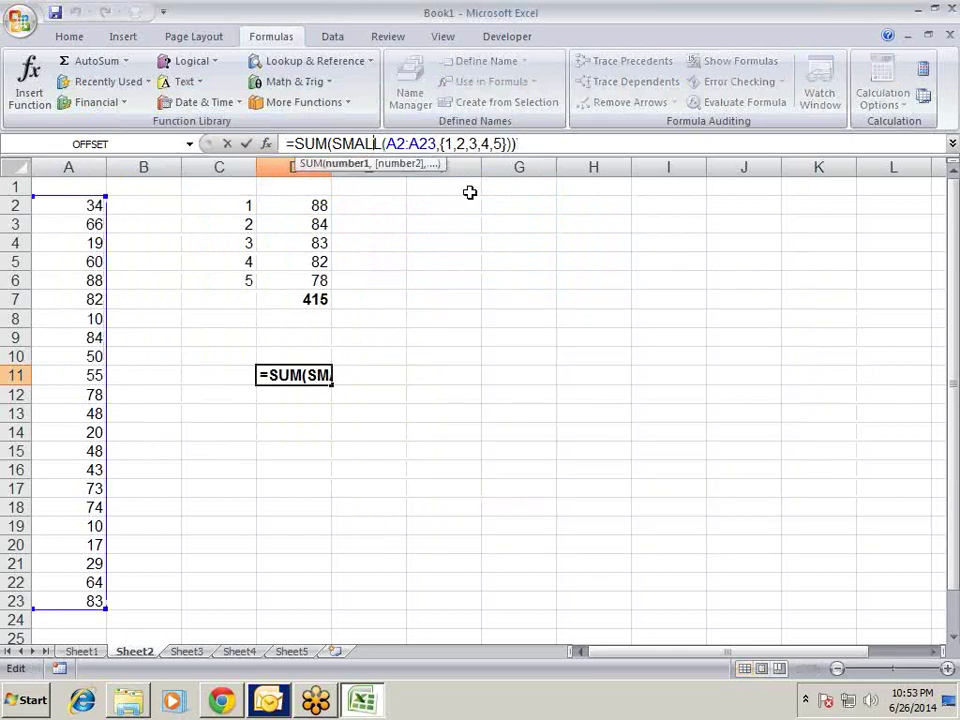
key(BackSpace)
key(BackSpace)
key(BackSpace)
key(BackSpace)
key(Delete)
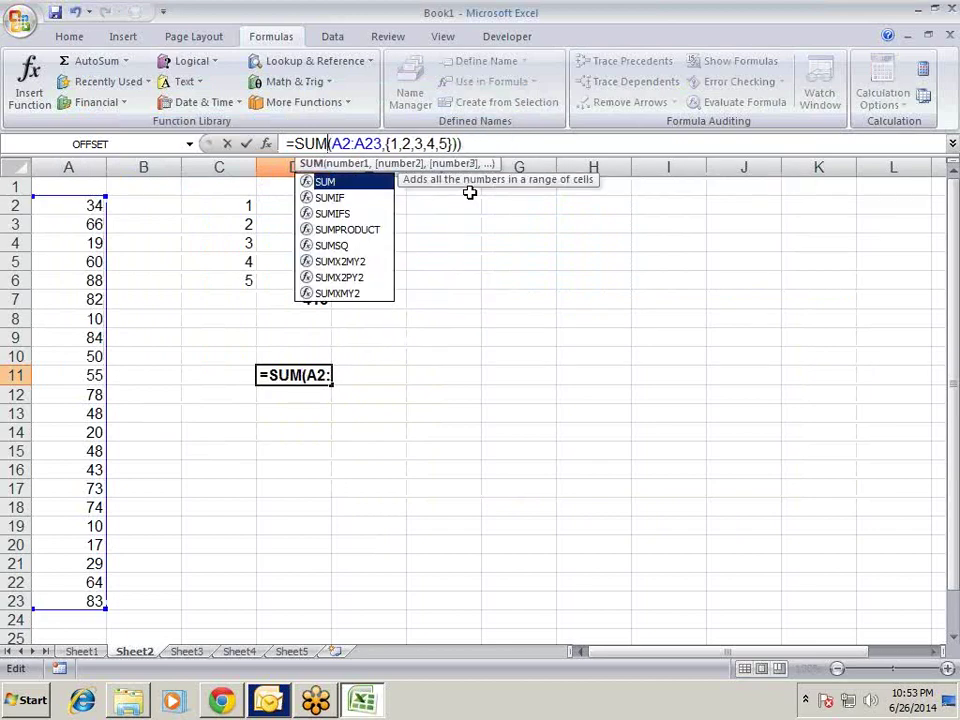
text((LAR)
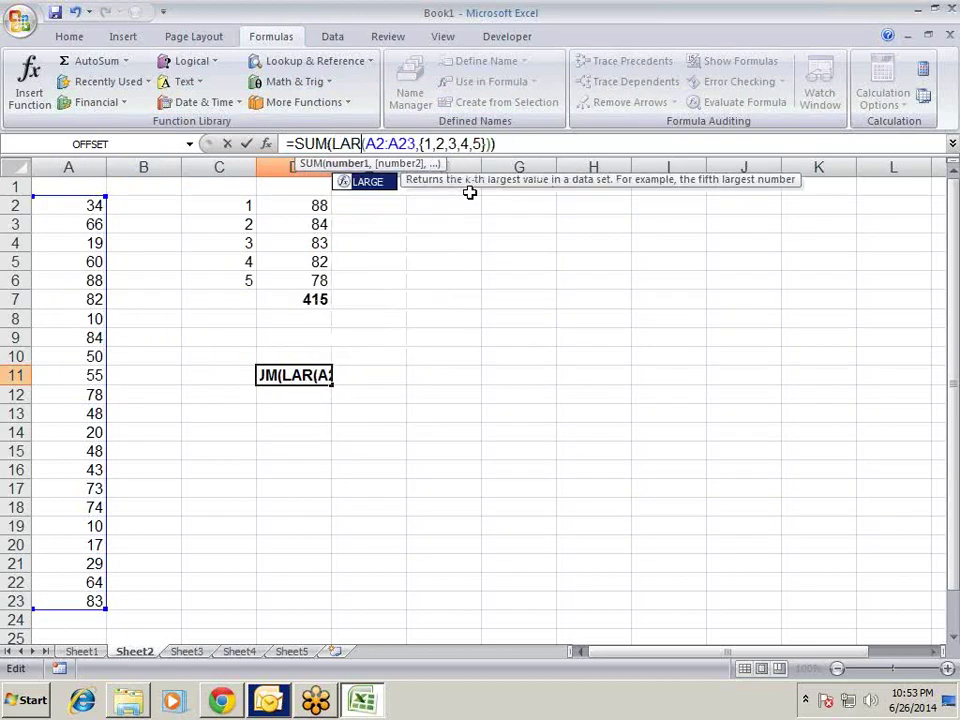
text(GE)
key(ctrl+shift+Return)
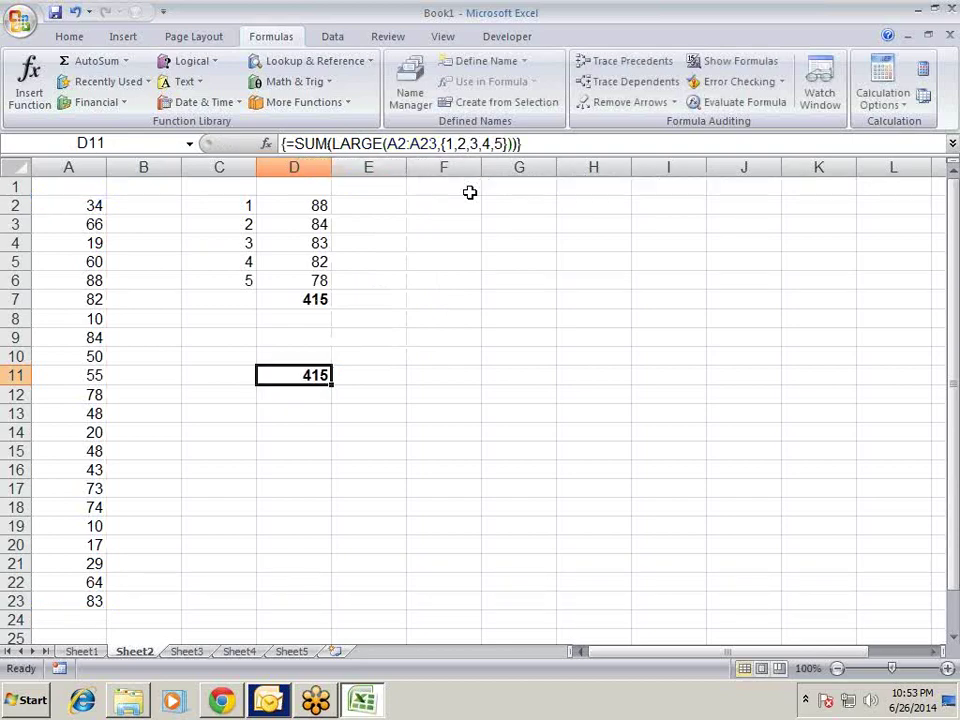
Step: Evaluate D11 step by step from SUM({88,84,83,82,78}) to 415, then close the evaluation
click(776, 103)
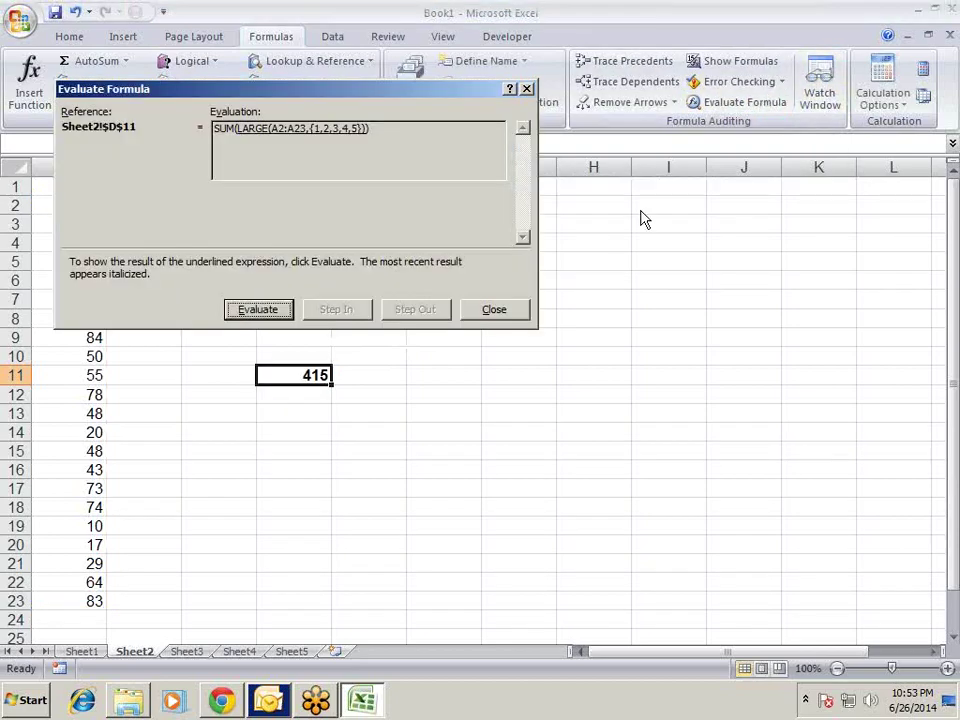
mouse_move(313, 96)
mouse_down()
mouse_move(671, 214)
mouse_move(656, 223)
mouse_up()
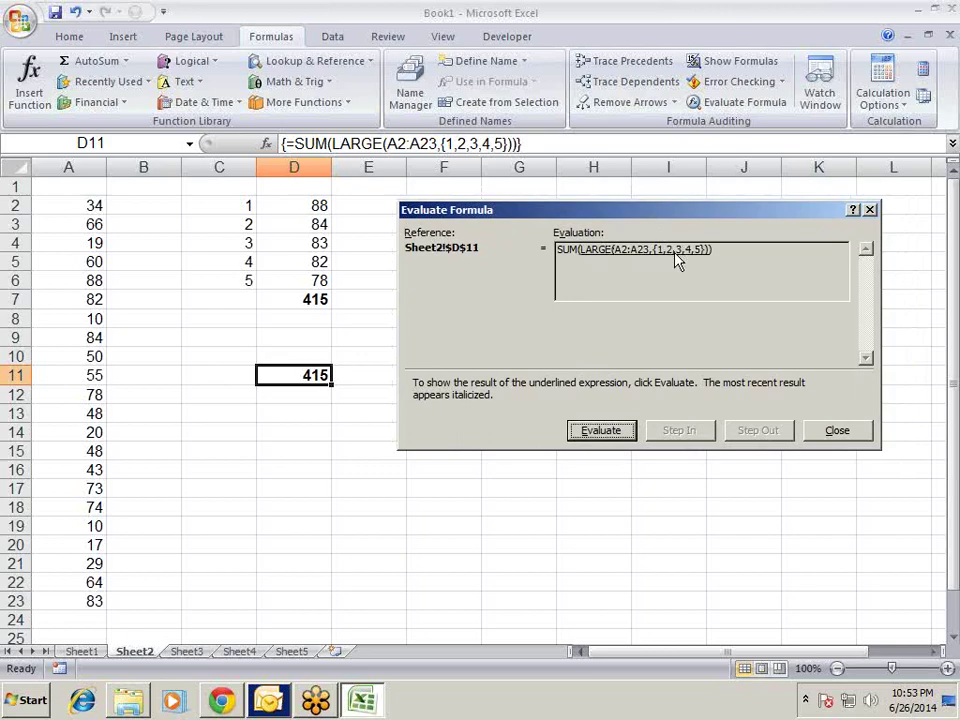
click(610, 438)
click(603, 431)
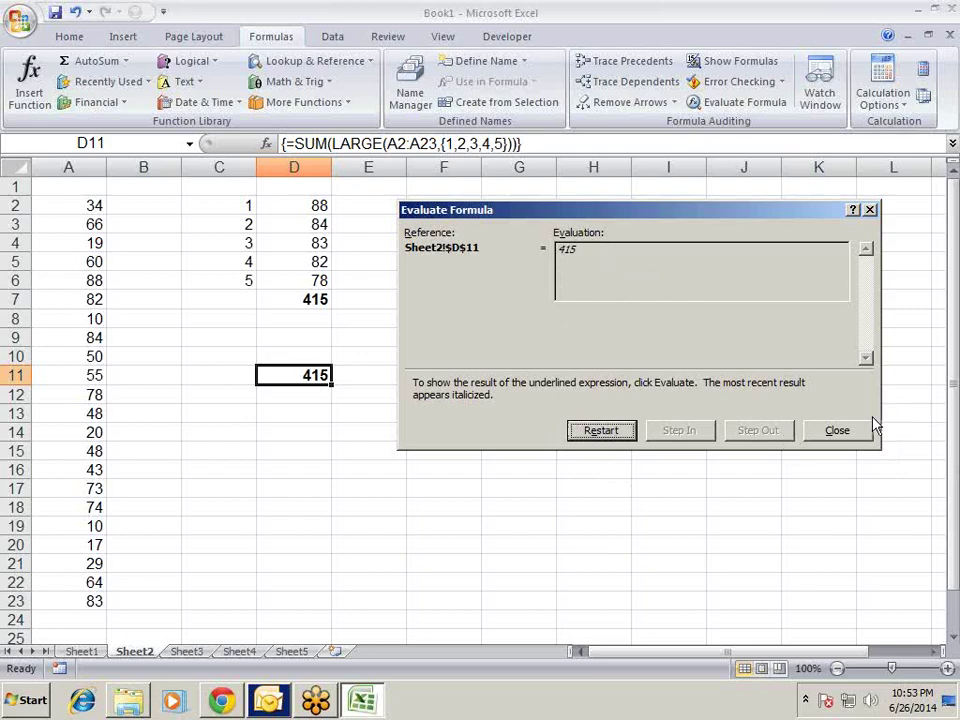
click(850, 432)
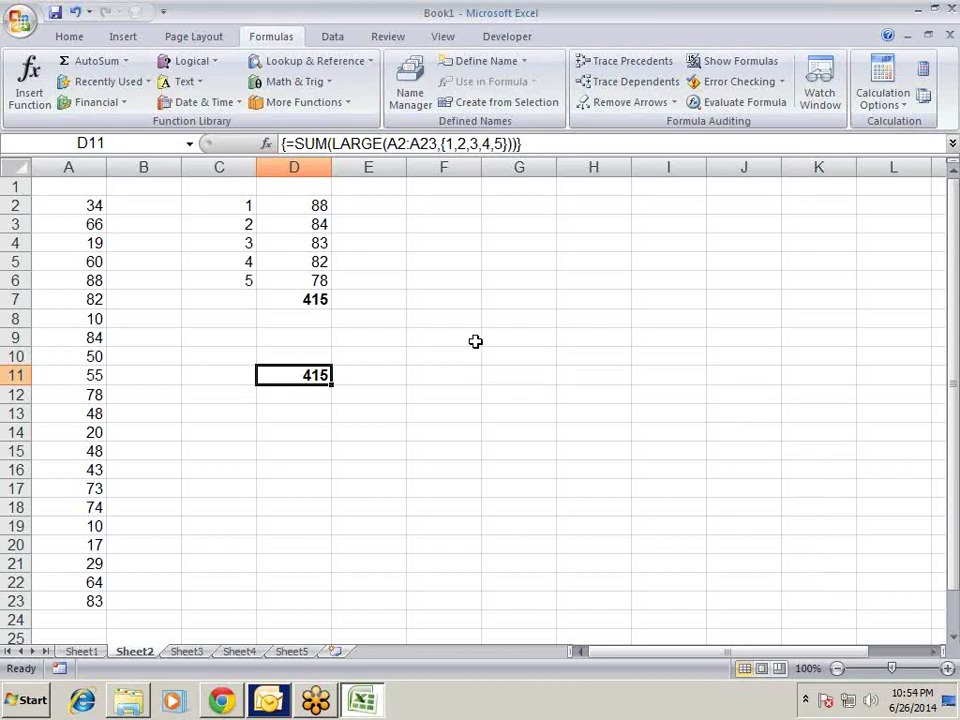
Step: Enter -58 in A6, -20 in A8 and A9, and -50 in A10
click(75, 282)
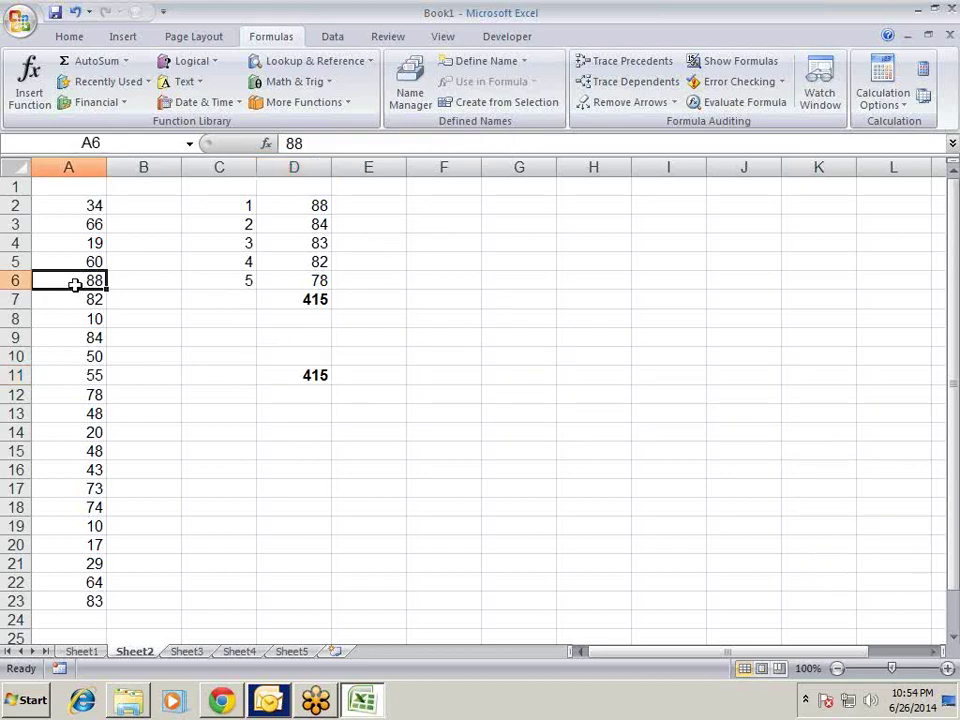
text(-)
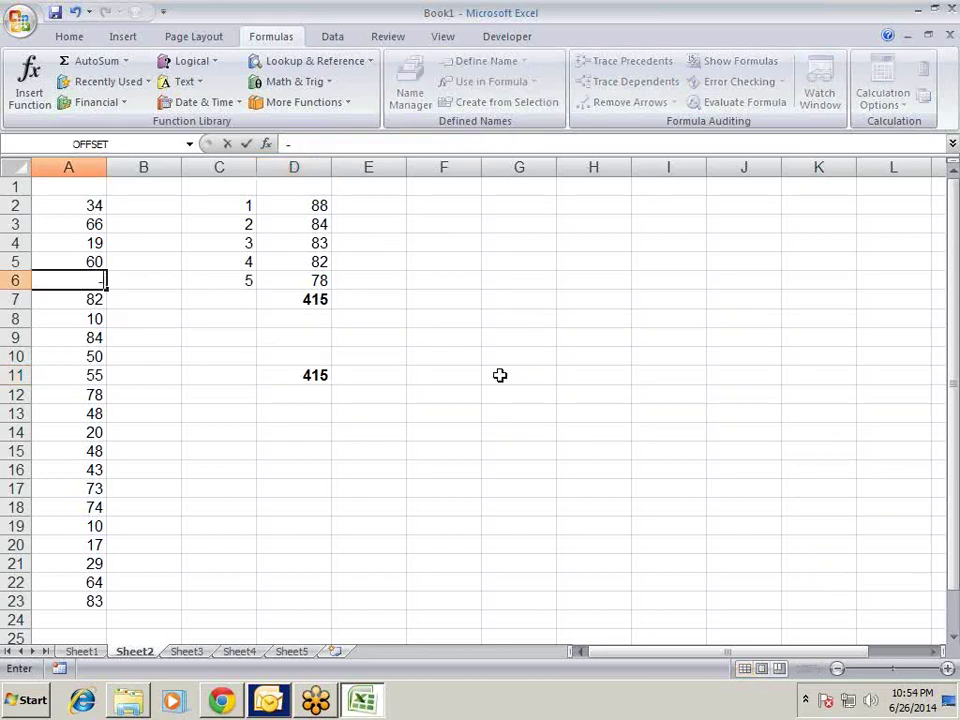
text(58)
key(Return)
key(Down)
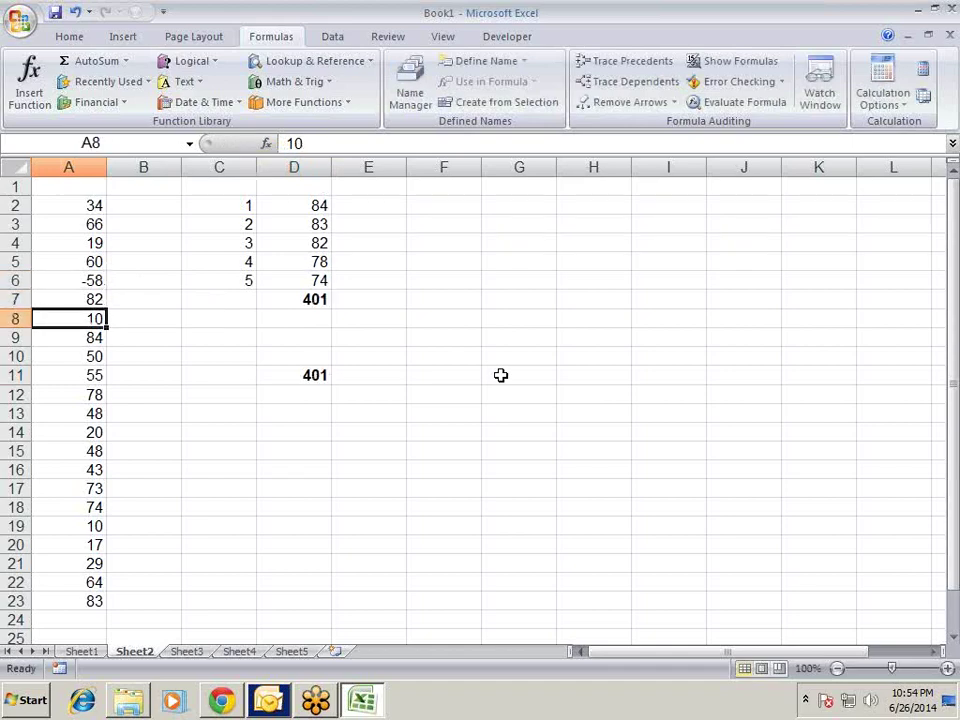
text(-20)
key(Return)
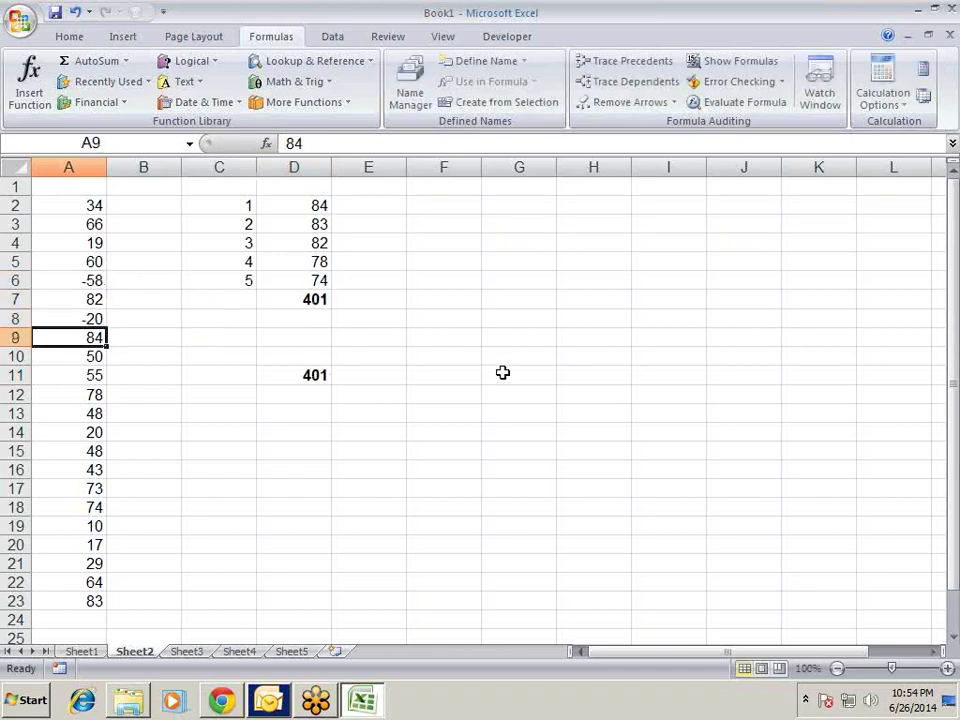
text(-20)
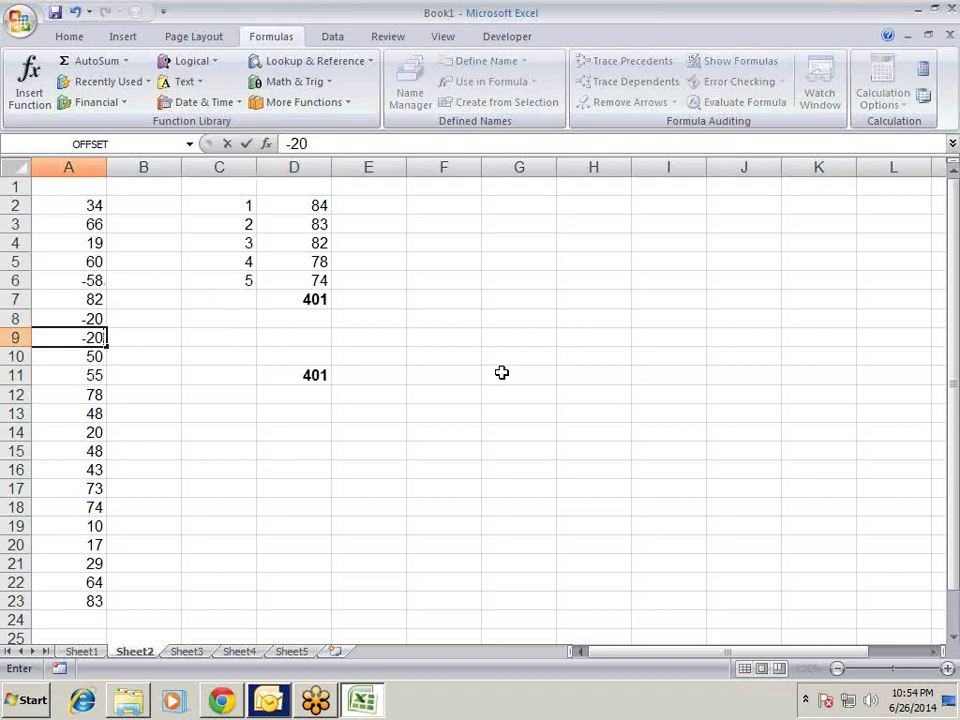
key(Return)
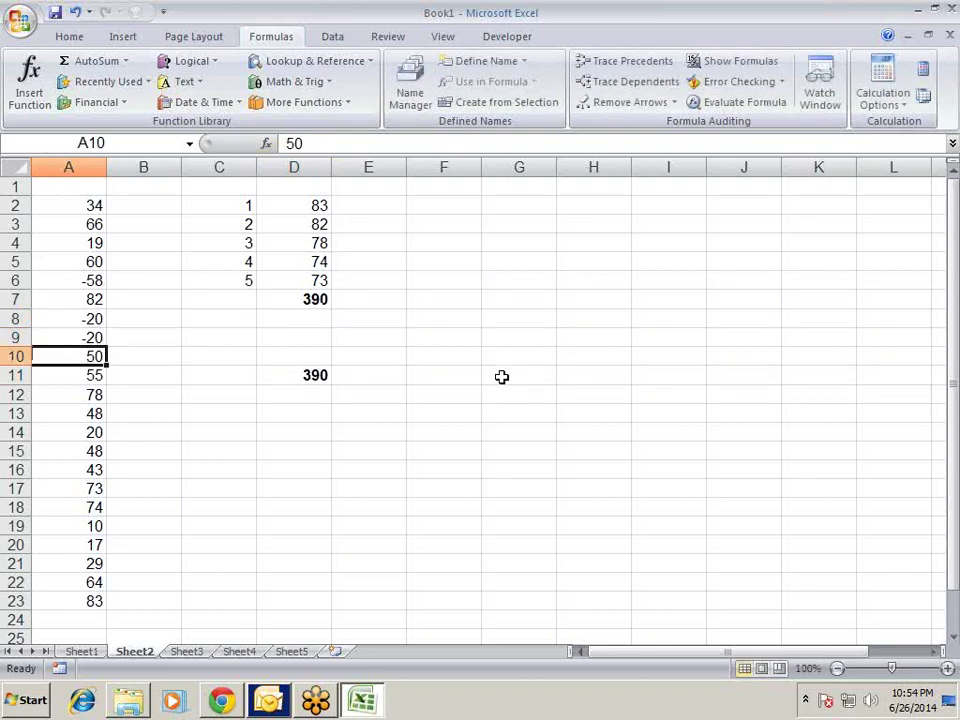
key(F2)
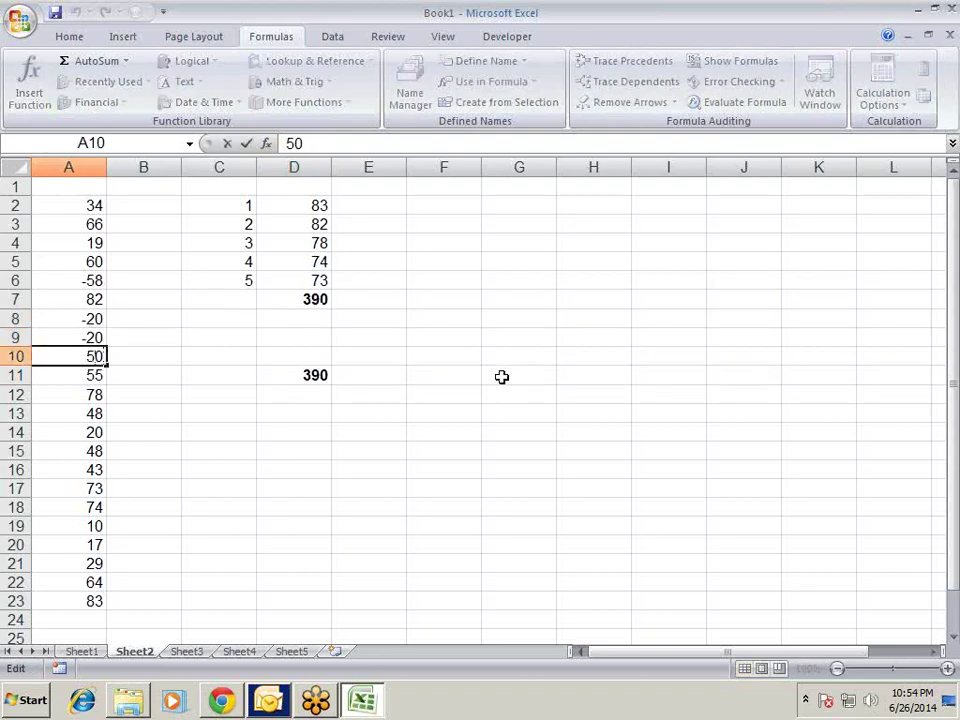
text(-)
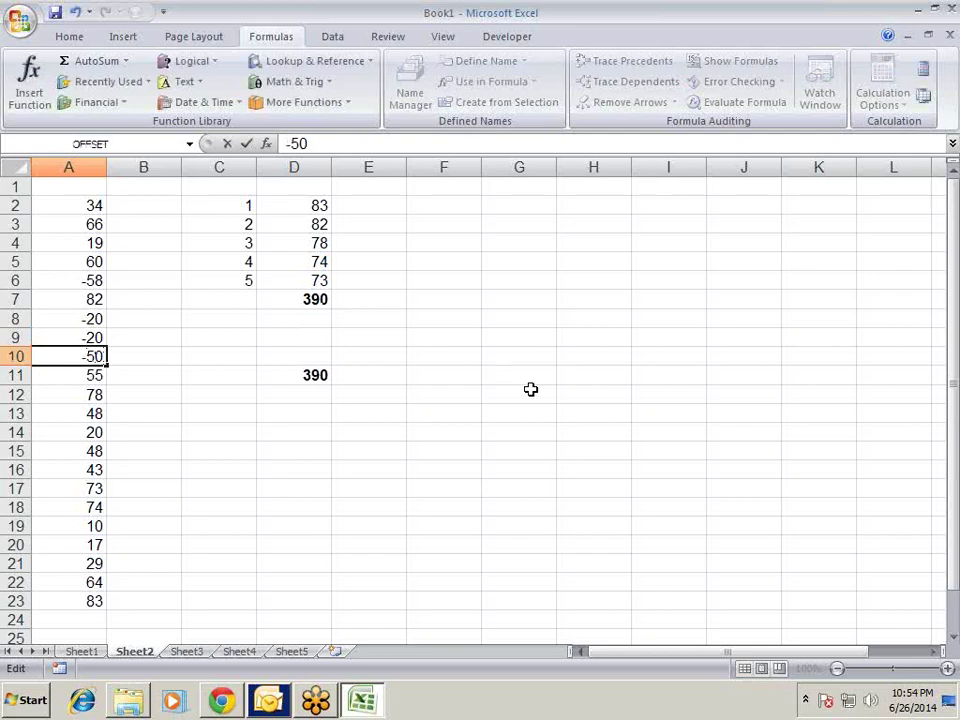
key(Return)
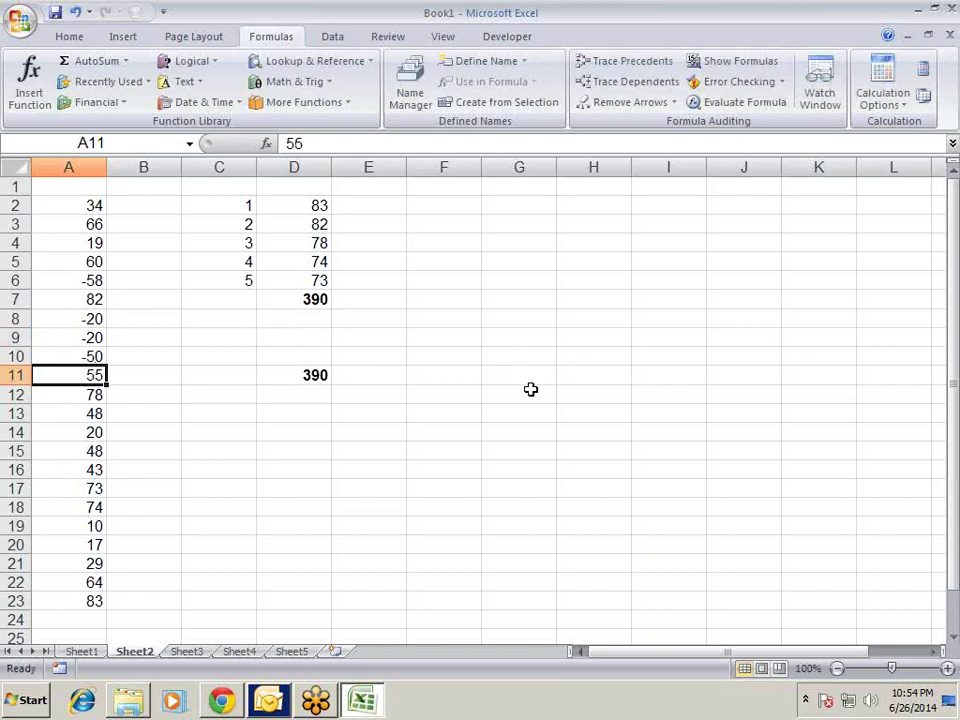
key(Up)
Step: Enter =ABS(A2) in B2 and fill it down to B23
key(ctrl+Up)
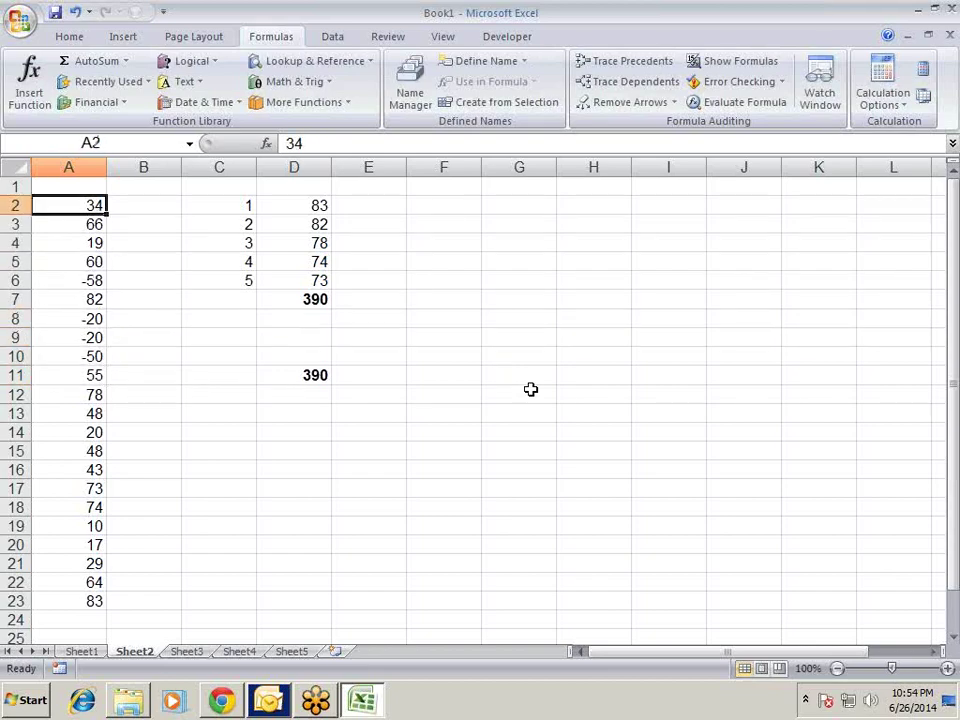
key(Right)
text(=ABS()
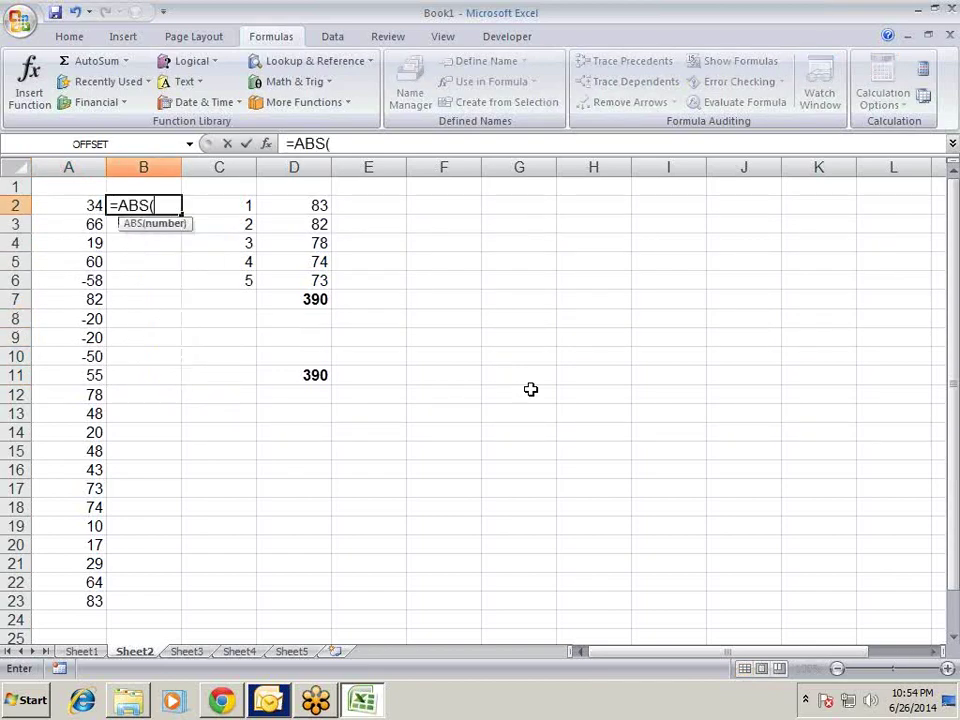
key(Left)
text())
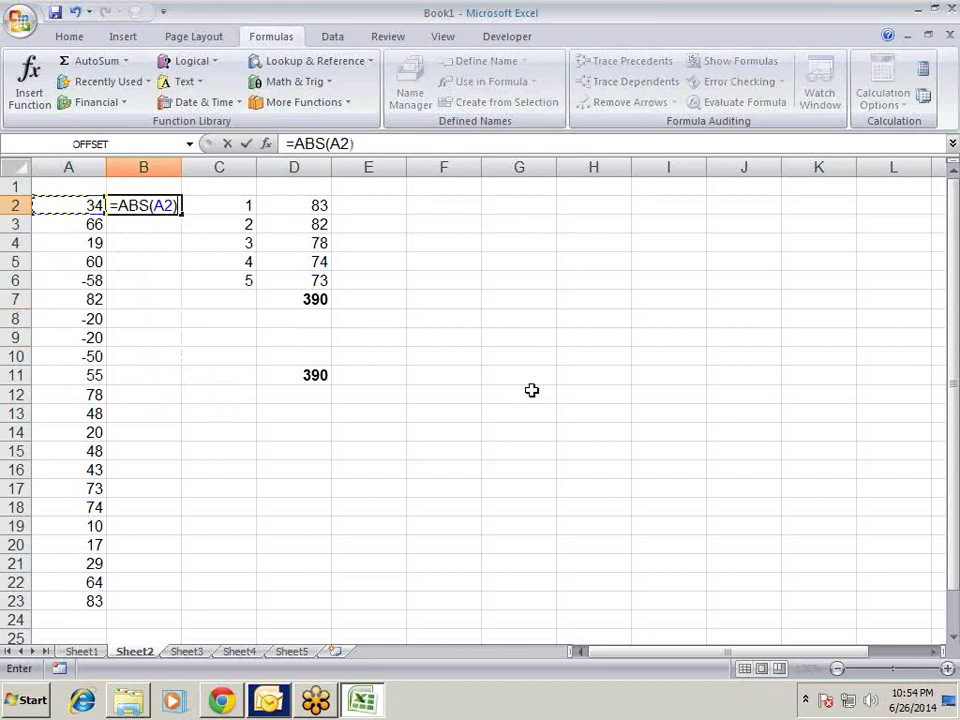
key(Return)
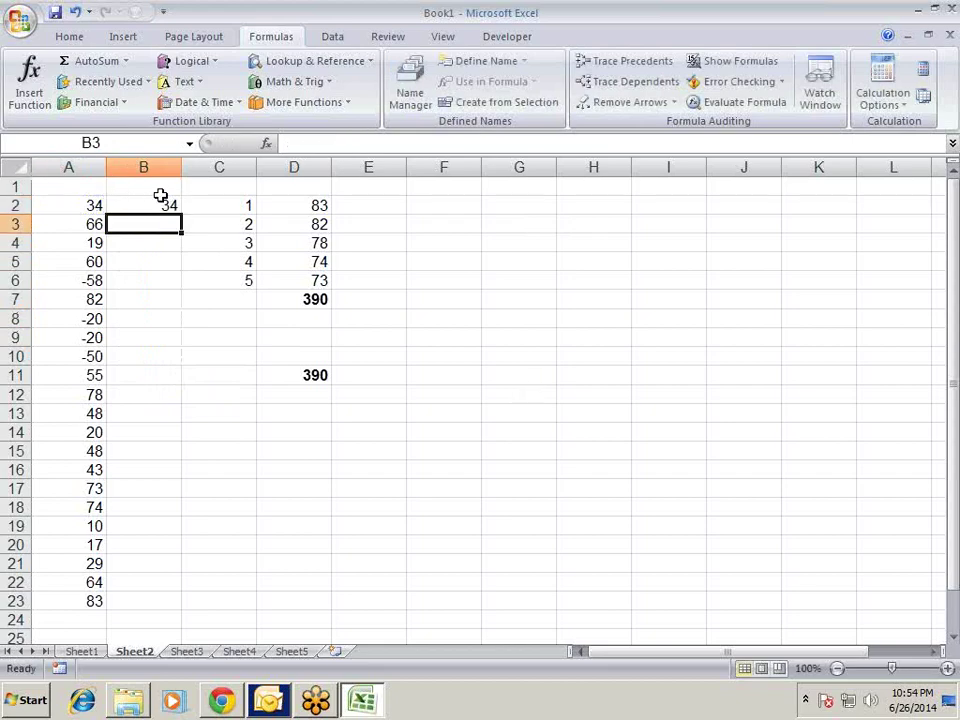
click(160, 200)
drag(183, 213, 170, 604)
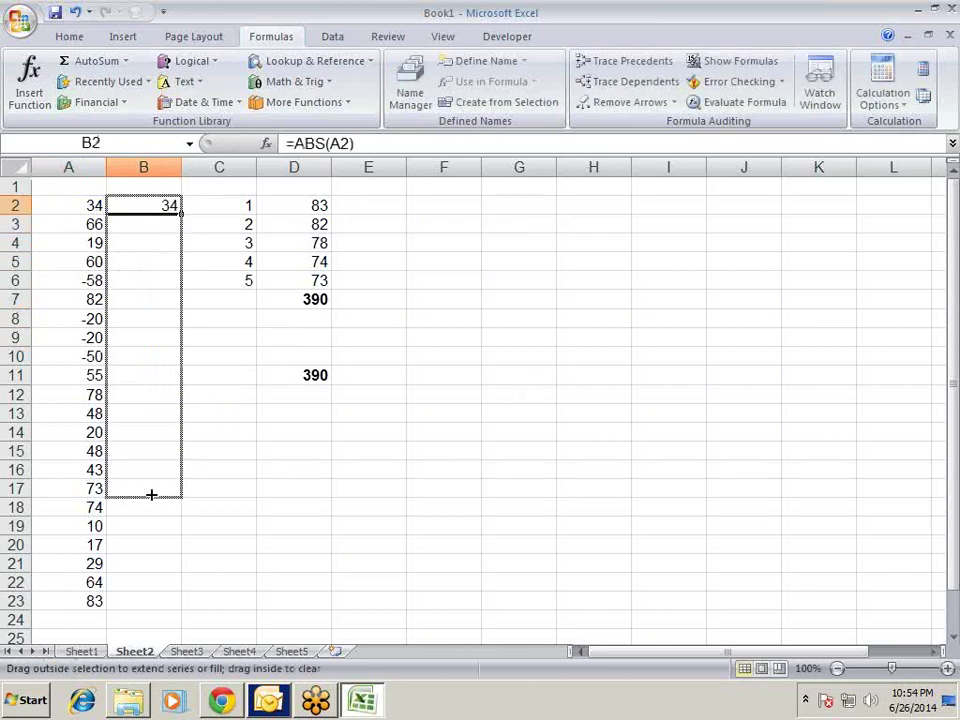
Step: AutoSum B2:B23 into B24 and bold the 1051 total
click(145, 621)
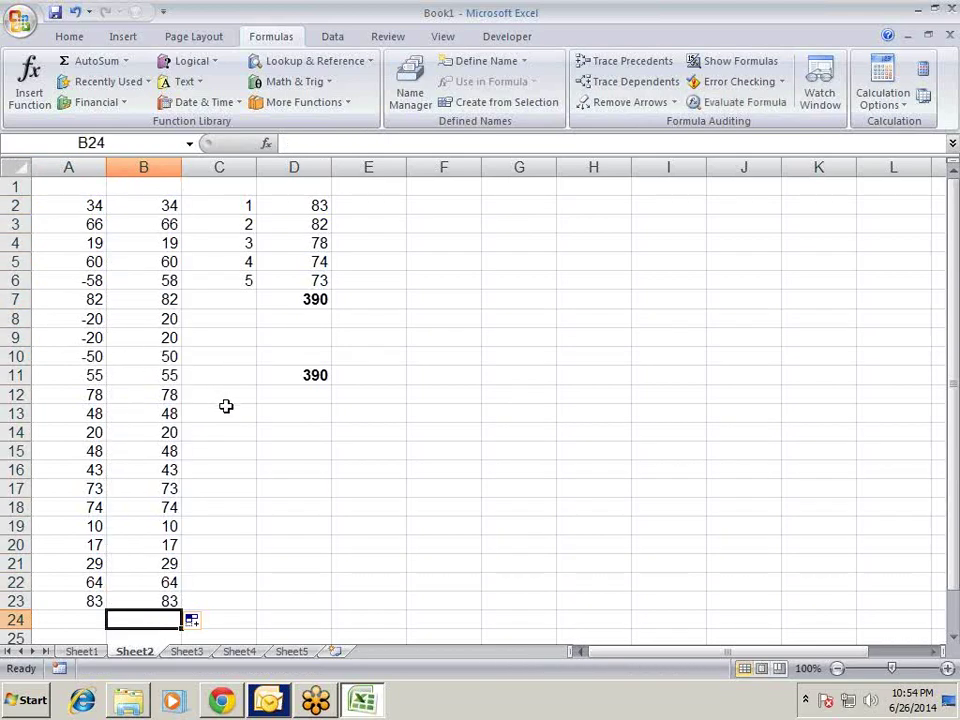
key(alt+equal)
key(Return)
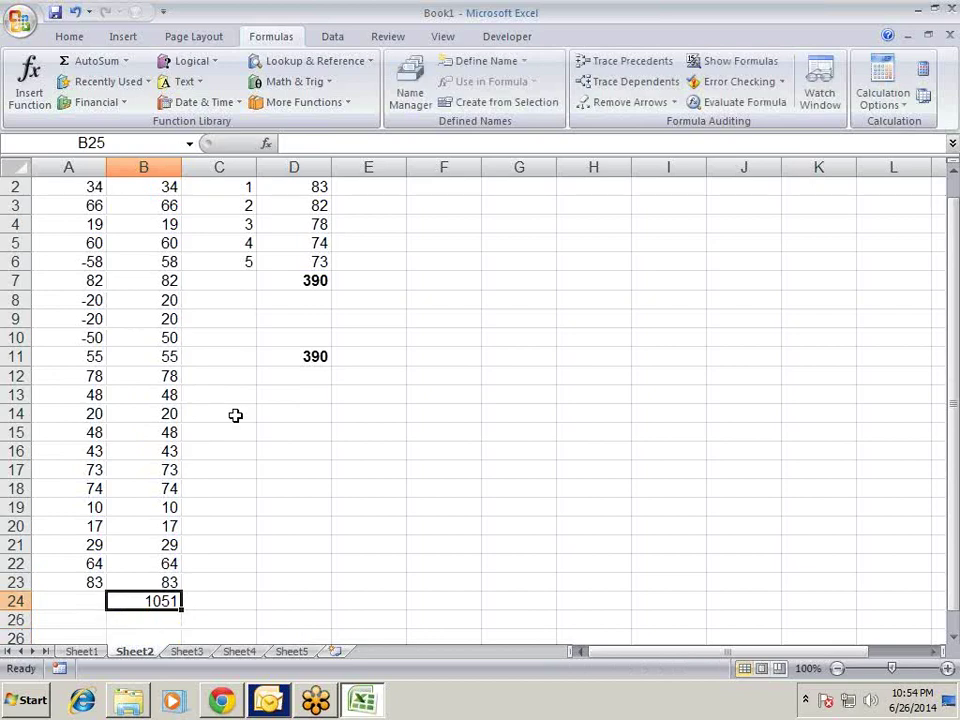
key(Up)
key(ctrl+b)
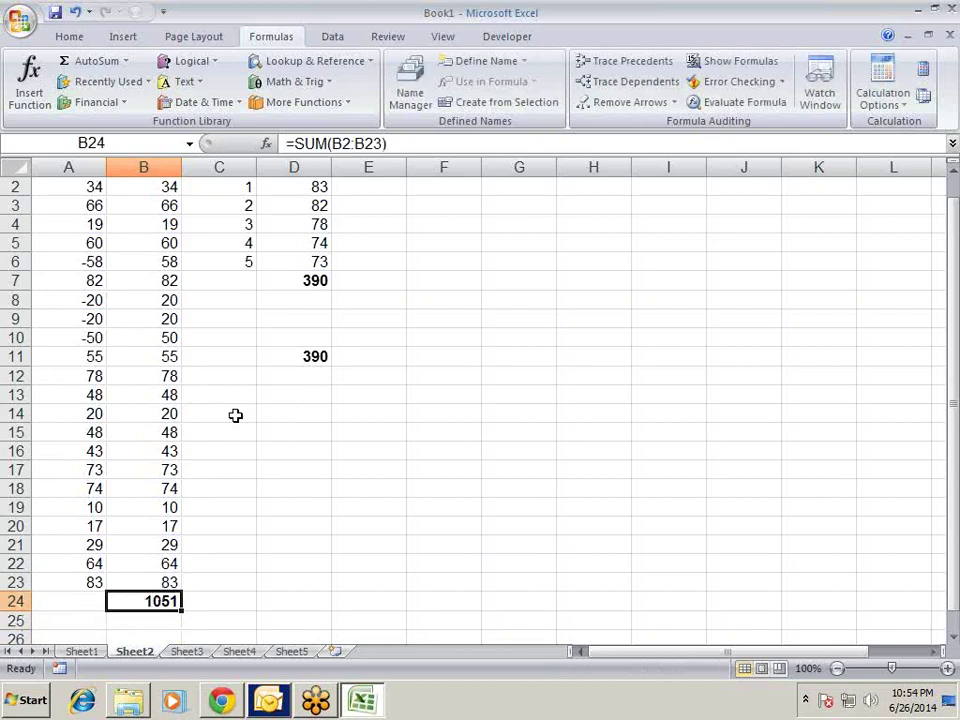
key(Up)
key(Down)
key(Right)
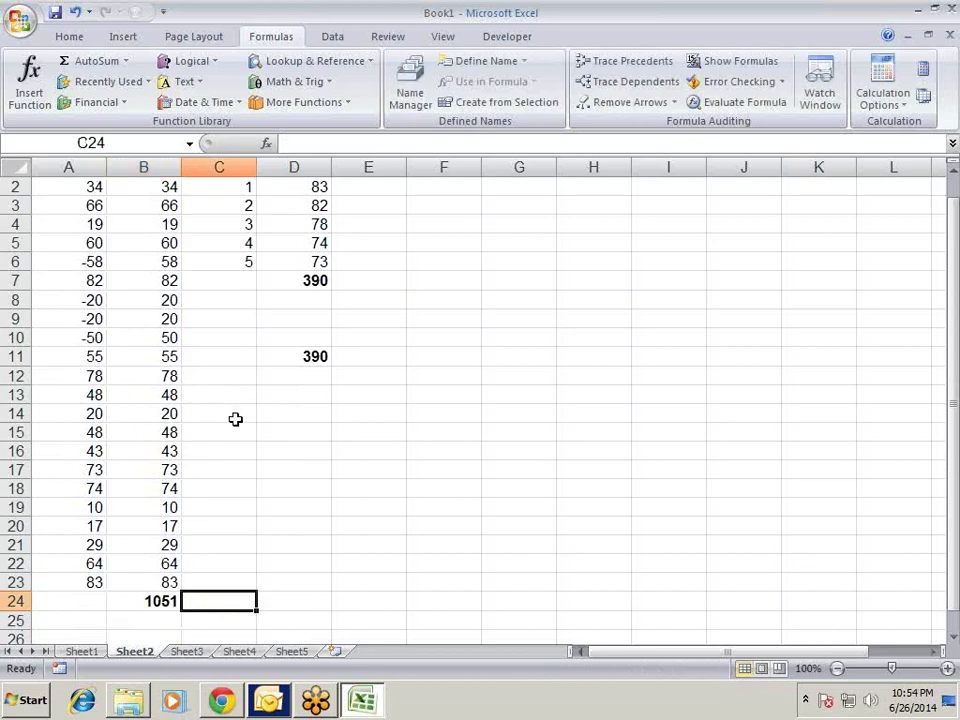
Step: Re-enter =SUM(ABS(A2:A23)) in C24 as an array formula to fix #VALUE!, bolding 1051
text(=)
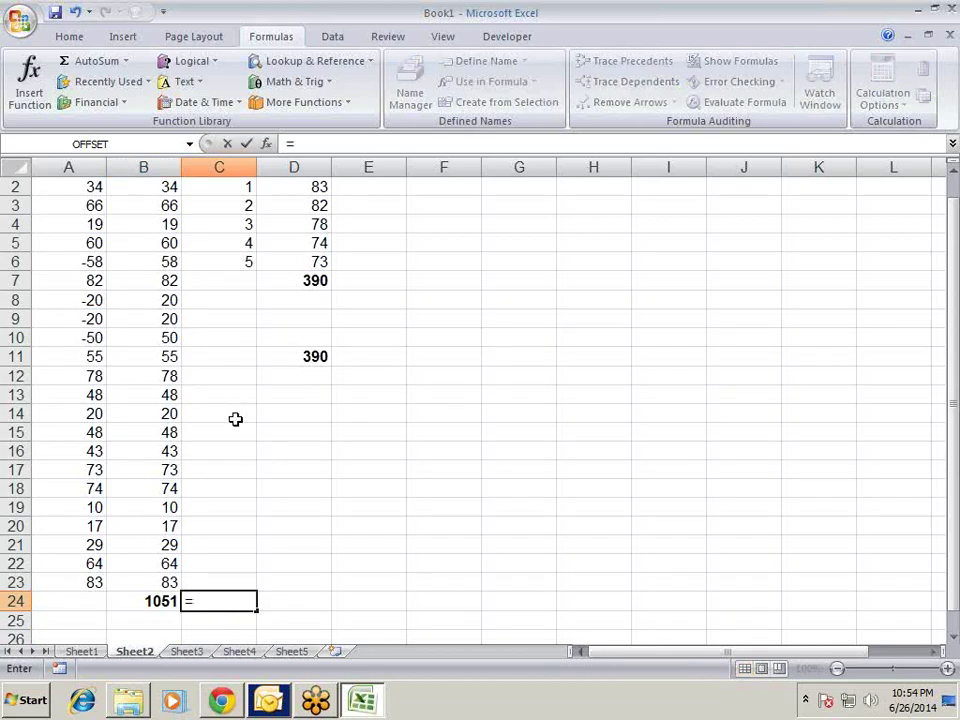
text(SUM()
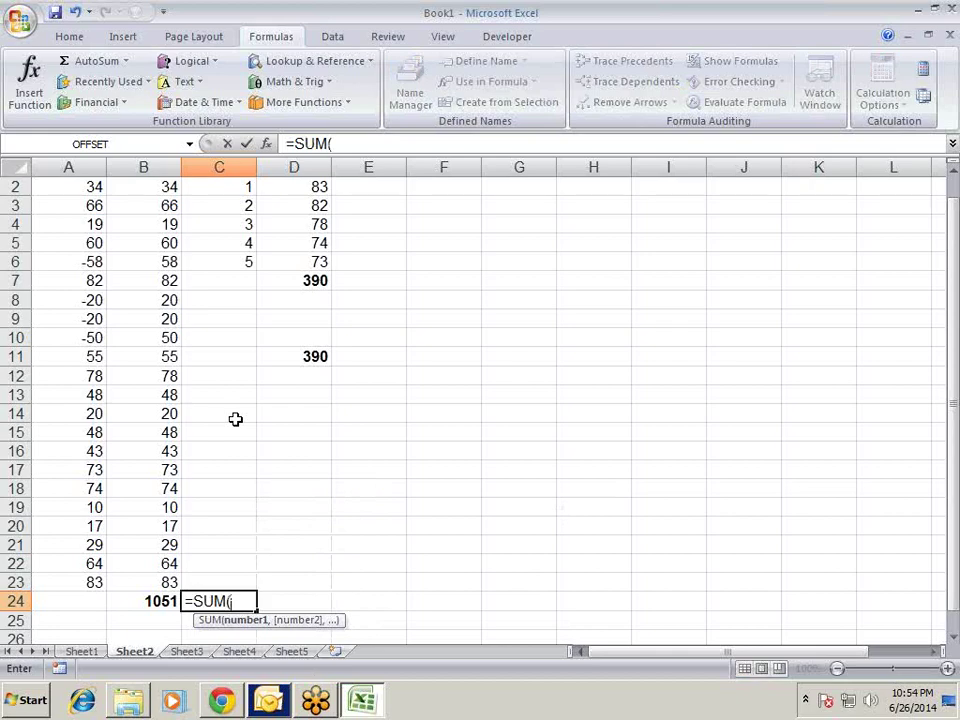
text(ABS()
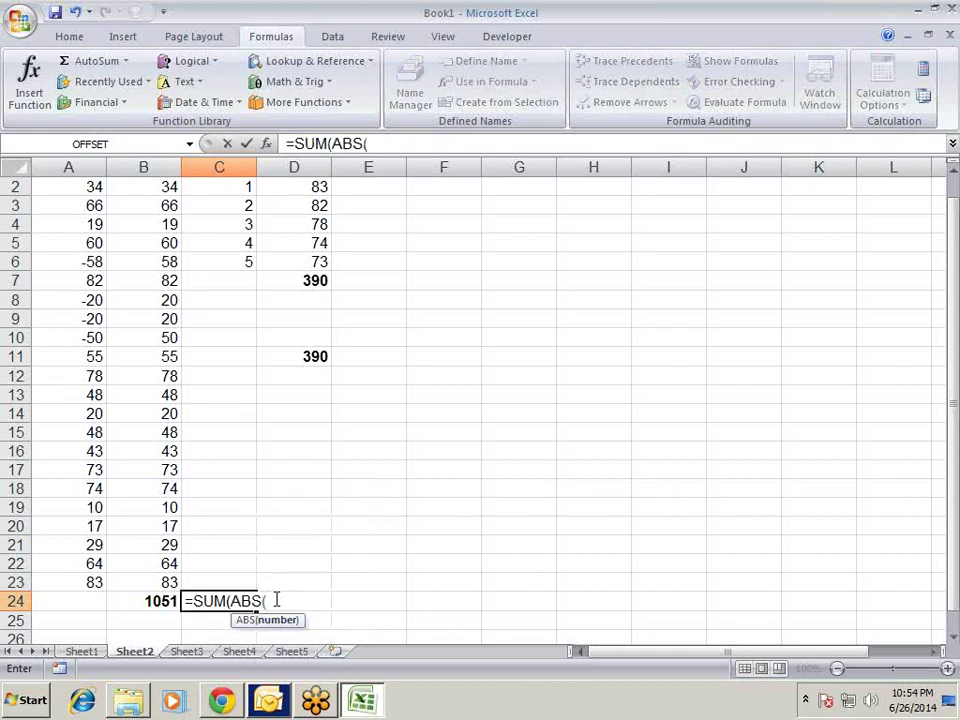
mouse_move(88, 580)
mouse_down()
mouse_move(66, 119)
mouse_move(90, 220)
mouse_up()
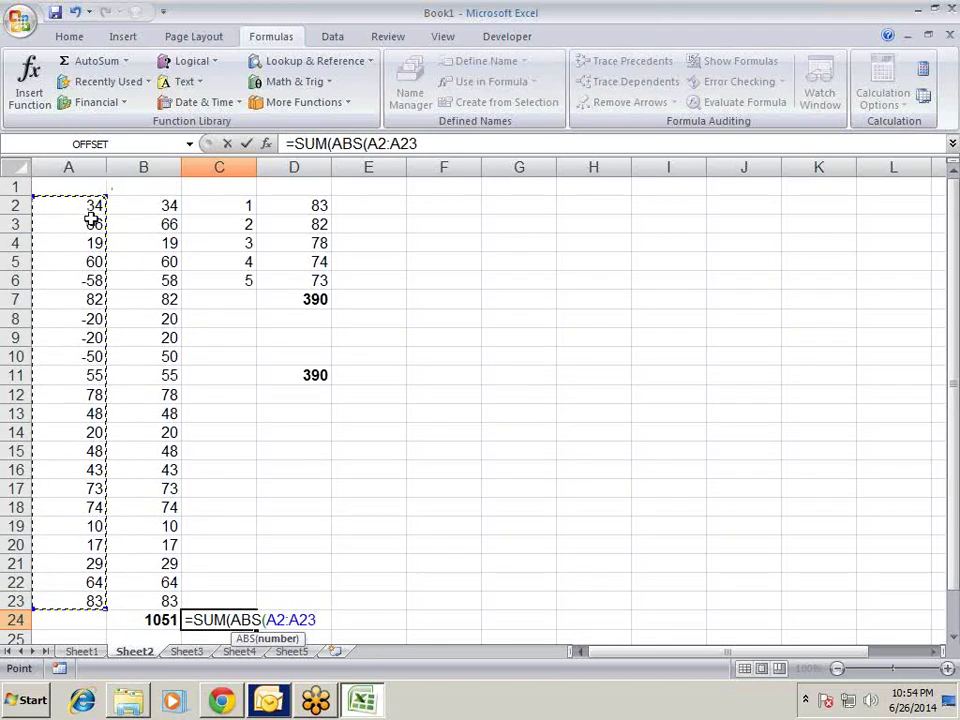
text()))
key(Return)
drag(91, 222, 93, 255)
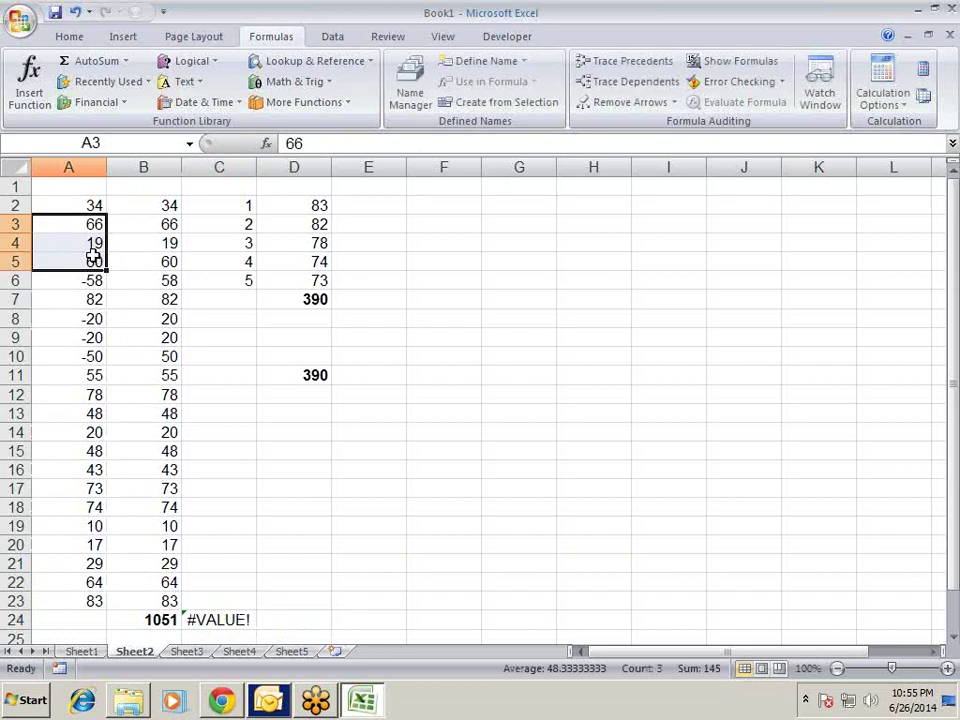
click(222, 618)
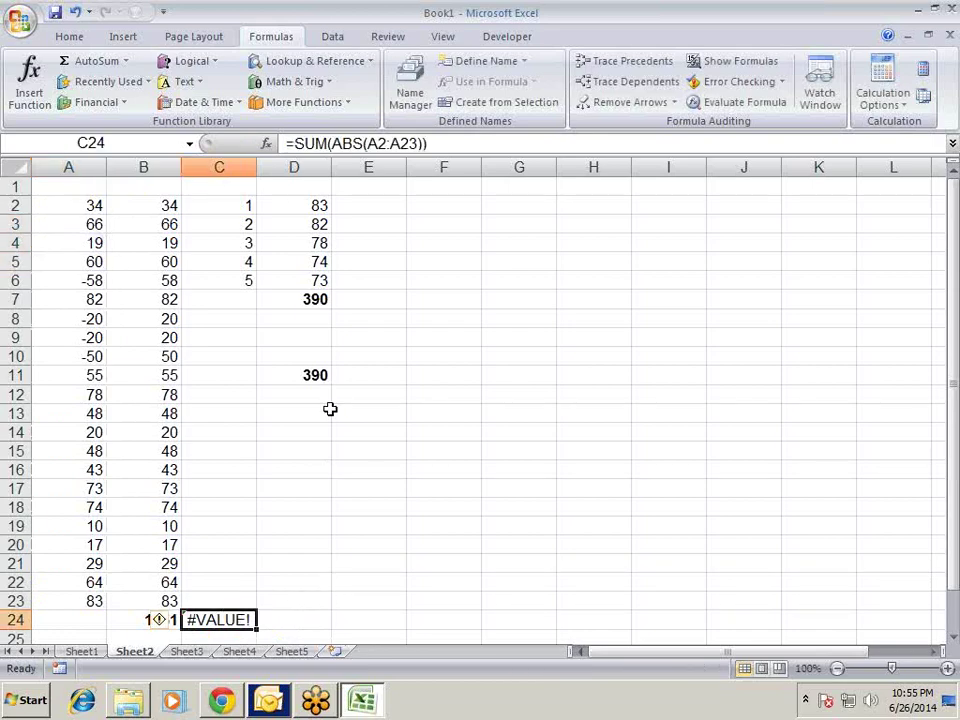
click(443, 143)
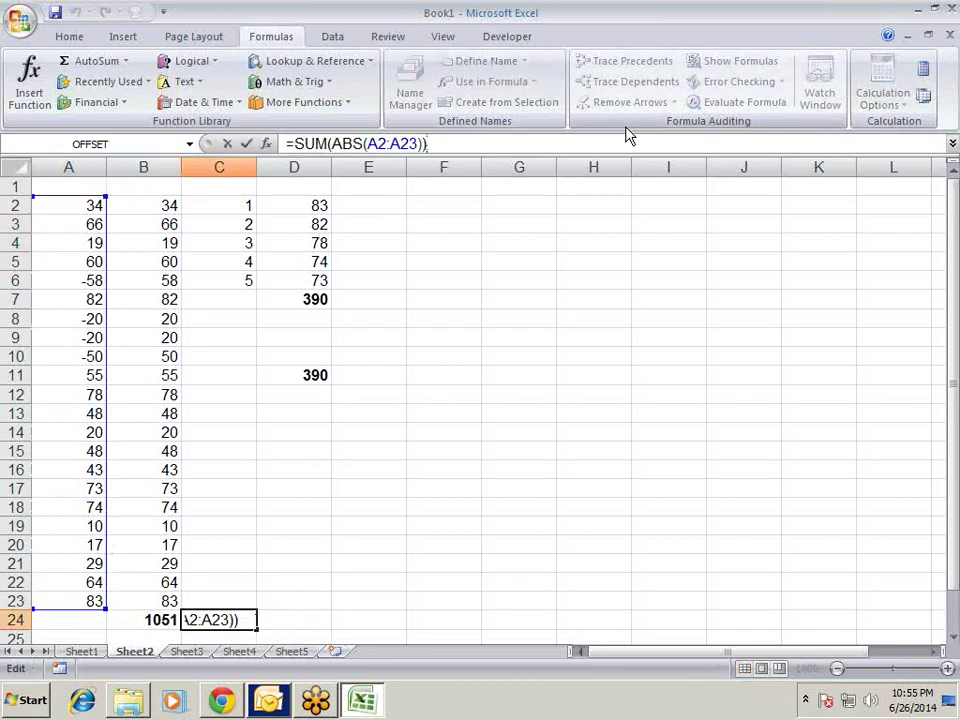
key(ctrl+shift+Return)
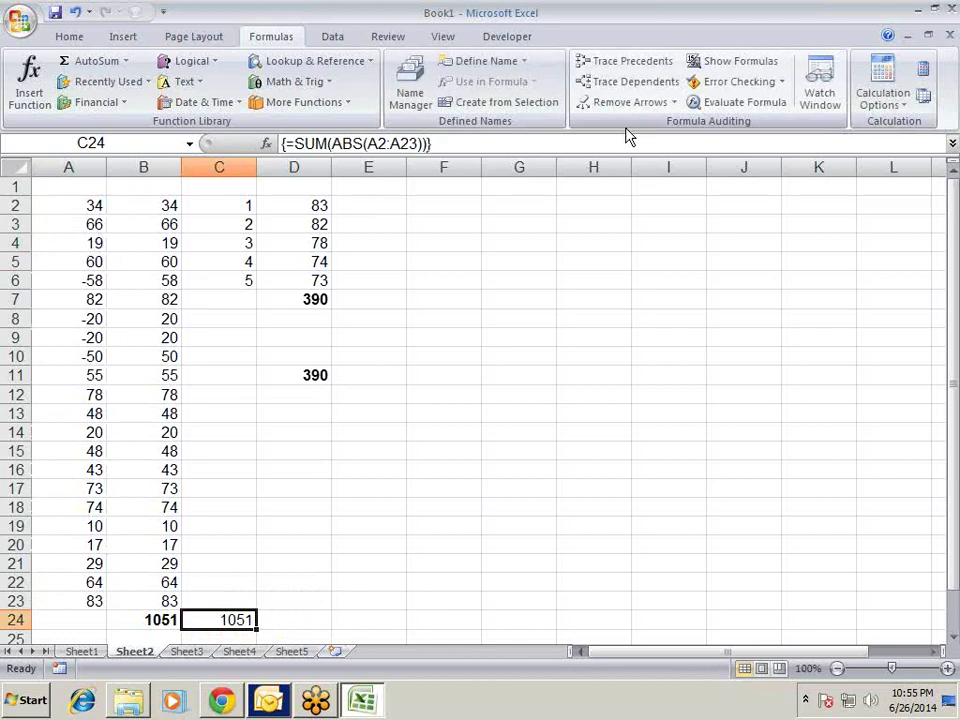
key(ctrl+b)
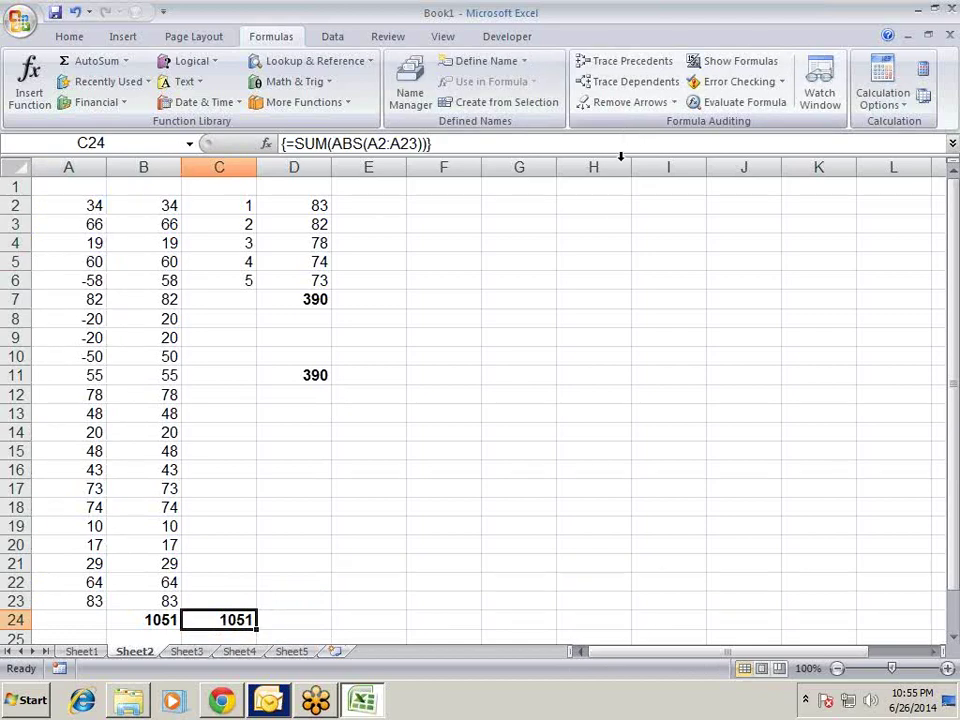
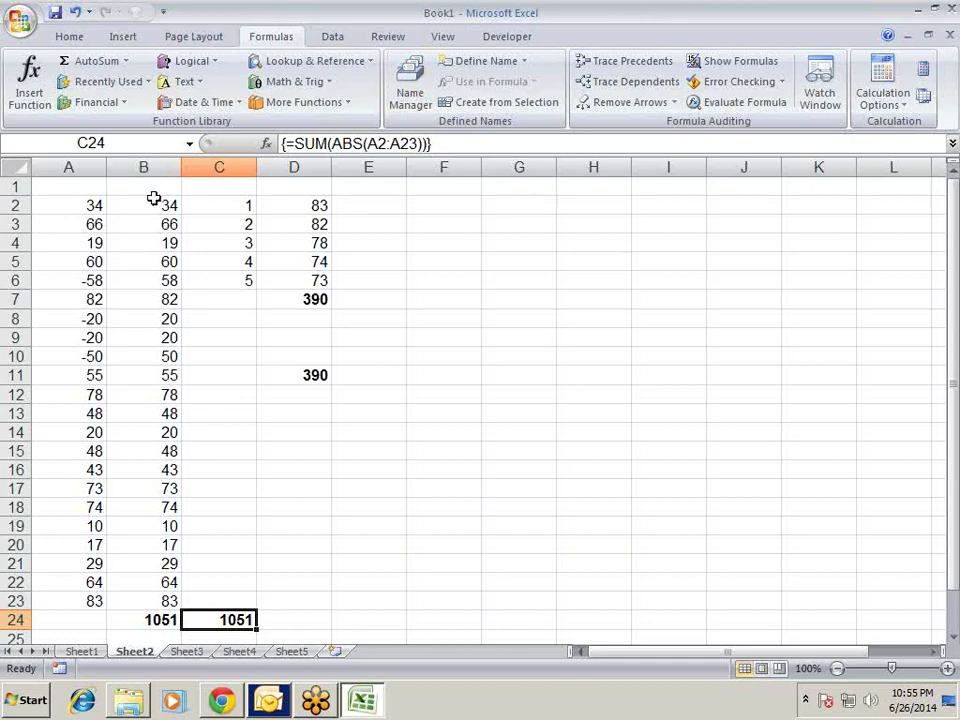
Step: Copy the absolute values in B2:B23 and paste them as values only over column A starting at A2
drag(154, 197, 160, 604)
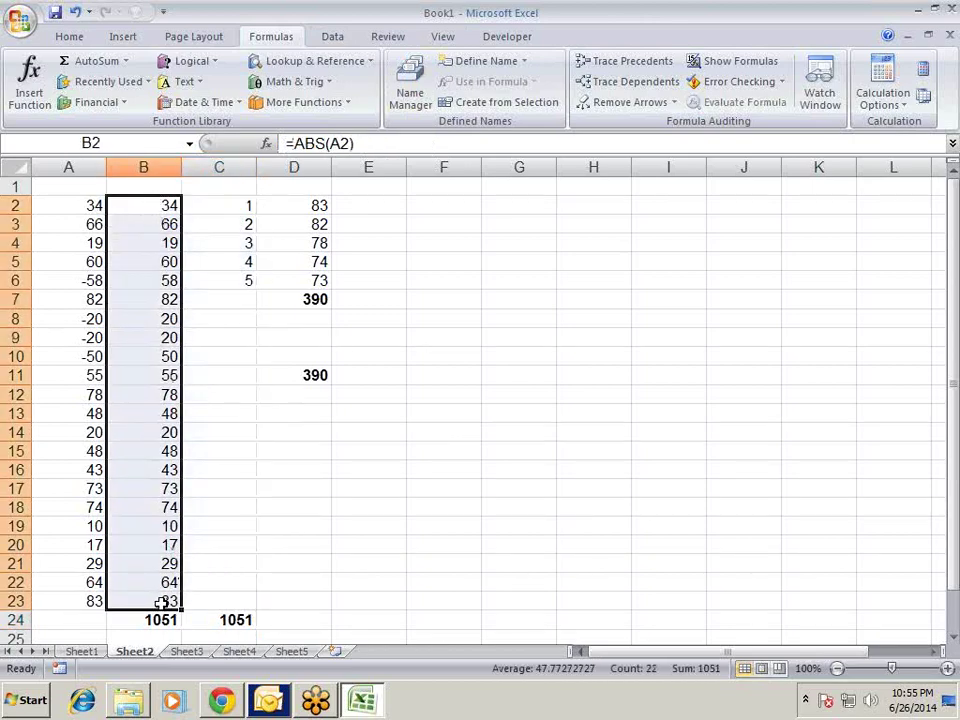
key(ctrl+c)
key(Left)
key(ctrl+alt+v)
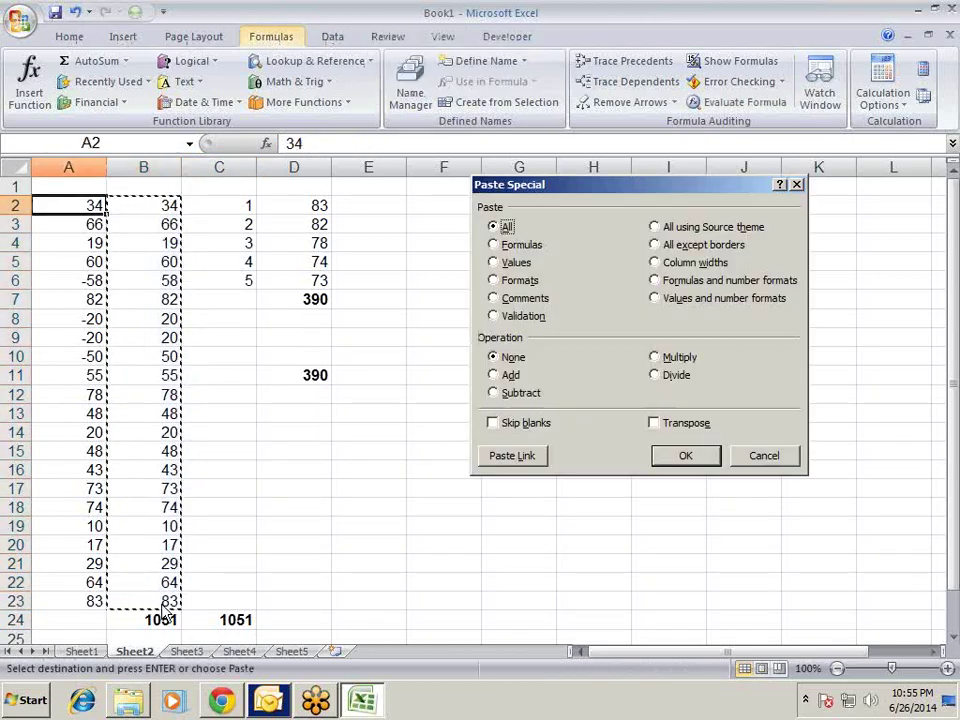
key(v)
key(Return)
Step: Clear the old helper data in B2:E25 and return to cell B2
key(Right)
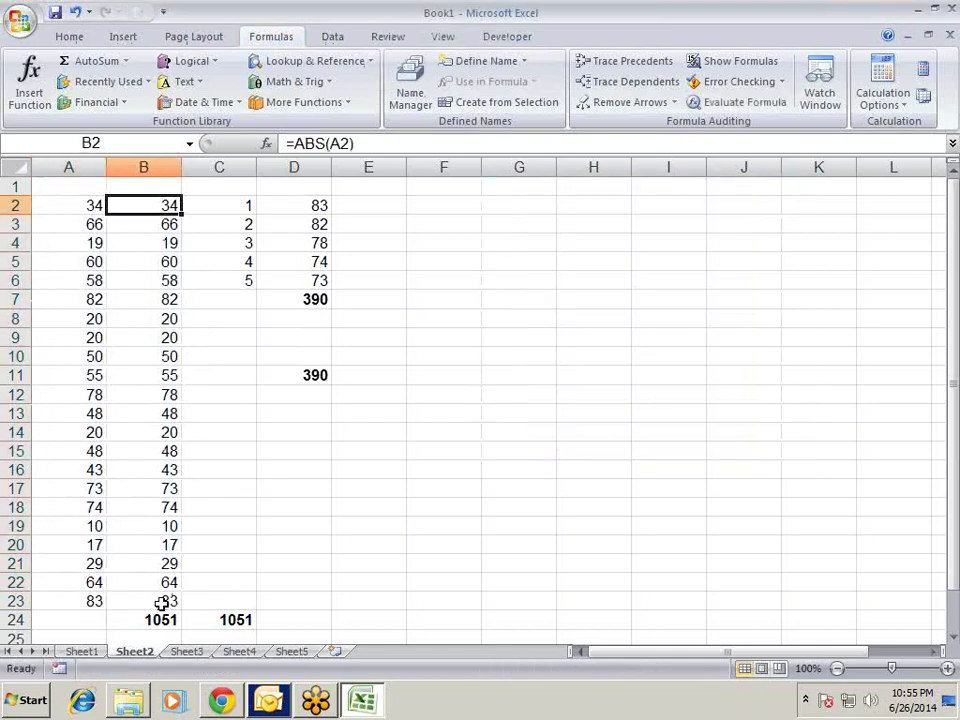
key(shift+Right)
key(shift+Right)
key(shift+Right)
key(shift+Down)
key(shift+Down)
key(shift+Down)
key(shift+Down)
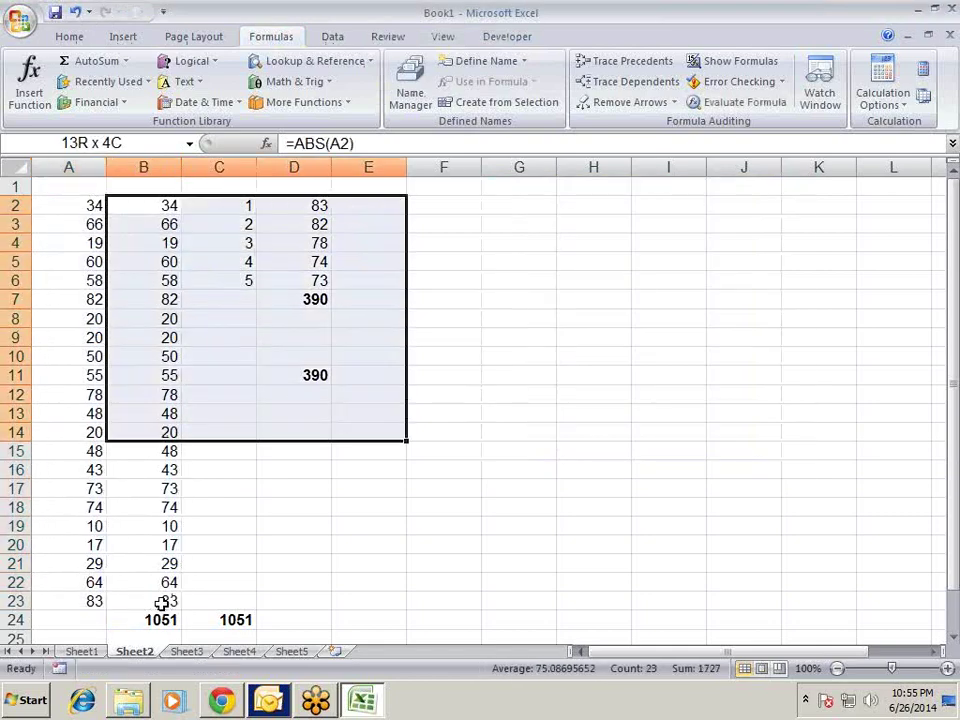
key(shift+Down)
key(shift+Down)
key(shift+Down)
key(Delete)
key(Up)
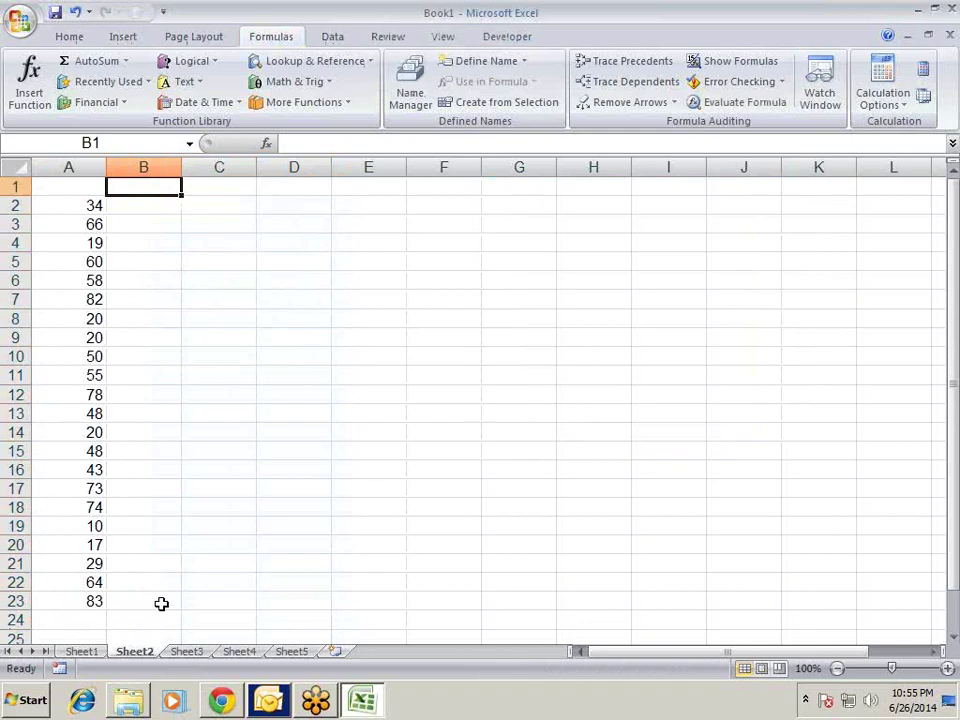
key(Down)
Step: Enter =A2>50 in cell B2
text(=)
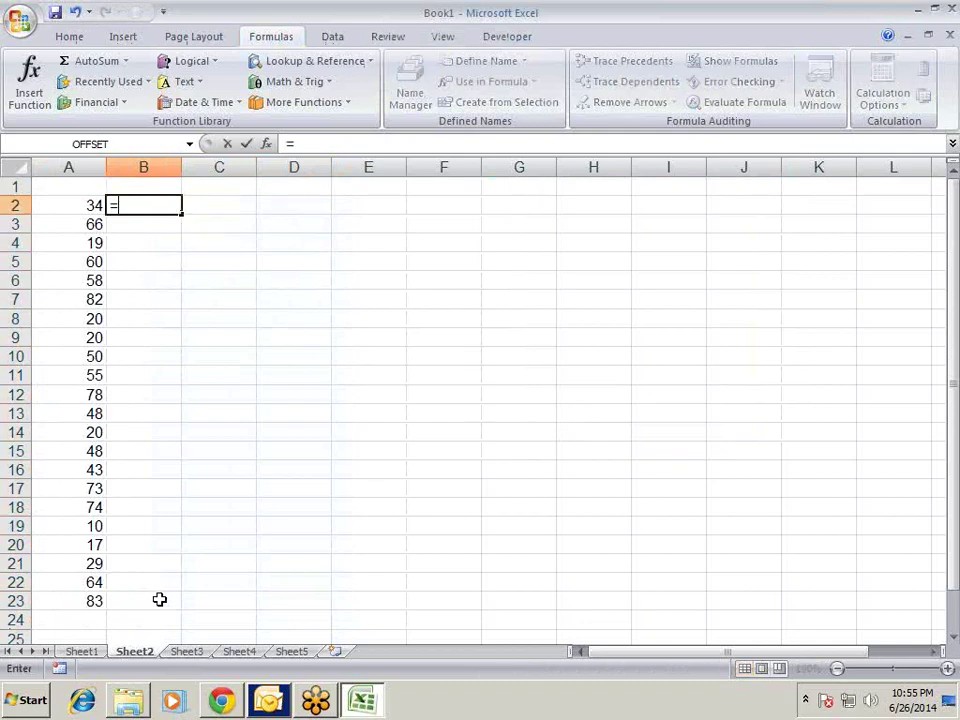
key(Left)
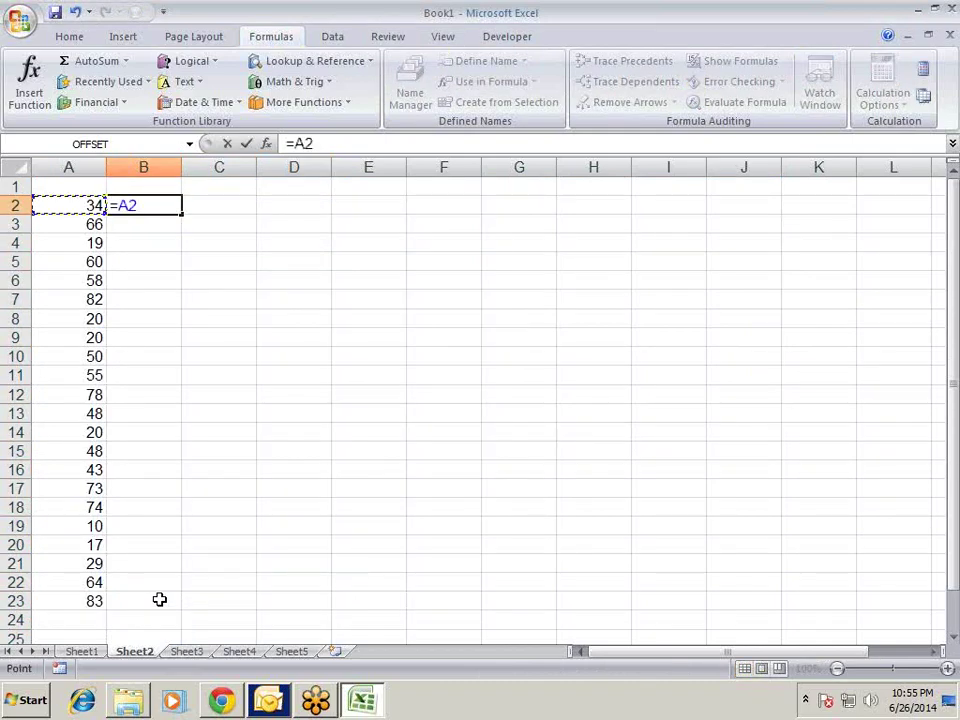
text(>5)
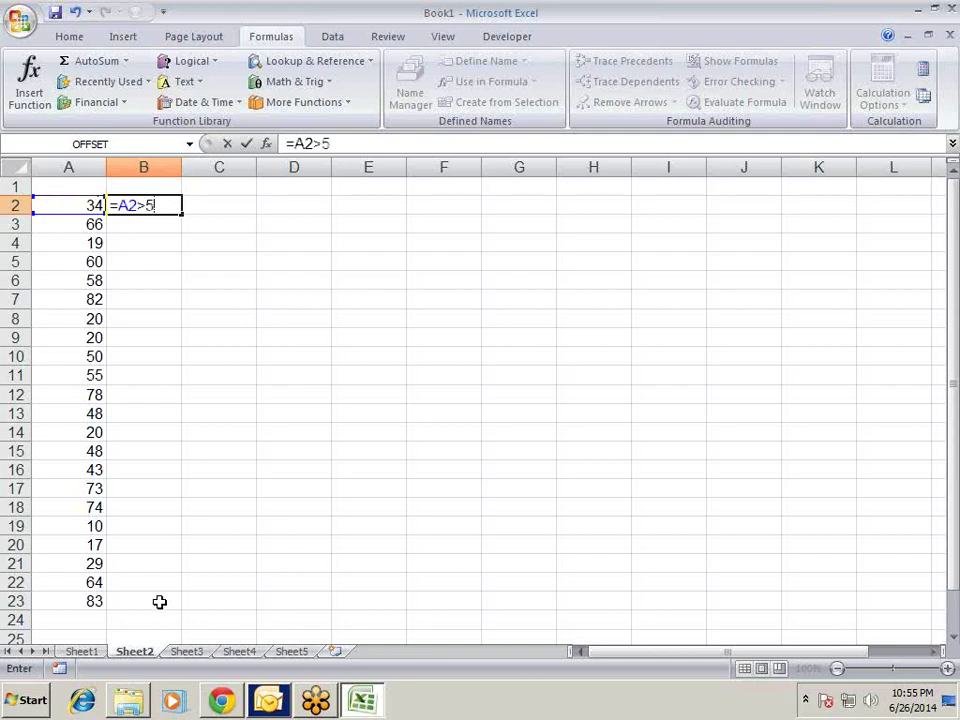
text(0)
key(Return)
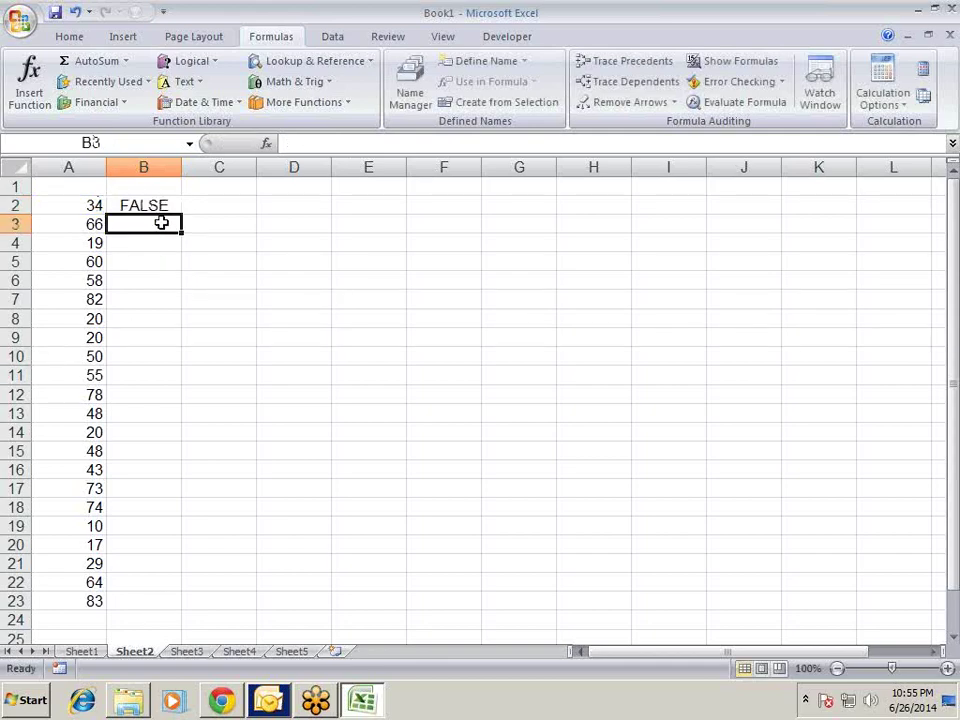
Step: Fill the =A2>50 test down to B23 and check the TRUE/FALSE results
click(161, 205)
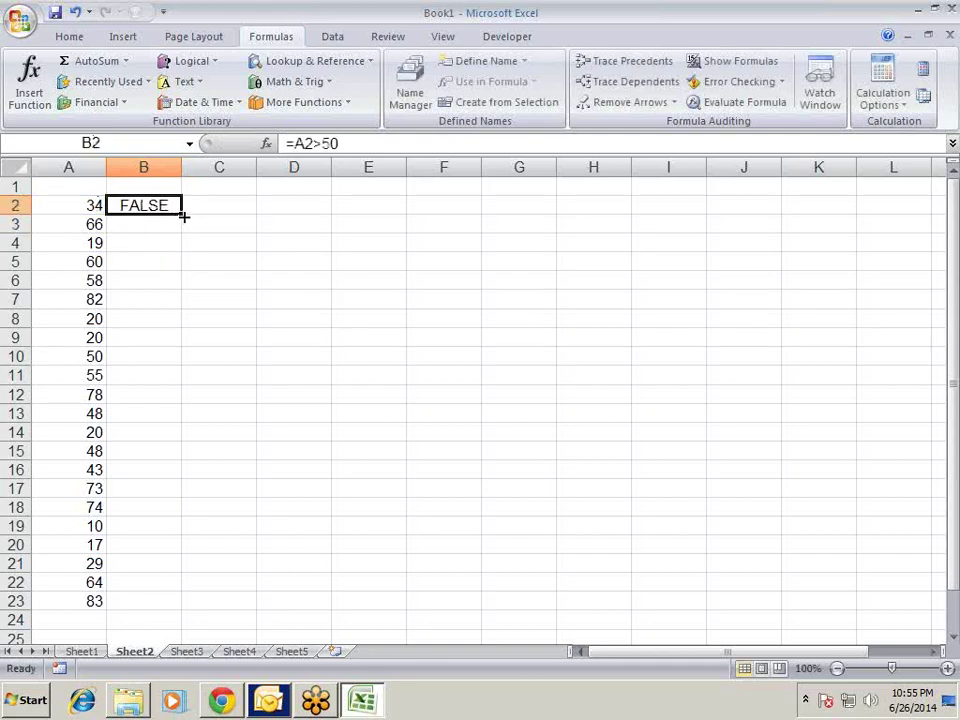
drag(184, 216, 150, 608)
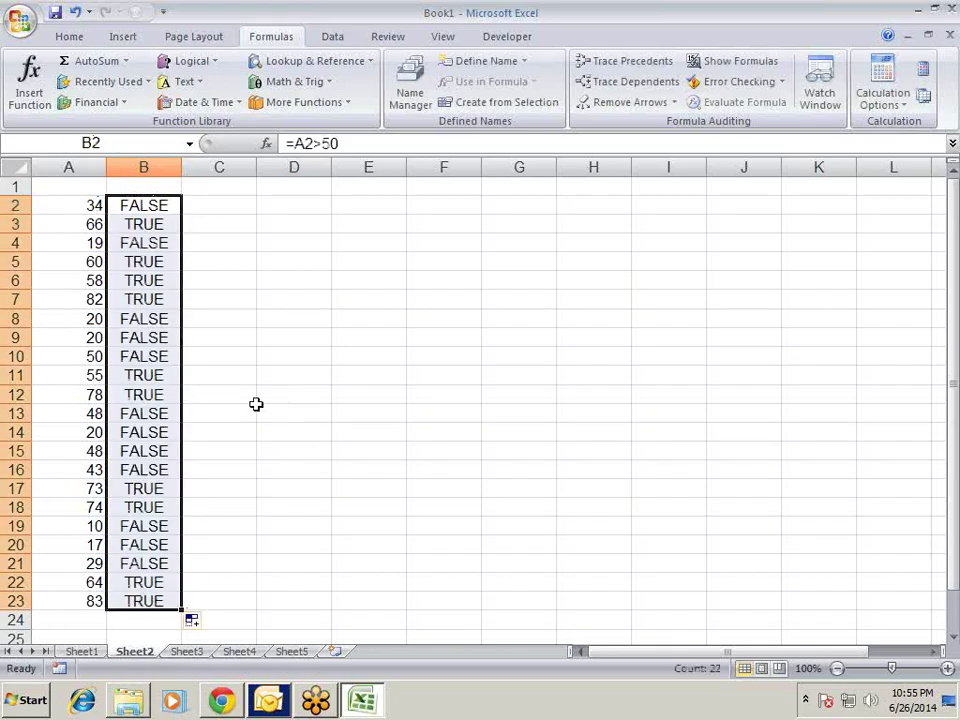
click(223, 428)
click(175, 300)
click(161, 262)
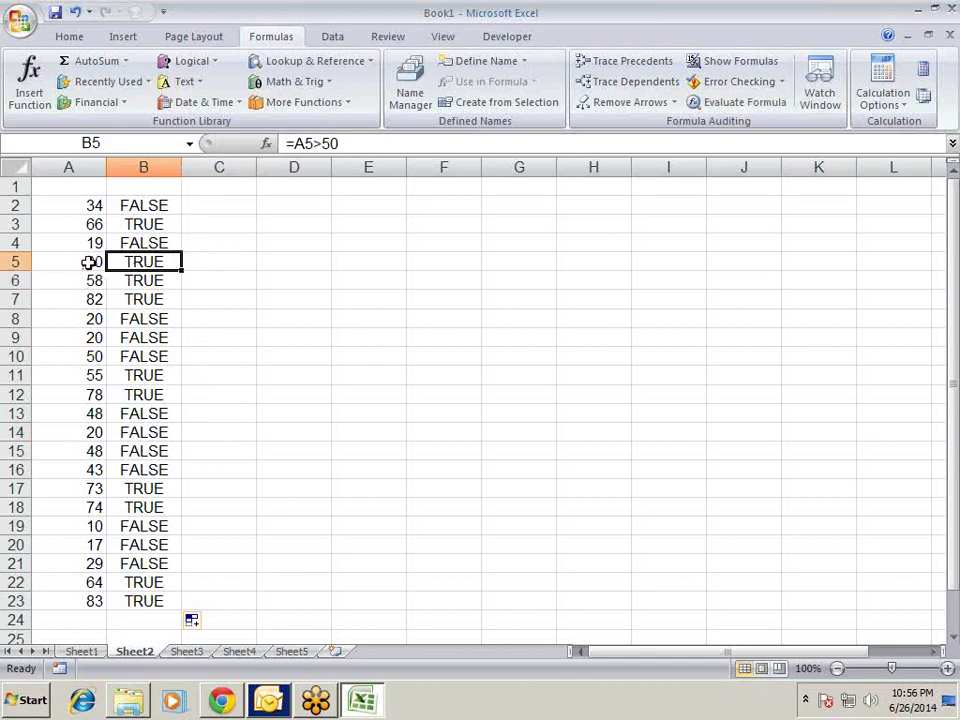
click(122, 618)
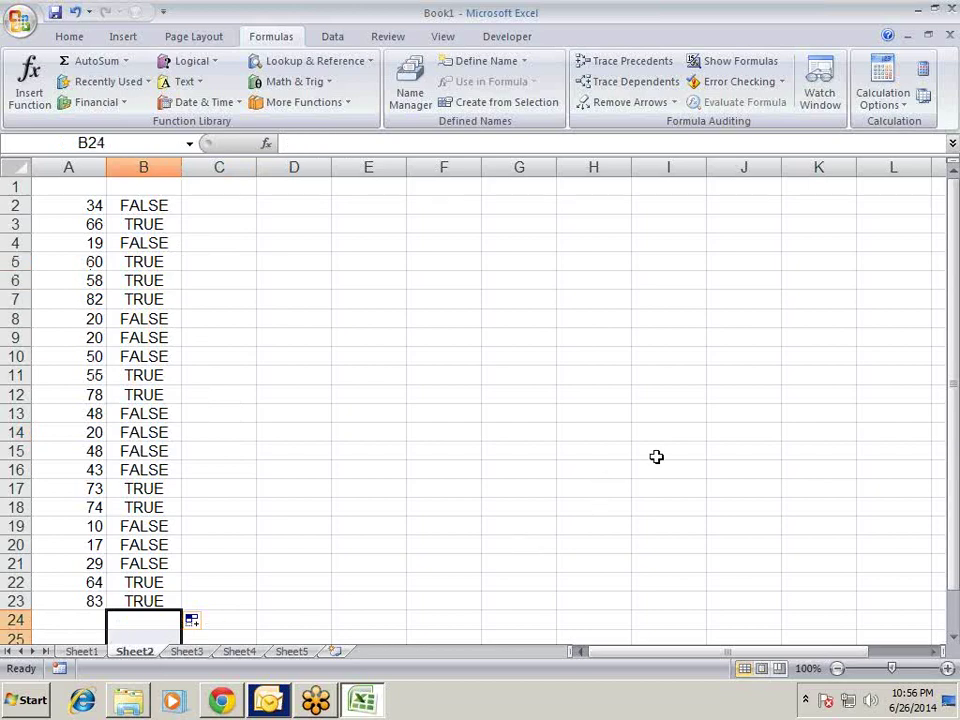
Step: Enter =SUMIF(B2:B23,TRUE,A2:A23) in A24, giving a total of 693
key(Left)
text(=)
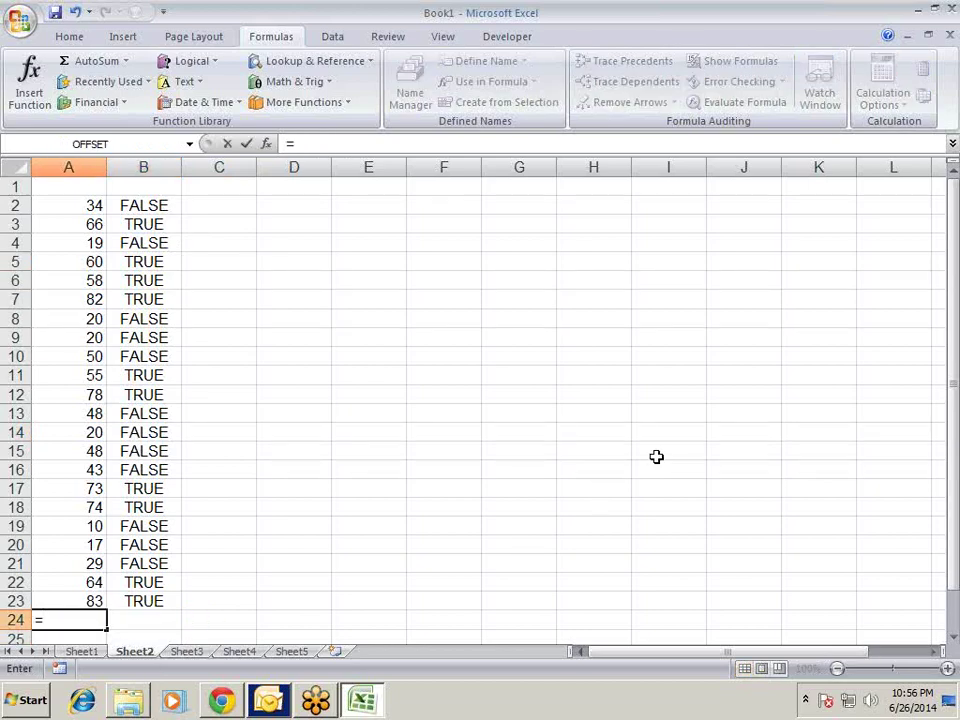
text(SUM)
key(Down)
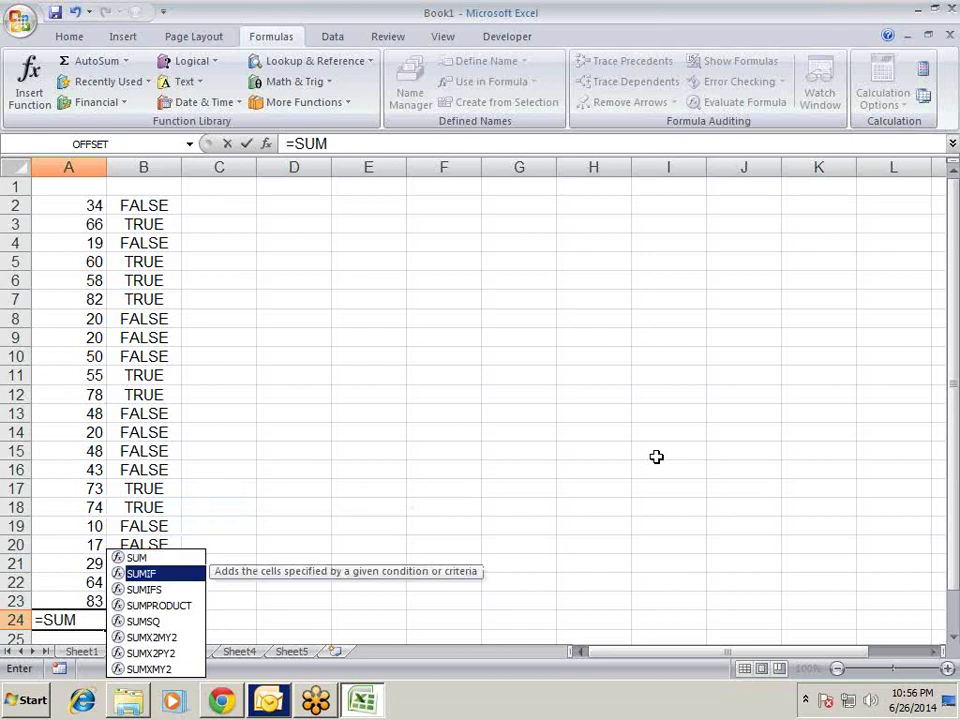
key(Tab)
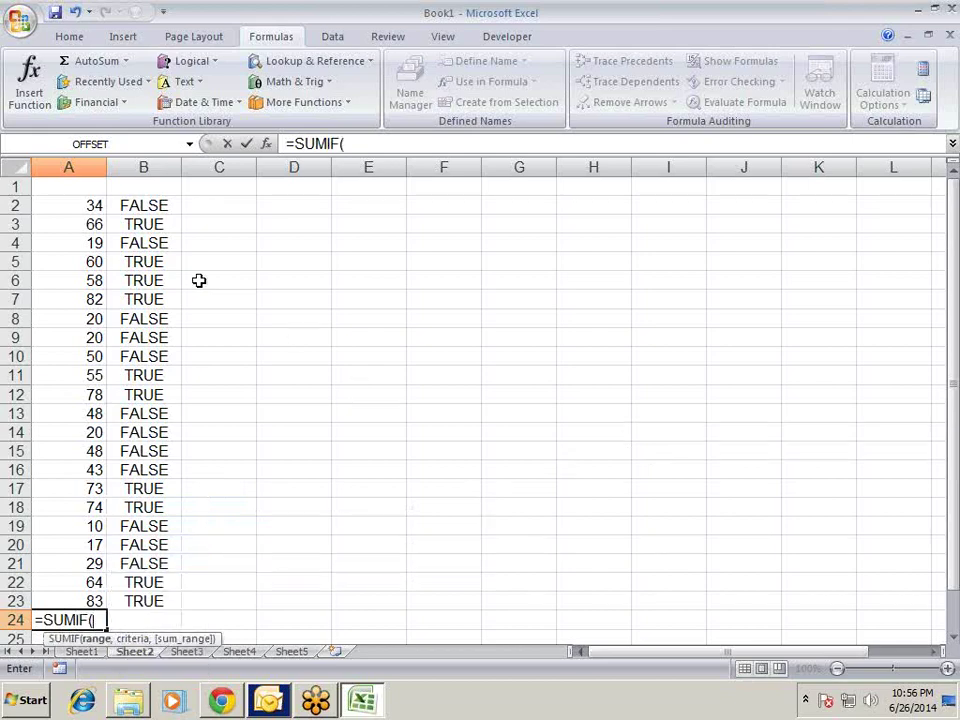
mouse_move(137, 207)
mouse_down()
mouse_move(154, 540)
mouse_move(184, 553)
mouse_up()
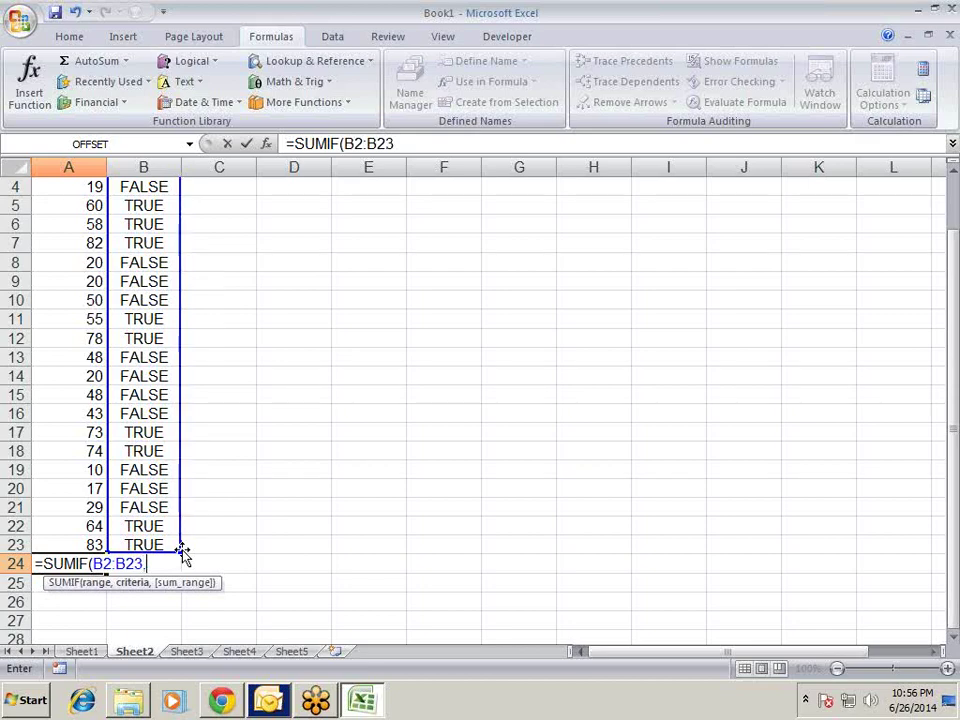
text(,)
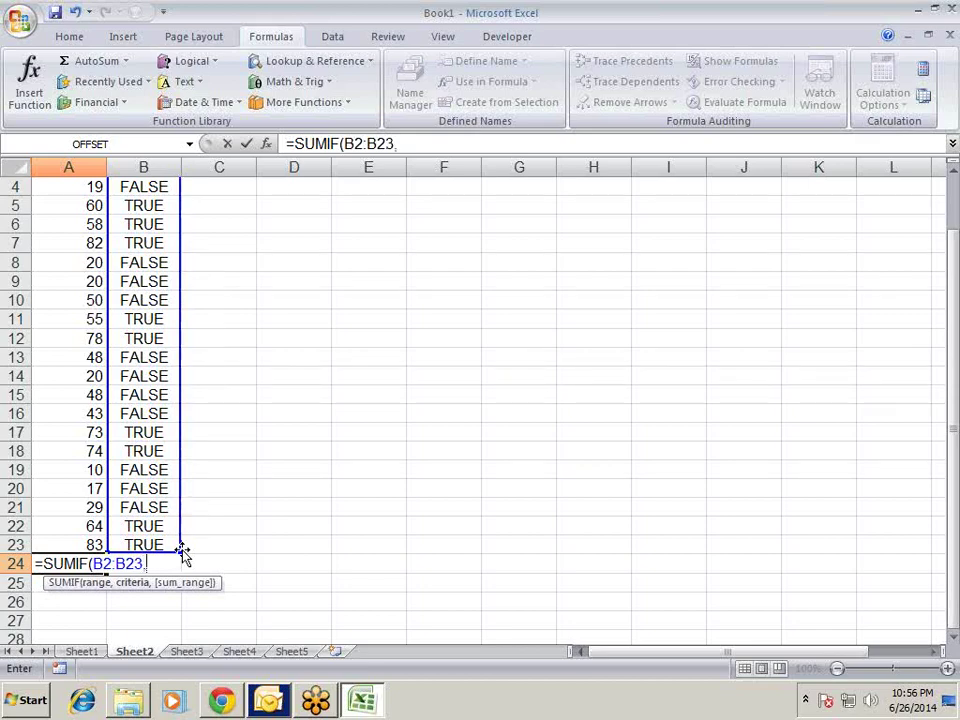
text(TRUE,)
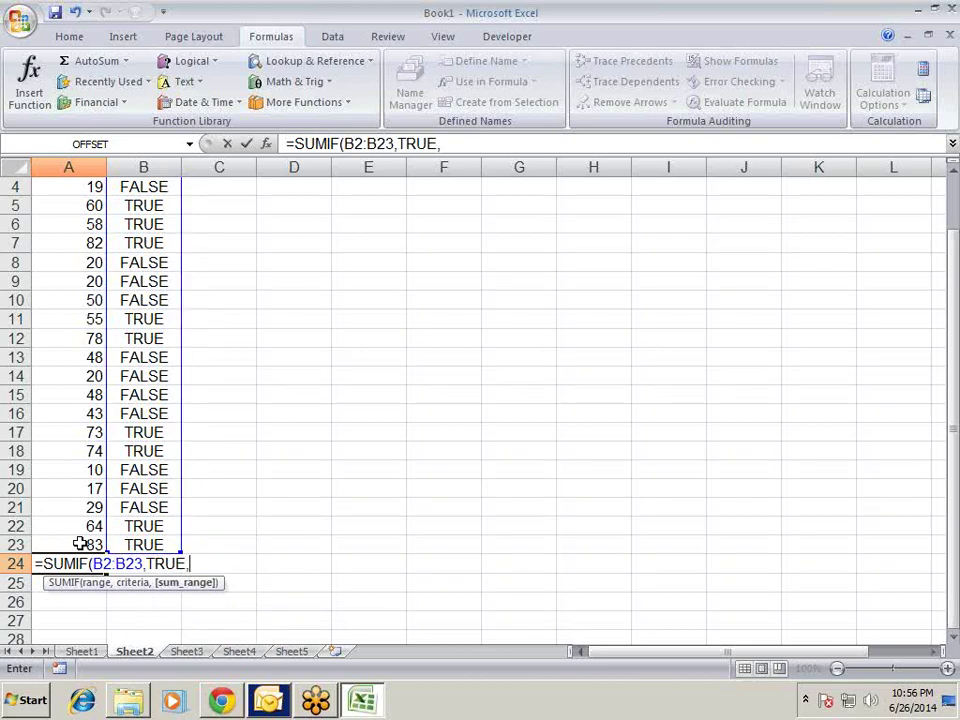
drag(79, 544, 82, 205)
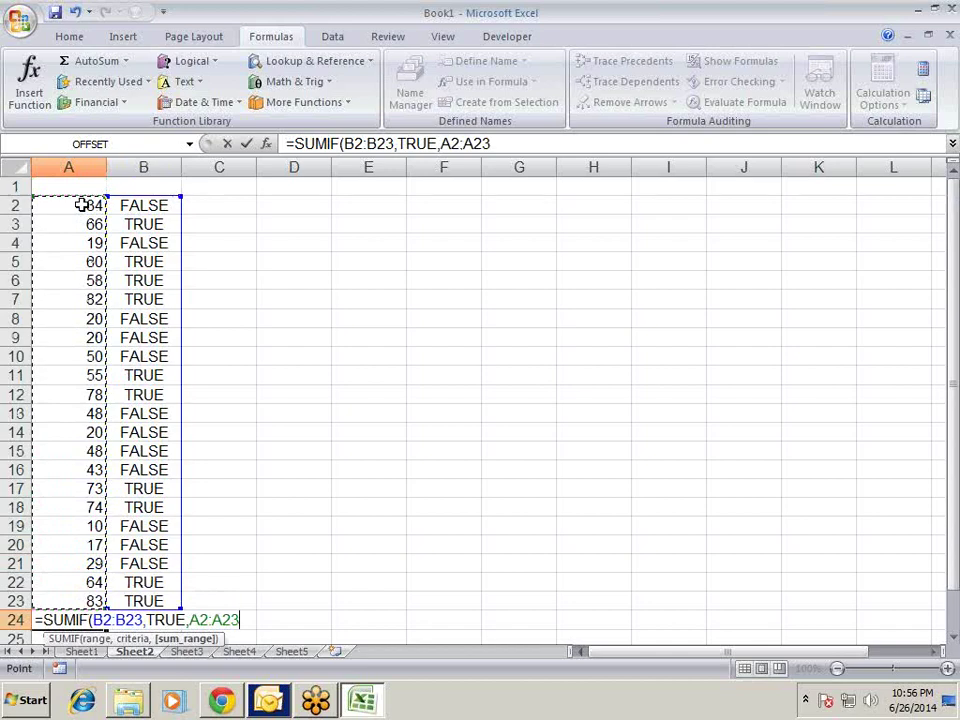
text())
key(Return)
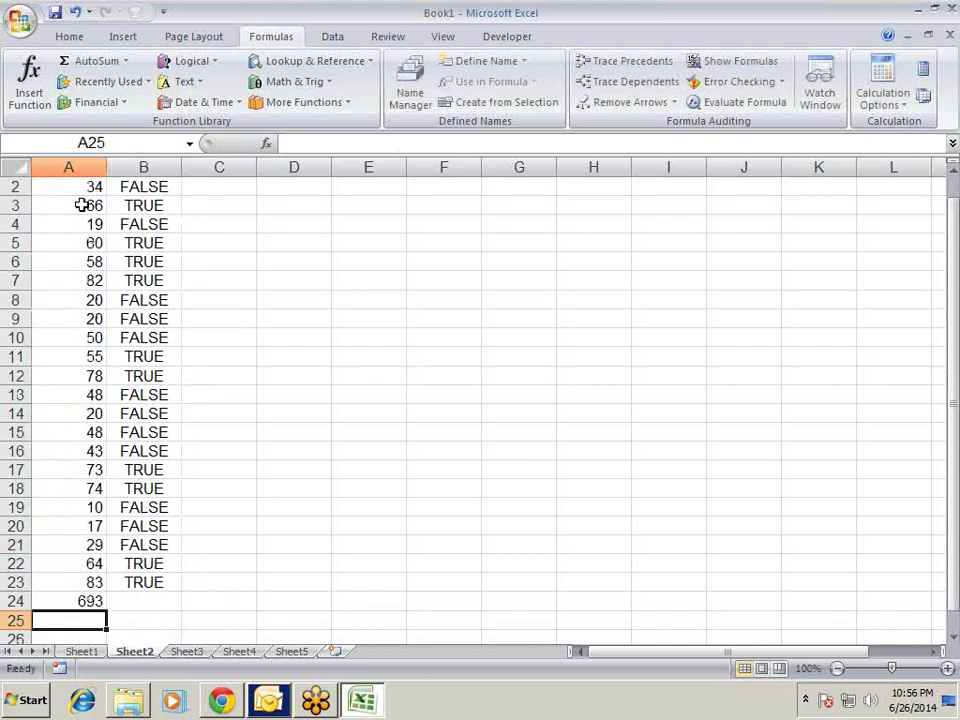
Step: Make the 693 total in A24 bold
key(Up)
key(ctrl+b)
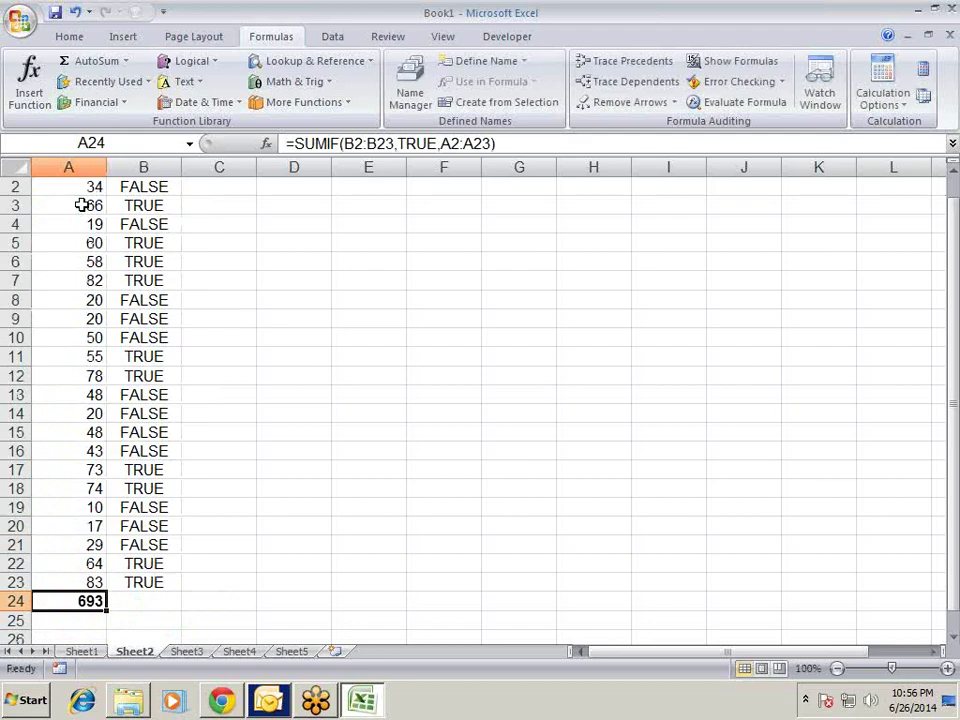
key(Right)
key(Right)
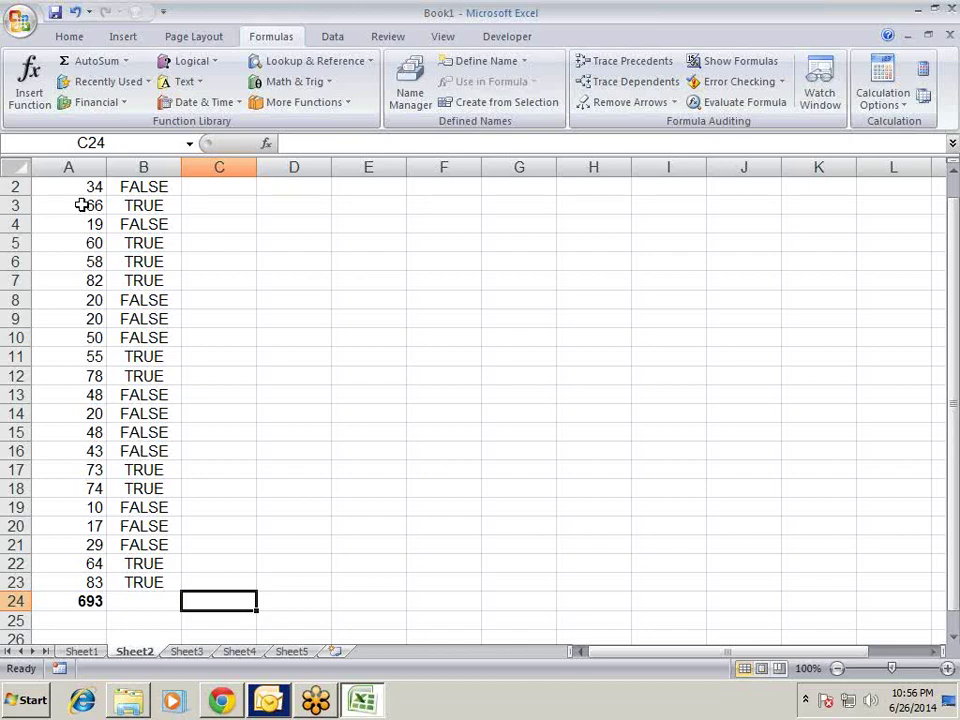
Step: Type =SUM(IF(A2:A23>50 in C24 and select the A2:A23 reference within it
text(=)
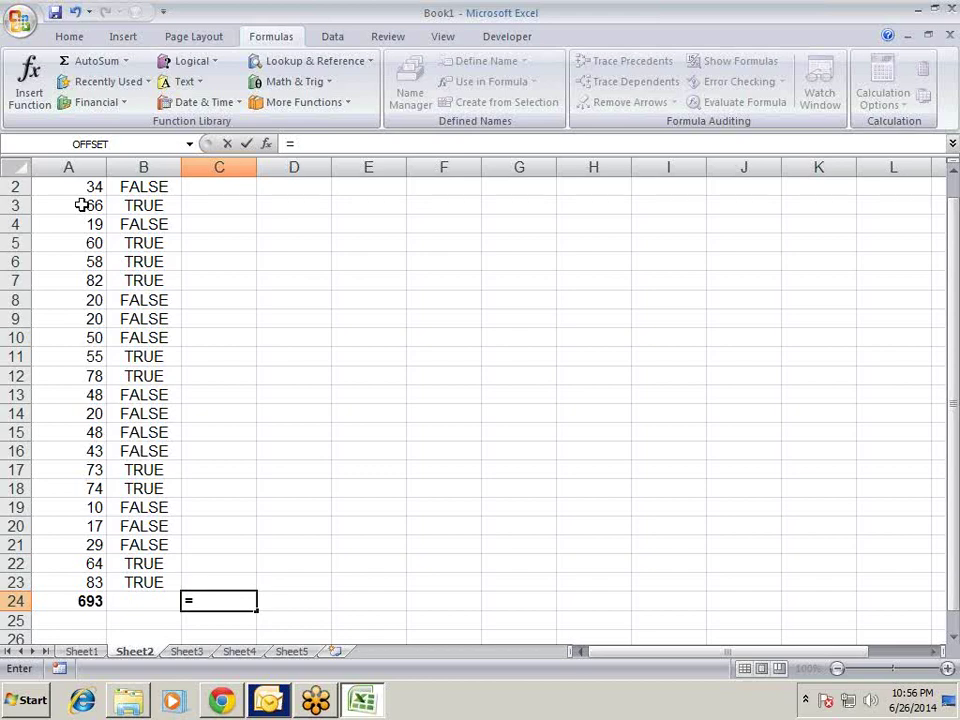
text(SUM)
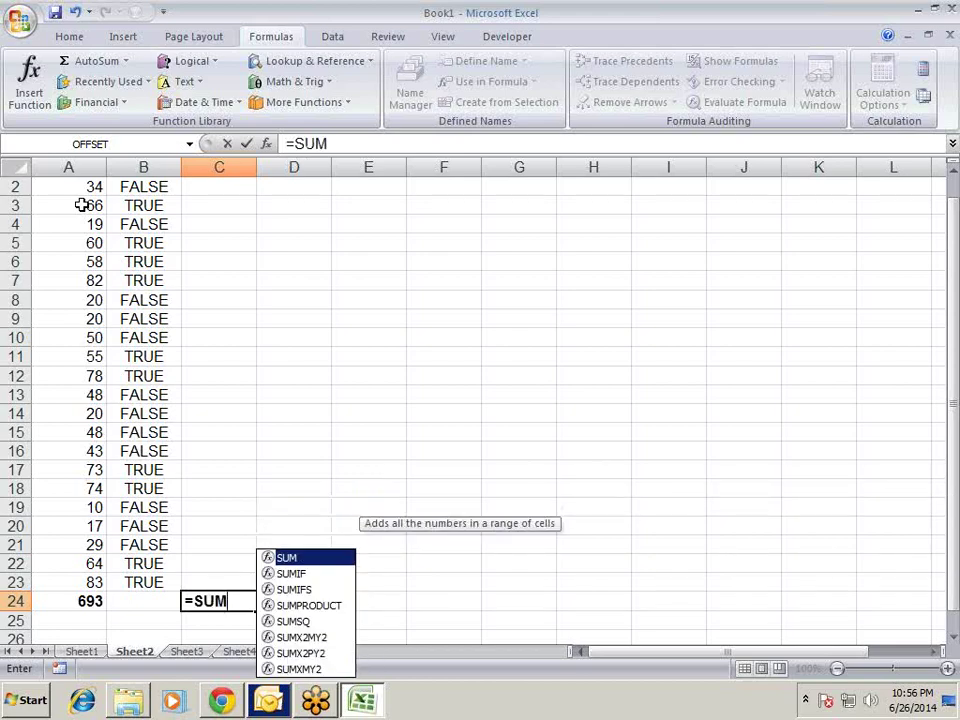
text(()
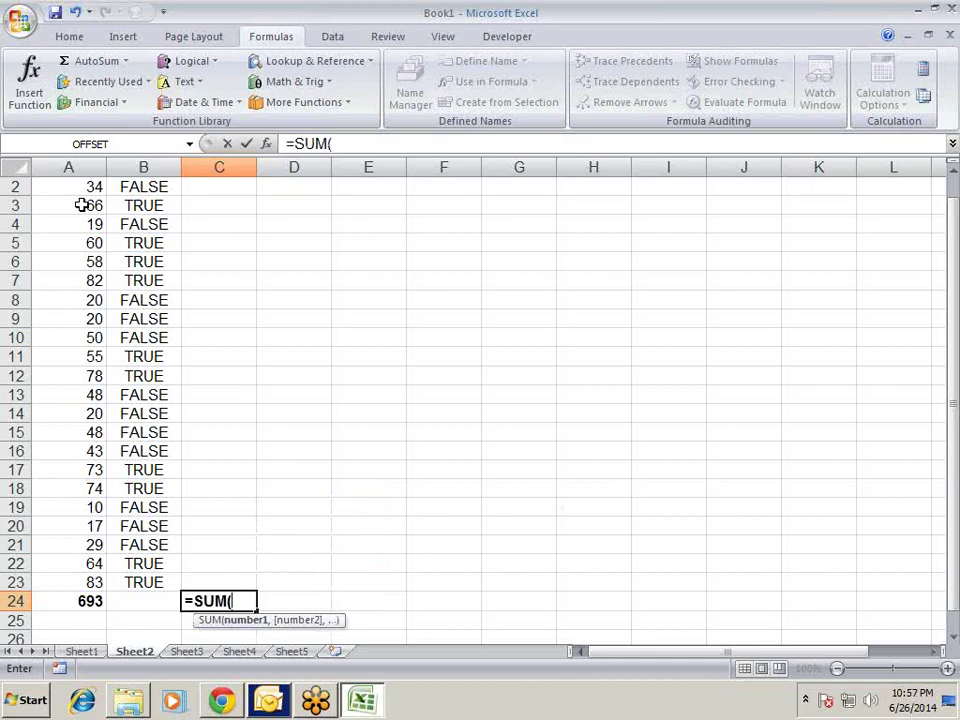
text(IF)
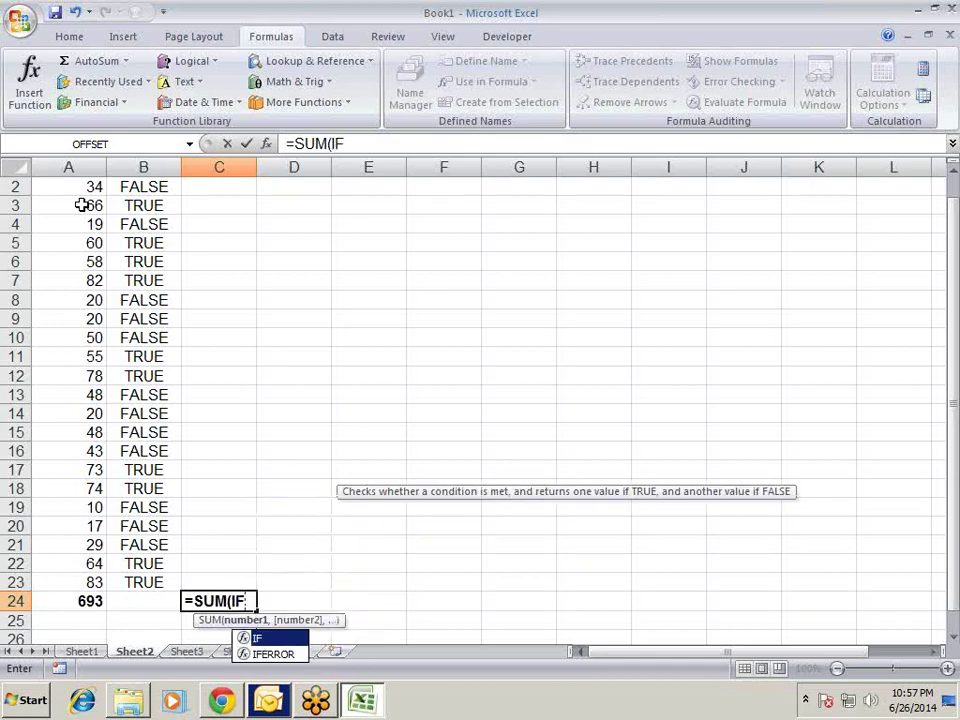
text(()
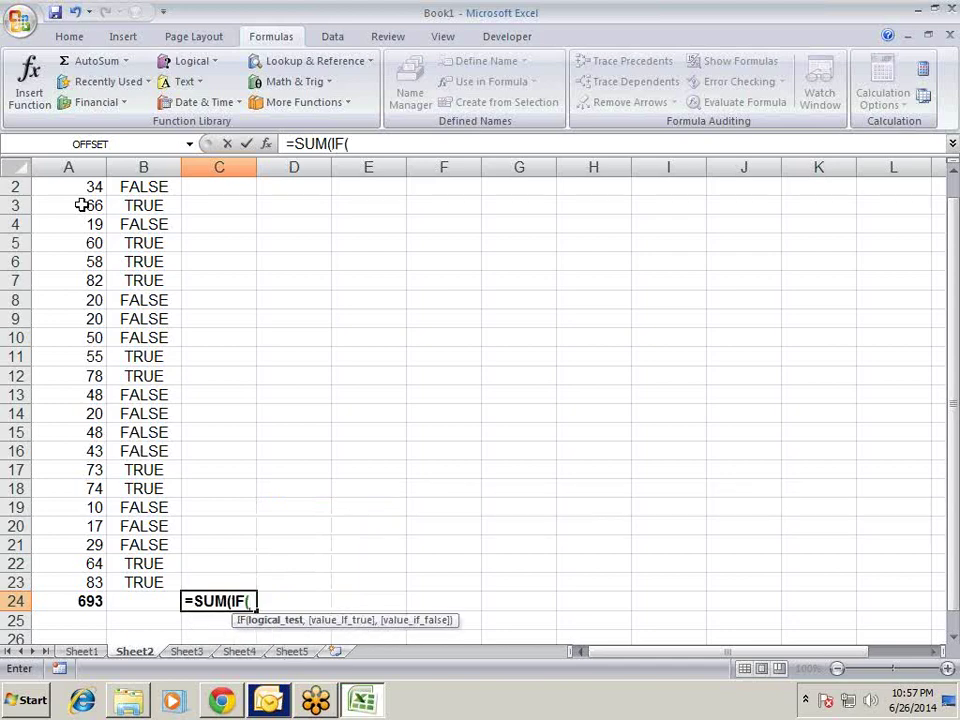
scroll(124, 252, up, 1)
drag(80, 187, 46, 598)
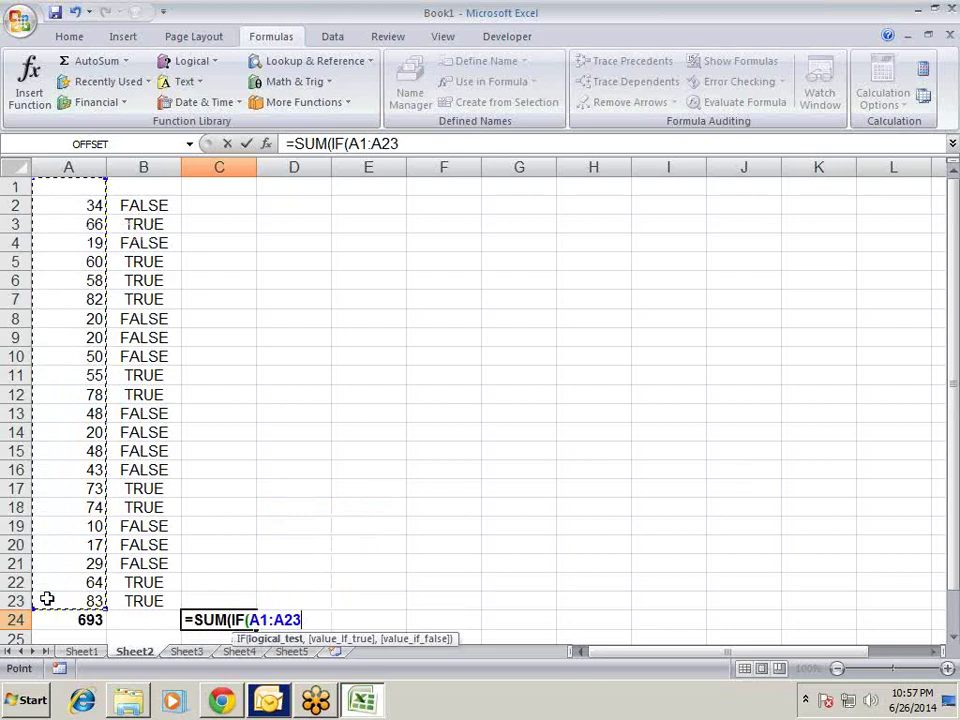
text(>50)
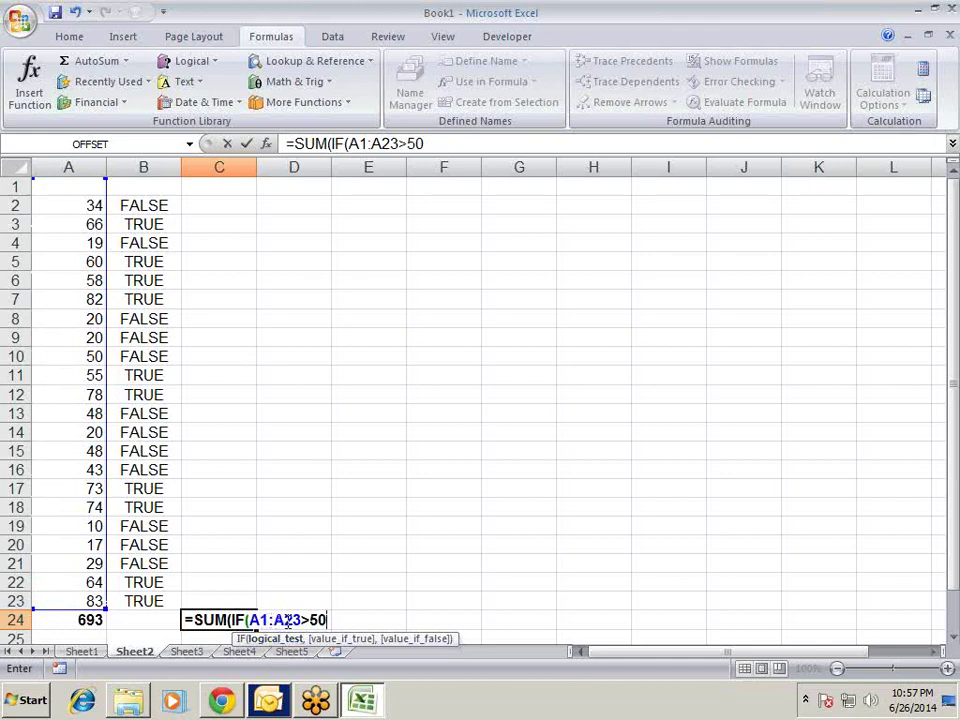
click(258, 621)
drag(98, 170, 100, 197)
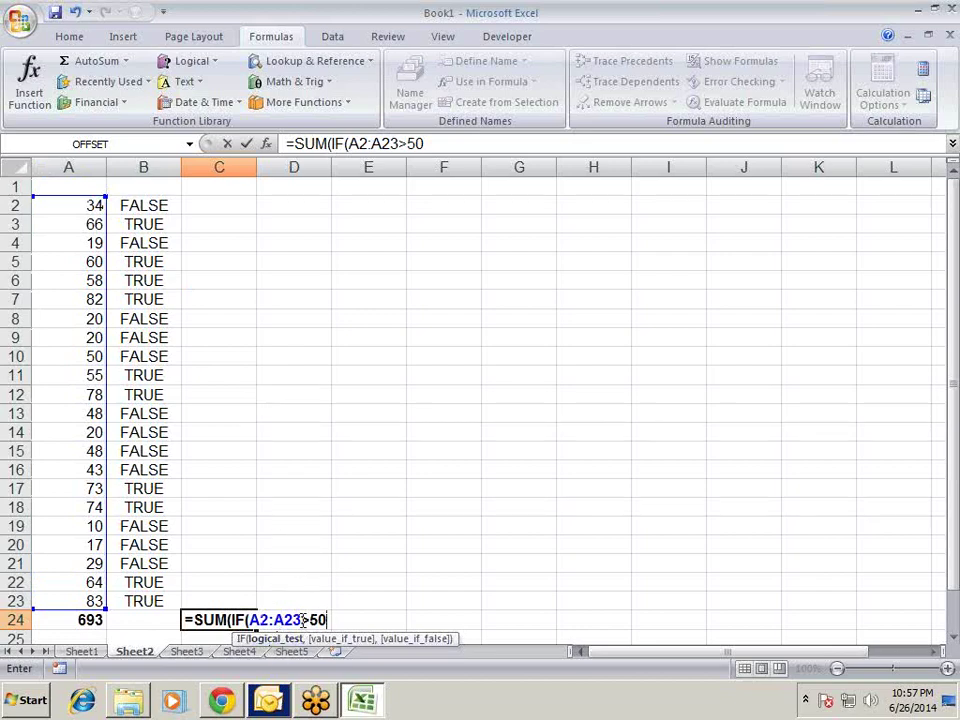
drag(301, 620, 251, 617)
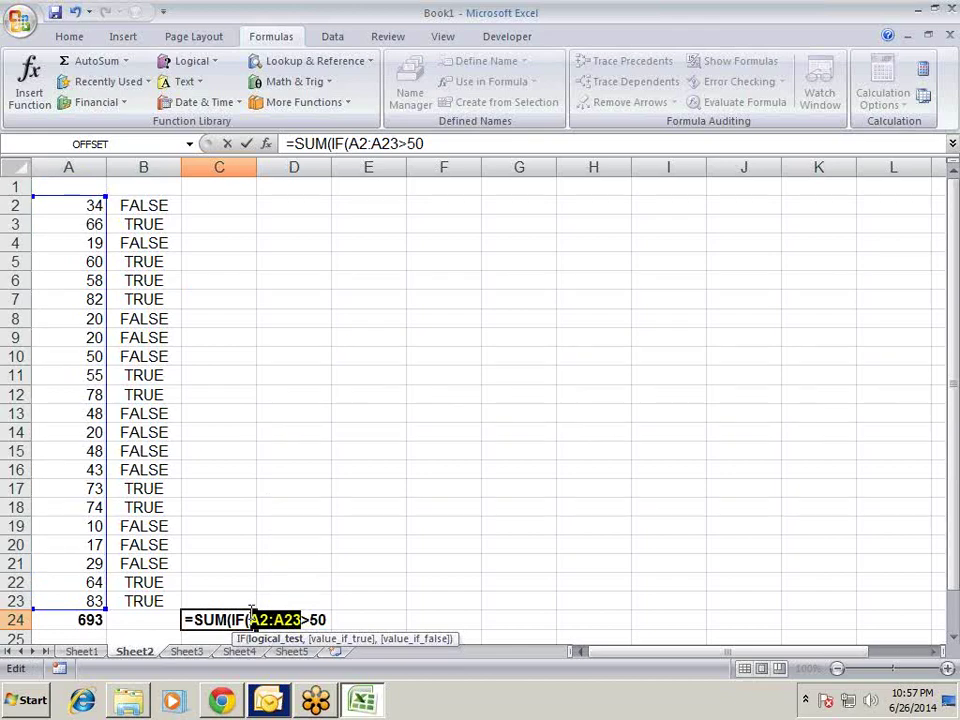
Step: Evaluate the selected reference with F9 to preview its values, then restore A2:A23
key(F9)
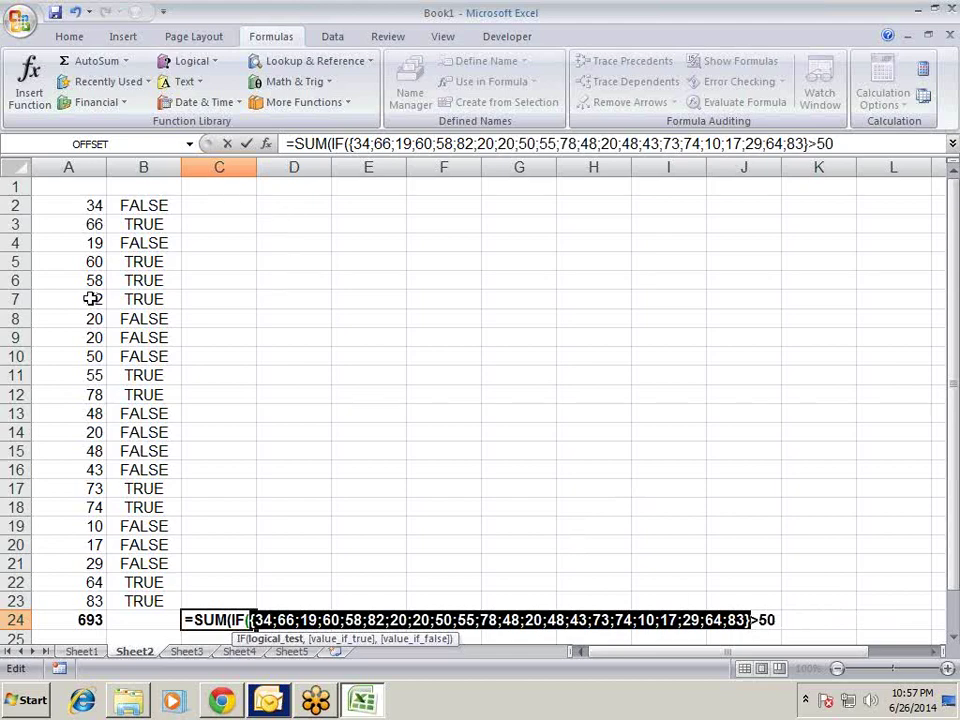
drag(86, 205, 106, 607)
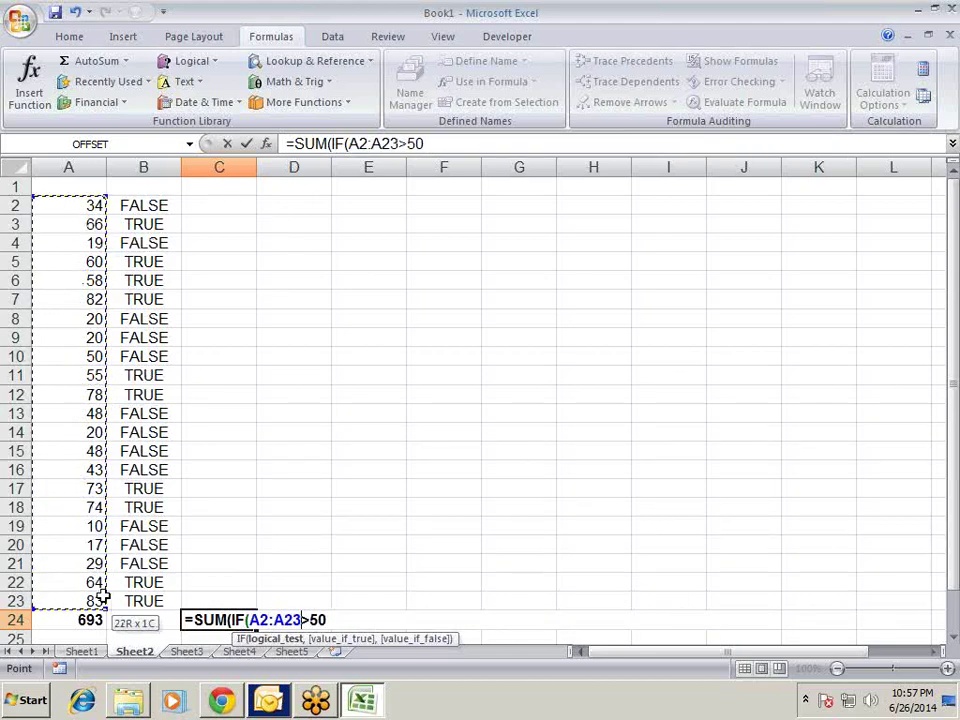
click(343, 619)
text(,)
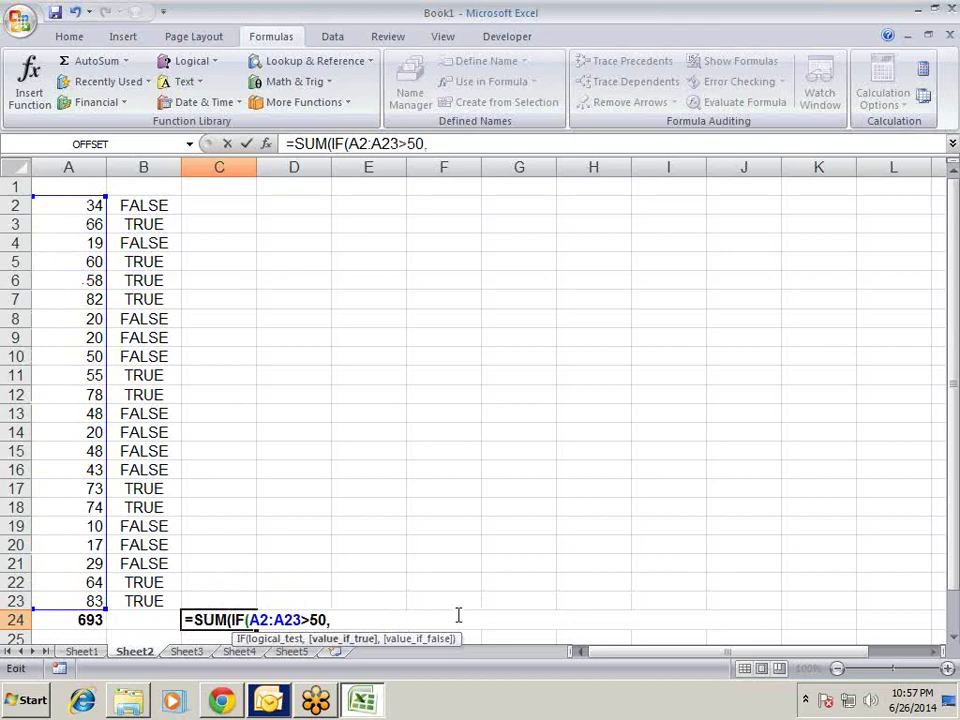
Step: Add a quote to the C24 formula, then decline Excel's correction and dismiss the error
text(")
click(90, 200)
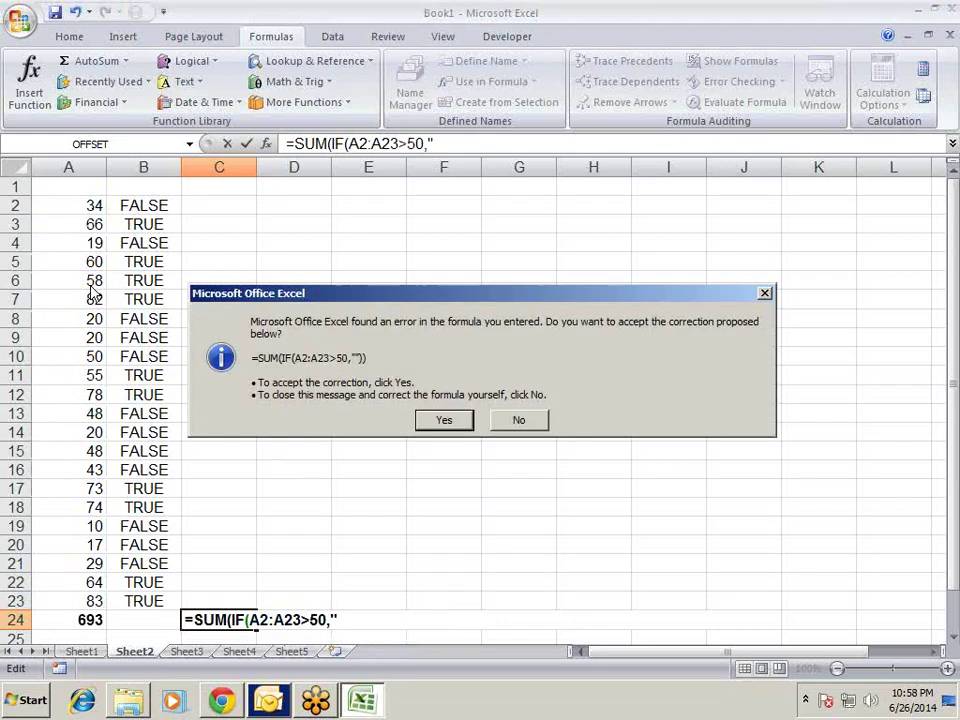
click(525, 420)
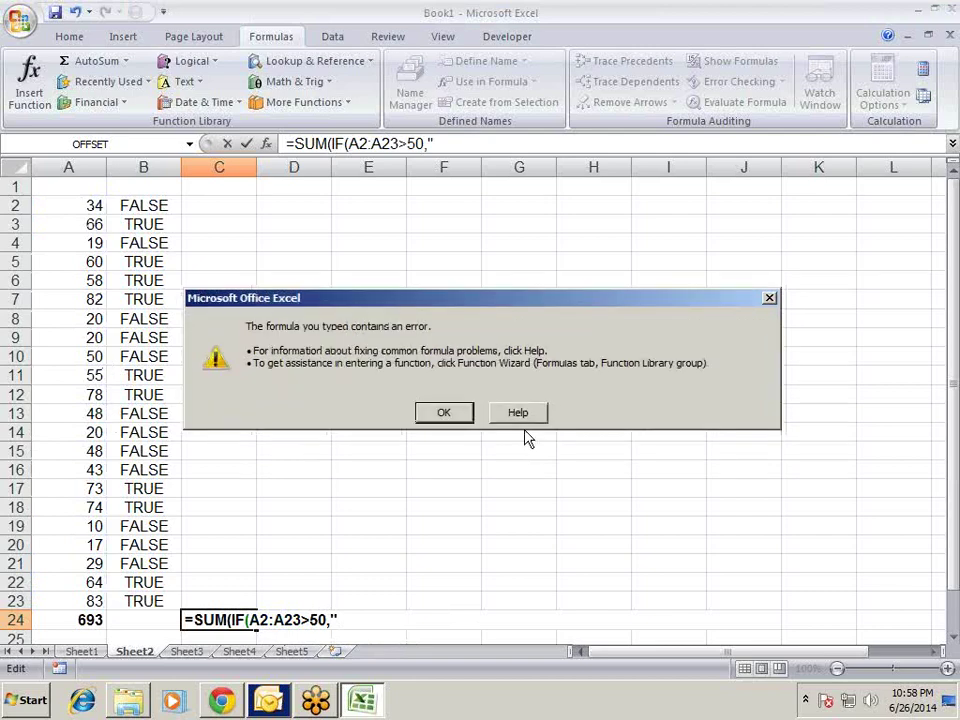
click(470, 412)
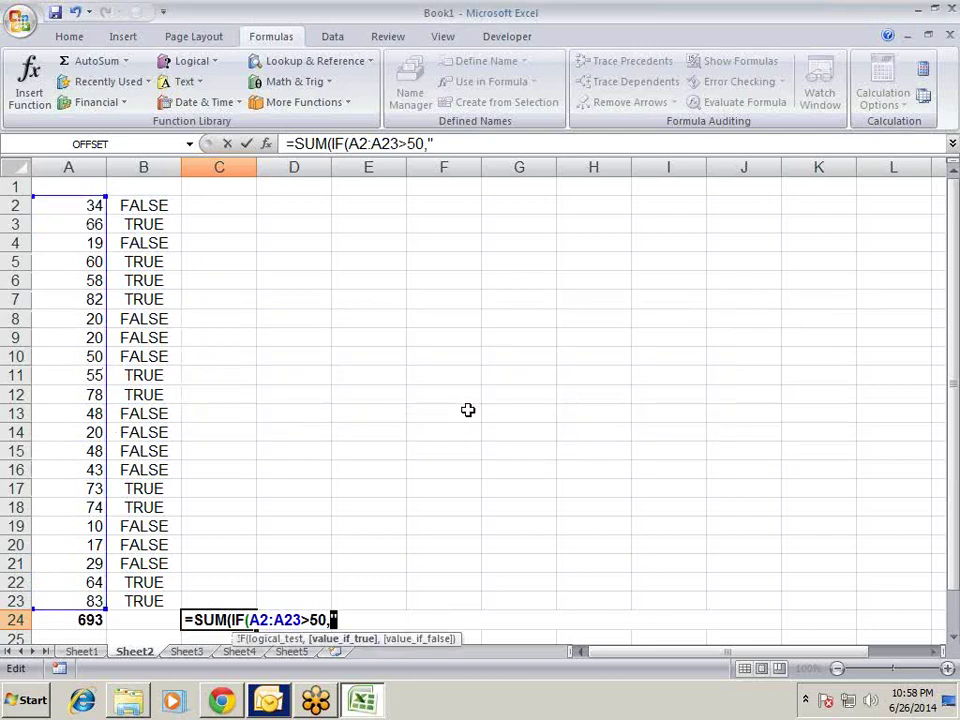
Step: Complete C24 as array formula {=SUM(IF(A2:A23>50,A2:A23,0))}, returning 693
key(BackSpace)
click(86, 205)
drag(86, 205, 86, 600)
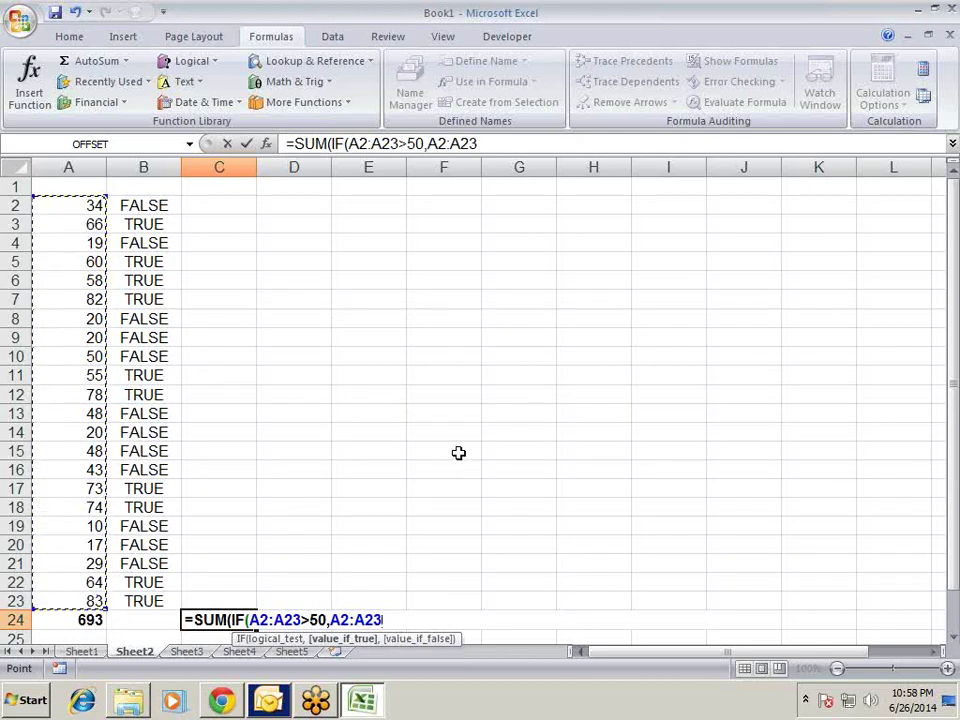
text(,)
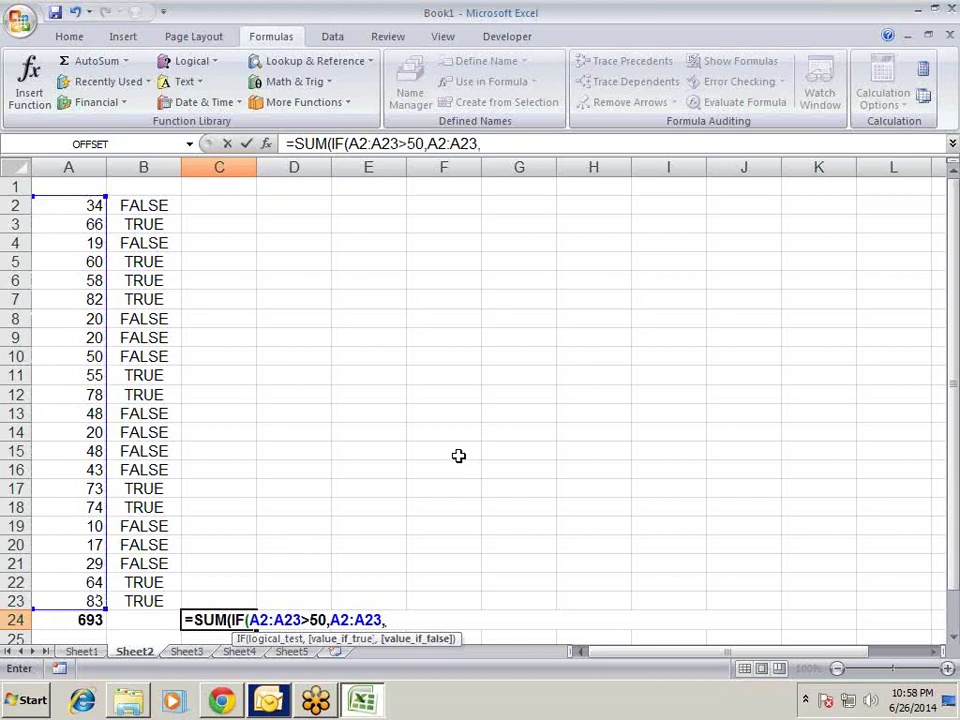
text(0)
text())
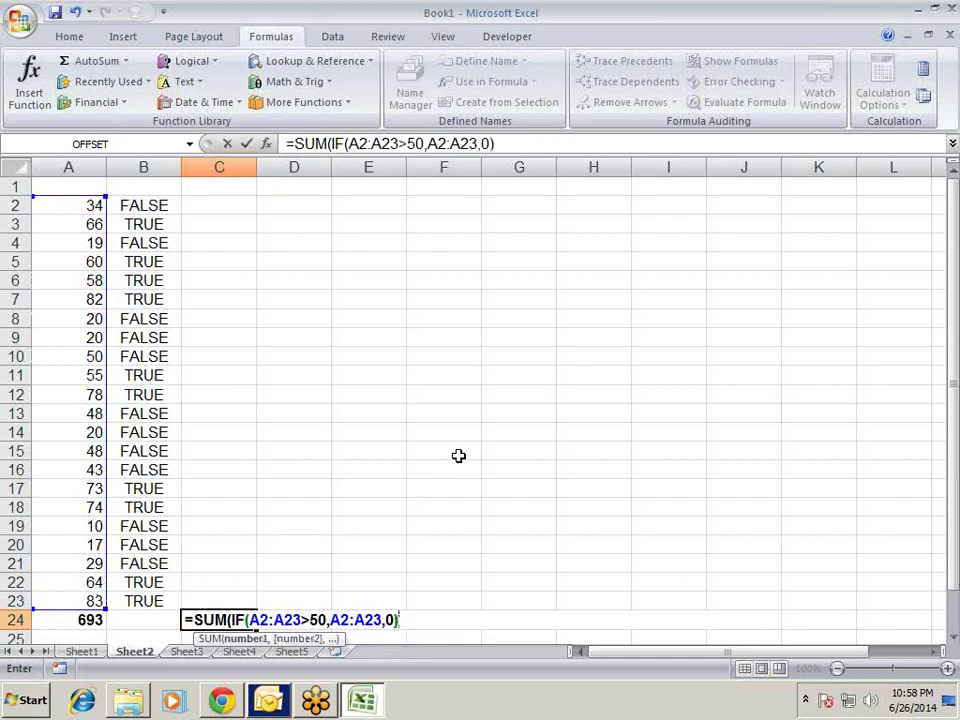
text())
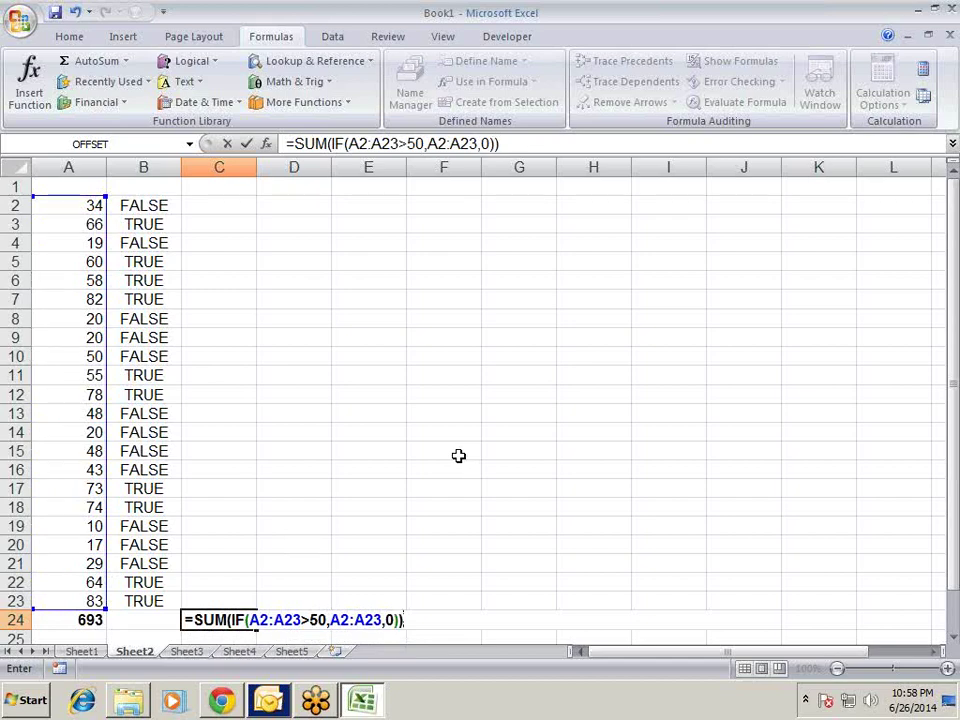
key(ctrl+shift+Return)
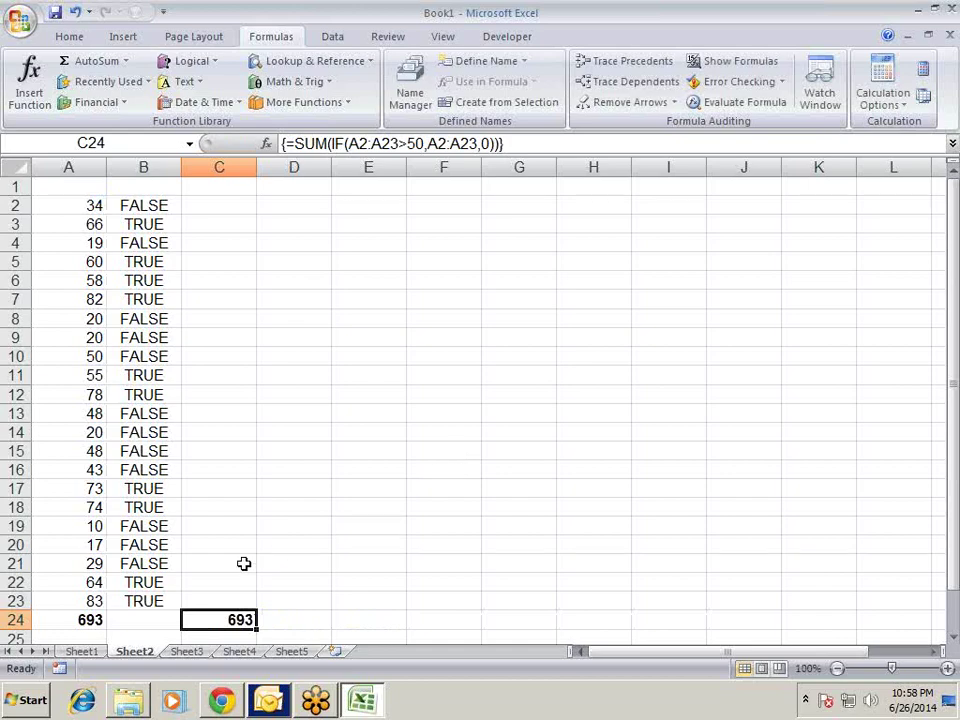
click(708, 110)
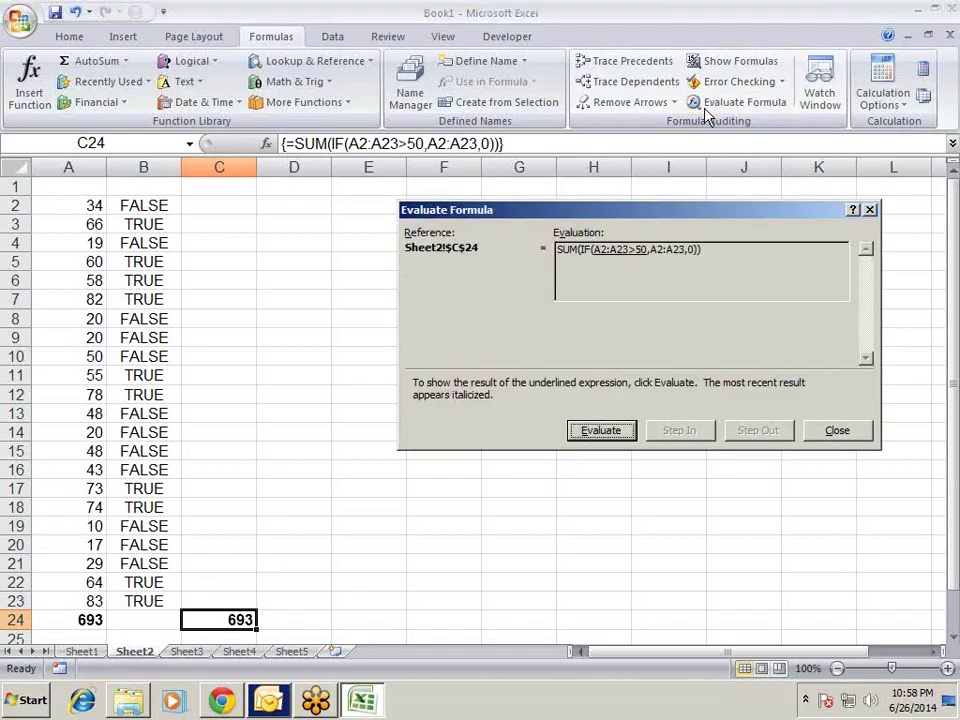
drag(628, 220, 543, 272)
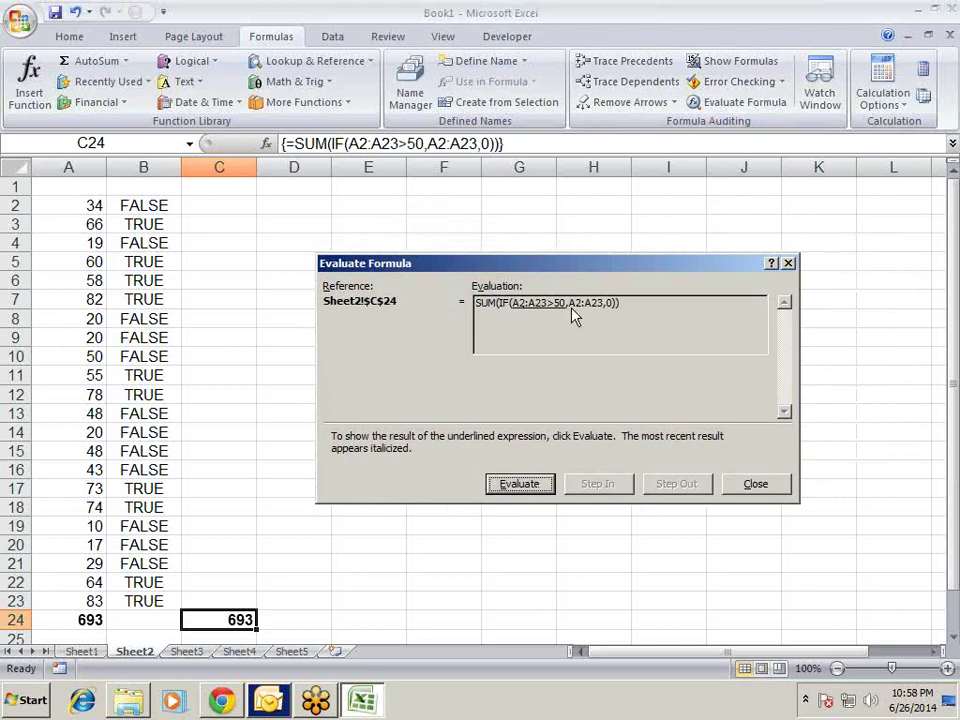
click(519, 484)
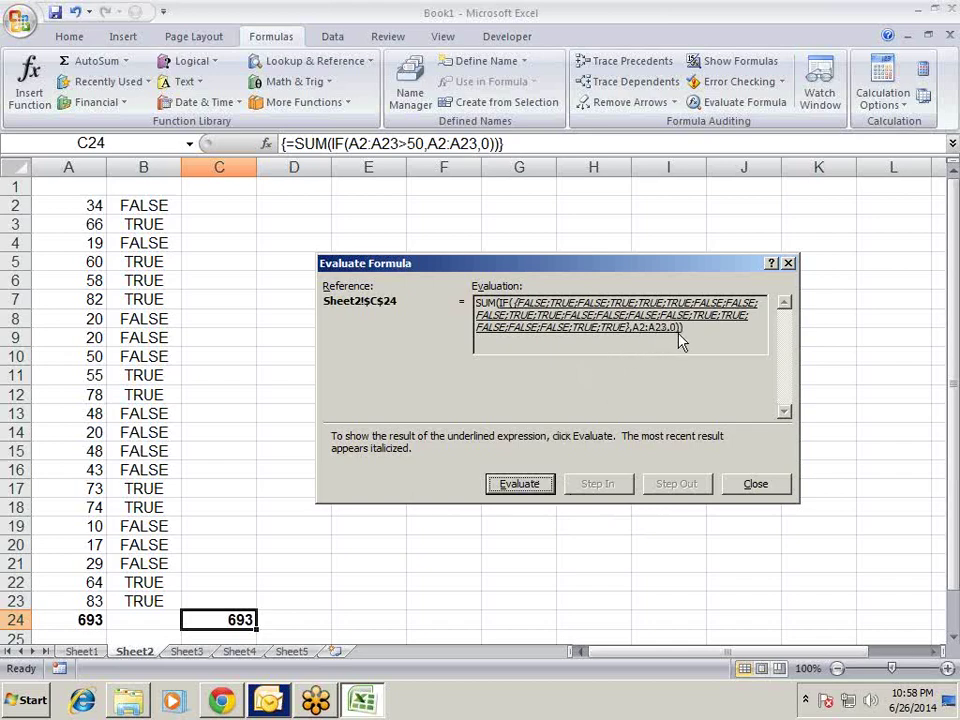
click(527, 488)
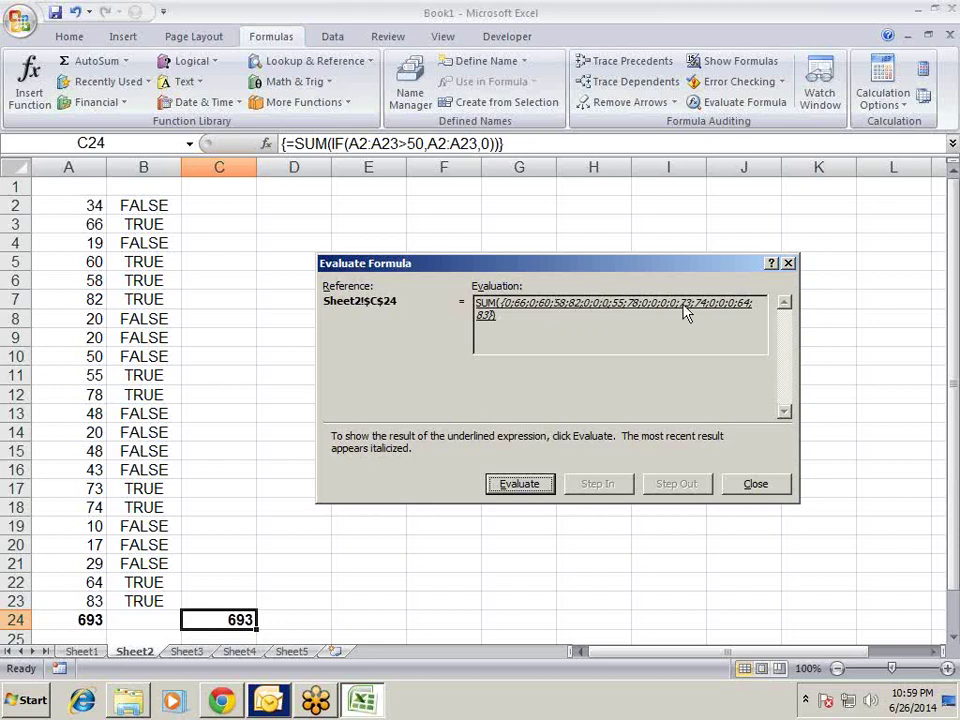
click(540, 485)
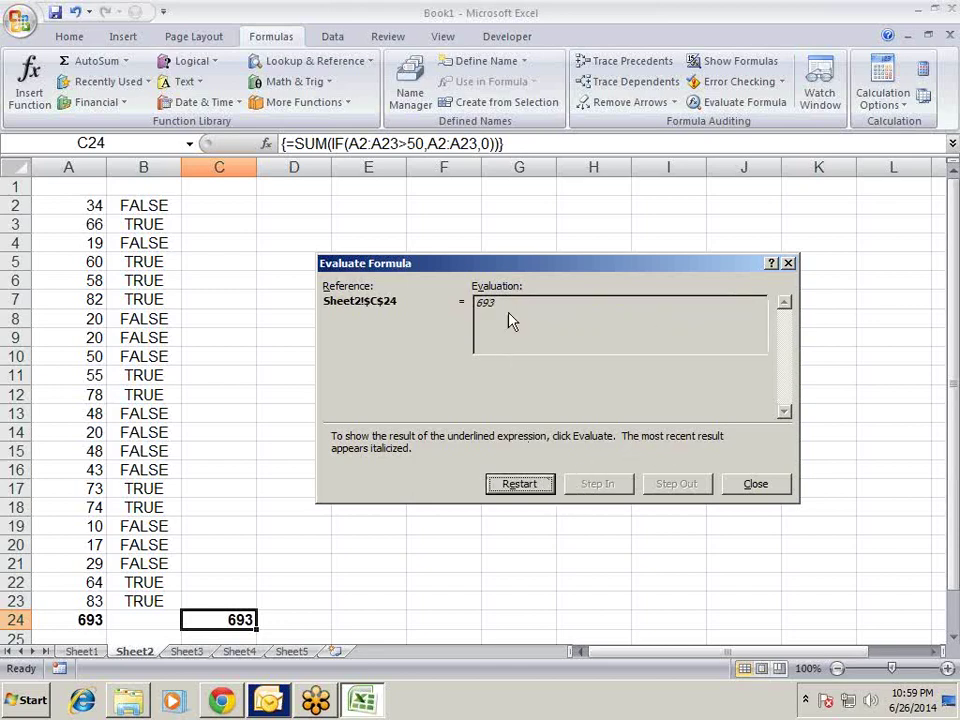
click(755, 486)
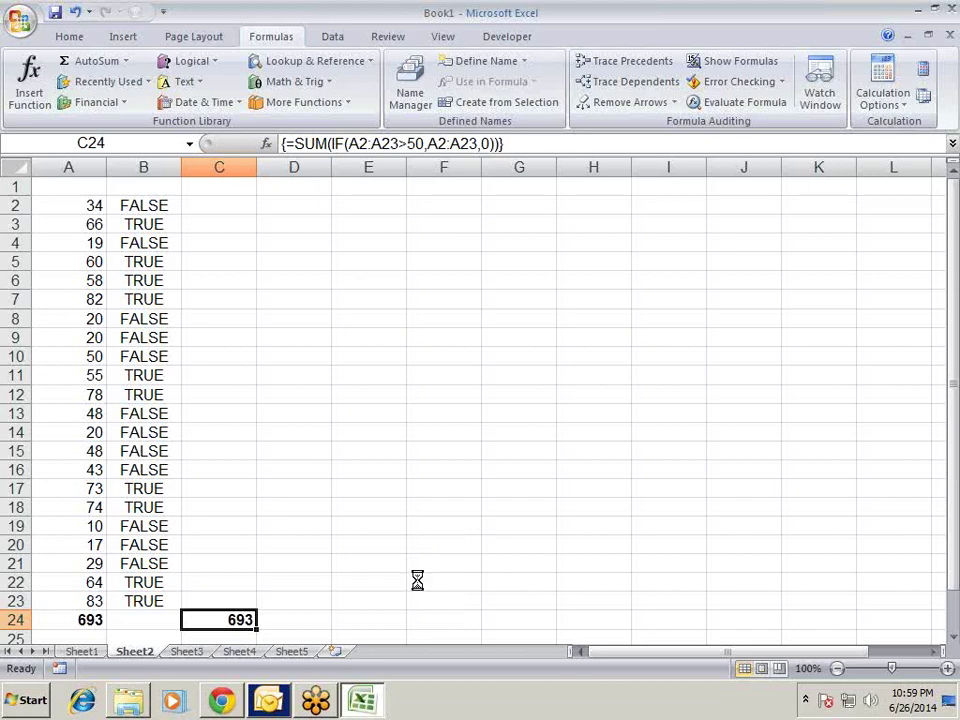
Step: Clear C24 and the #REF! total in A24, delete column B, and switch to Chrome
key(Delete)
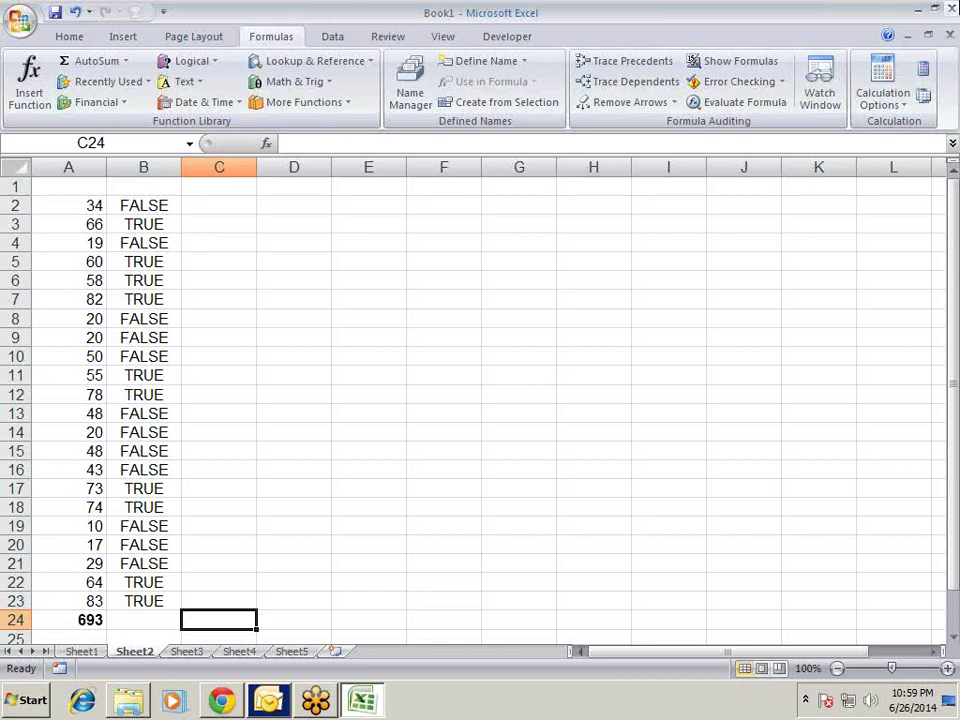
right_click(150, 160)
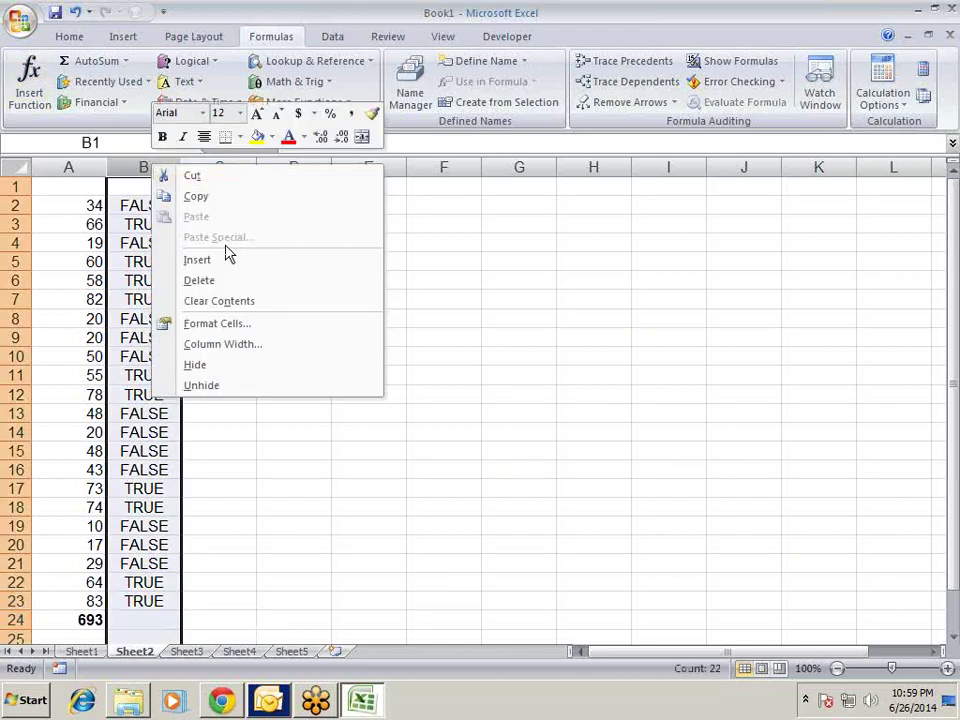
click(229, 283)
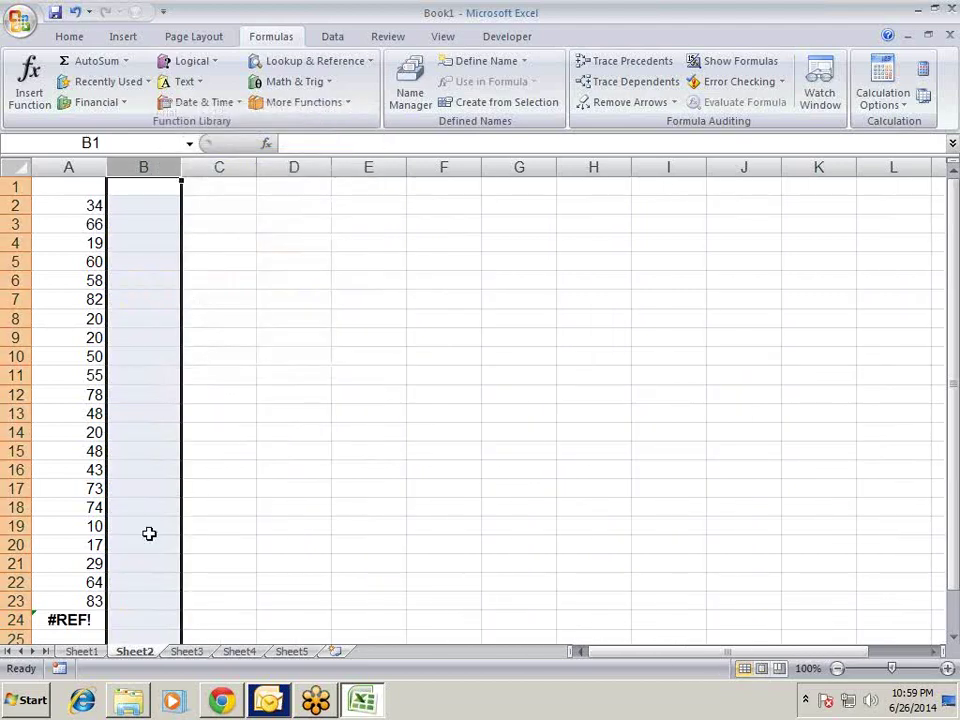
click(92, 616)
key(Delete)
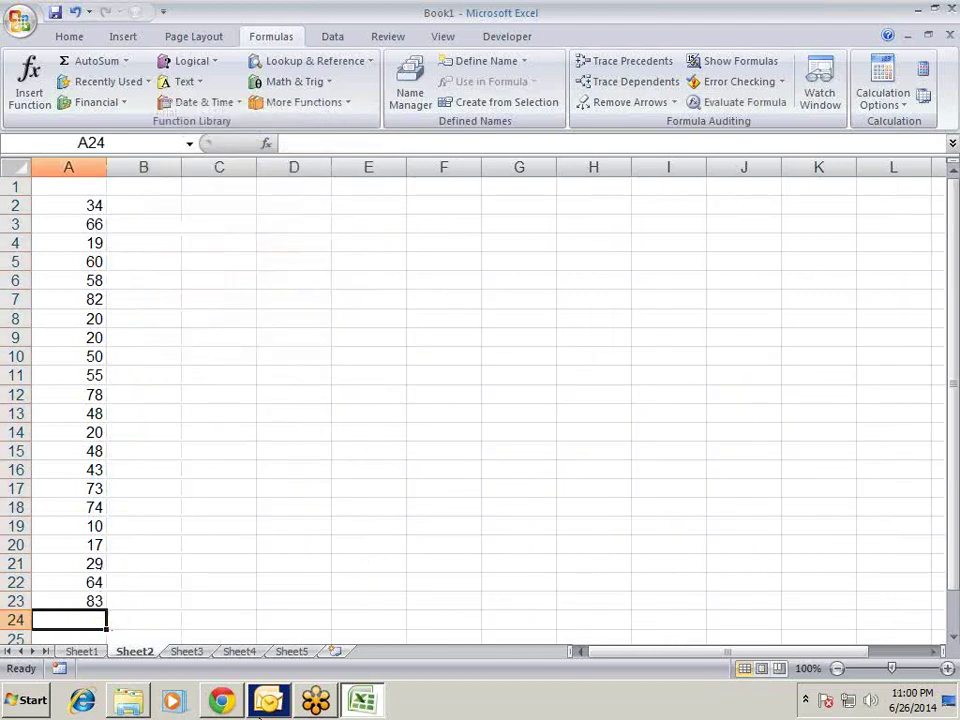
click(222, 700)
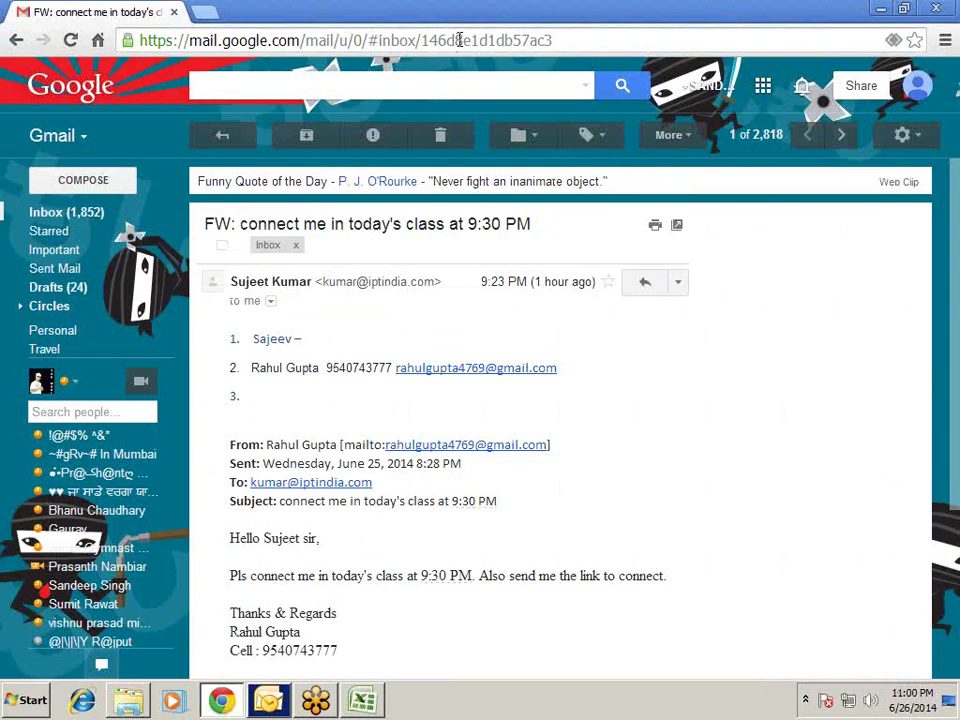
Step: Load the TechOnTheNet website in Chrome
click(215, 40)
text(TE)
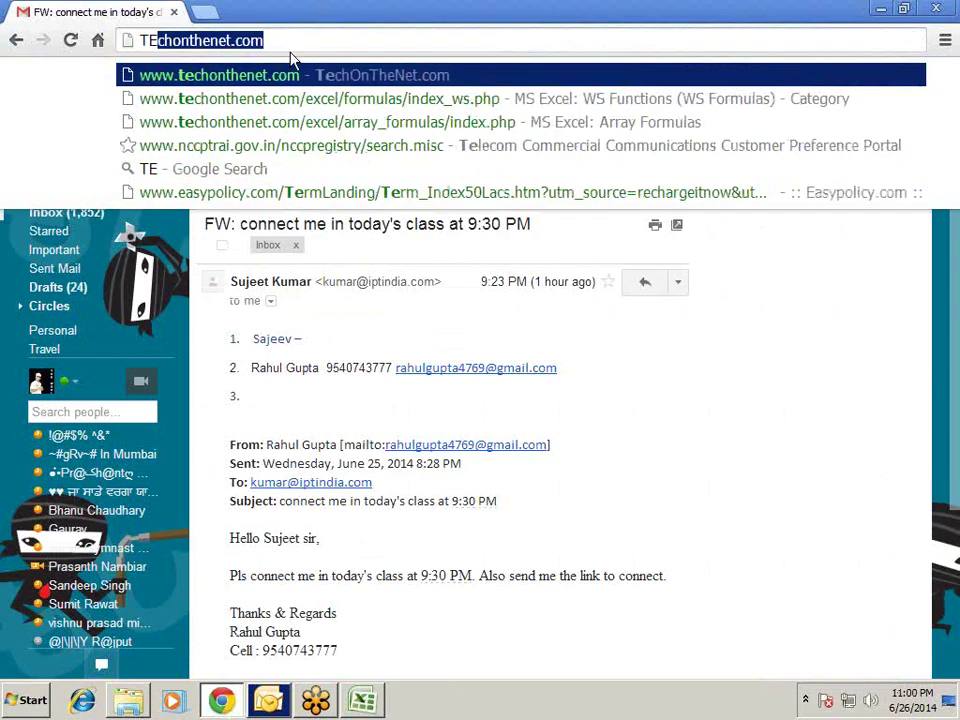
key(Return)
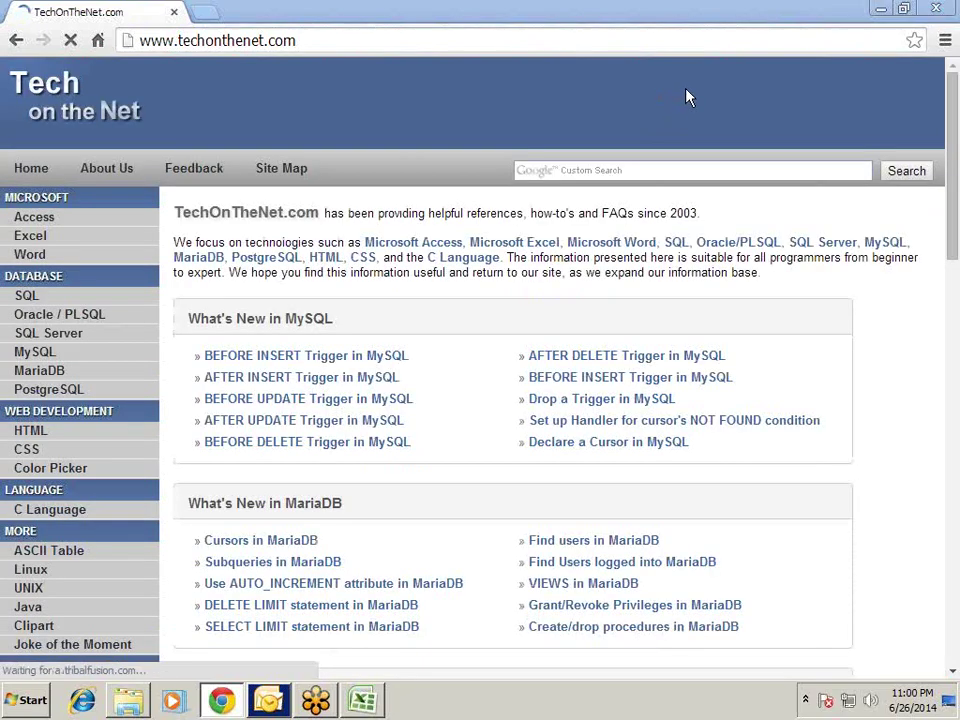
Step: Open the MS Excel Array Formulas example that sums column A by two criteria
click(30, 236)
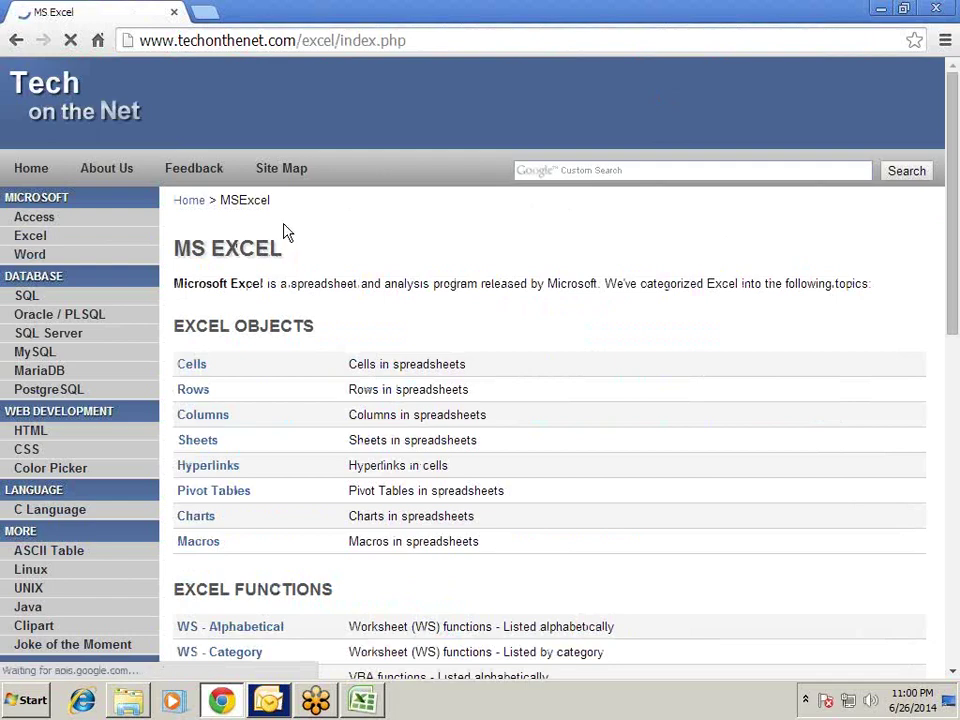
scroll(300, 236, down, 1)
scroll(280, 340, down, 2)
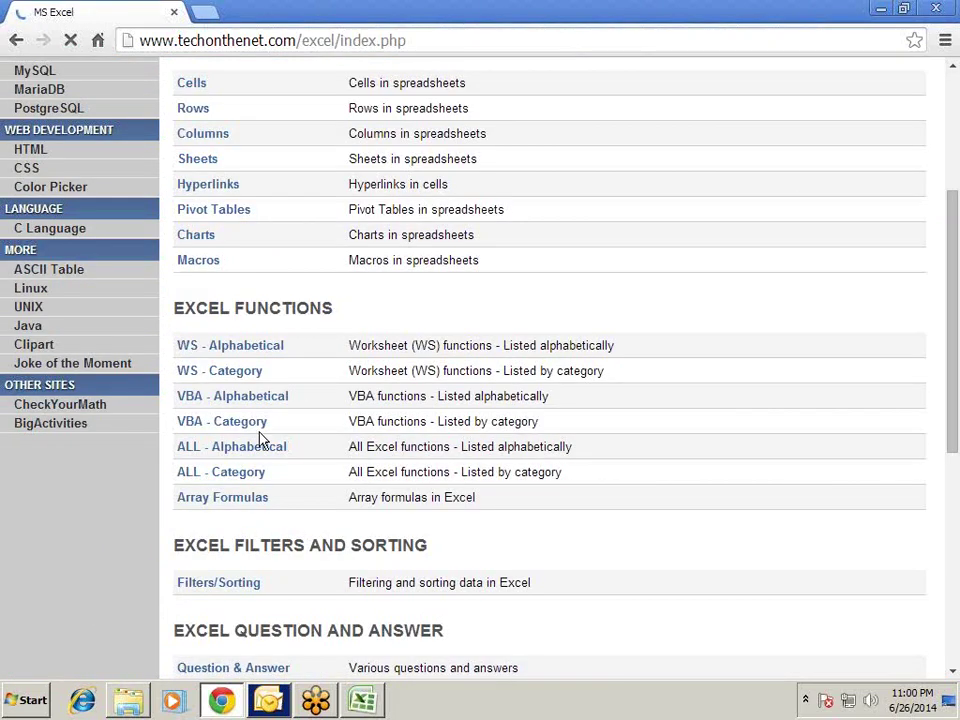
click(227, 497)
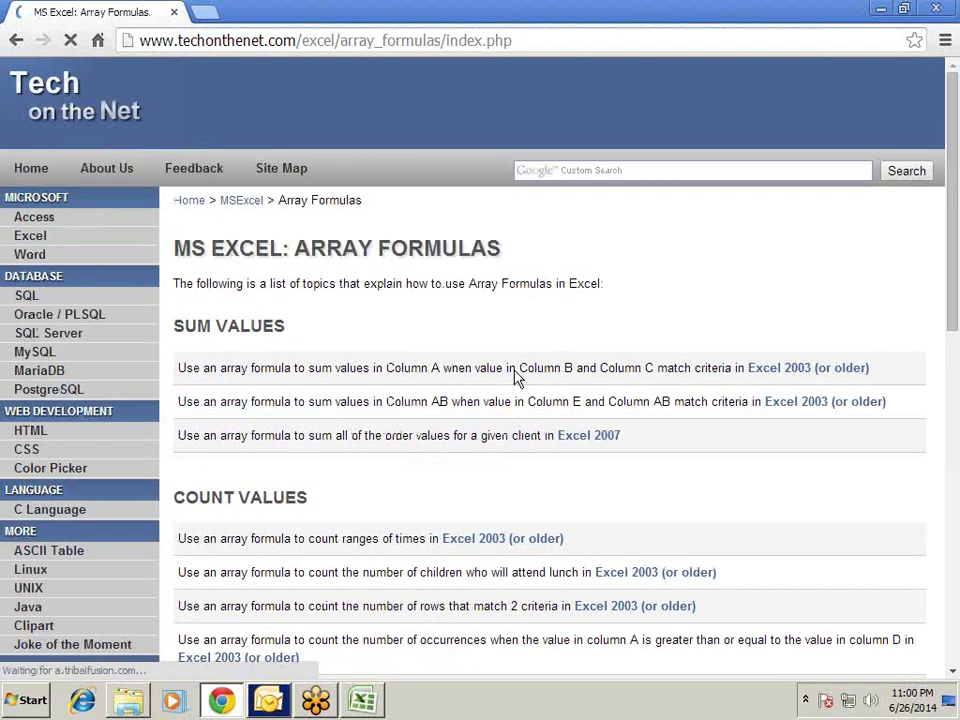
scroll(628, 326, down, 1)
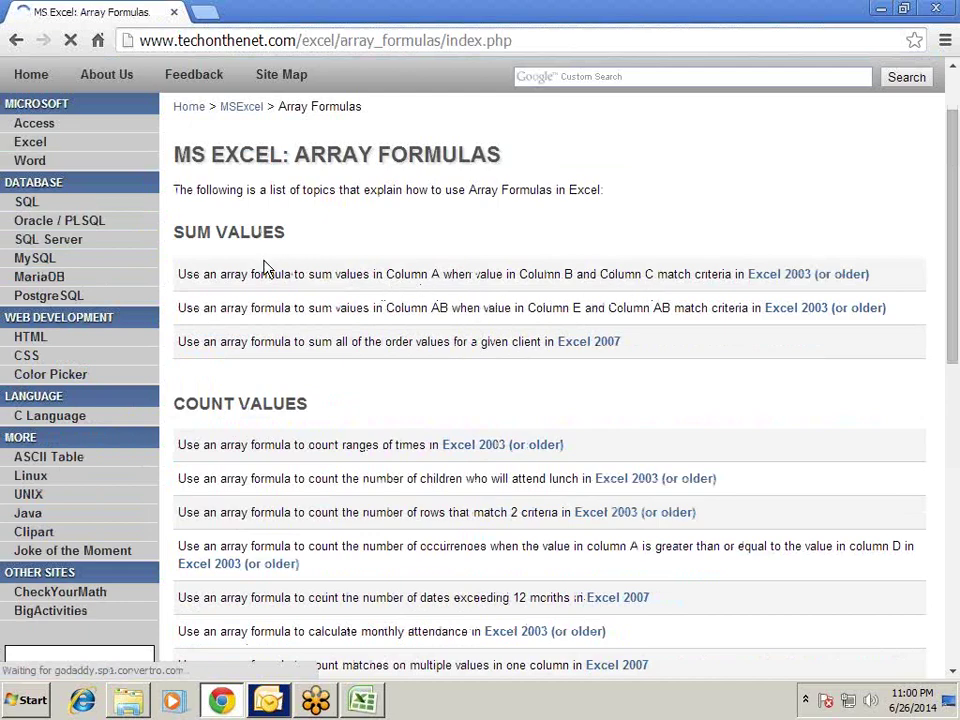
click(763, 274)
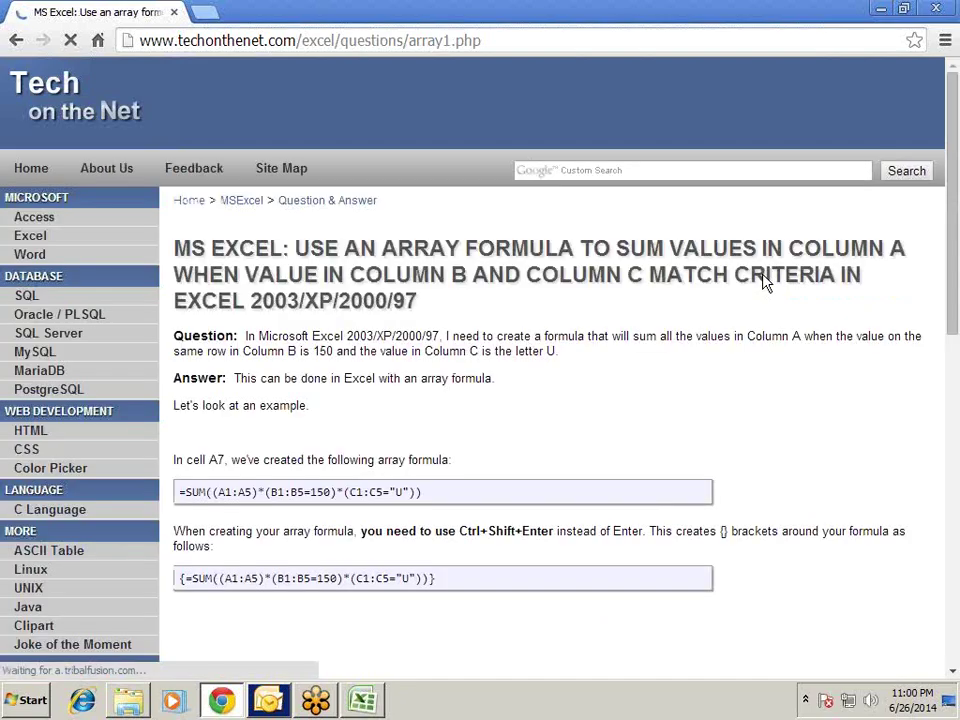
scroll(226, 378, down, 3)
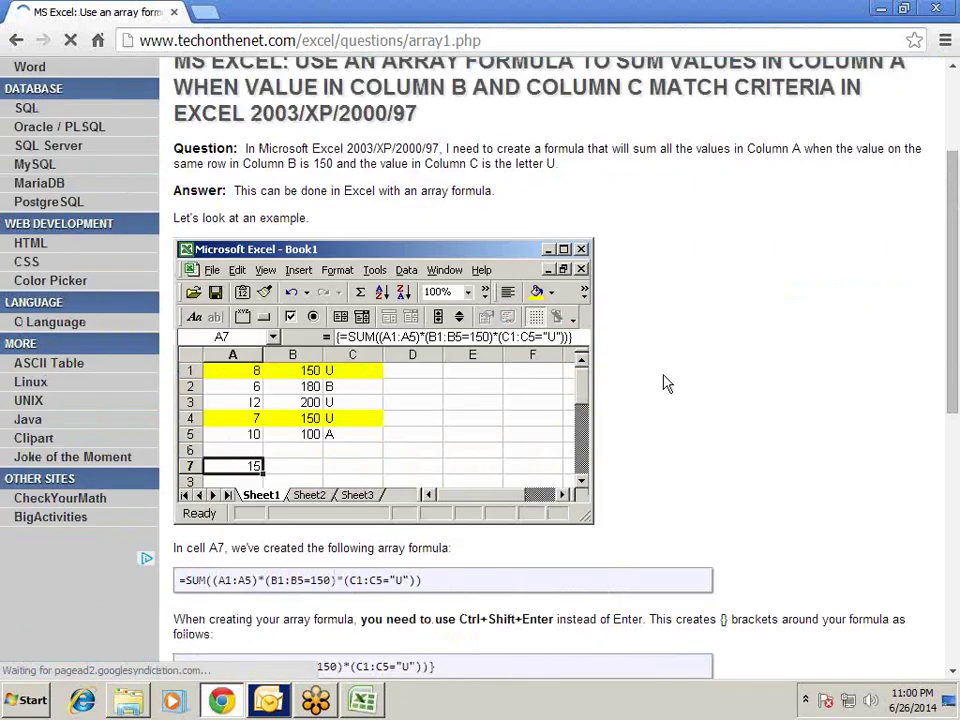
Step: Enter 8, 6, 12, 7, 10 in D3:D7, checking against the tutorial
key(alt+Tab)
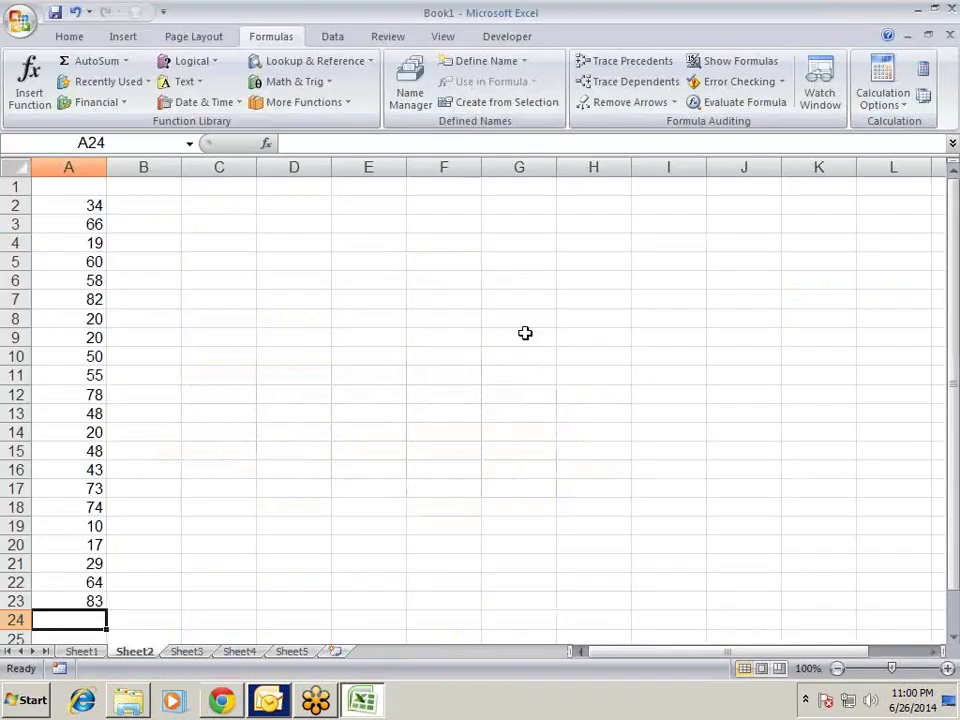
key(alt+Tab)
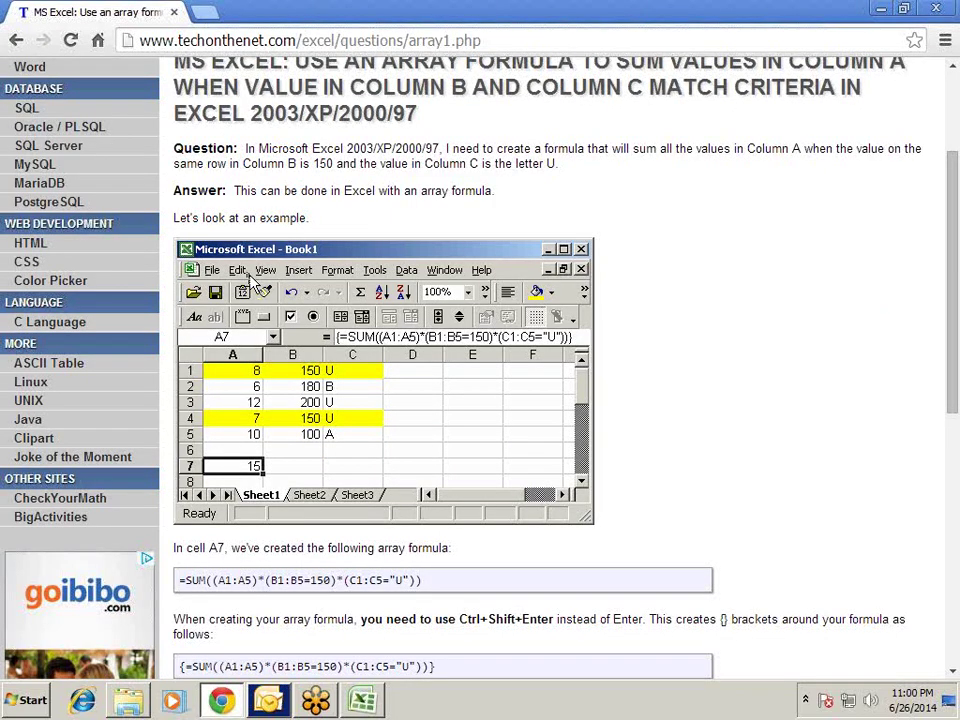
key(alt+Tab)
click(288, 224)
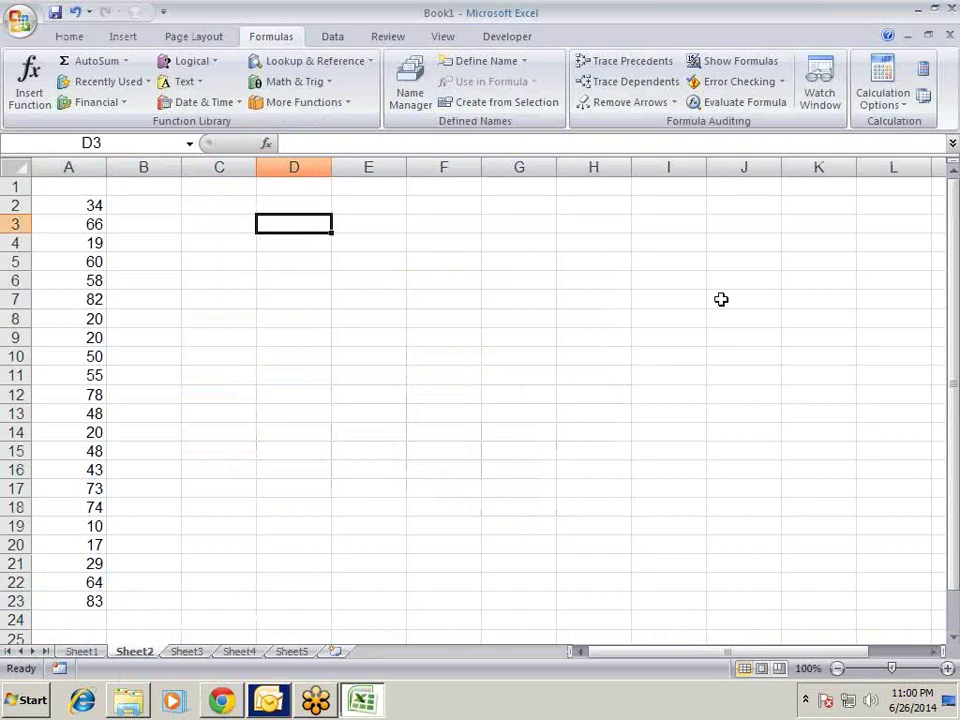
key(alt+Tab)
key(alt+Tab)
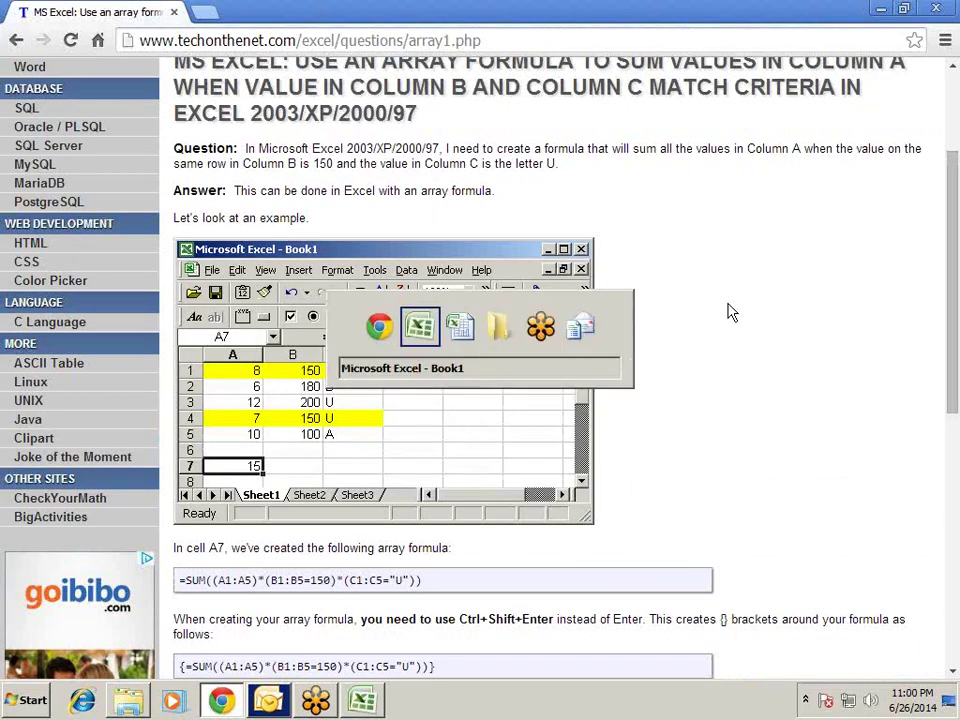
text(8)
key(Return)
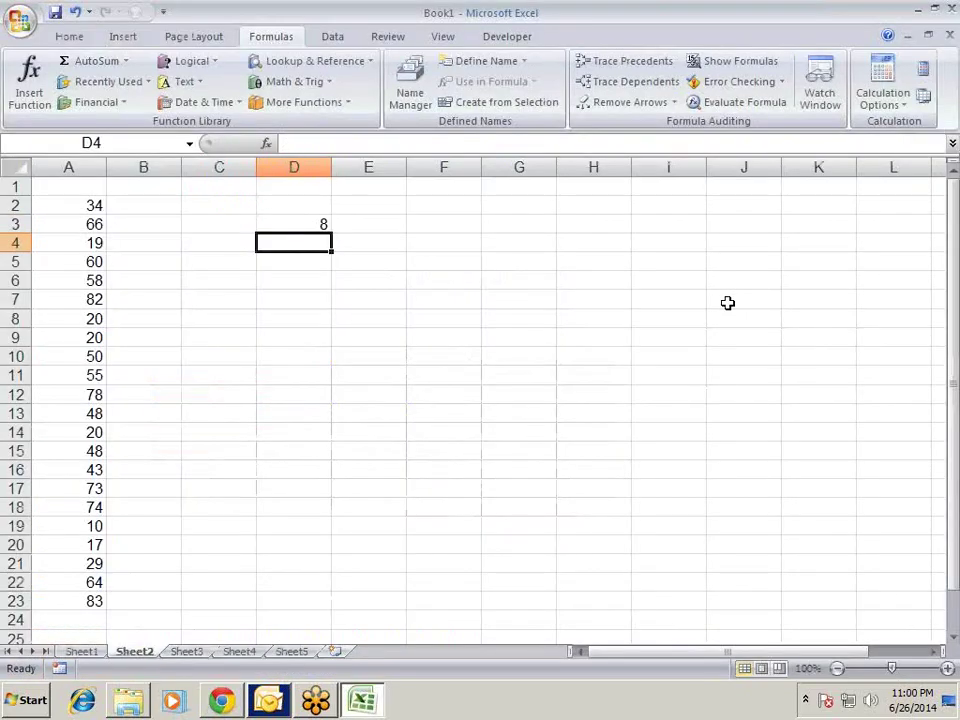
text(6)
key(Return)
text(12)
key(Return)
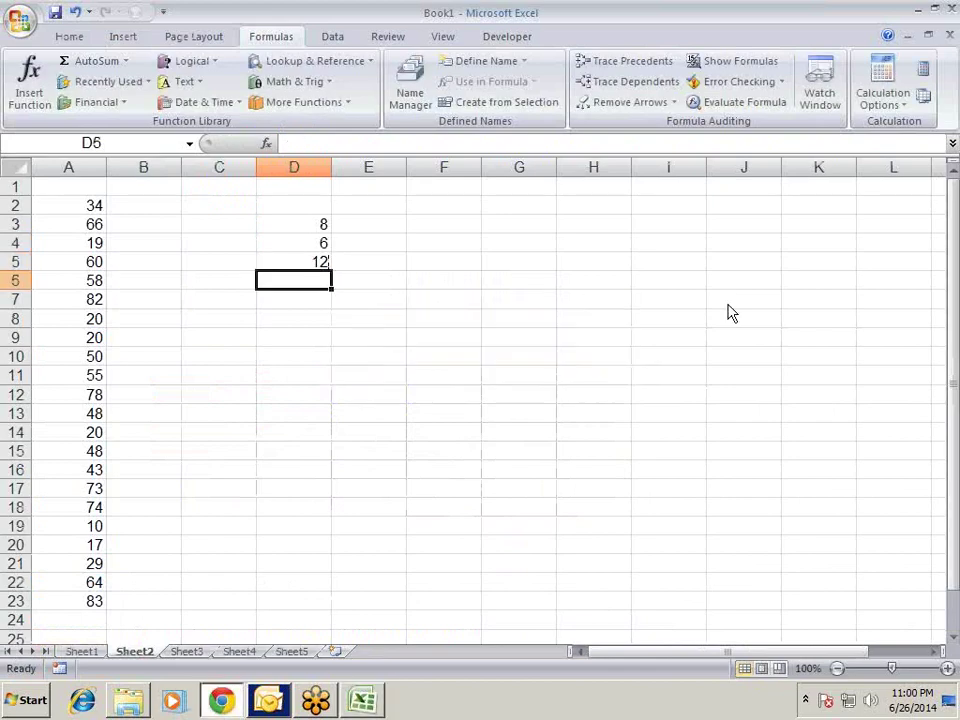
key(alt+Tab)
key(alt+Tab)
text(7)
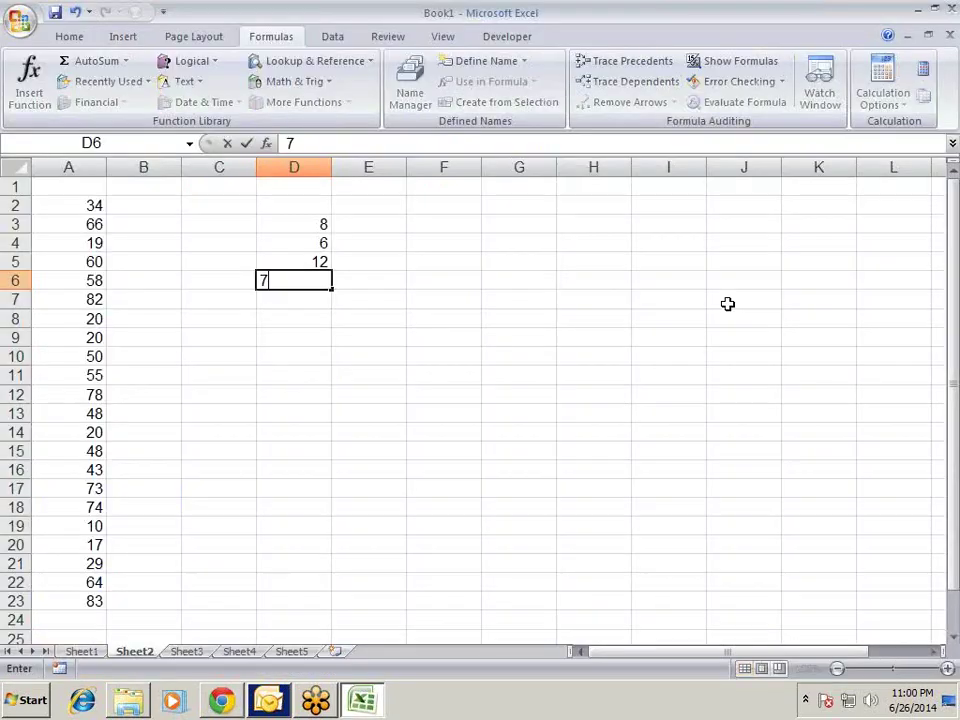
key(Return)
text(10)
key(Tab)
Step: Enter 150, 180, 200, 150, 100 in E3:E7
key(Up)
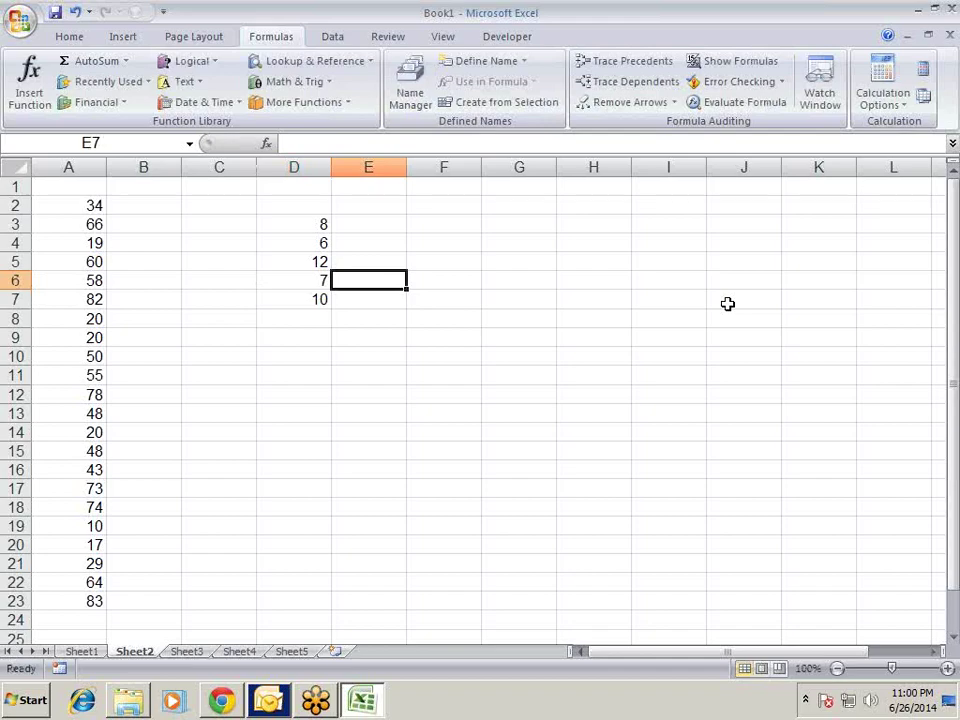
key(Up)
key(Up)
key(Up)
key(alt+Tab)
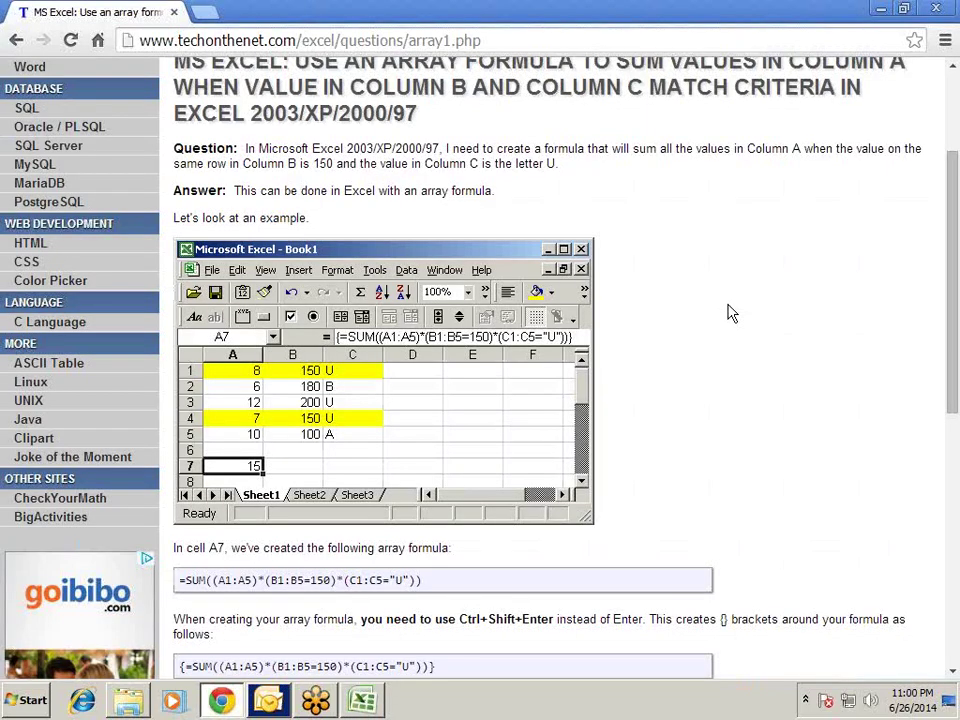
key(alt+Tab)
text(150)
key(Return)
text(18)
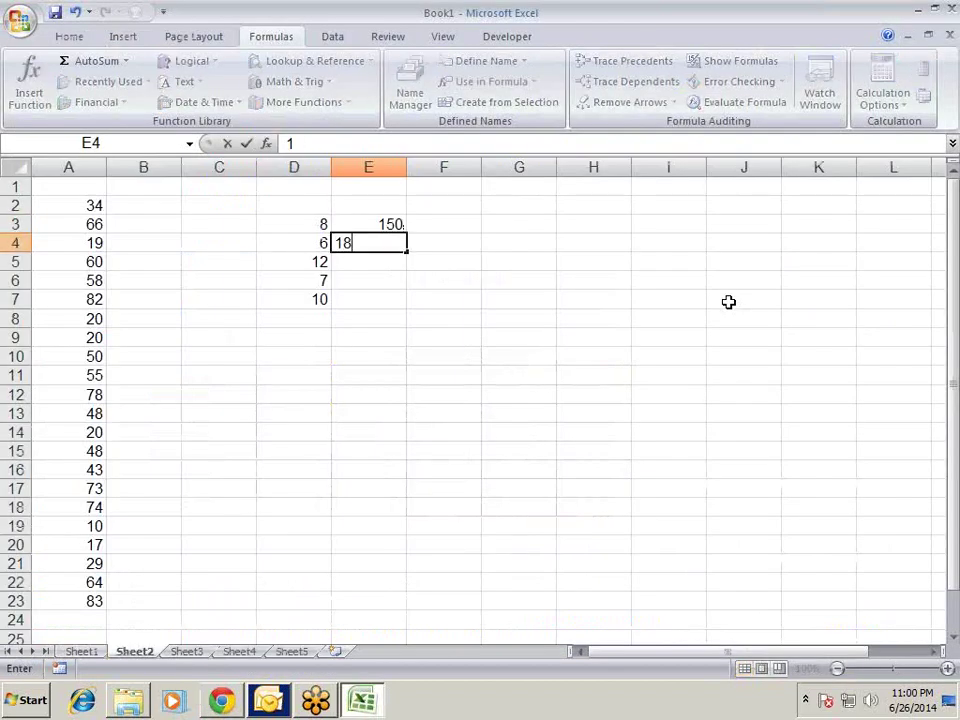
text(0)
key(Return)
key(alt+Tab)
key(alt+Tab)
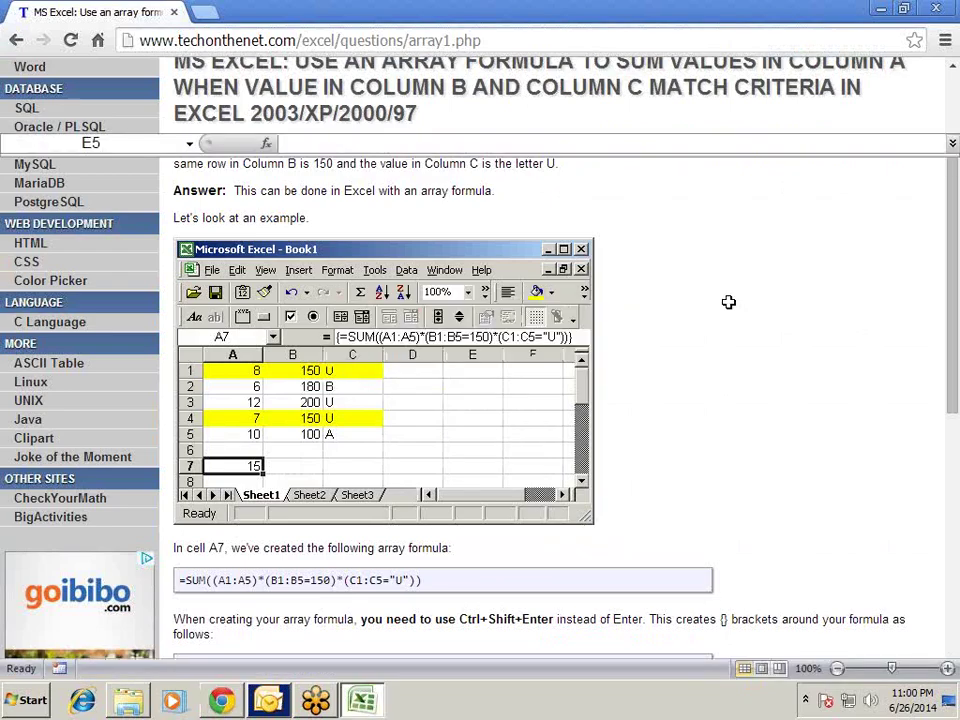
text(200)
key(Return)
text(15)
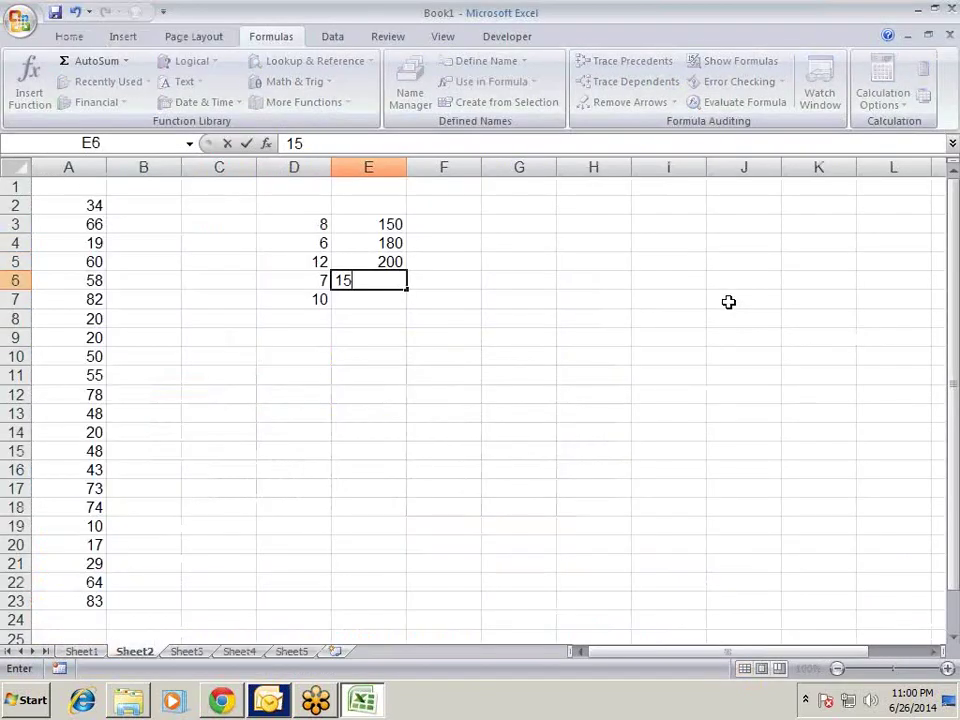
text(0)
key(Return)
key(alt+Tab)
key(alt+Tab)
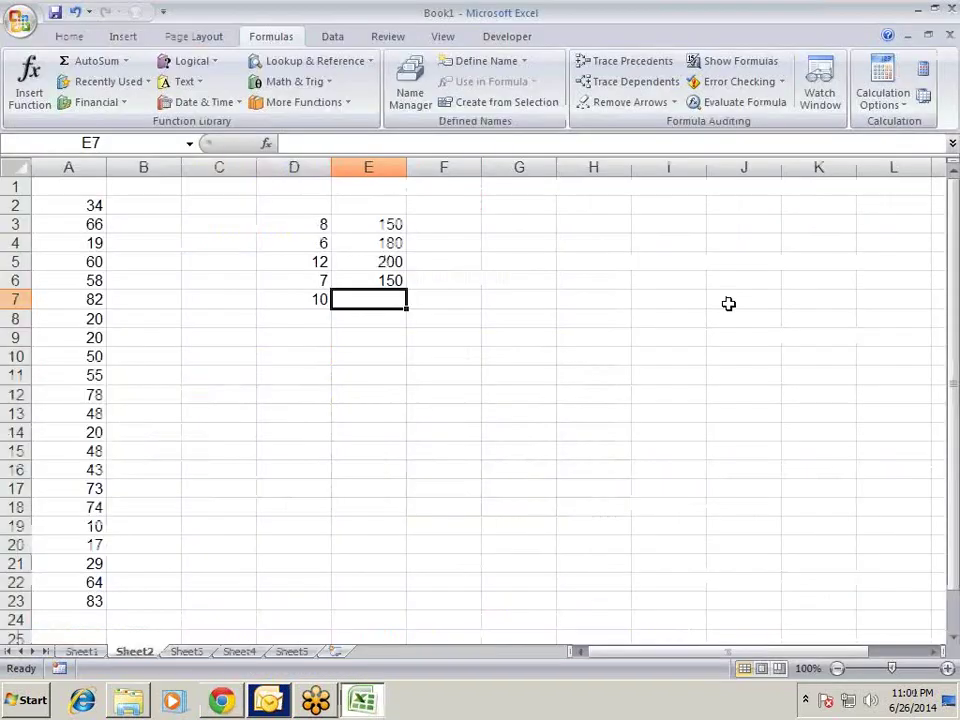
text(100)
key(Tab)
Step: Enter U, B, U, U, A in F3:F7, replacing the lowercase u in F3
key(Up)
key(Up)
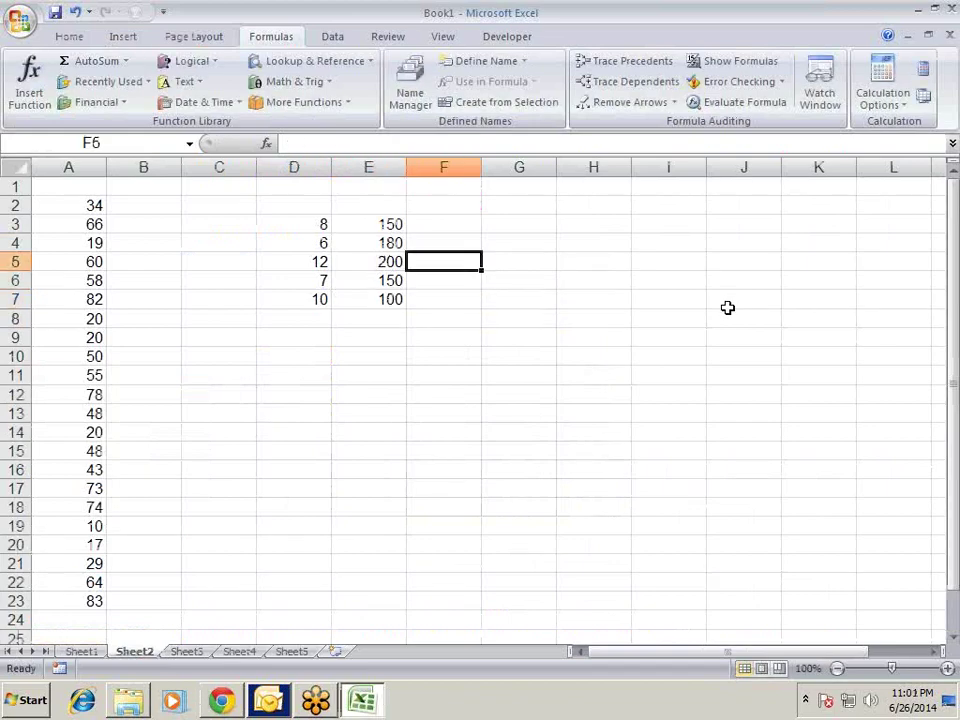
key(Up)
key(Up)
key(alt+Tab)
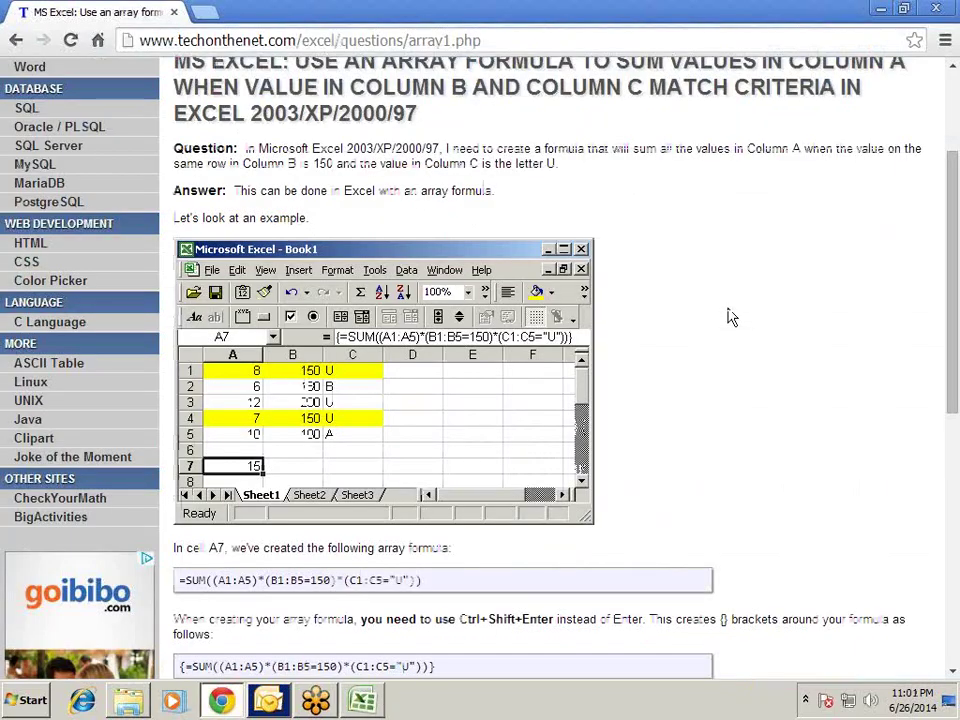
key(alt+Tab)
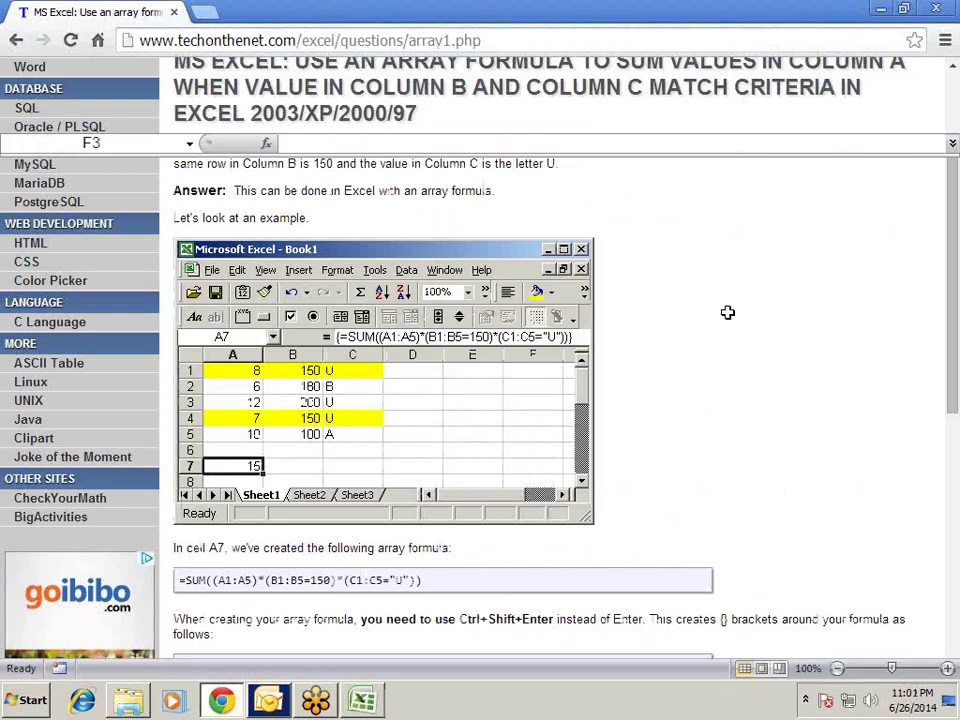
text(u)
key(Tab)
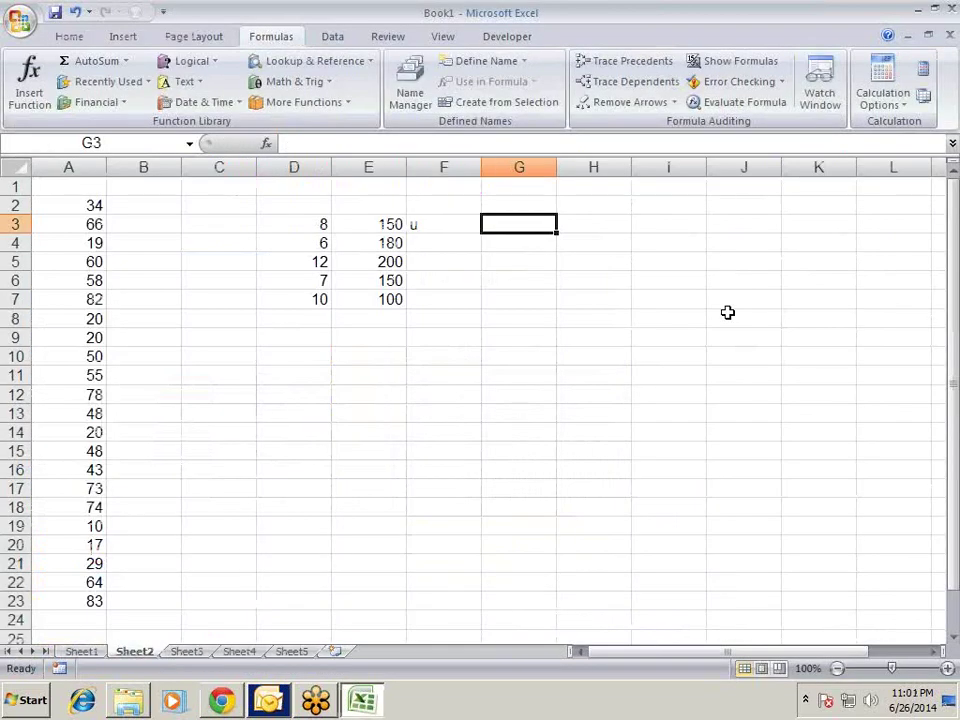
key(Left)
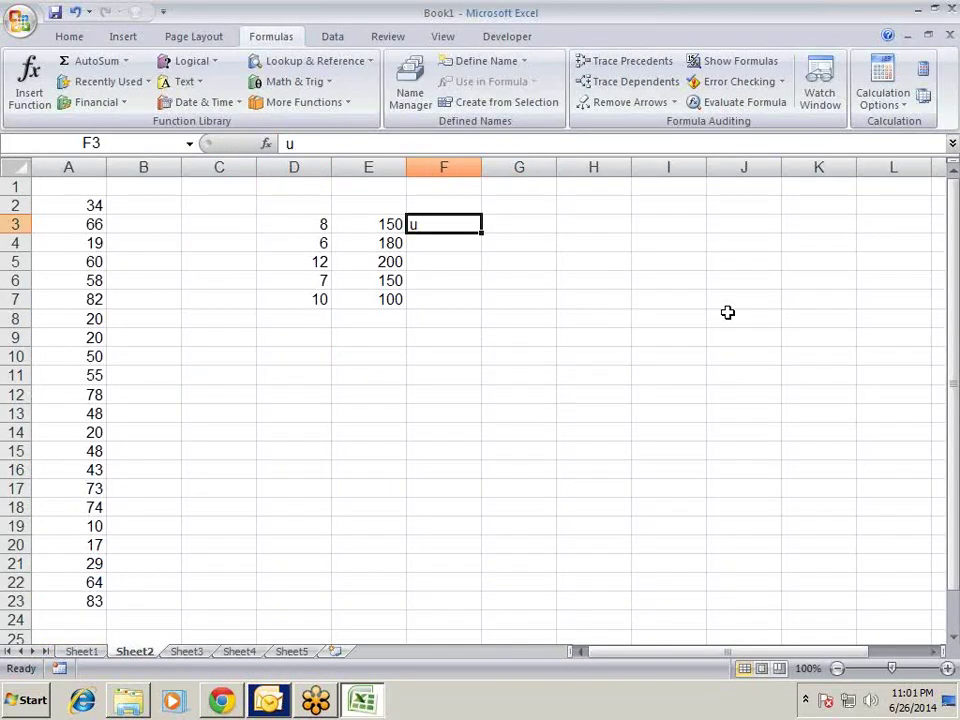
key(BackSpace)
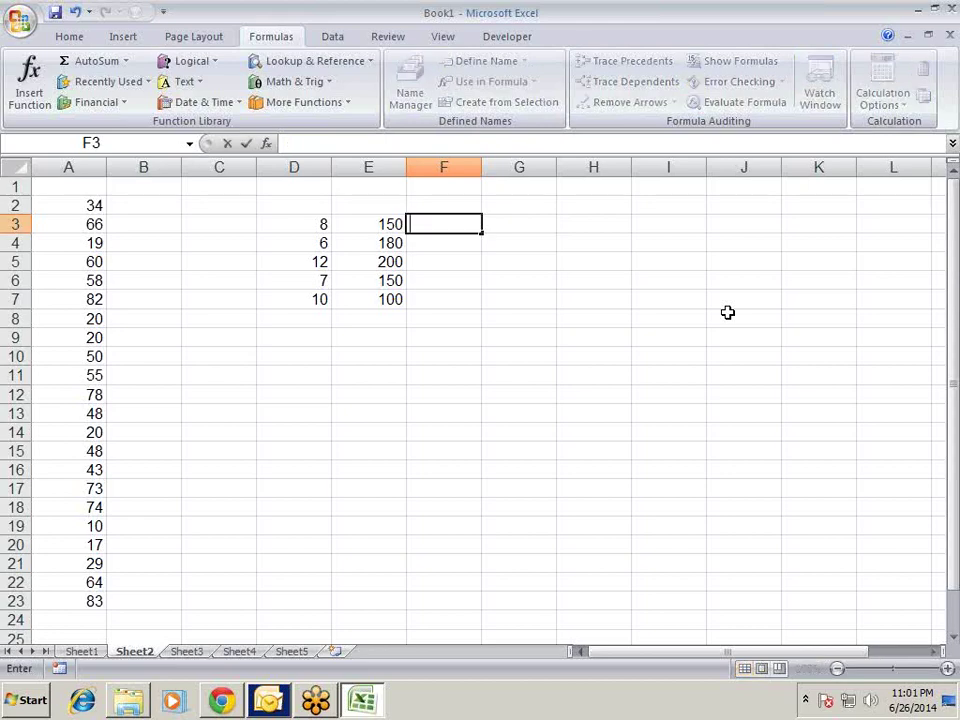
text(U)
key(Return)
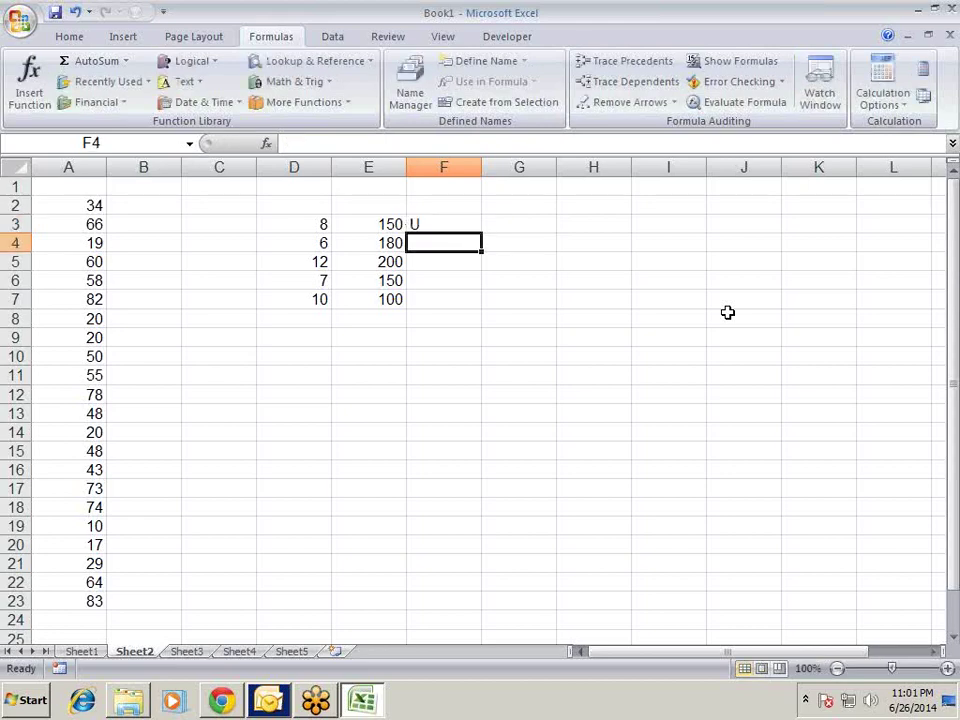
text(B)
key(Return)
text(U)
key(Return)
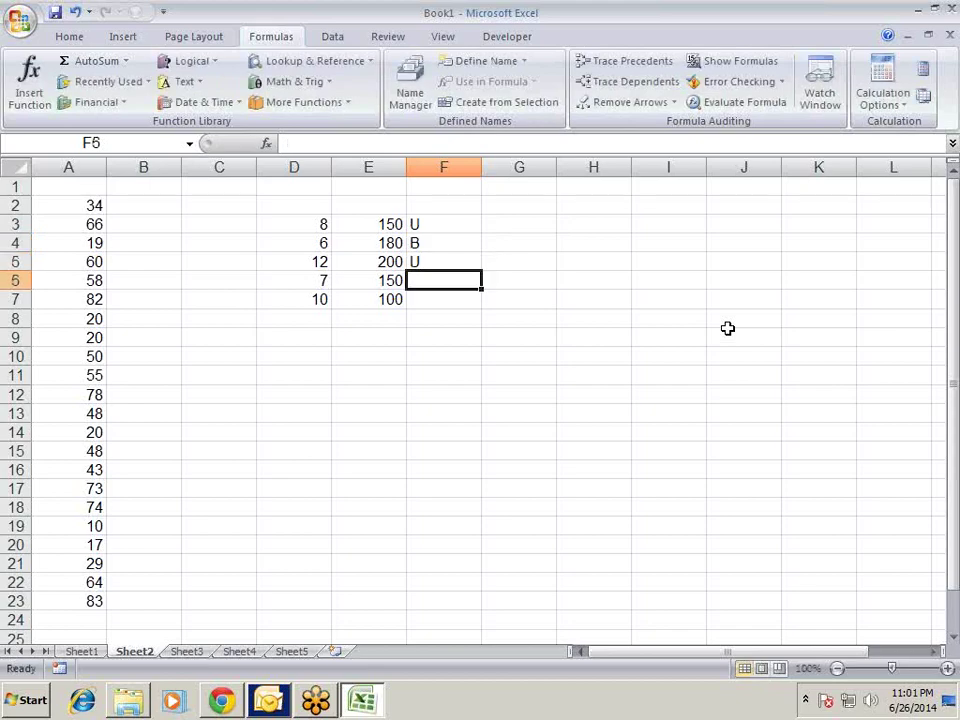
text(U)
key(Return)
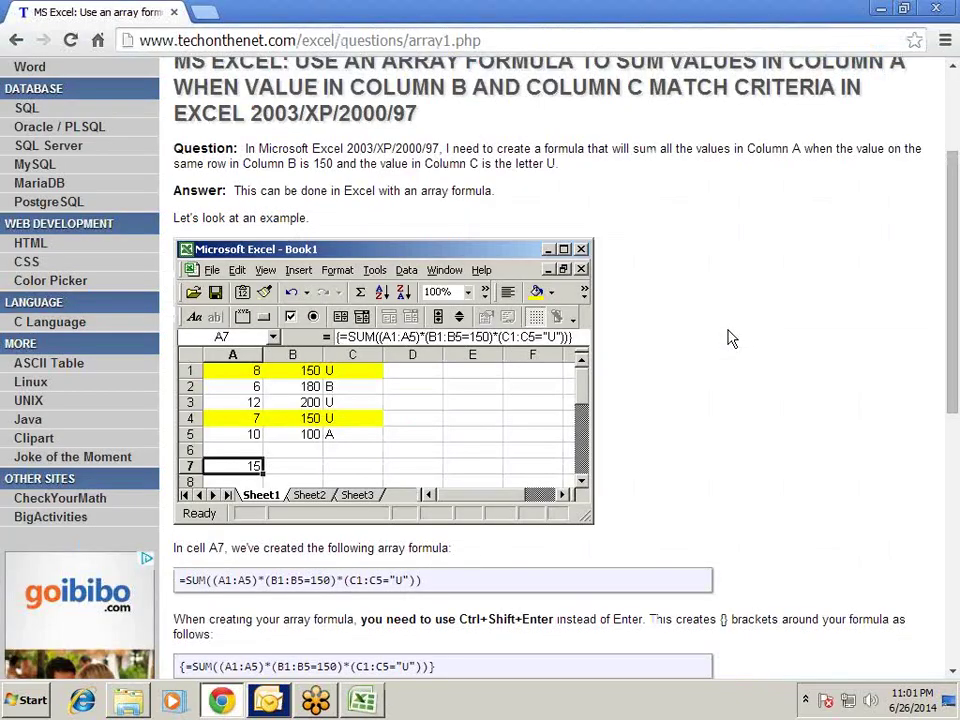
key(alt+Tab)
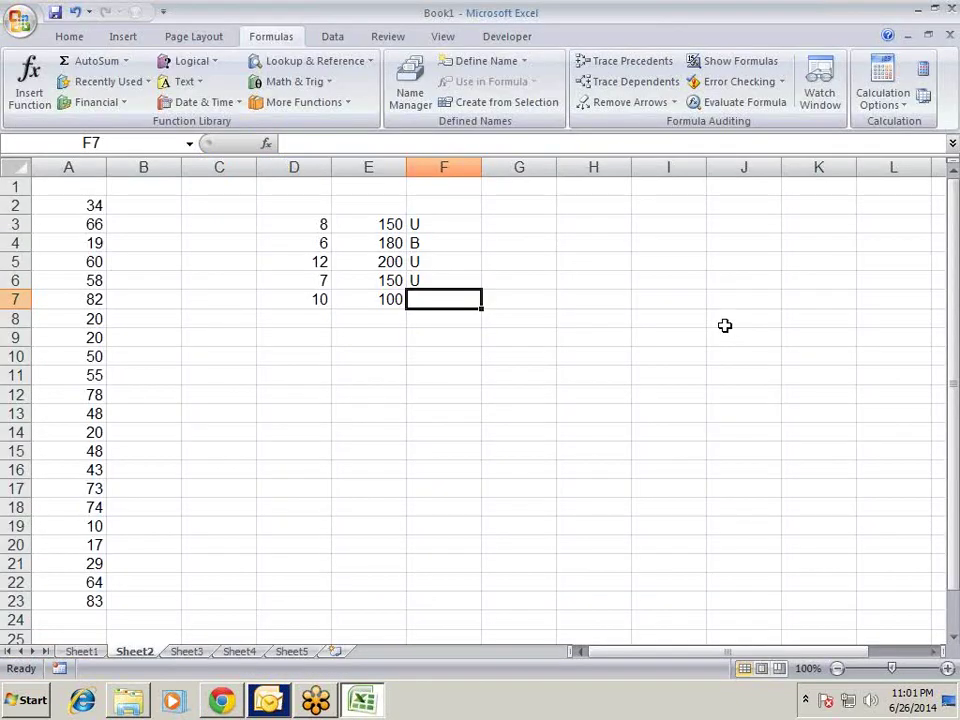
text(A)
key(Return)
key(Up)
key(Up)
key(alt+Tab)
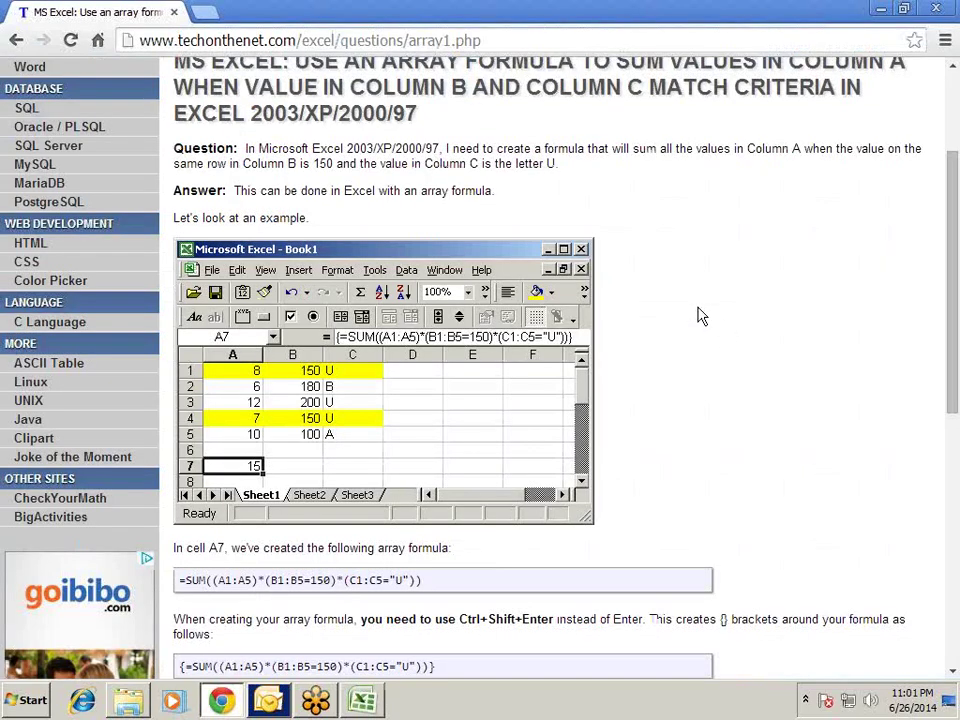
Step: Highlight the A1:A5, B1:B5 and C1:C5 ranges in the tutorial's array formula
scroll(700, 320, down, 2)
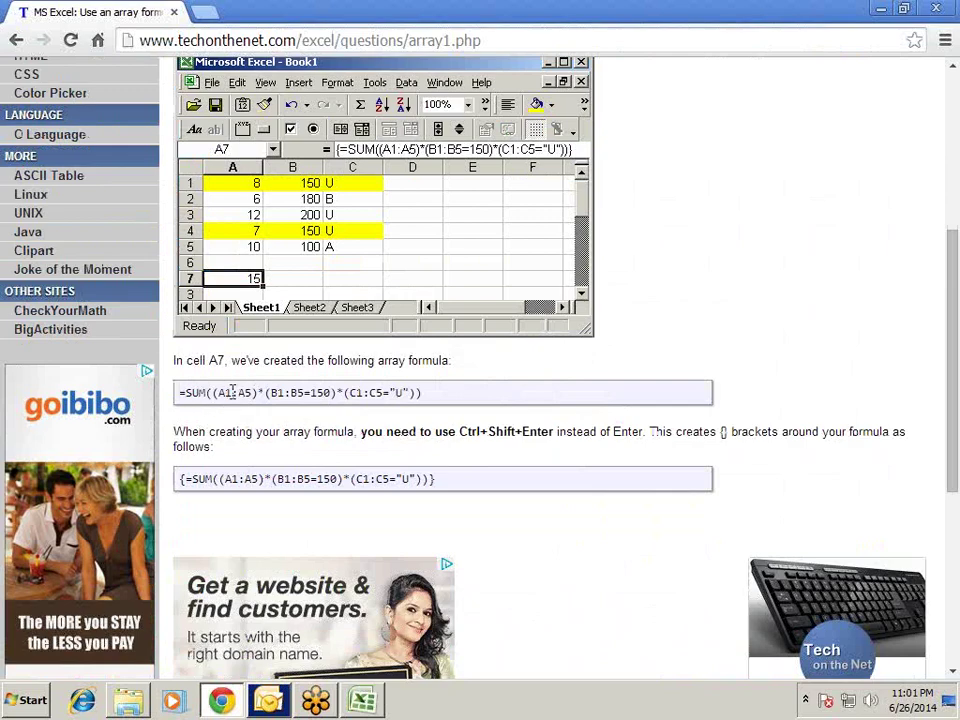
double_click(232, 392)
click(225, 398)
drag(224, 398, 258, 393)
drag(270, 394, 304, 394)
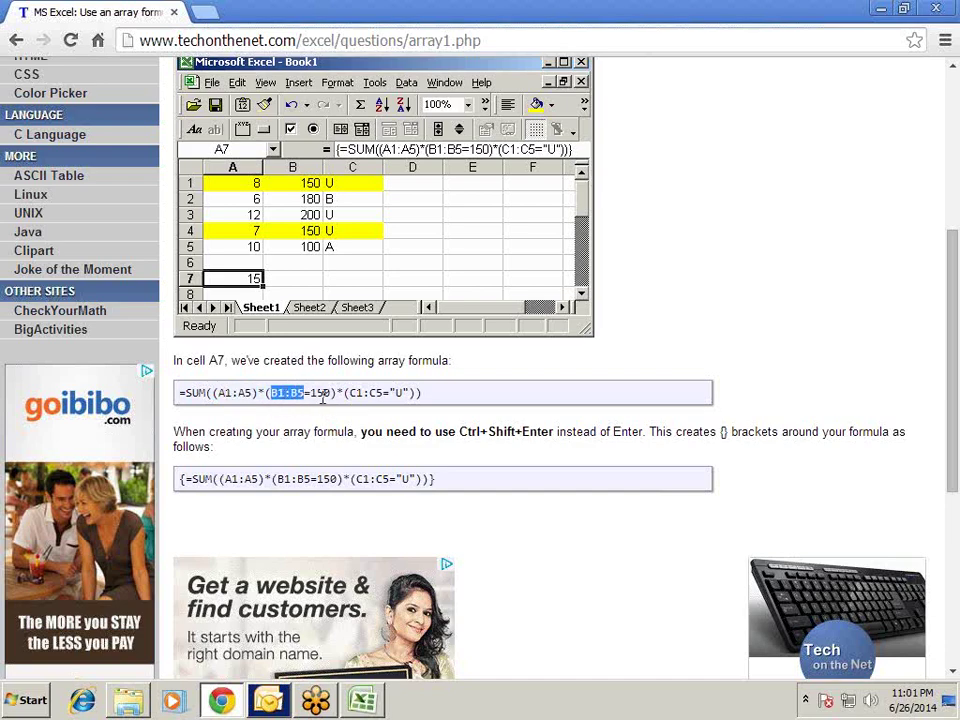
click(322, 398)
drag(349, 394, 391, 393)
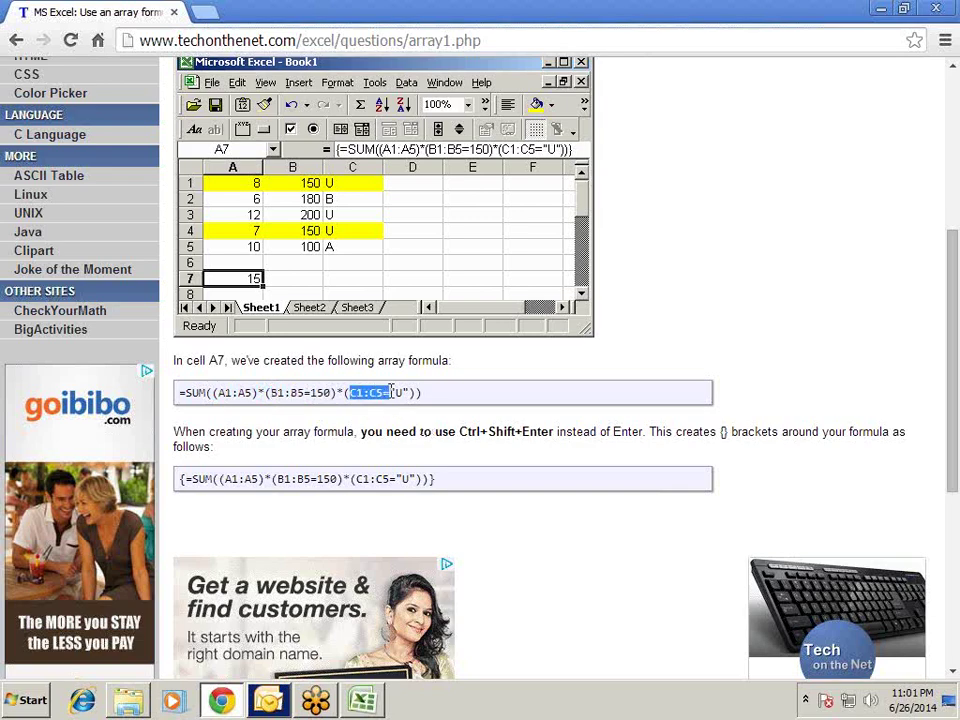
click(391, 393)
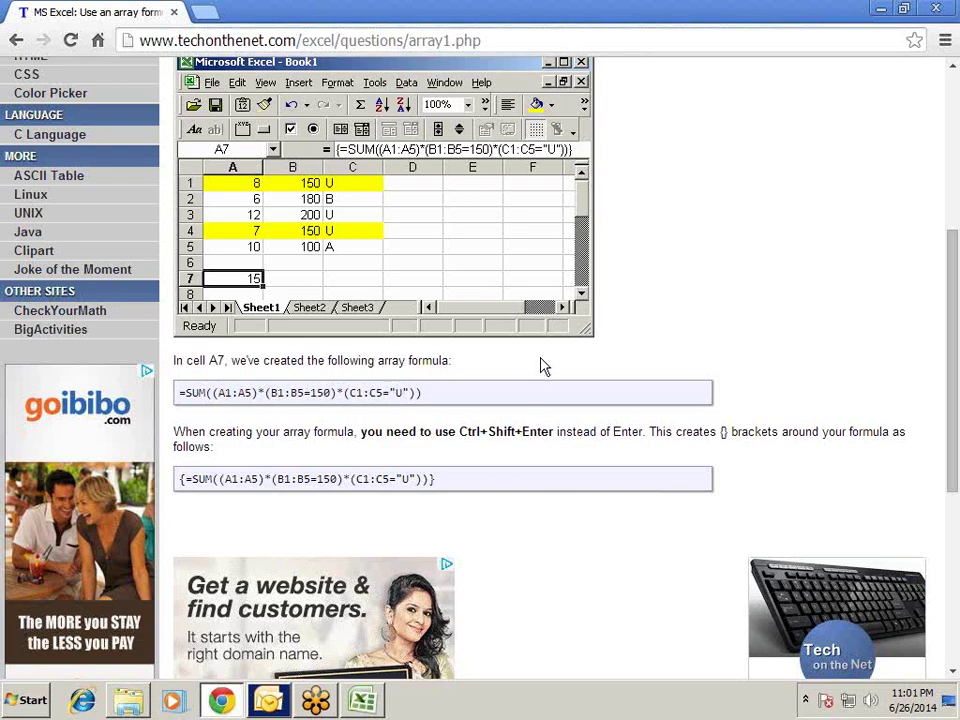
Step: Return to Excel's Sheet2 and select cell G3
key(alt+Tab)
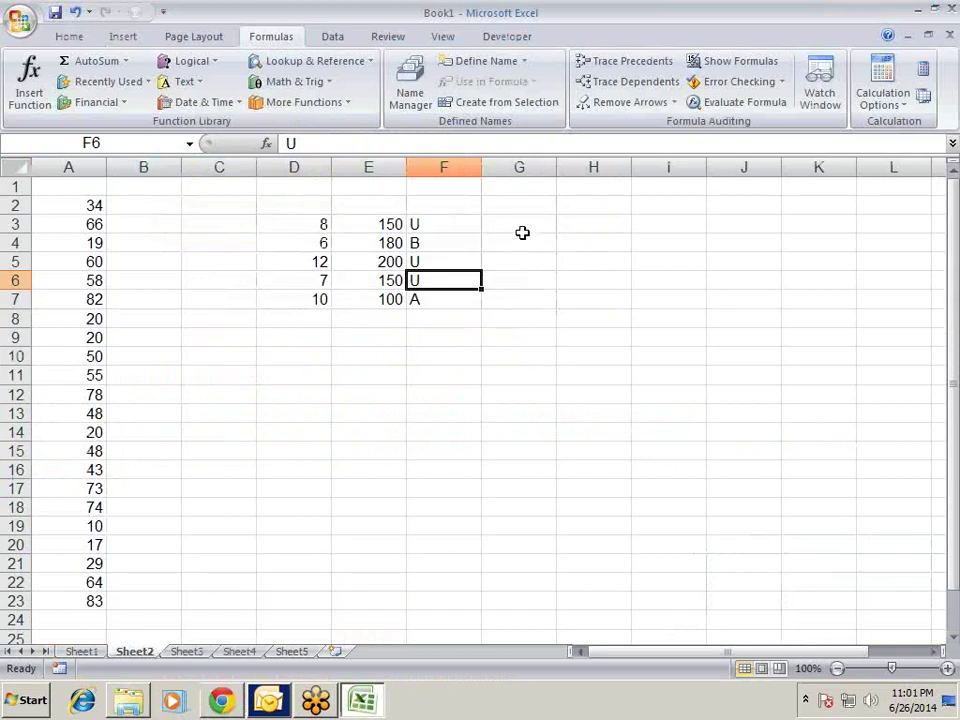
click(531, 235)
key(alt+Tab)
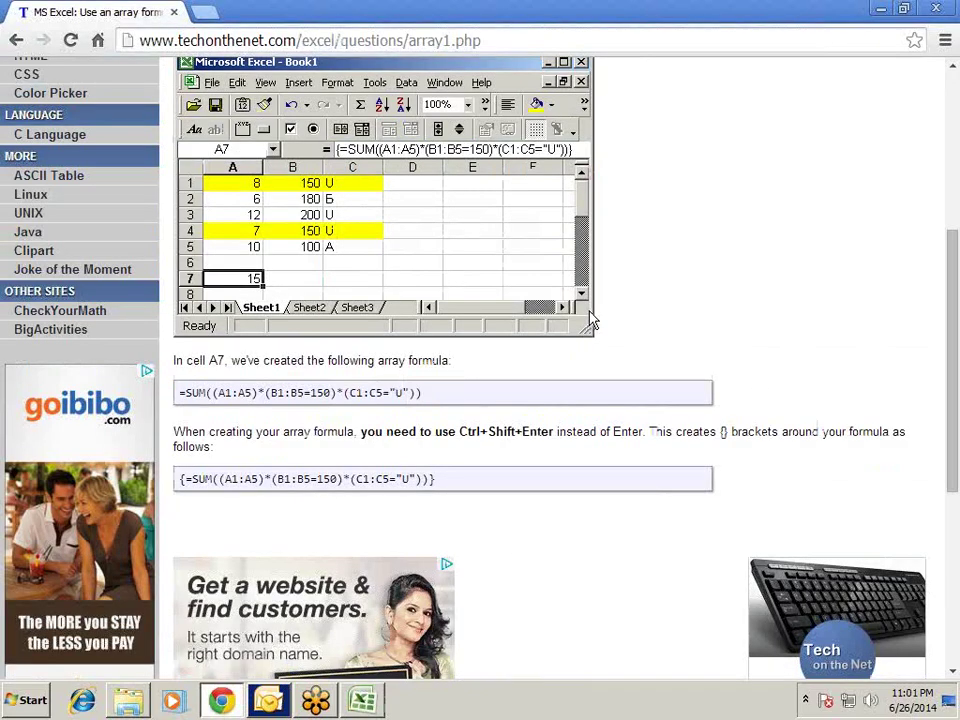
key(alt+Tab)
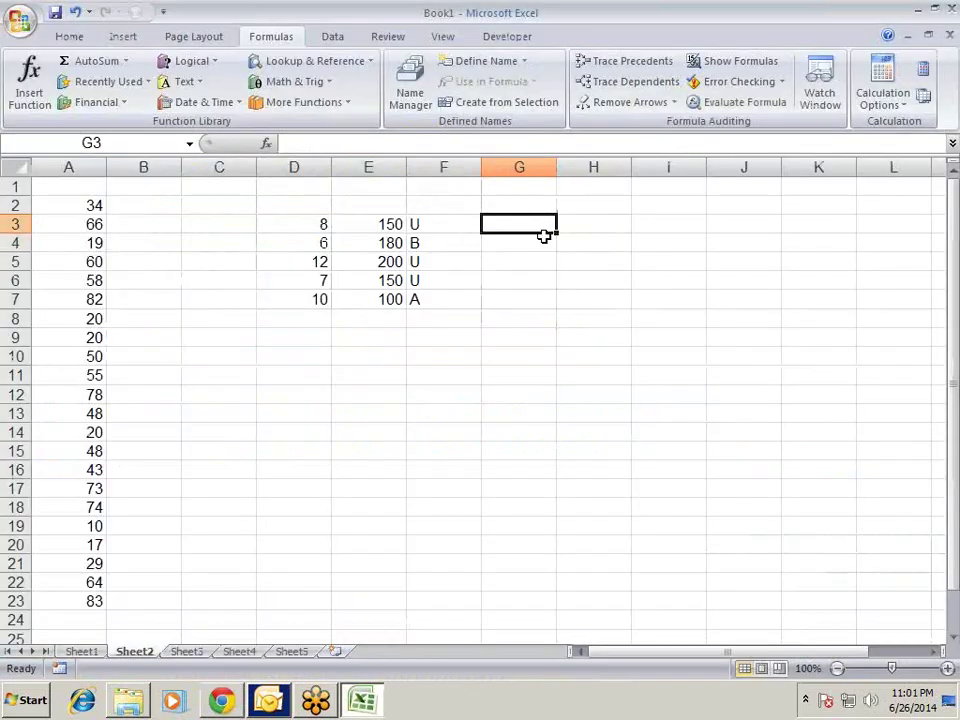
Step: In E9, begin the formula =SUM((D3:D7)*(E3:E7=150)* by selecting the D and E ranges
click(375, 320)
click(390, 339)
text(=)
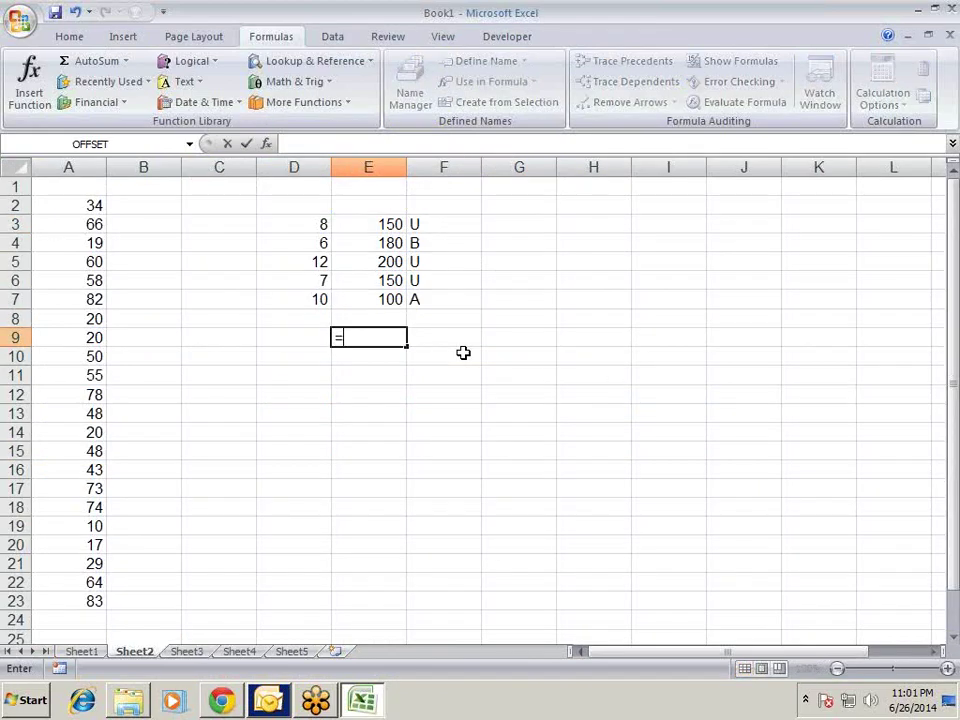
text(SUM()
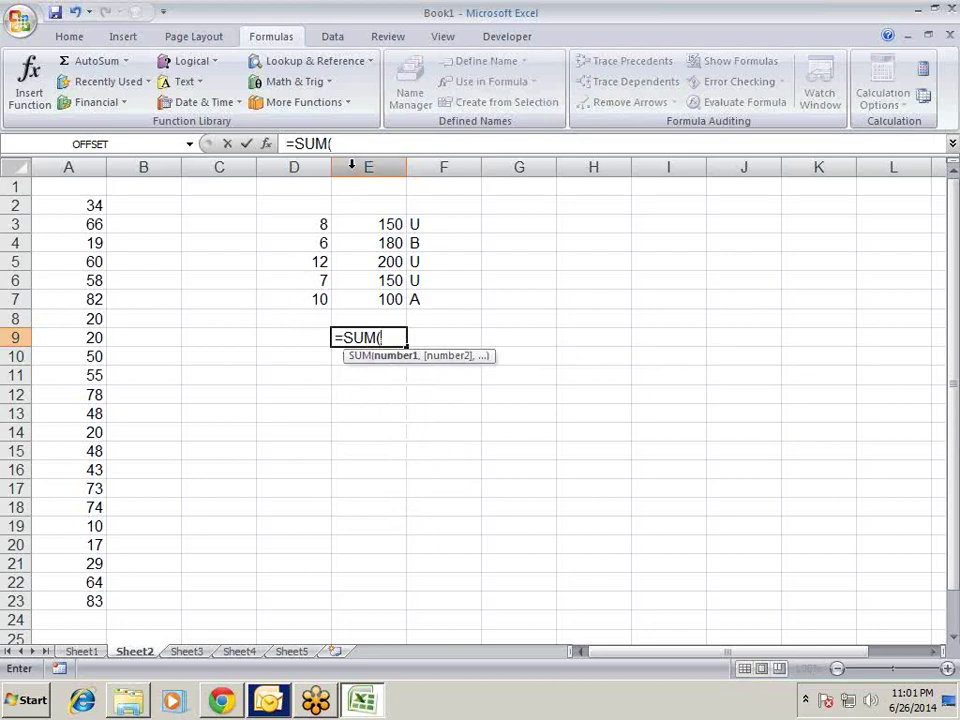
drag(310, 217, 317, 298)
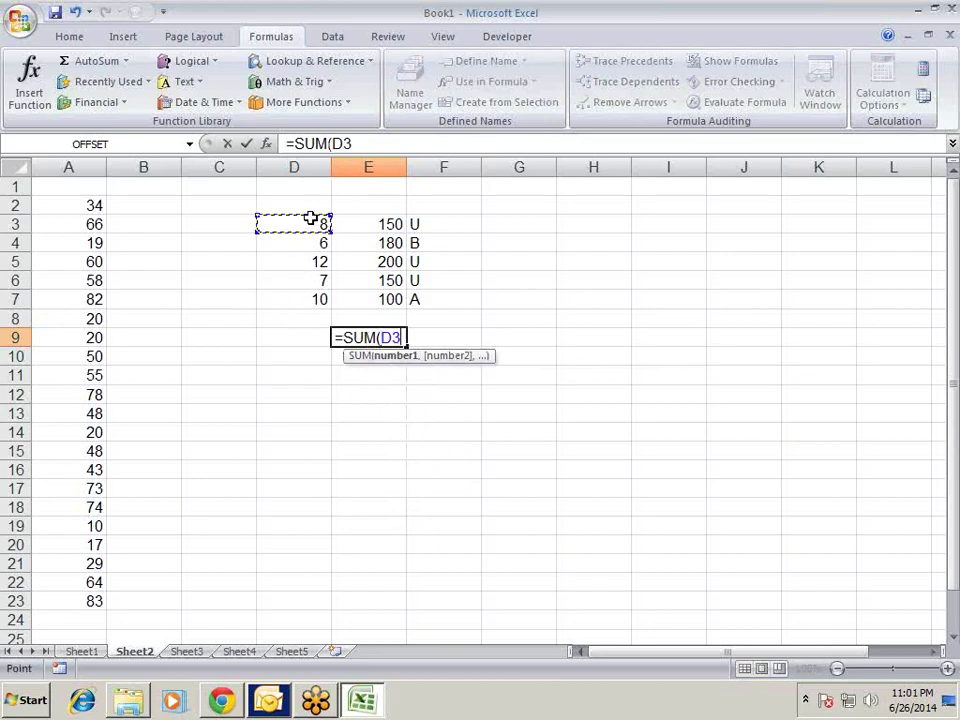
click(377, 337)
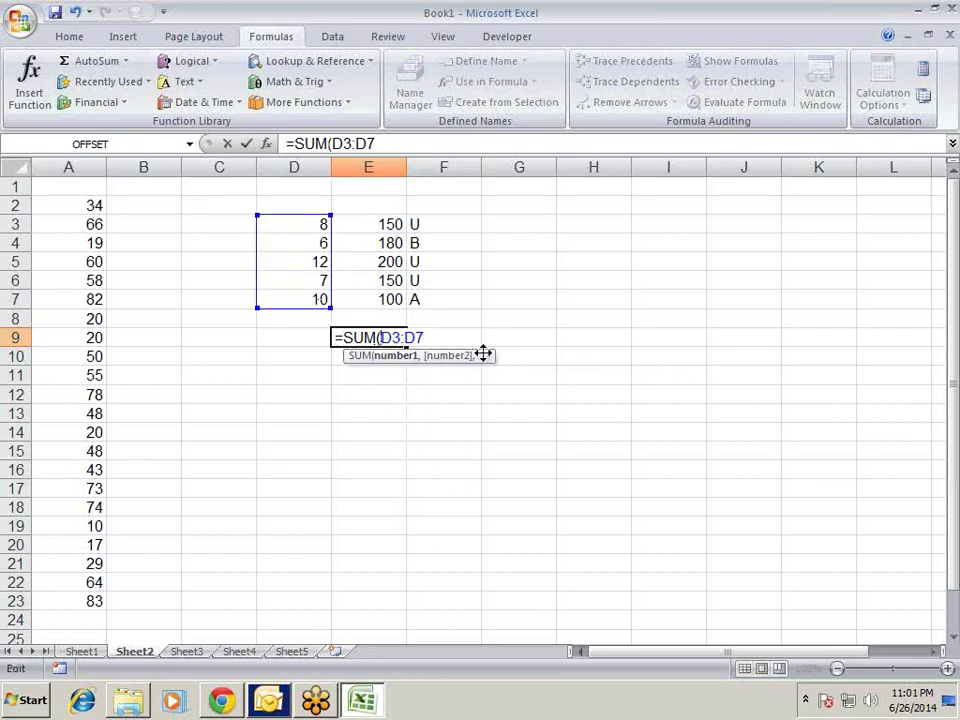
text(()
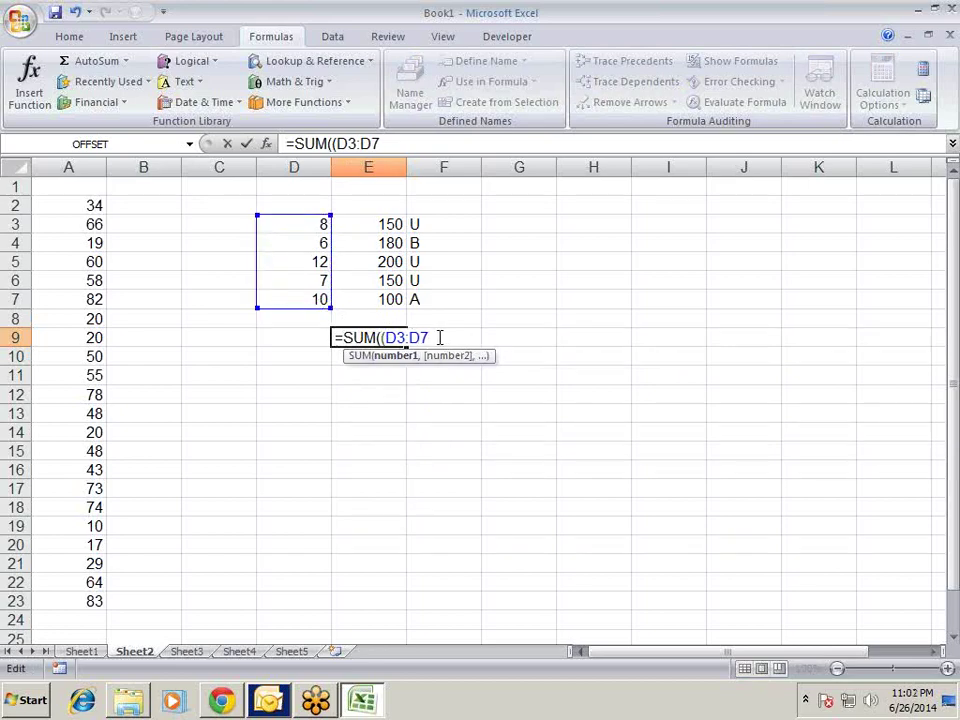
text())
text(*)
text(()
mouse_move(382, 228)
mouse_down()
mouse_move(395, 243)
mouse_move(389, 298)
mouse_up()
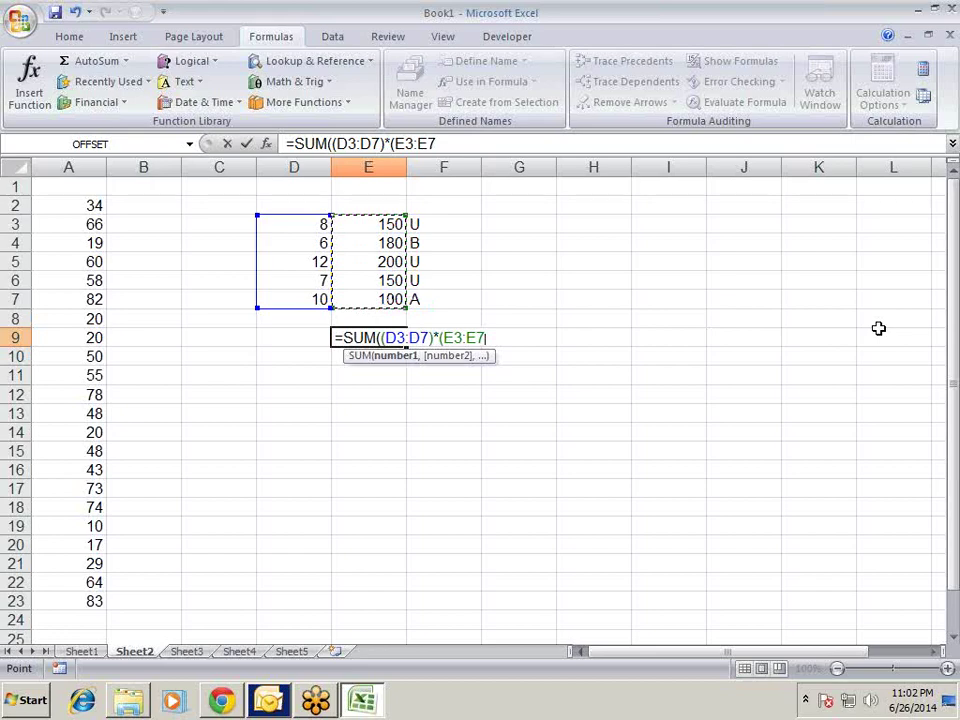
text(=150)
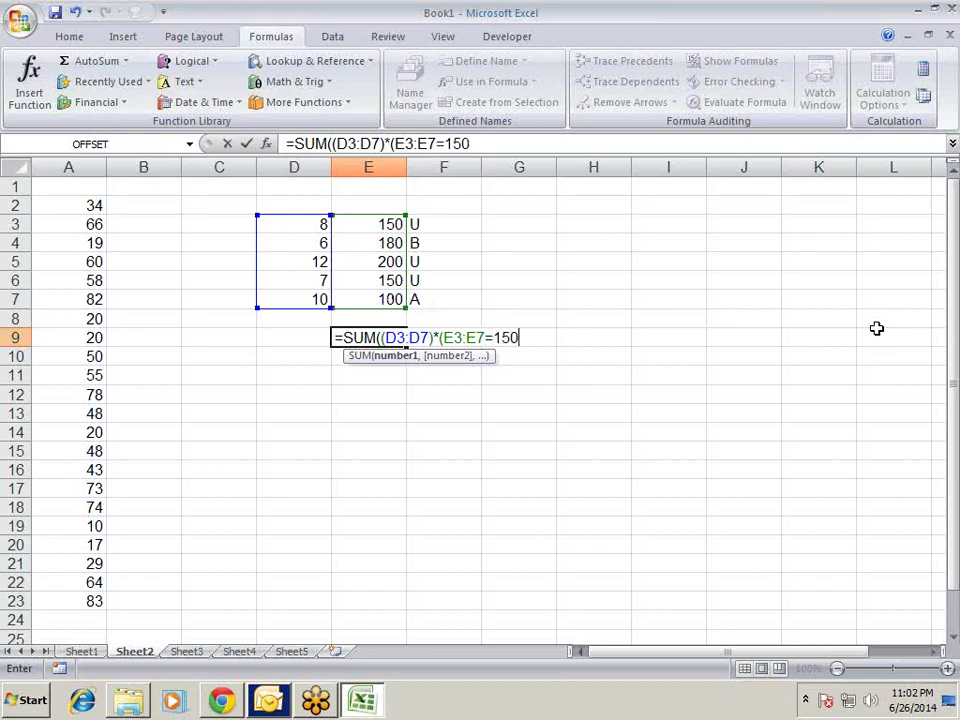
text())
text(*)
Step: Add the (F3:F7="U") criterion and enter it as an array formula returning 15
key(alt+Tab)
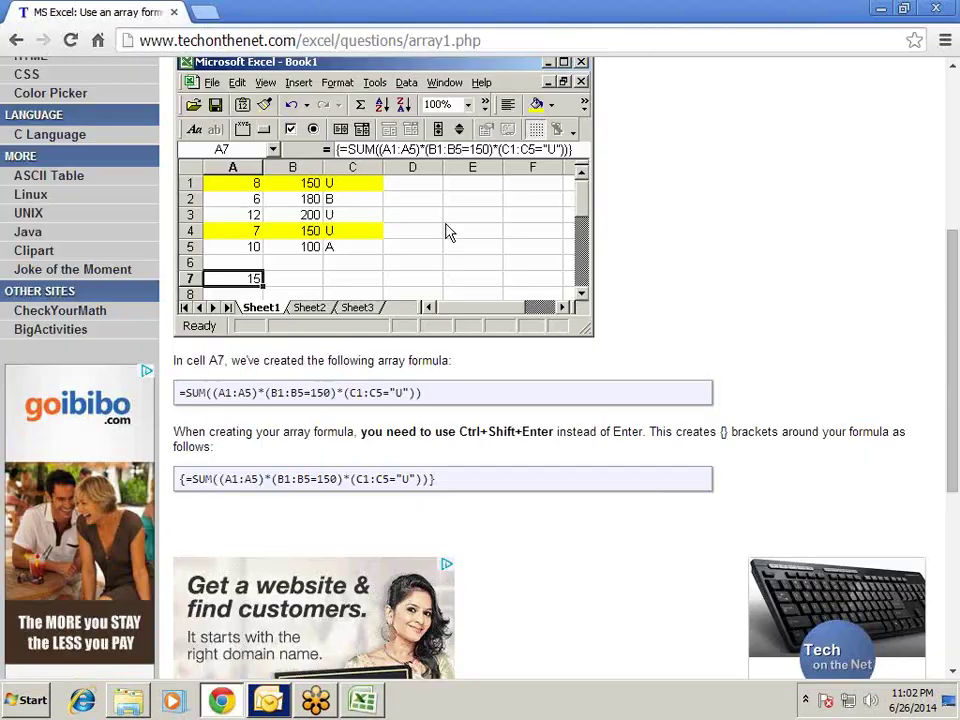
key(alt+Tab)
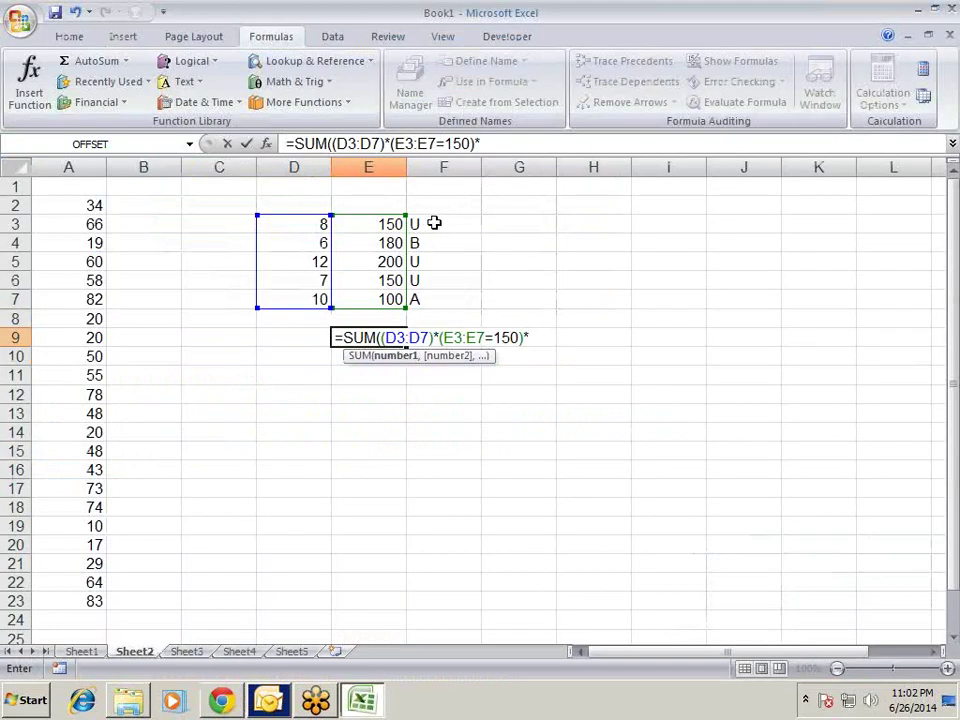
drag(437, 221, 445, 302)
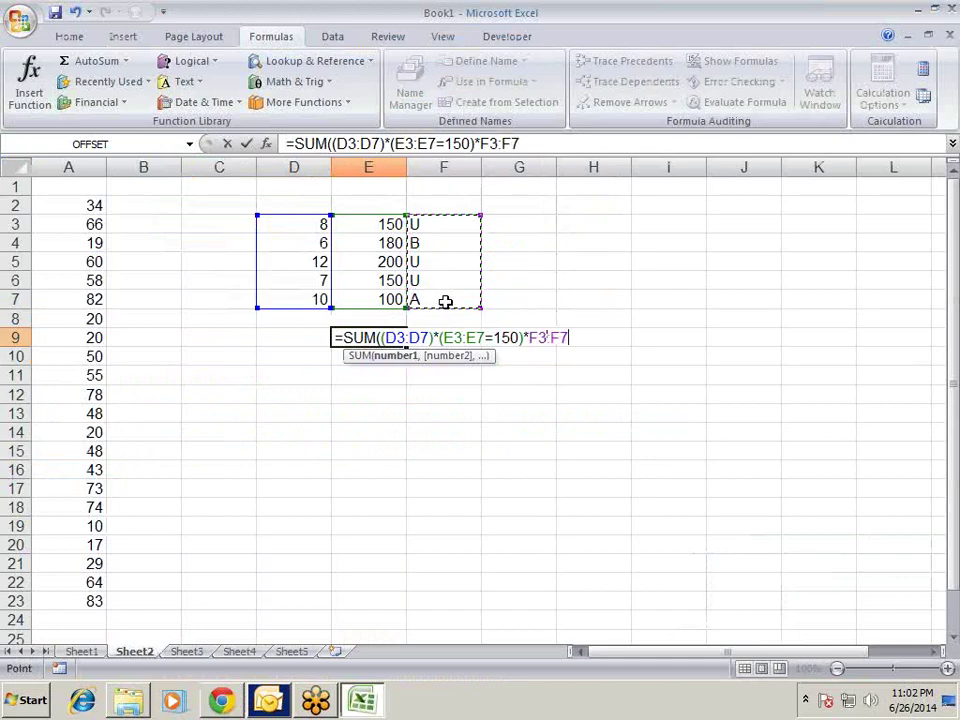
text(=")
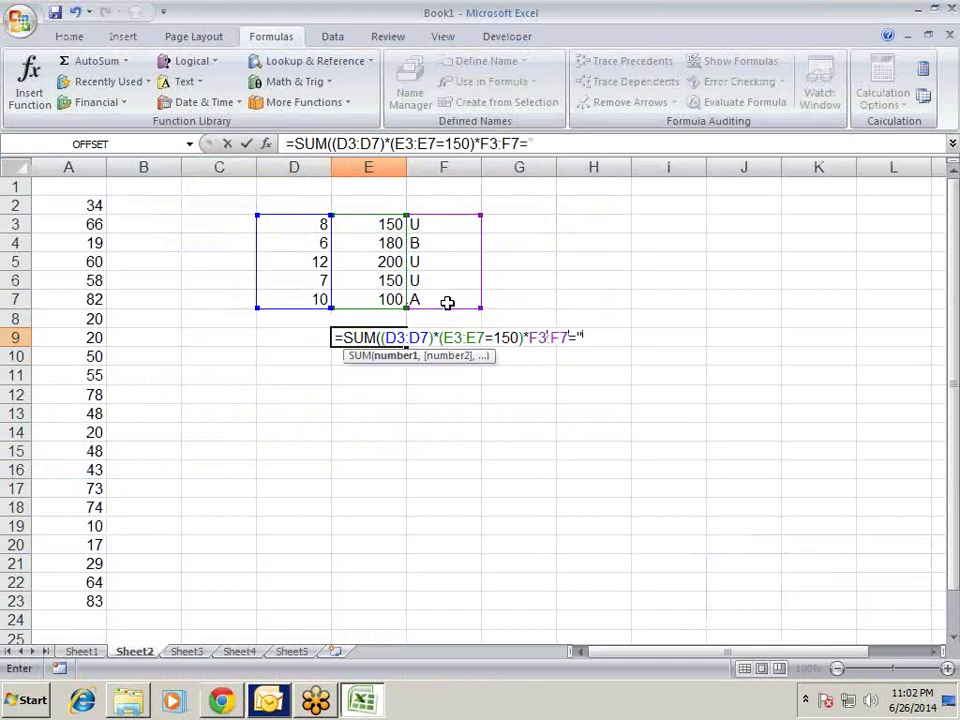
text(u")
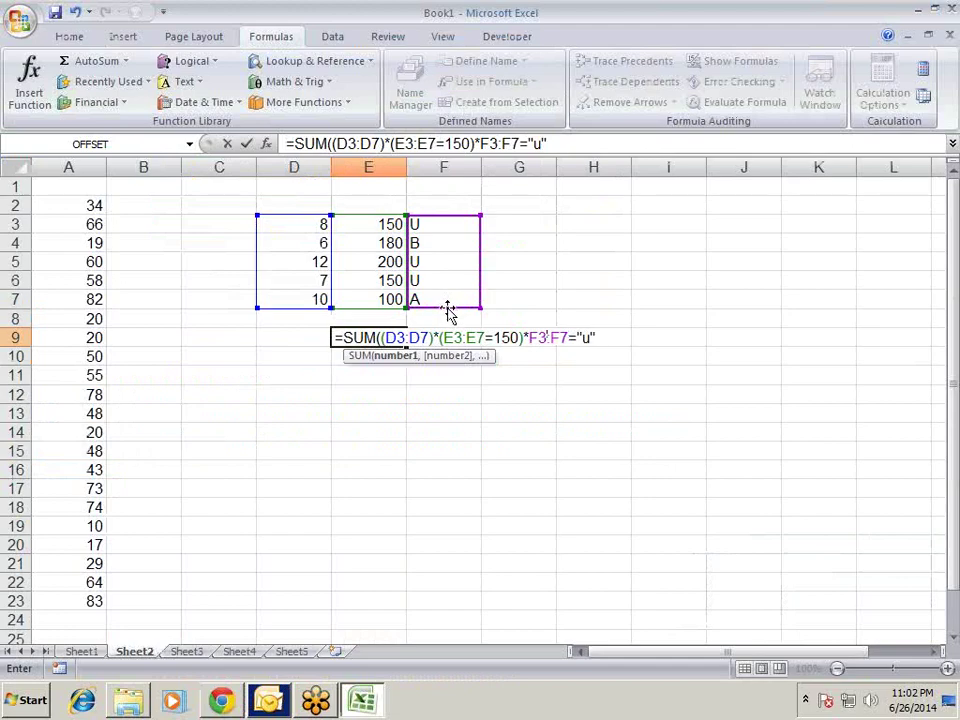
key(BackSpace)
key(BackSpace)
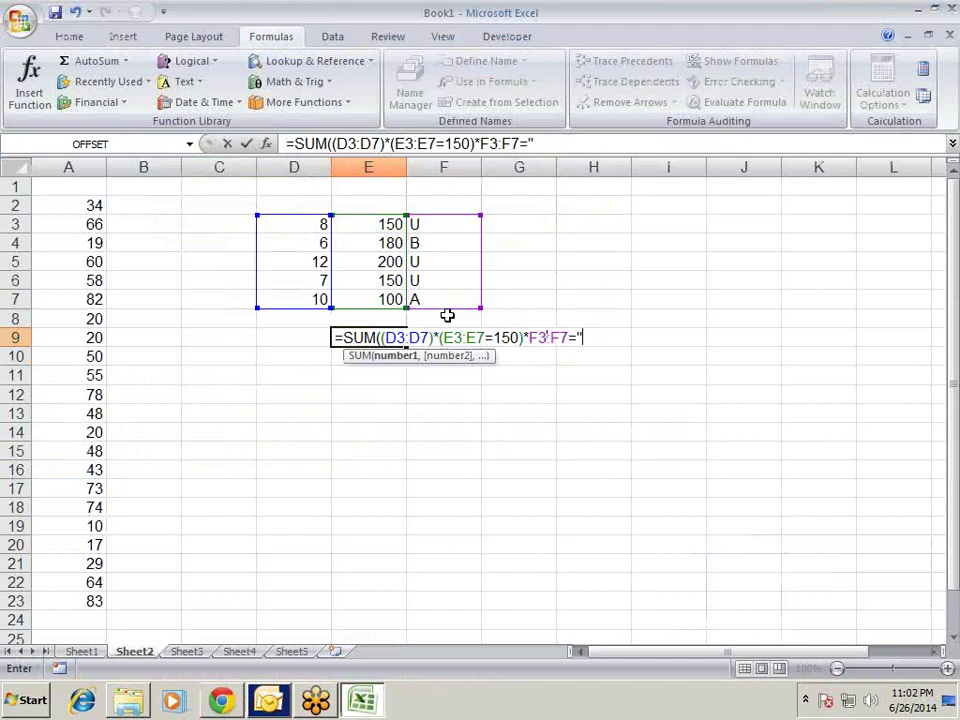
text(U)
text("))
click(510, 338)
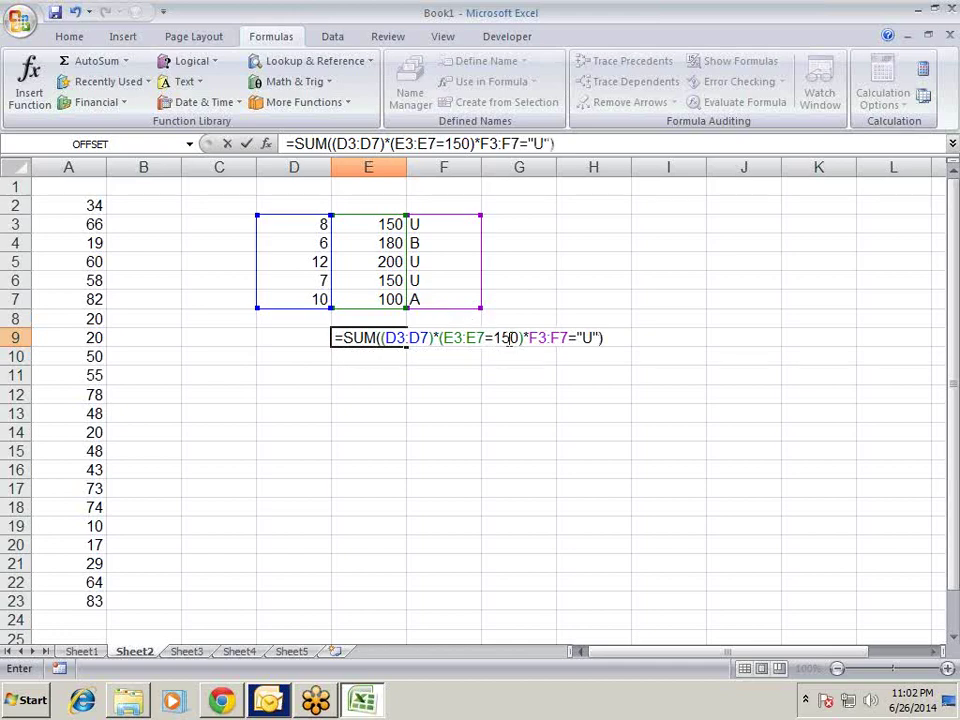
click(531, 337)
text(()
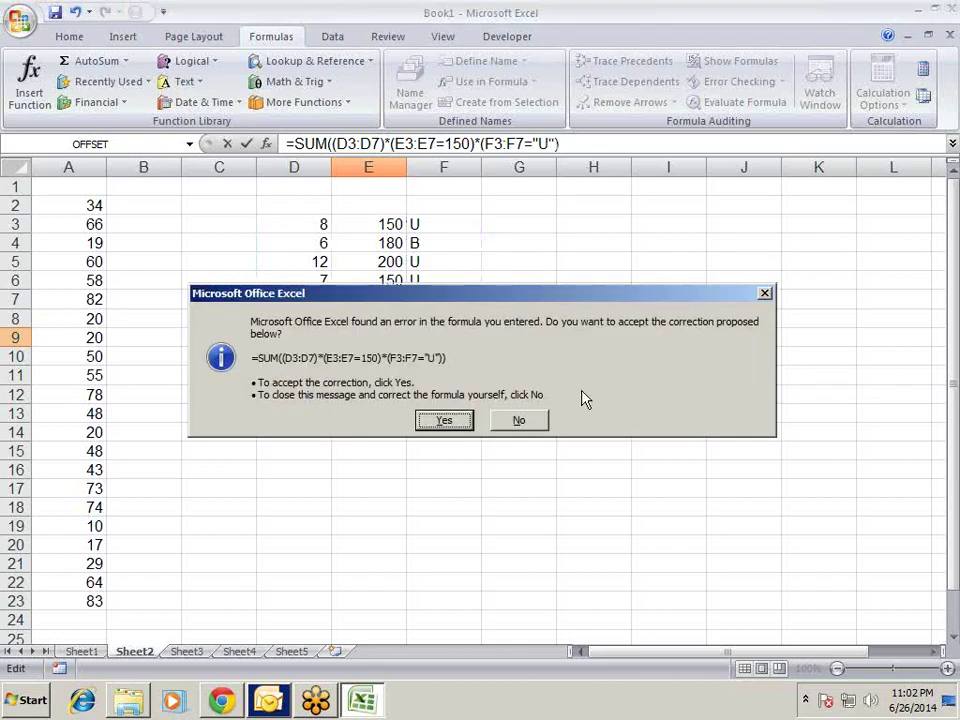
key(Return)
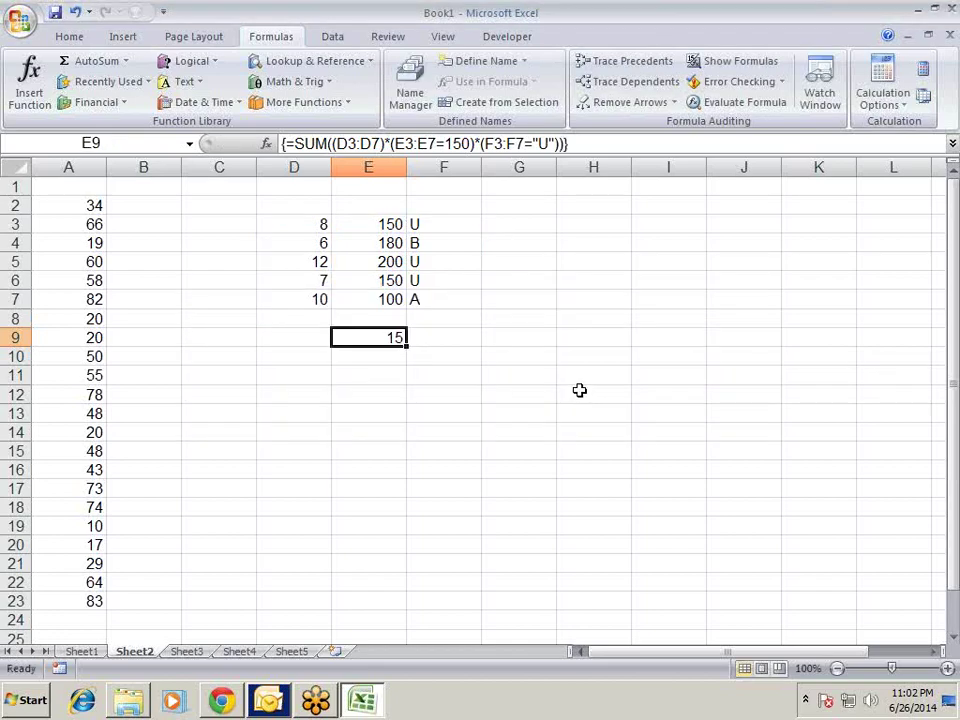
Step: Make the first matching row D3:F3 (8/150/U) bold
key(alt+Tab)
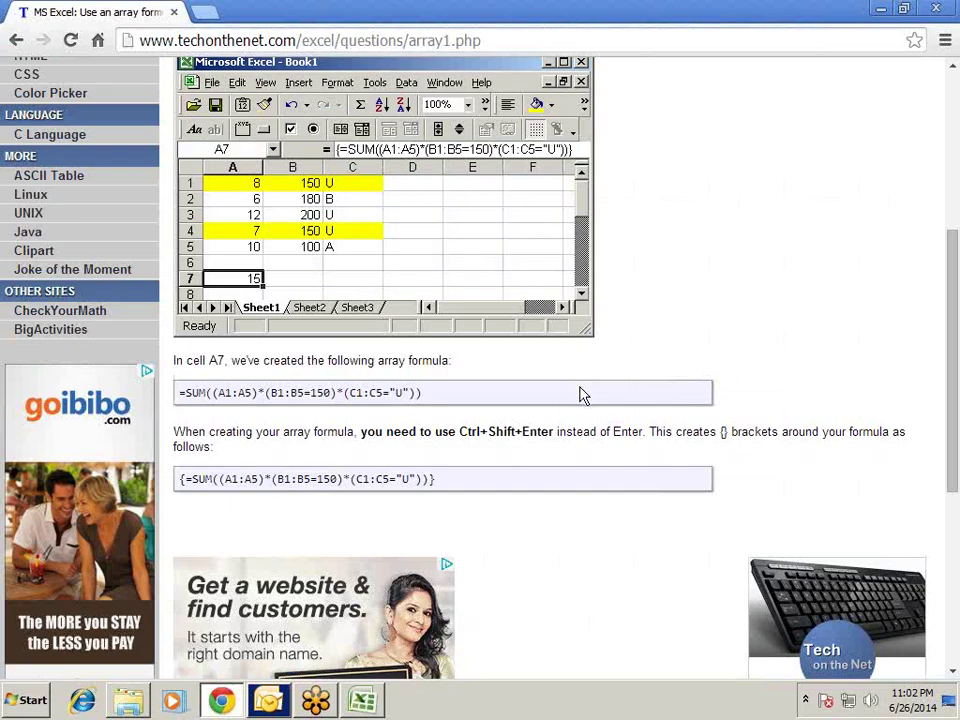
key(alt+Tab)
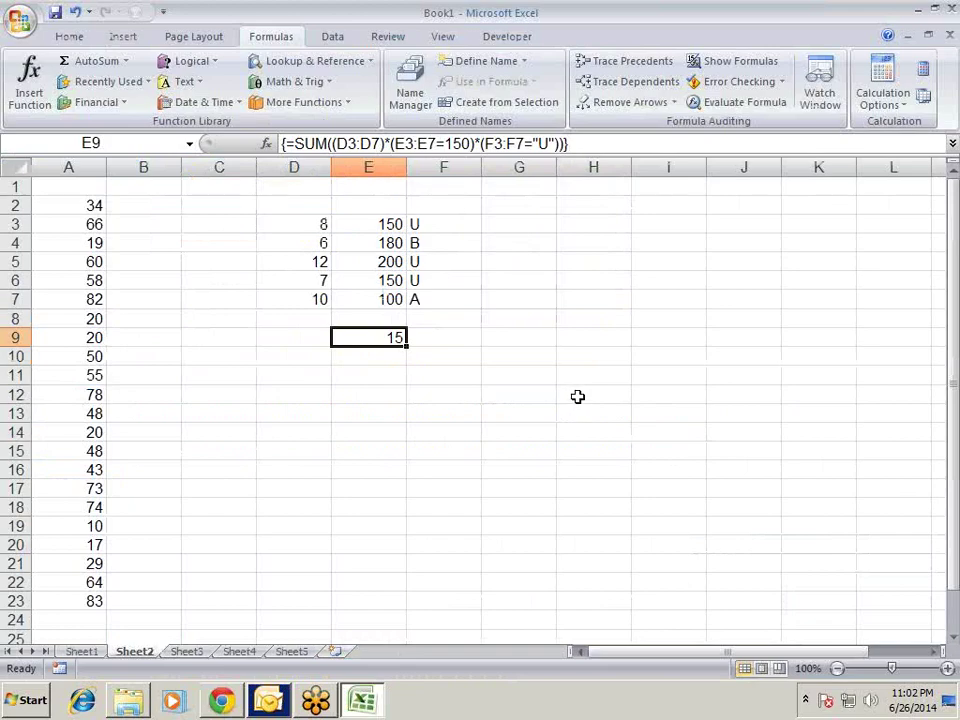
key(Up)
key(Up)
key(Up)
key(Up)
key(Up)
key(Up)
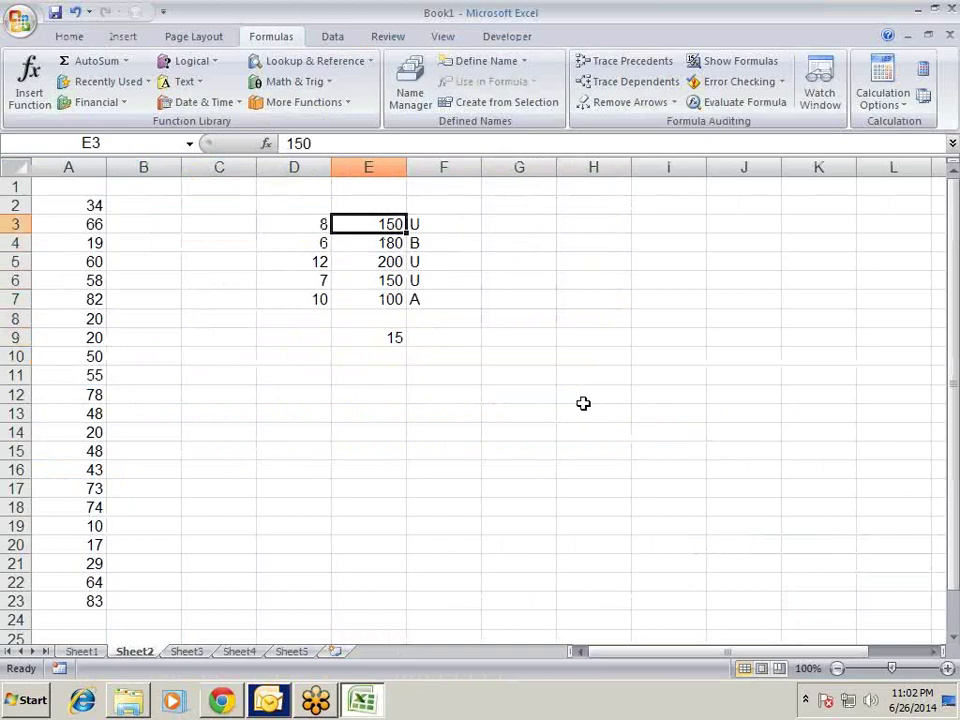
key(Left)
key(Right)
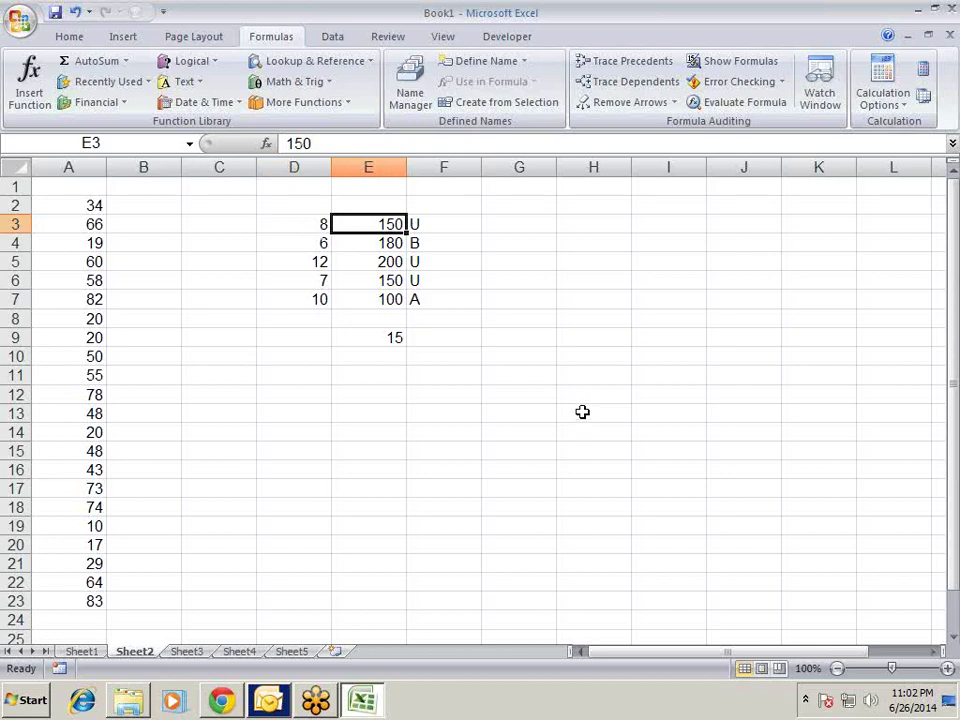
key(Right)
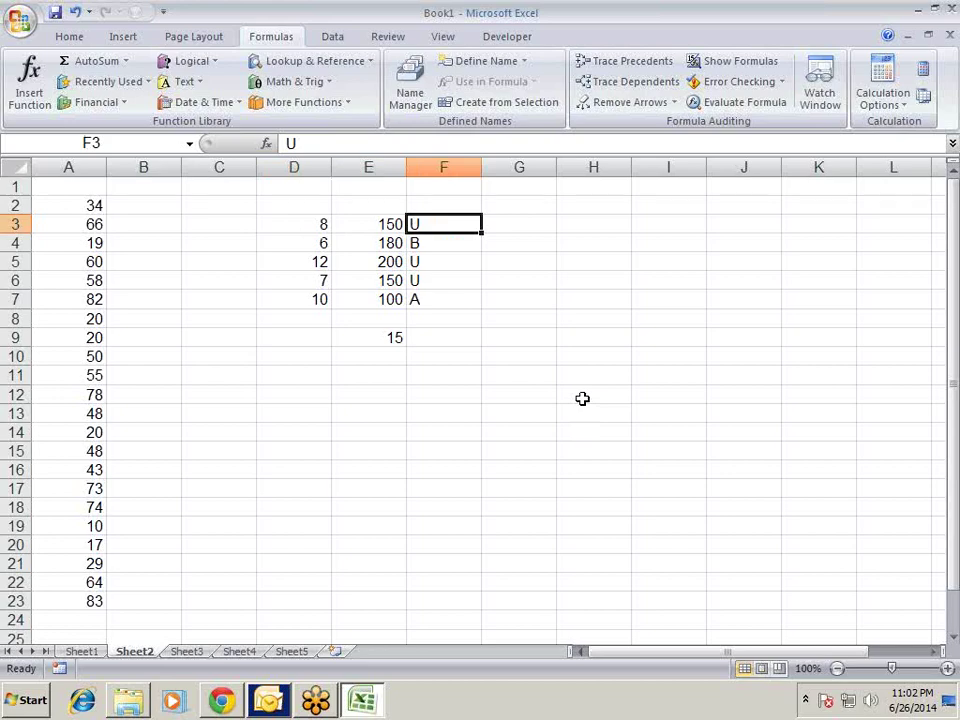
key(shift+Left)
key(shift+Left)
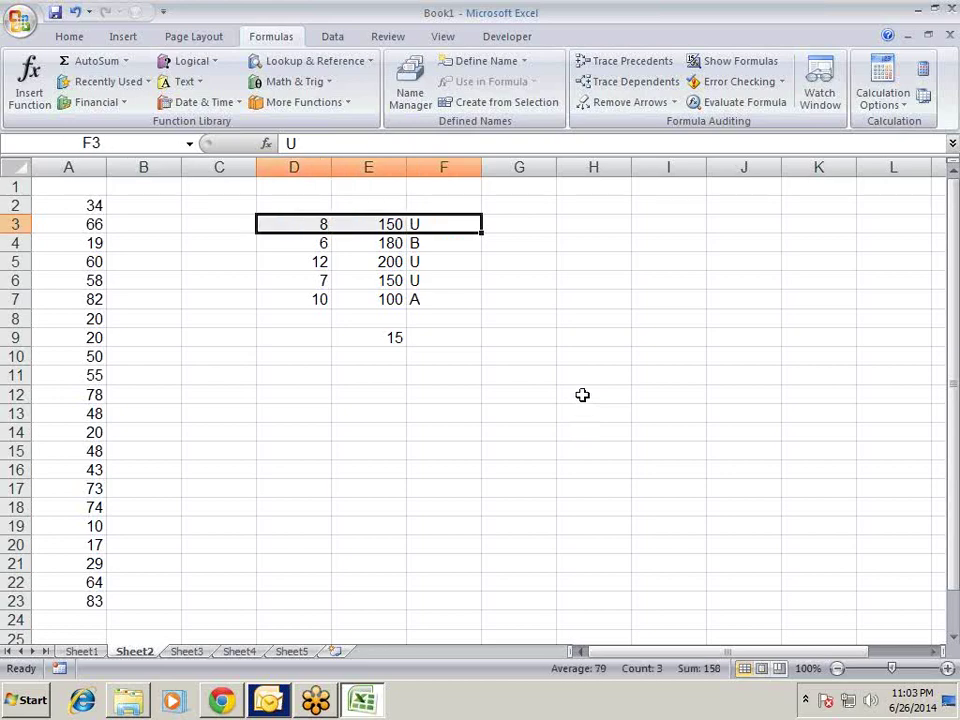
key(ctrl+b)
Step: Make the second matching row D6:F6 (7/150/U) bold
key(Down)
key(Down)
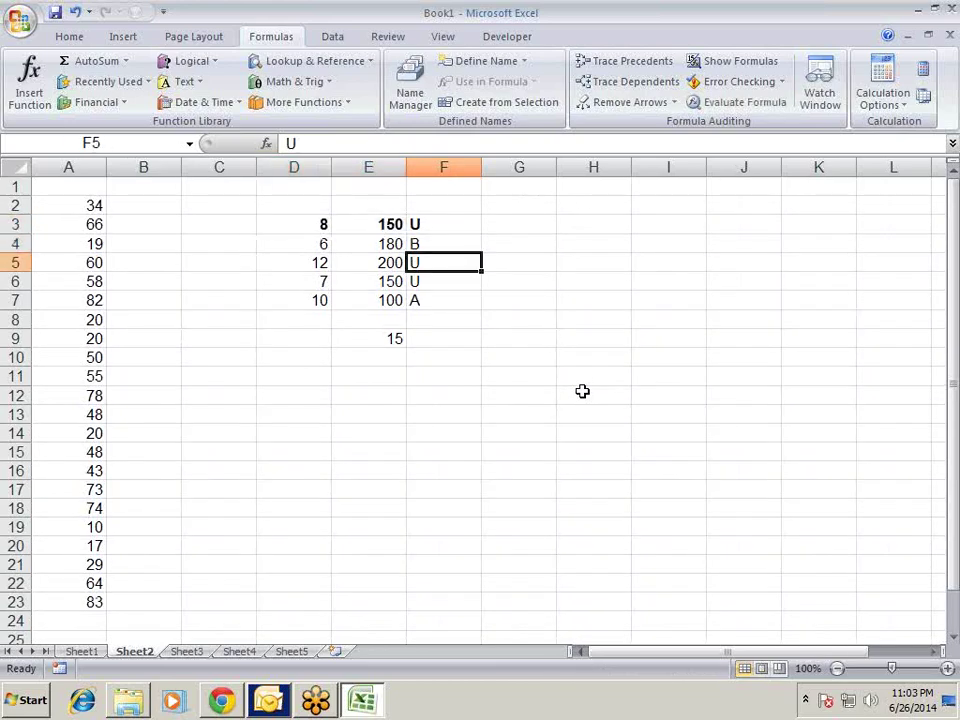
key(shift+Left)
key(shift+Left)
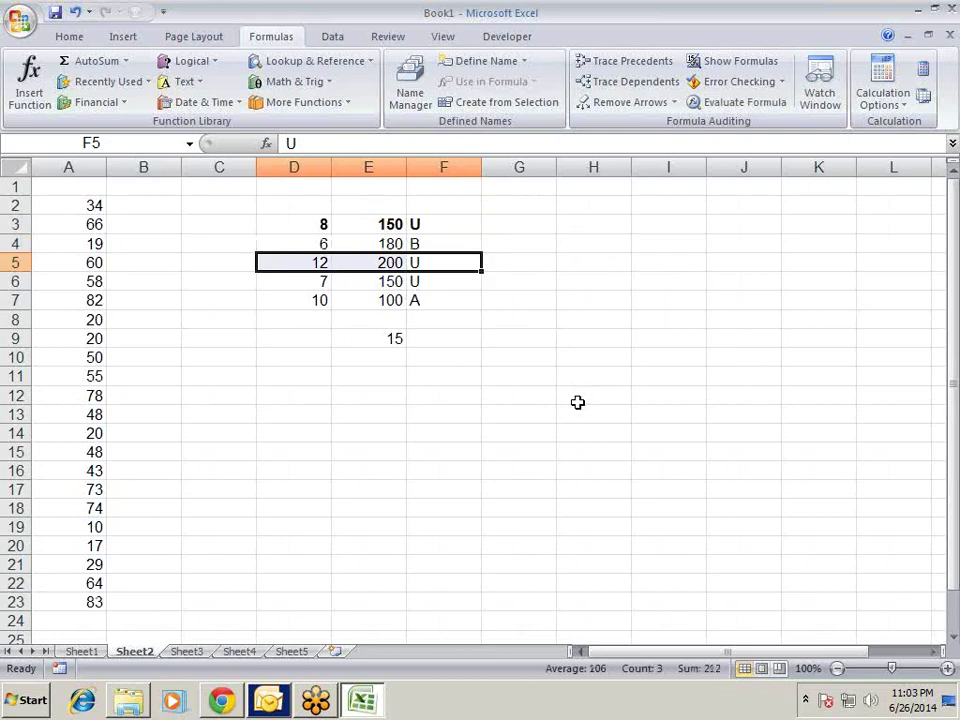
key(Down)
key(shift+Left)
key(shift+Left)
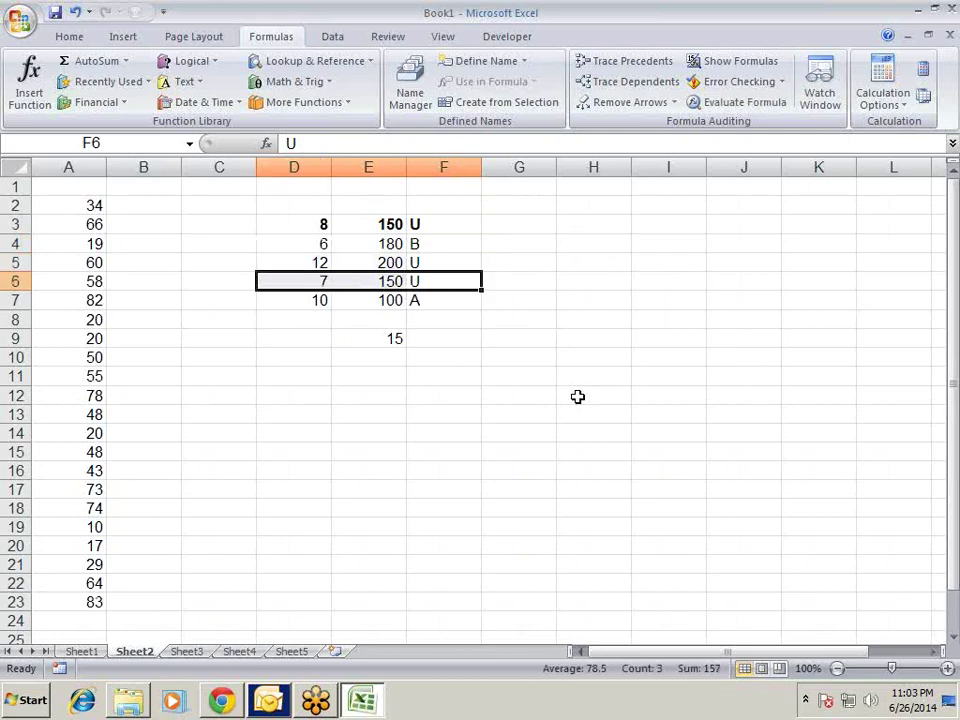
key(ctrl+b)
Step: Go back to E9 and put its formula into edit mode
key(Down)
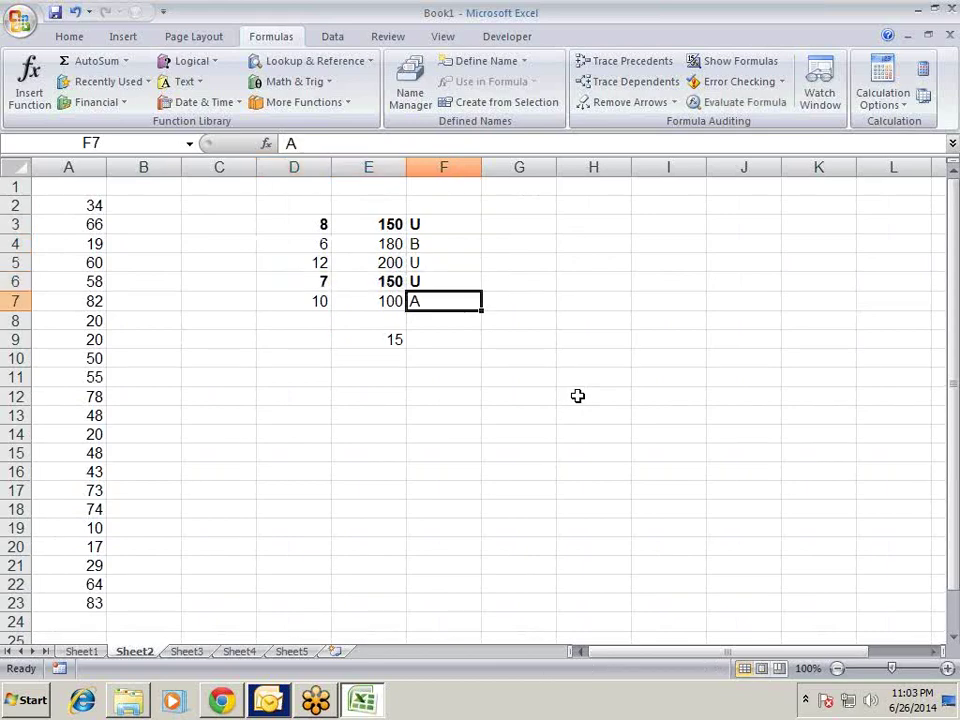
key(Up)
key(Down)
key(Down)
key(Down)
key(Left)
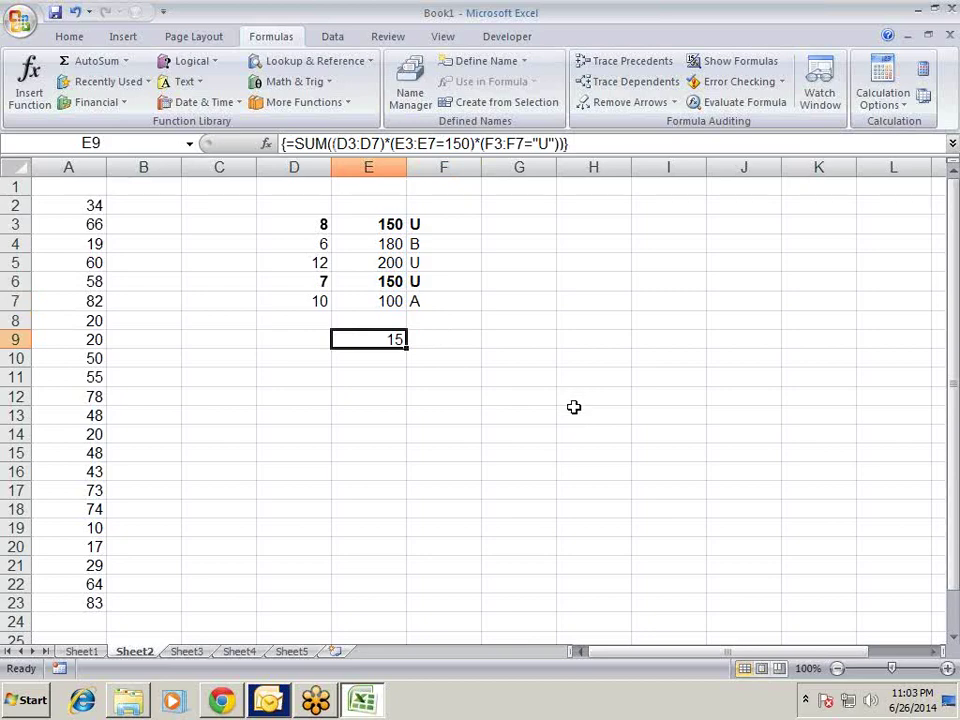
key(F2)
Step: Evaluate the E3:E7=150 condition in the formula into its TRUE/FALSE array
key(Left)
key(Left)
key(Left)
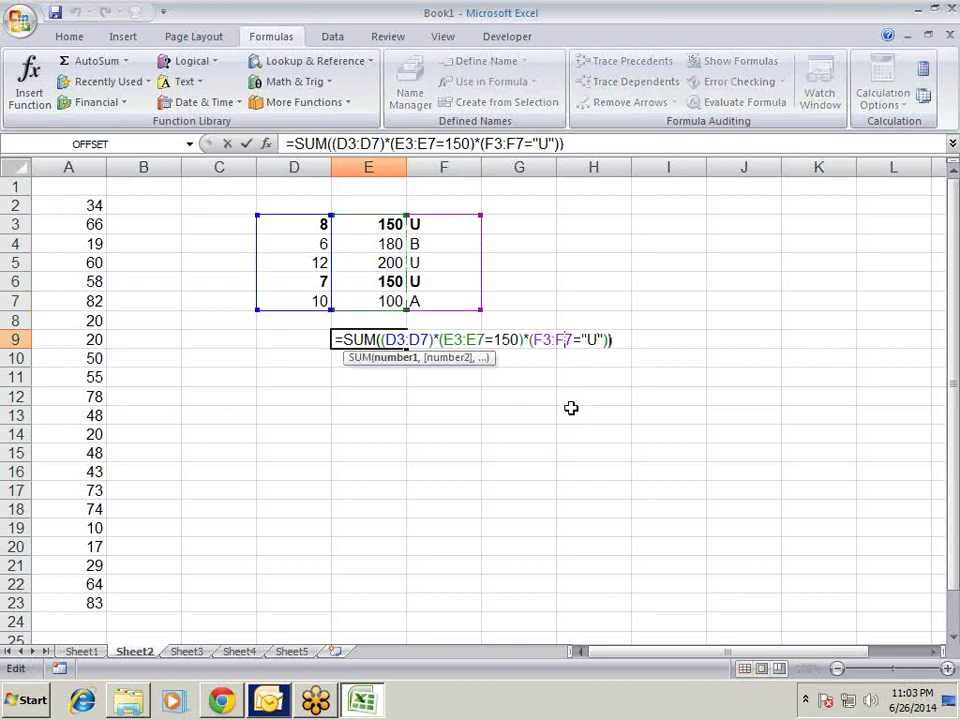
key(Left)
key(Left)
key(Left)
key(Right)
key(Right)
key(Left)
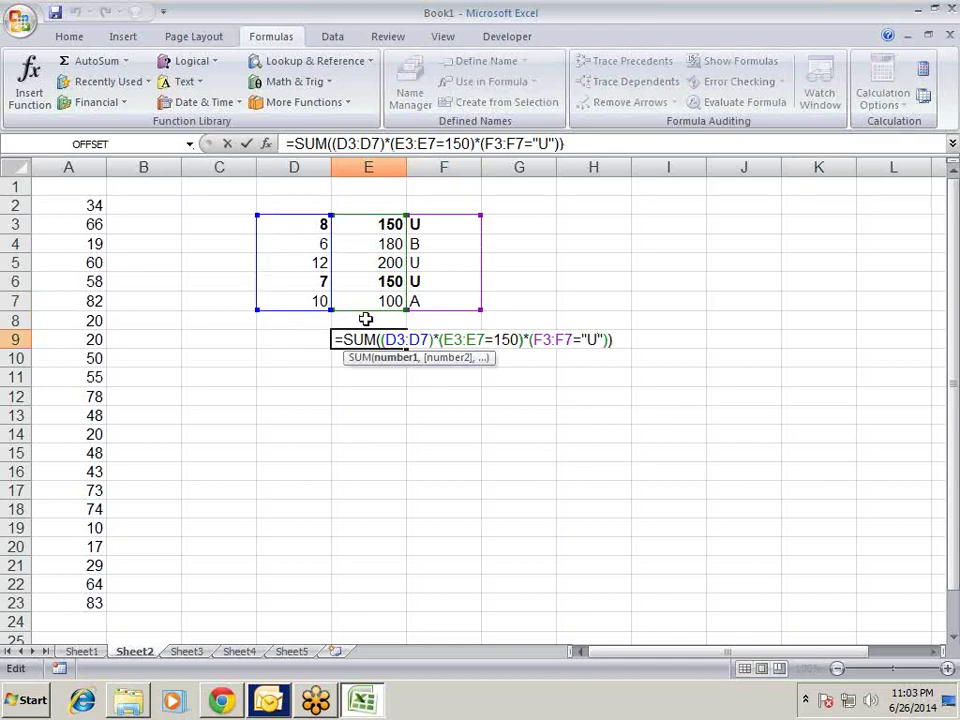
click(442, 340)
drag(522, 340, 440, 340)
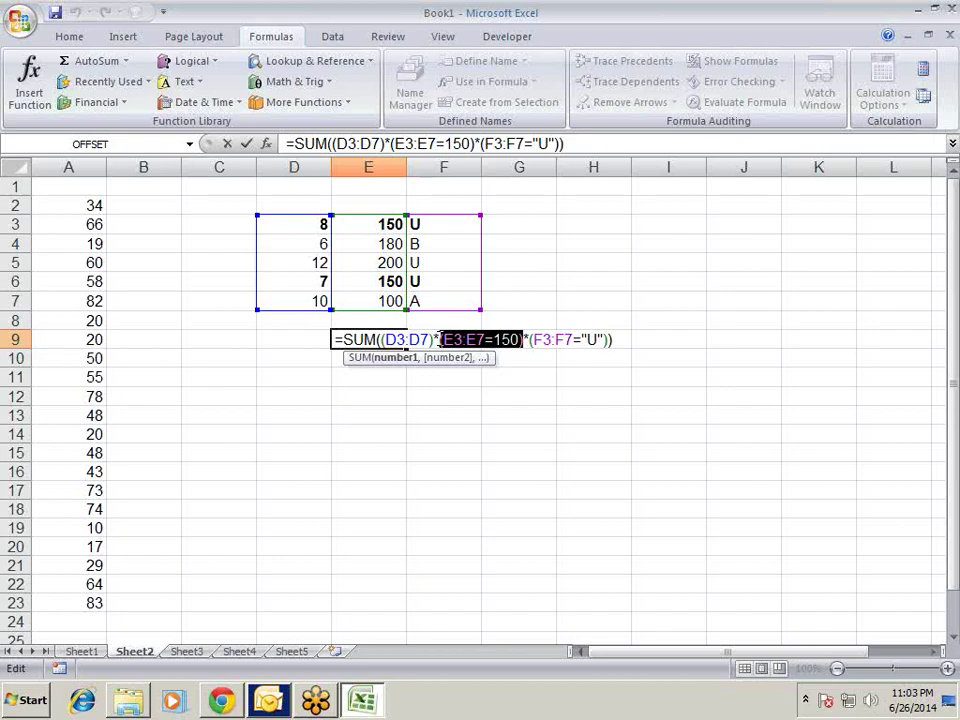
key(F9)
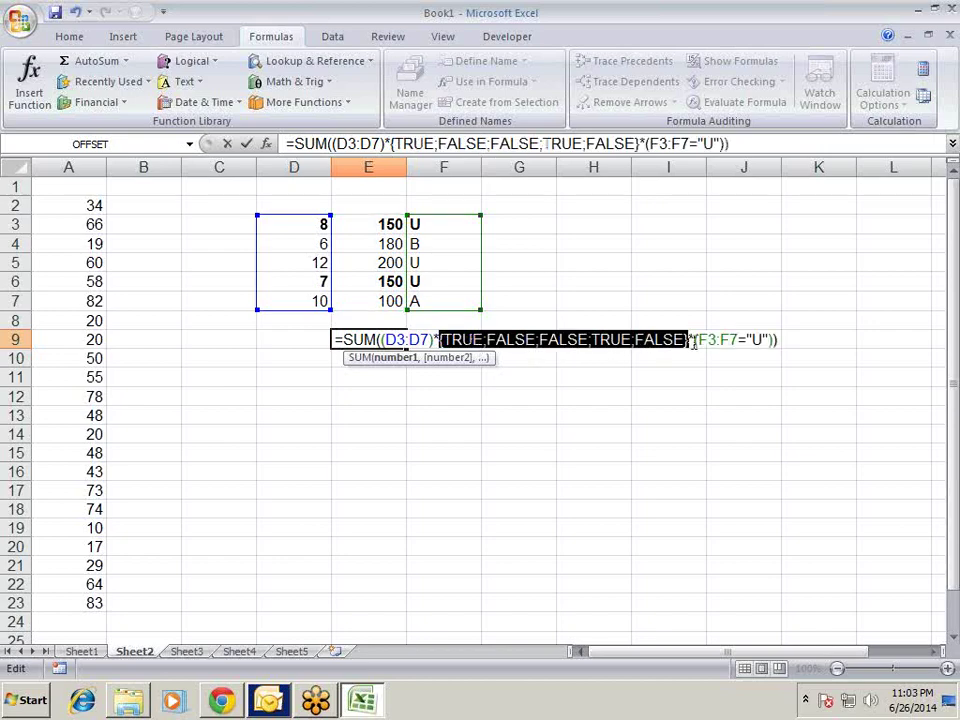
Step: Evaluate the F3:F7="U" test into {TRUE;FALSE;TRUE;TRUE;FALSE}
drag(693, 340, 783, 337)
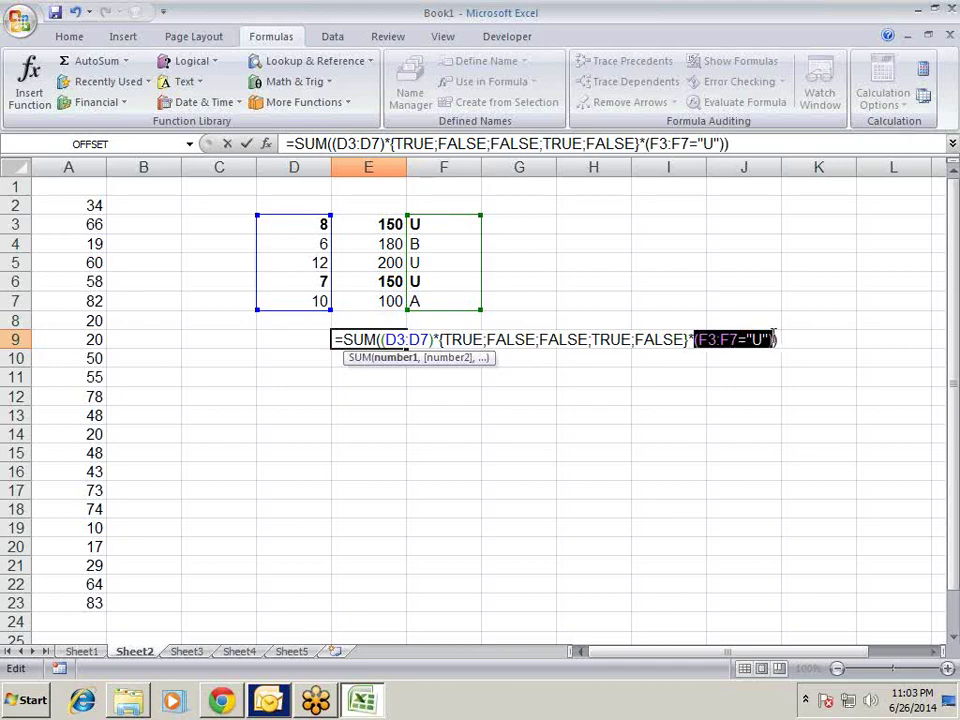
drag(783, 337, 778, 345)
key(F9)
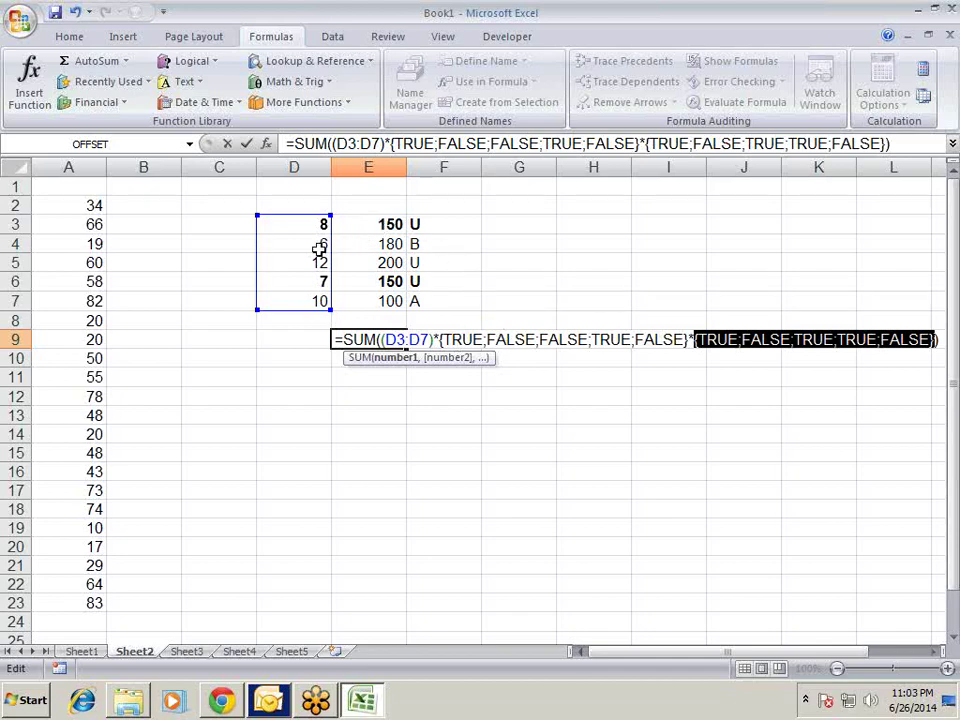
Step: Evaluate D3:D7 times the first array into {8;0;0;7;0}
click(687, 339)
key(shift+Left)
key(shift+Left)
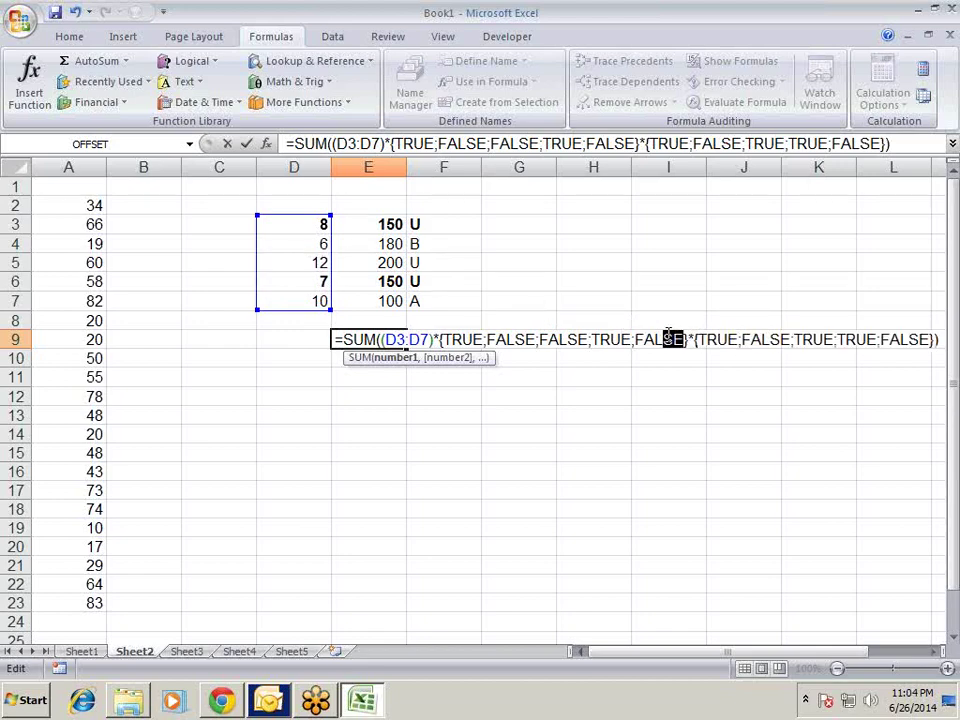
key(shift+Left)
drag(687, 339, 382, 339)
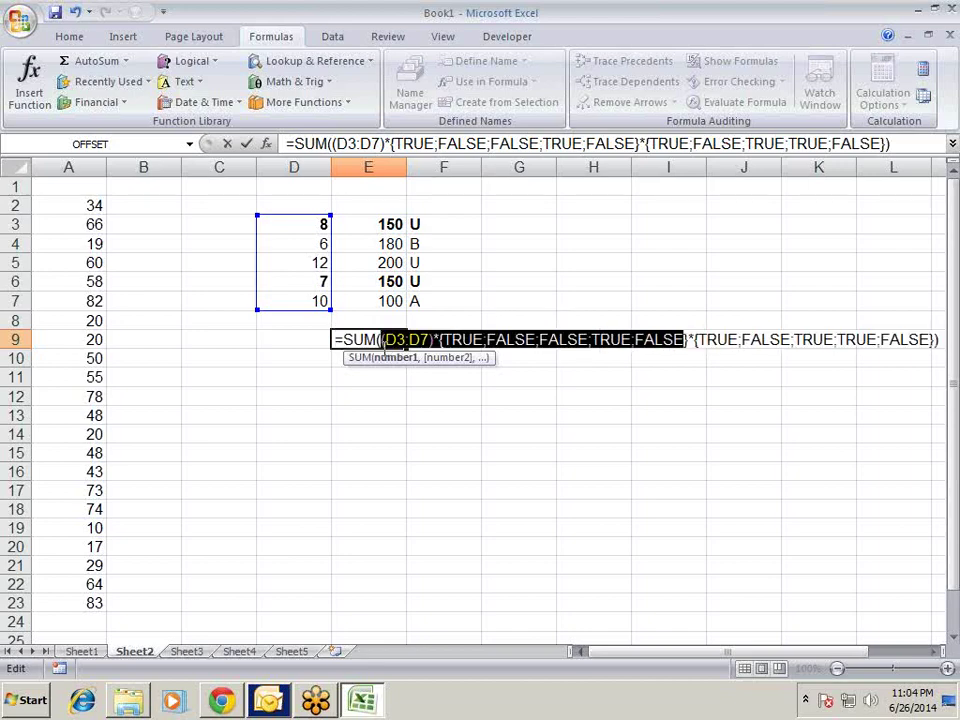
click(688, 340)
key(shift+Left)
key(shift+Left)
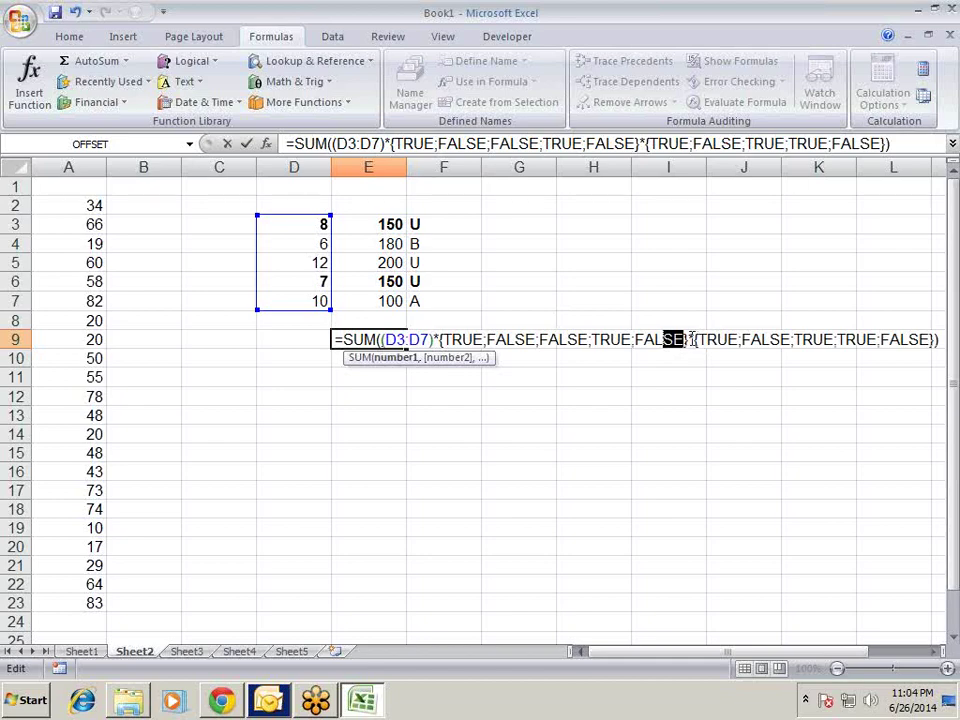
drag(690, 338, 382, 339)
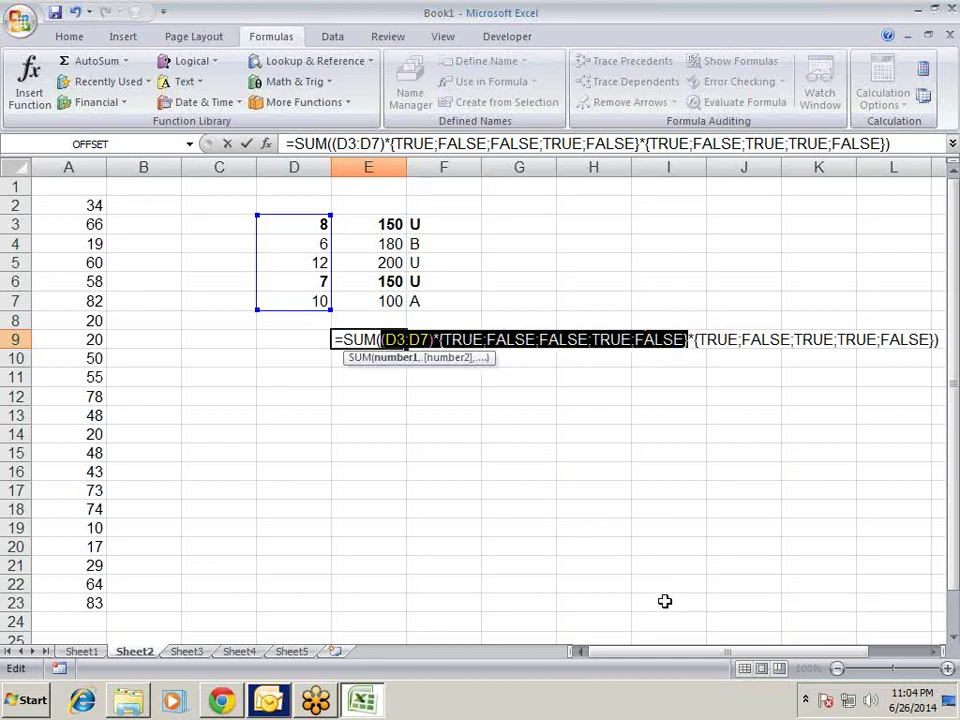
key(F9)
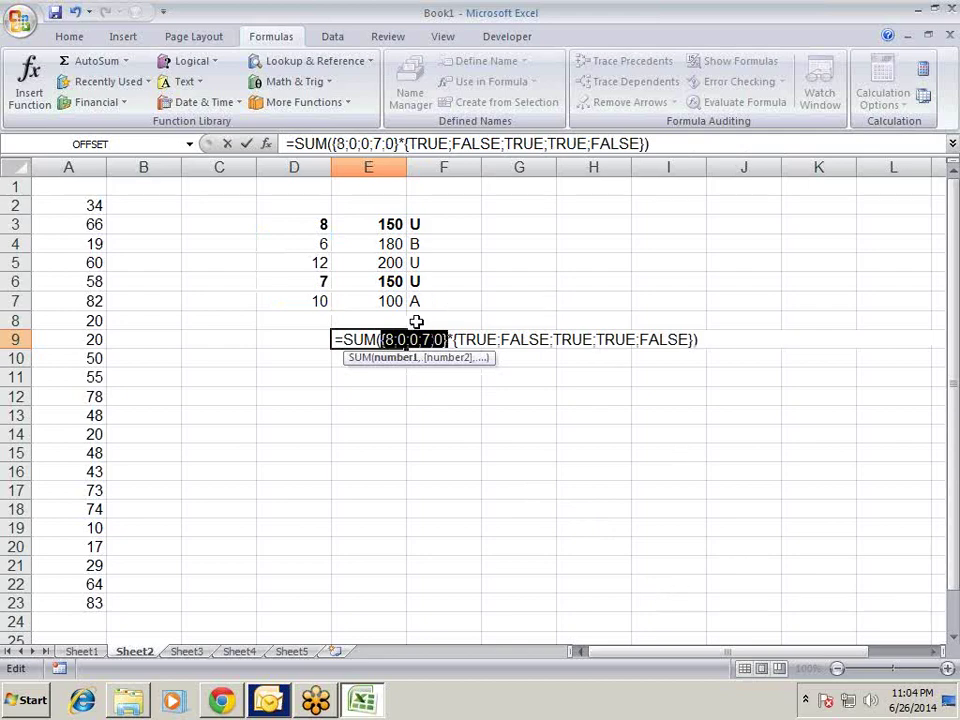
key(Right)
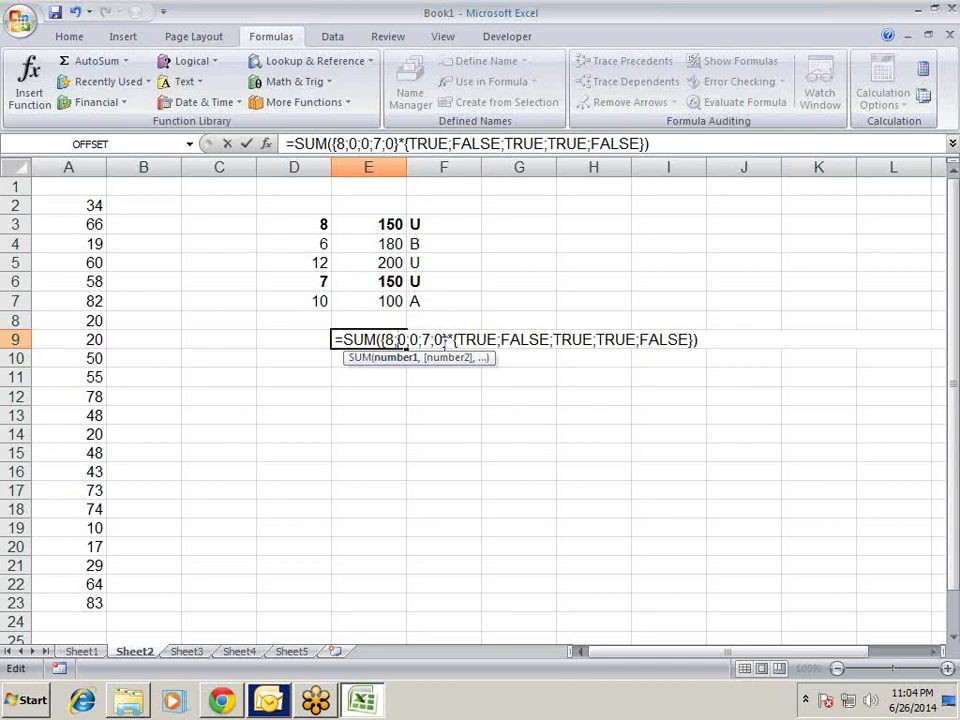
Step: Glance at the Chrome array formula tutorial and come back to E9's formula in Excel
key(alt+Tab)
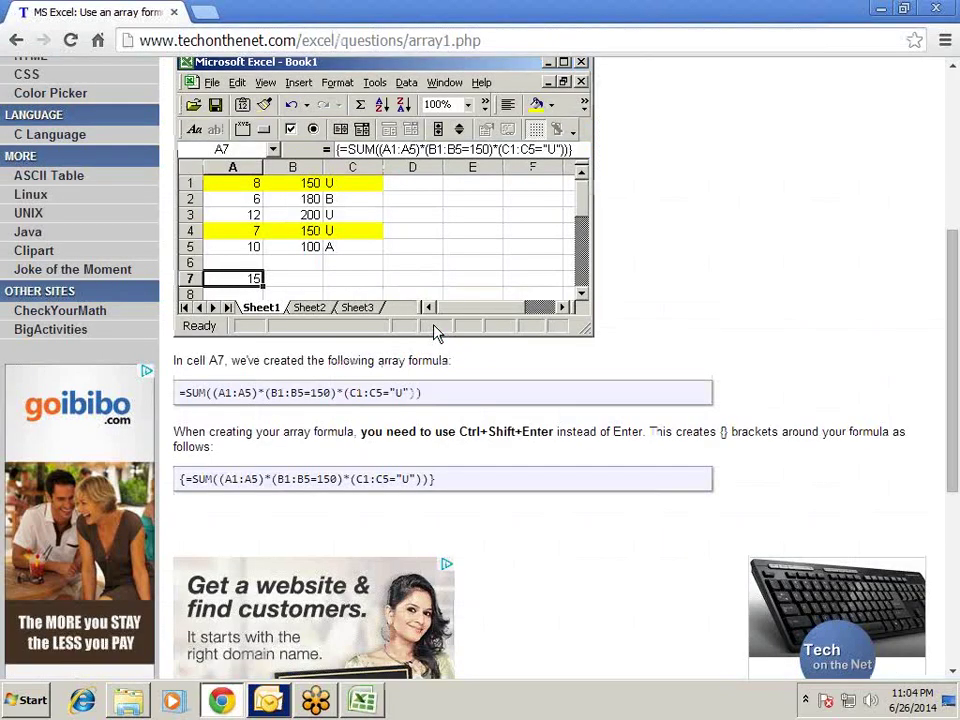
key(alt+Tab)
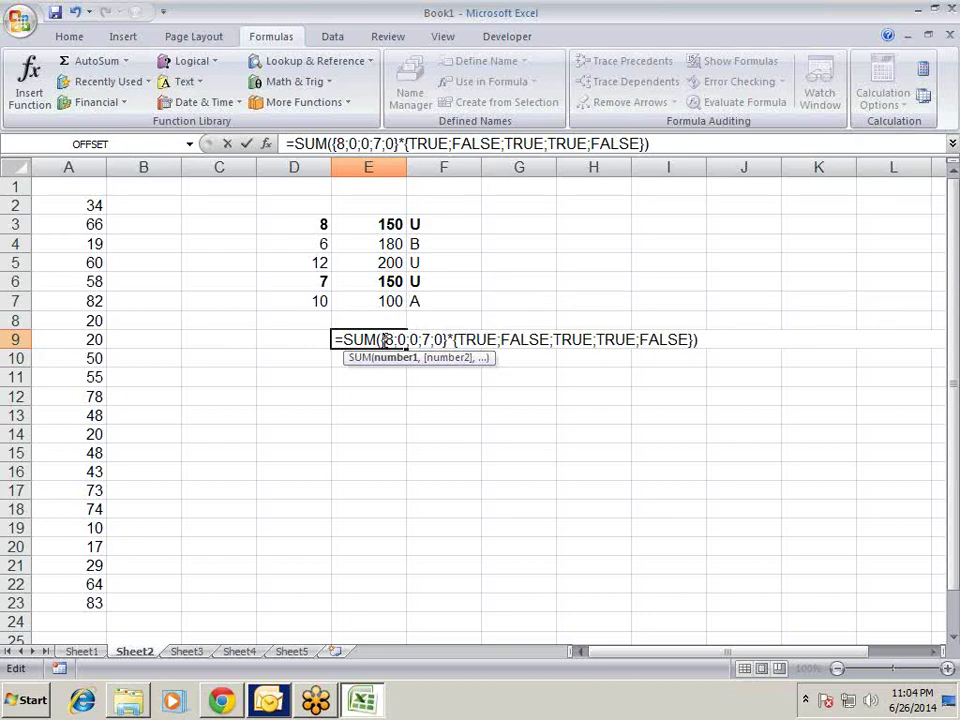
Step: Evaluate the array product to {8;0;0;7;0}, then the whole SUM down to 15
drag(381, 340, 694, 336)
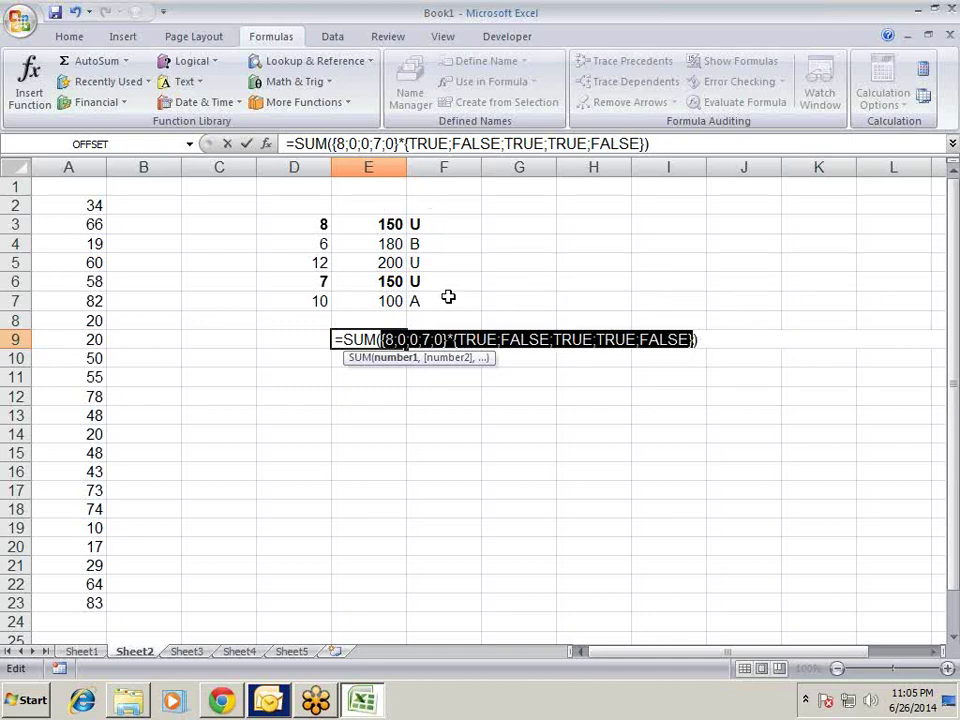
key(F9)
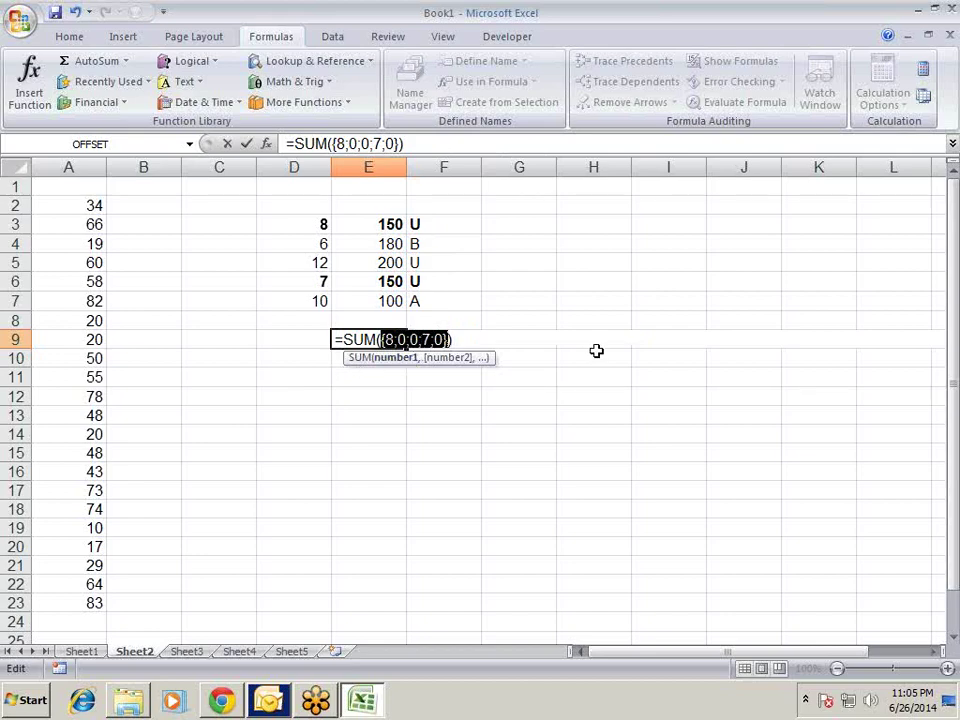
drag(456, 340, 302, 344)
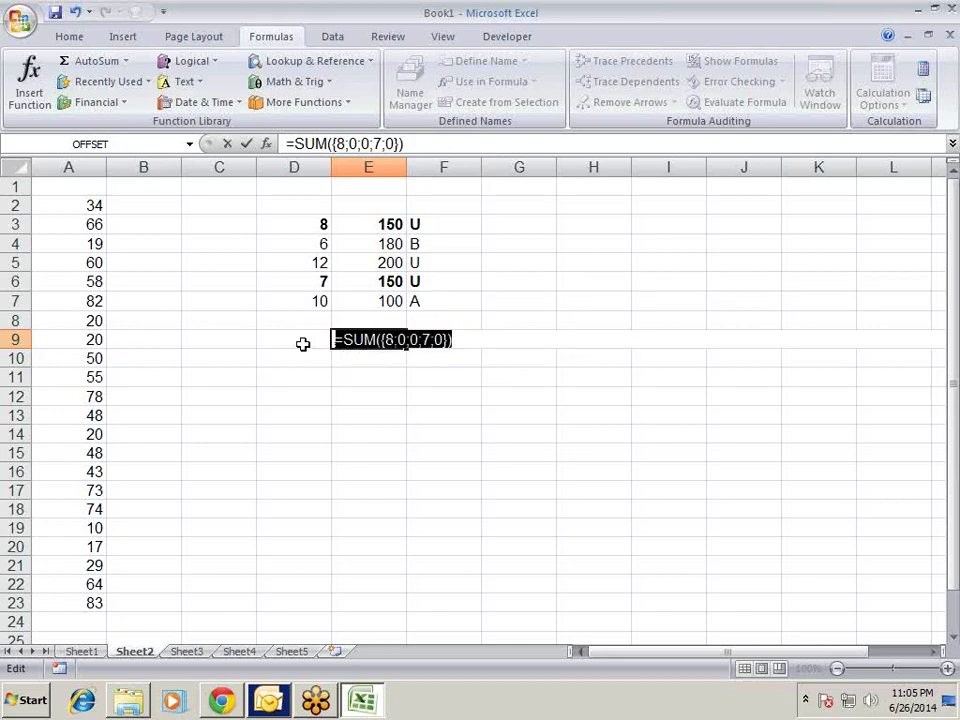
key(F9)
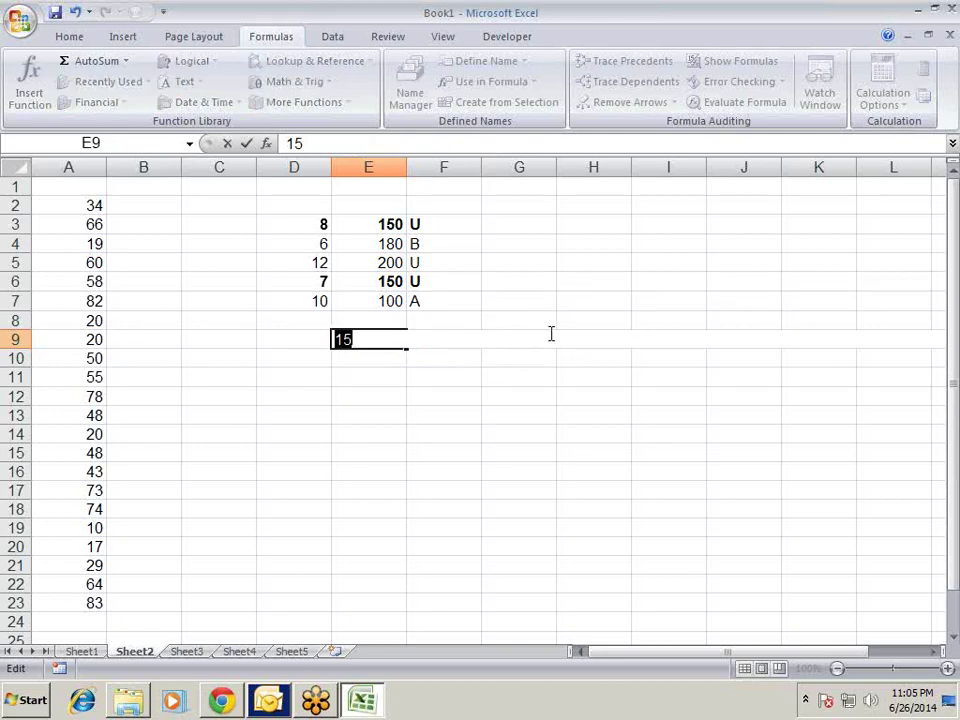
Step: Cancel the evaluation so E9 keeps {=SUM((D3:D7)*(E3:E7=150)*(F3:F7="U"))}, then switch to Chrome
key(Escape)
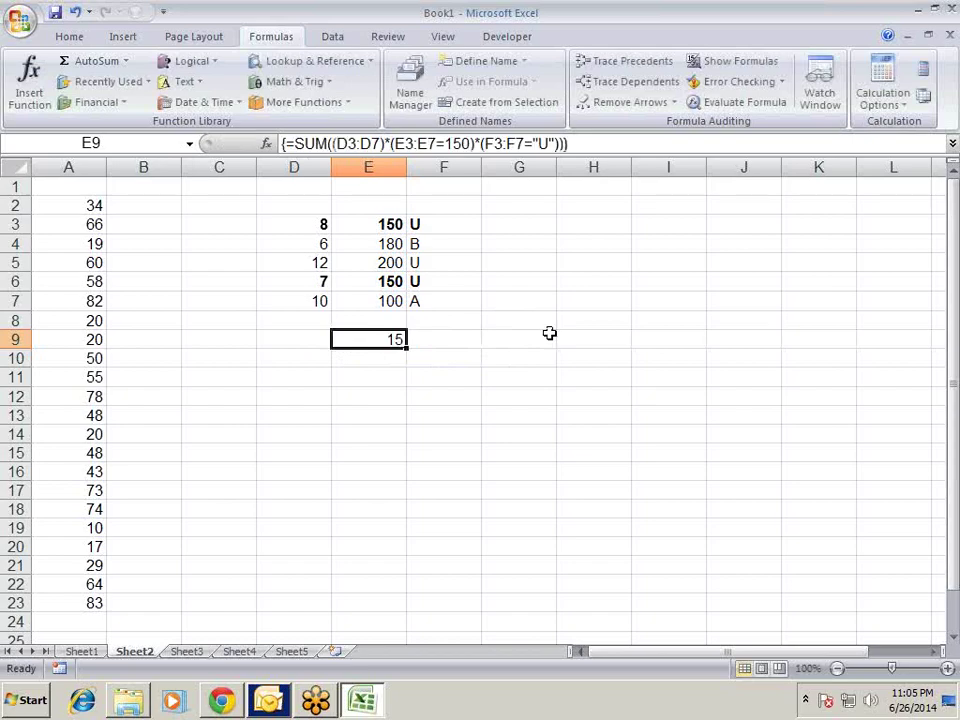
key(Return)
key(Up)
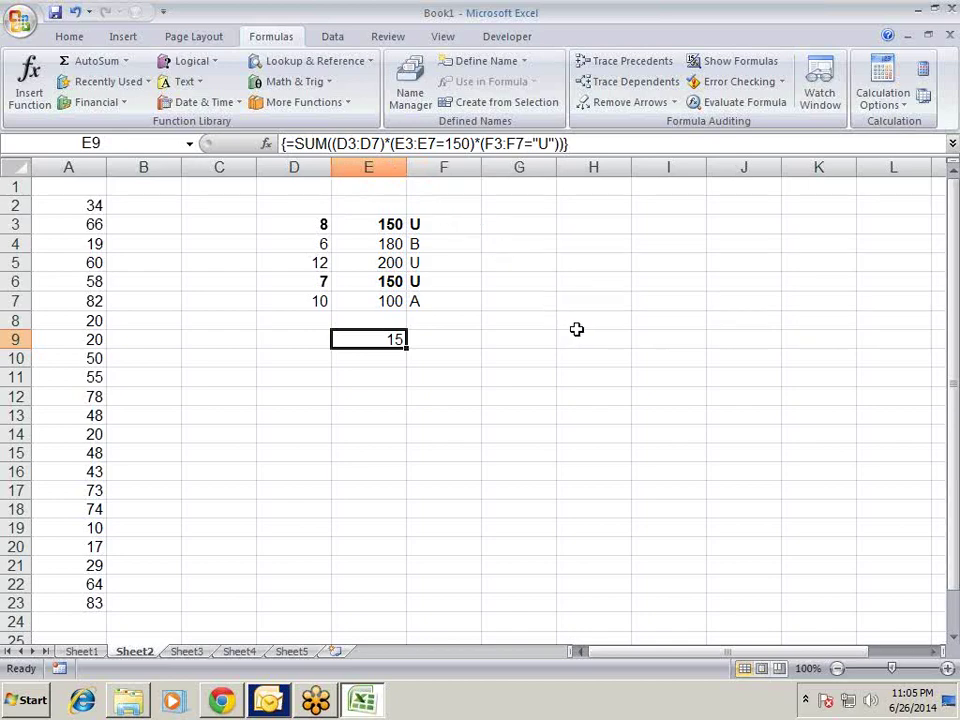
key(alt+Tab)
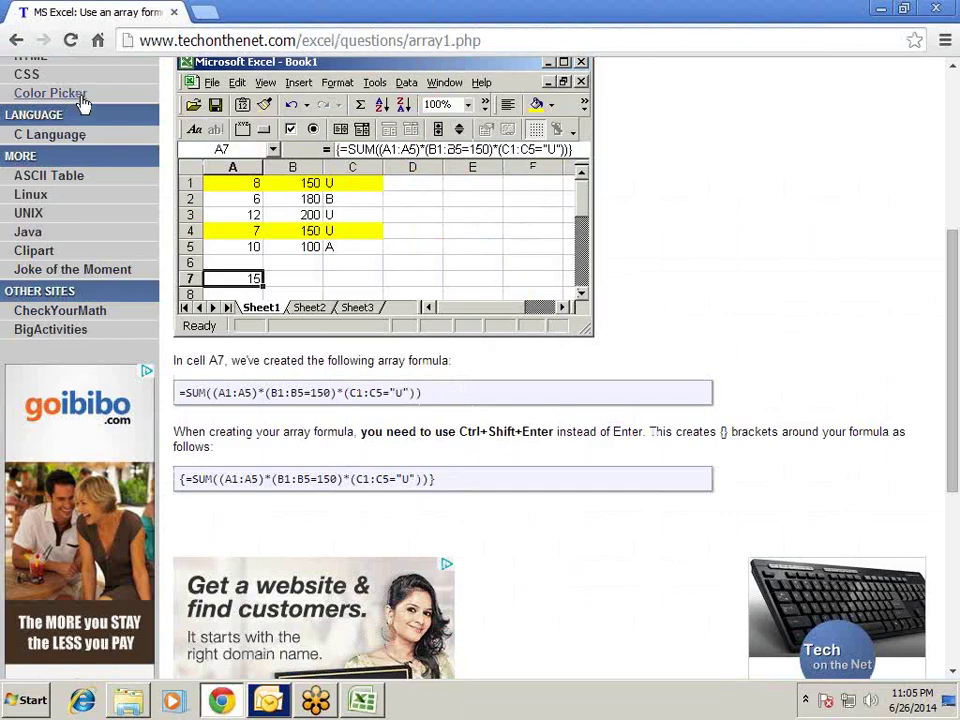
Step: From the Array Formulas index, open the example summing AB5:AB13 where E equals 2, returning 16.5
click(15, 42)
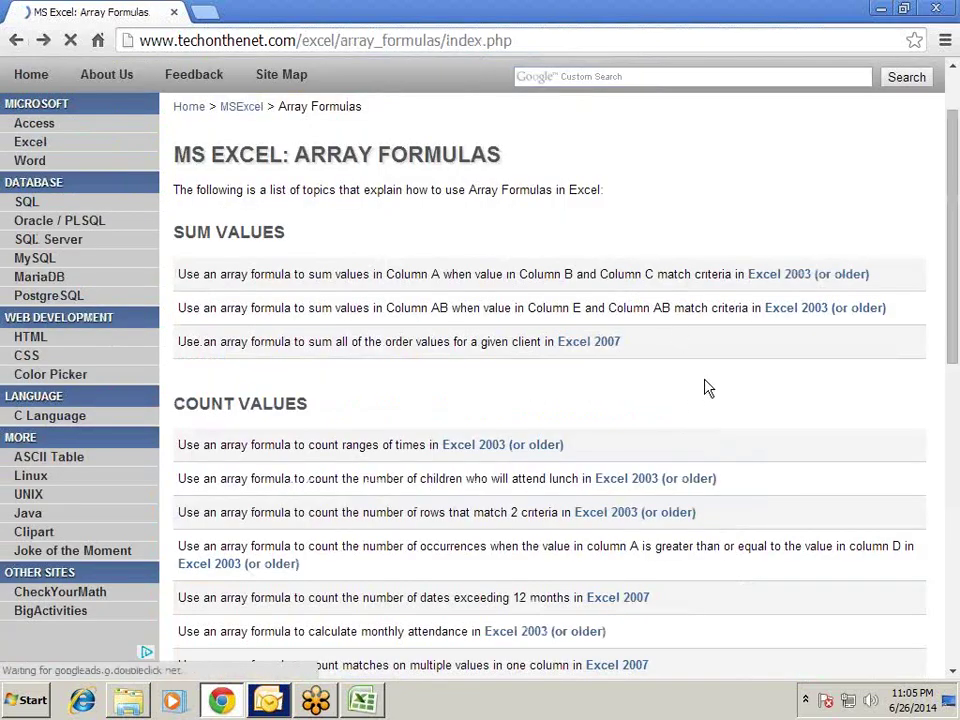
click(847, 314)
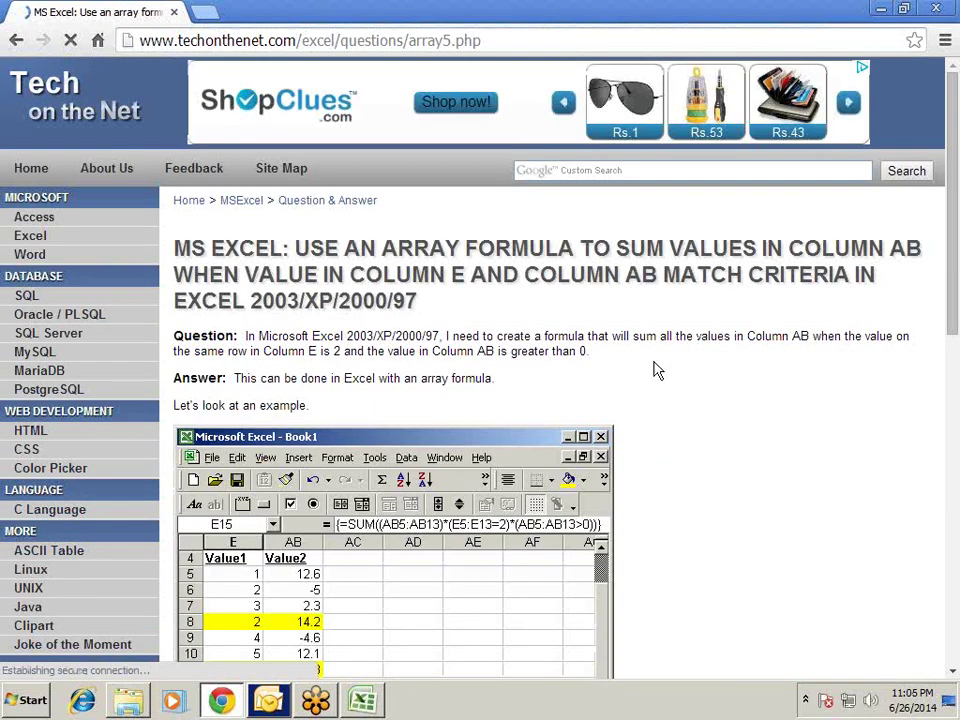
scroll(657, 370, down, 1)
scroll(657, 370, down, 2)
scroll(657, 370, down, 2)
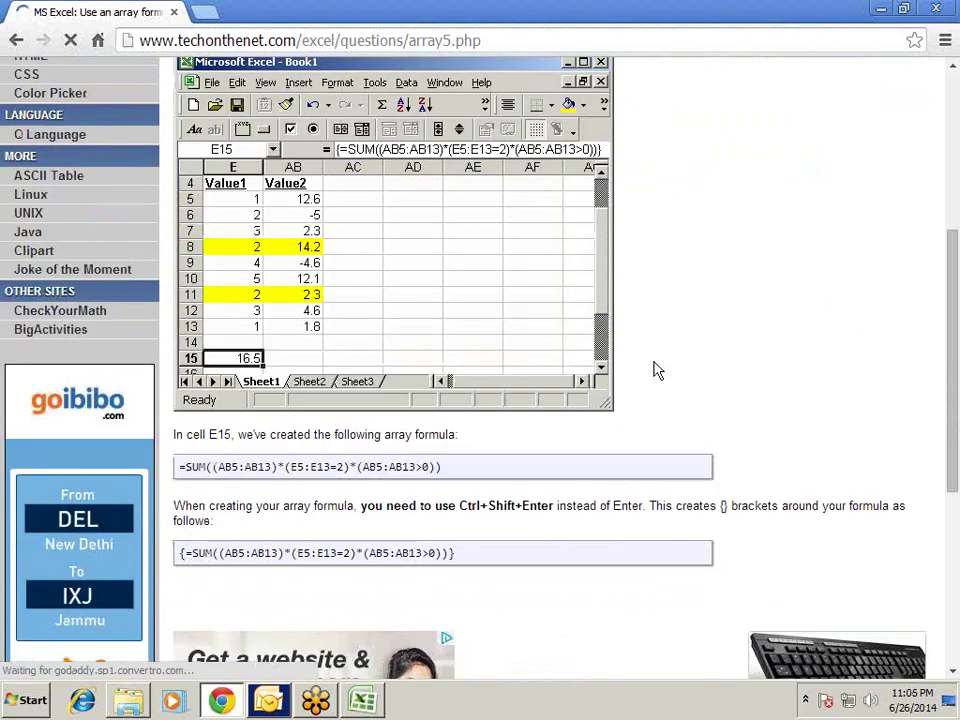
scroll(657, 370, up, 2)
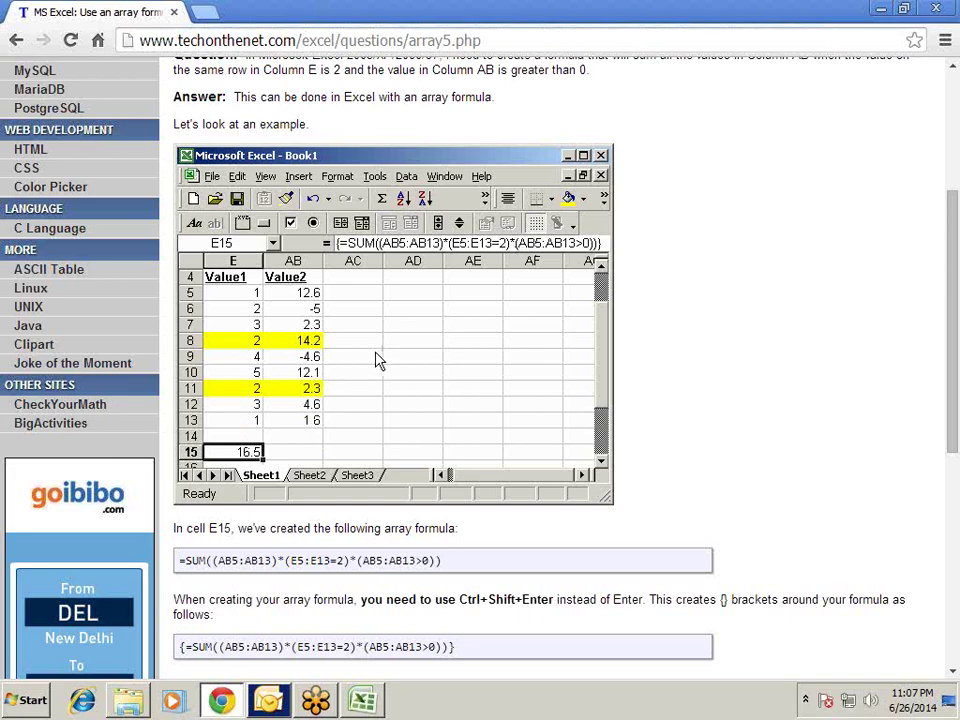
key(alt+Tab)
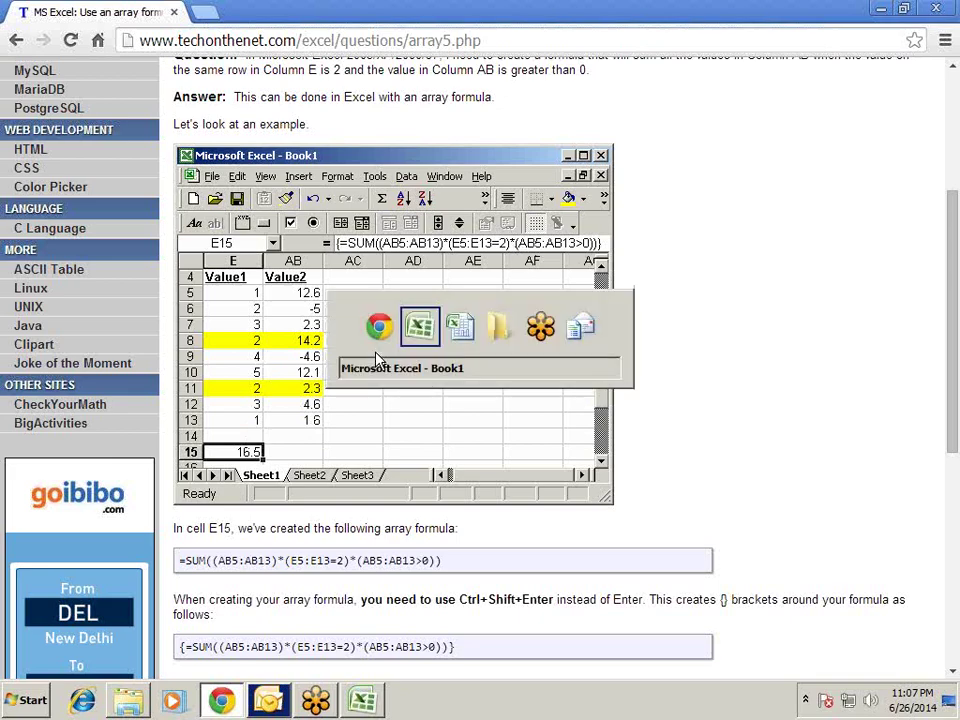
key(alt+Tab)
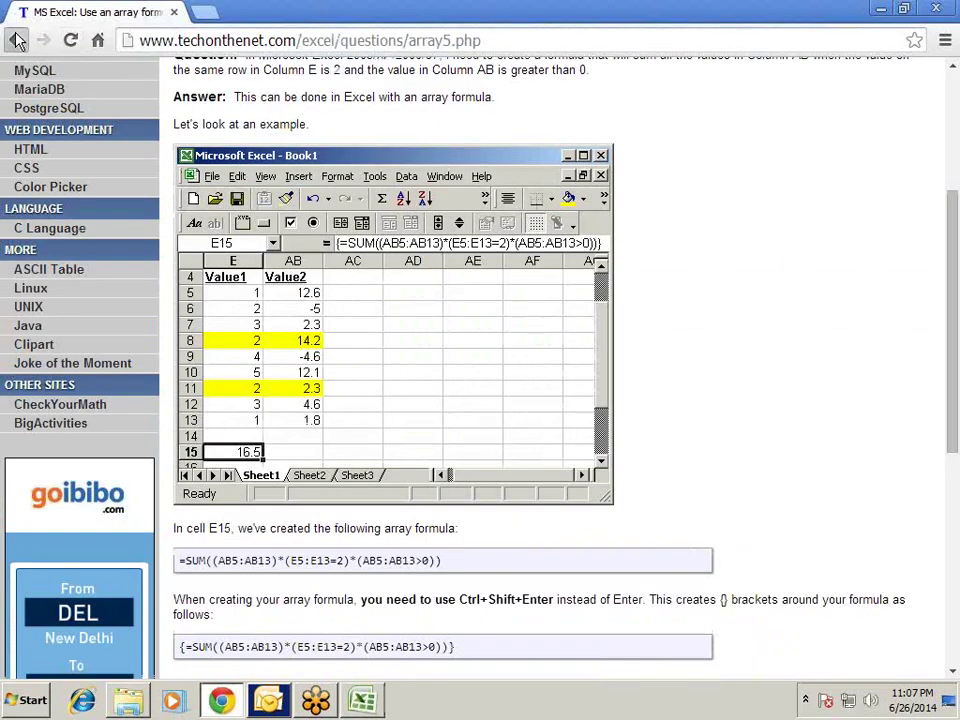
click(16, 40)
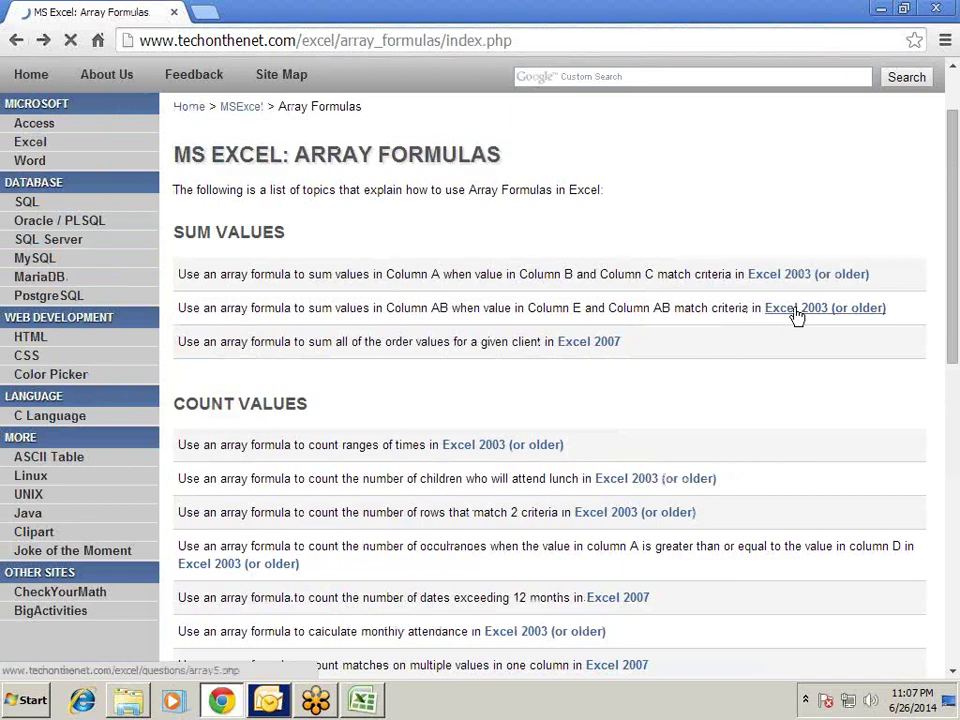
click(614, 344)
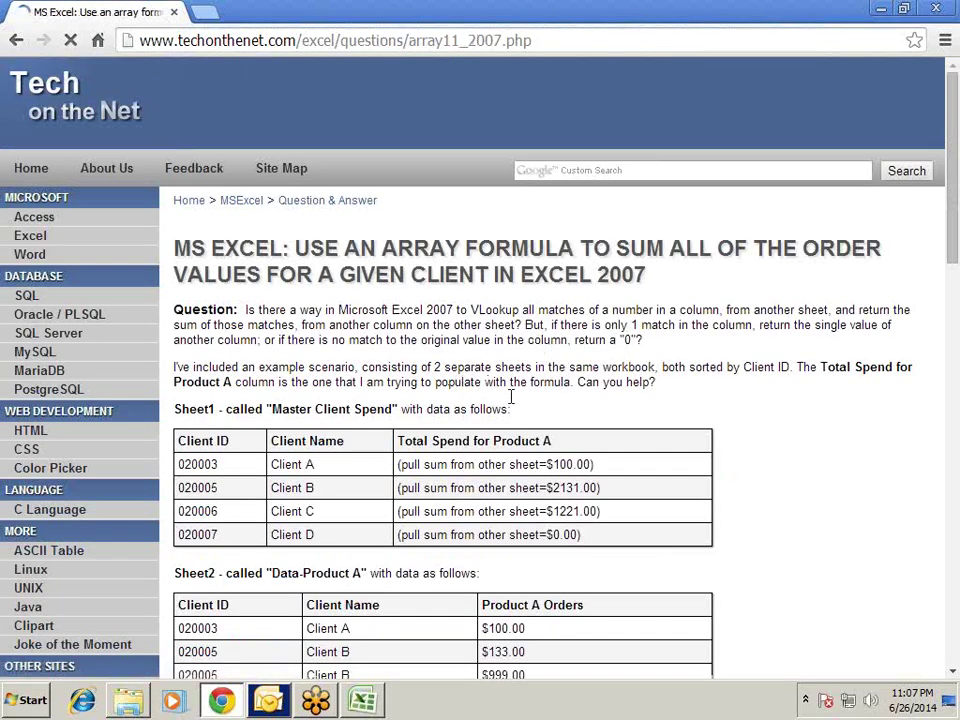
scroll(493, 359, down, 2)
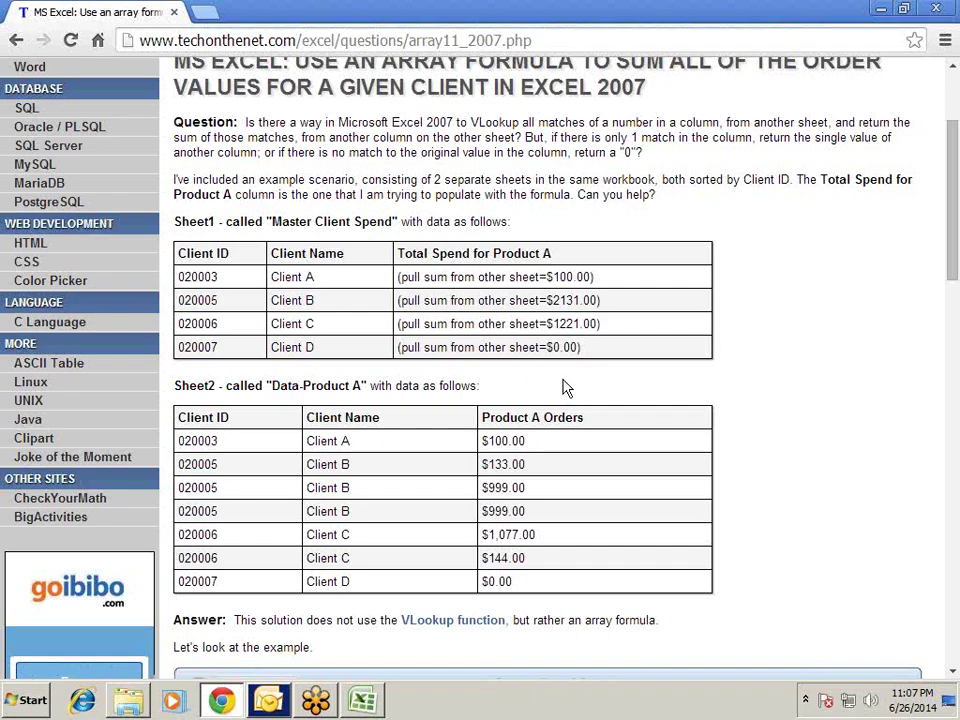
scroll(563, 393, down, 3)
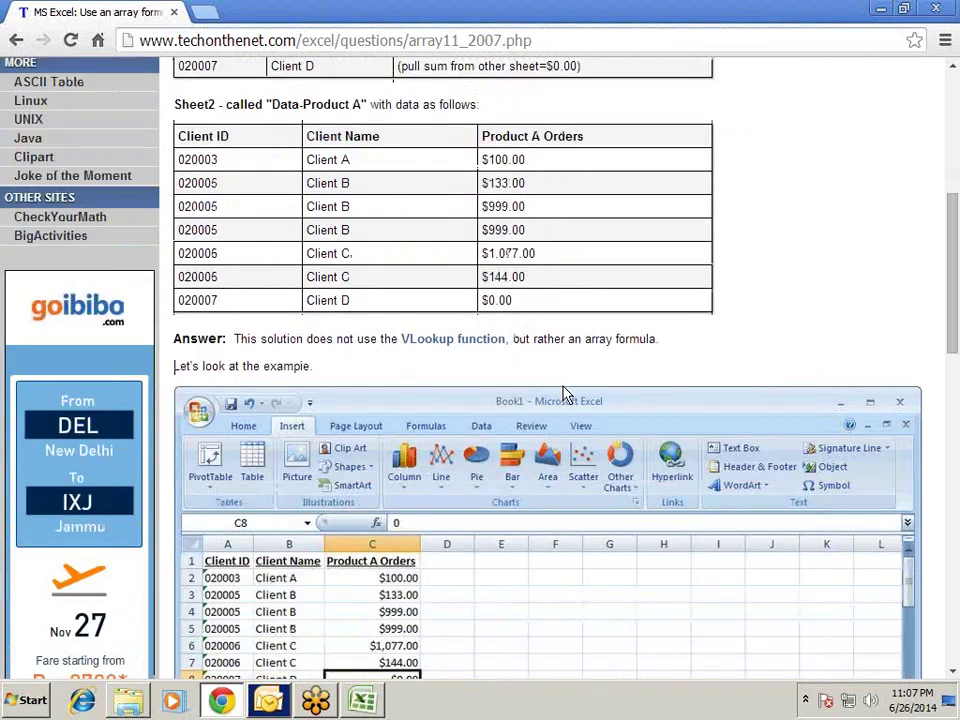
scroll(563, 393, down, 1)
scroll(563, 393, down, 1)
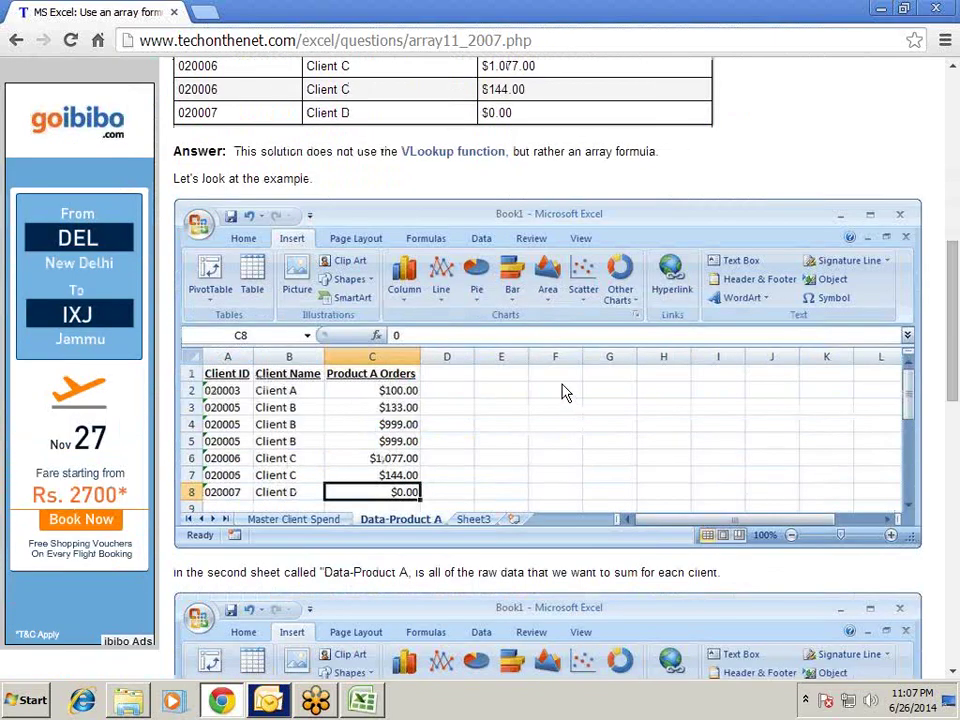
scroll(565, 393, up, 3)
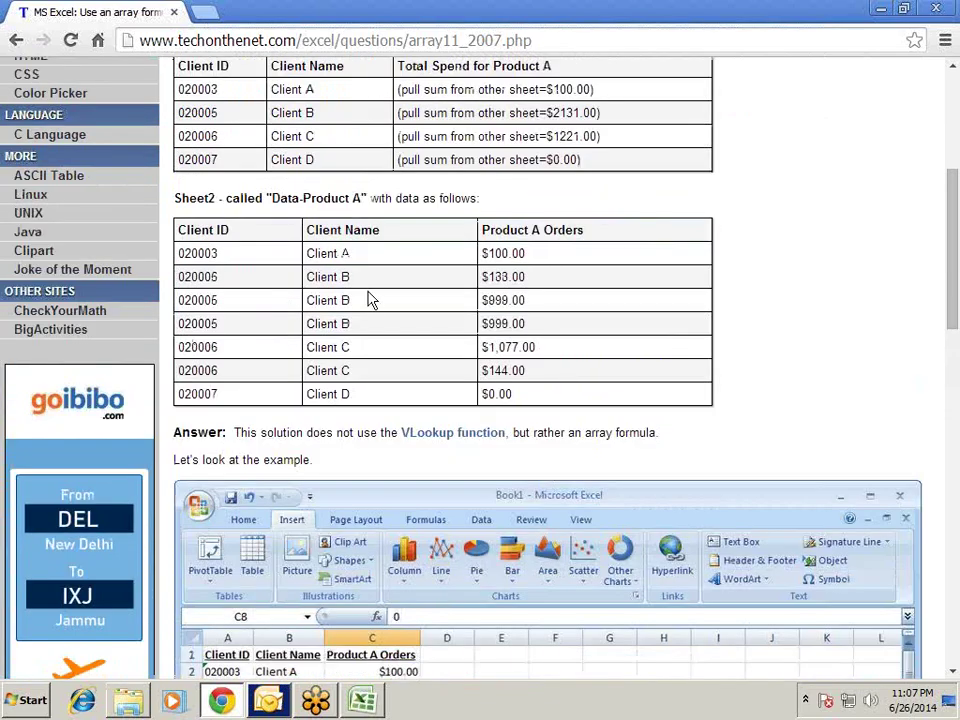
drag(349, 276, 583, 313)
drag(636, 432, 641, 413)
scroll(754, 371, up, 2)
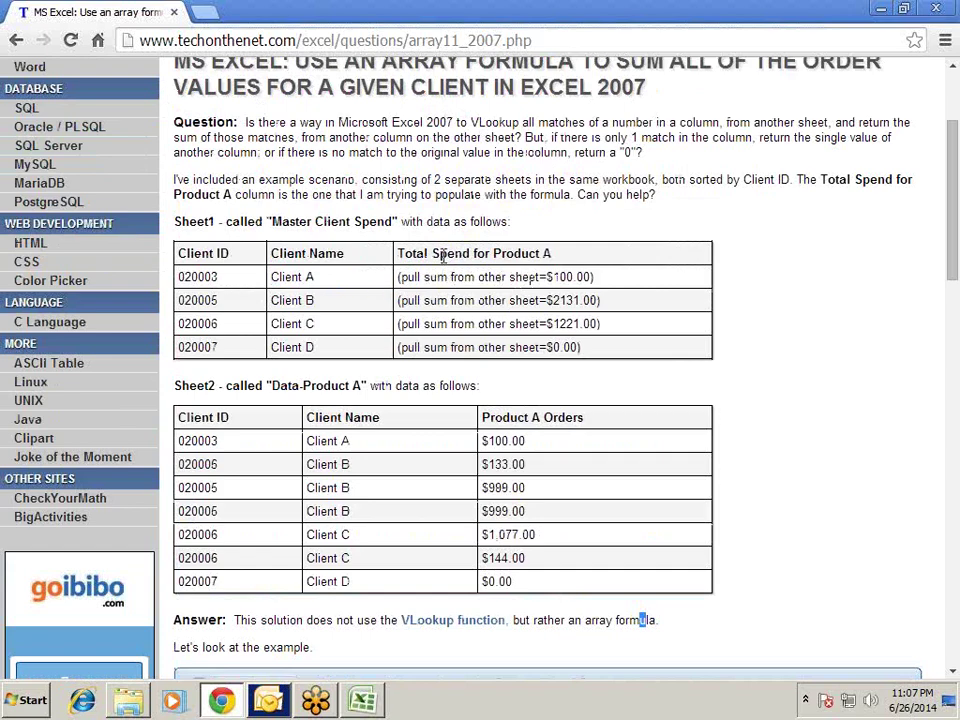
drag(433, 253, 563, 259)
click(615, 315)
drag(587, 347, 427, 277)
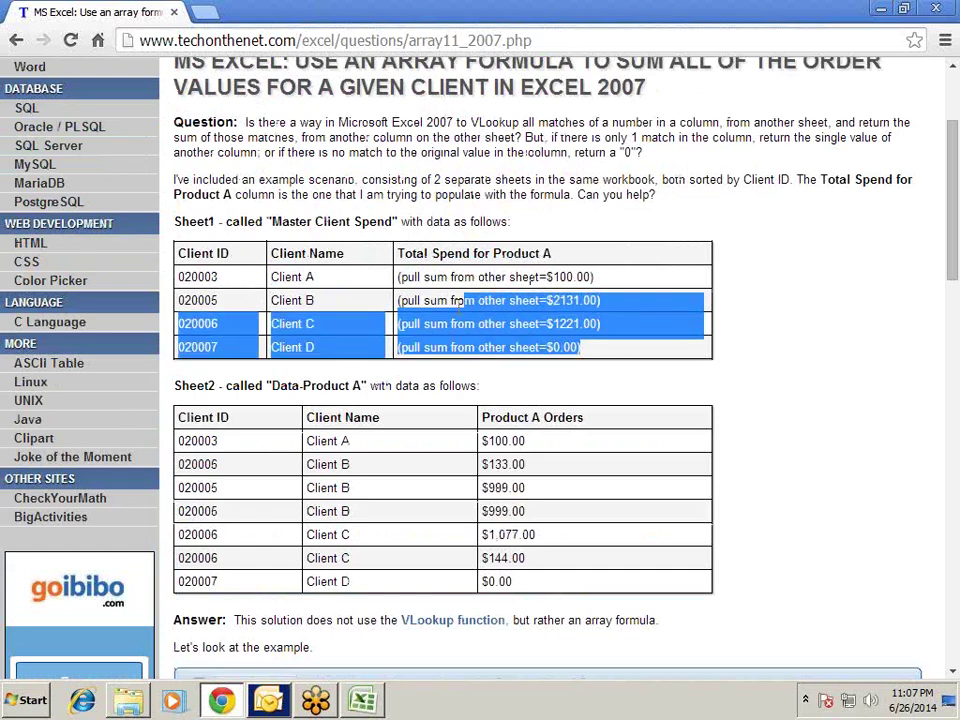
click(590, 310)
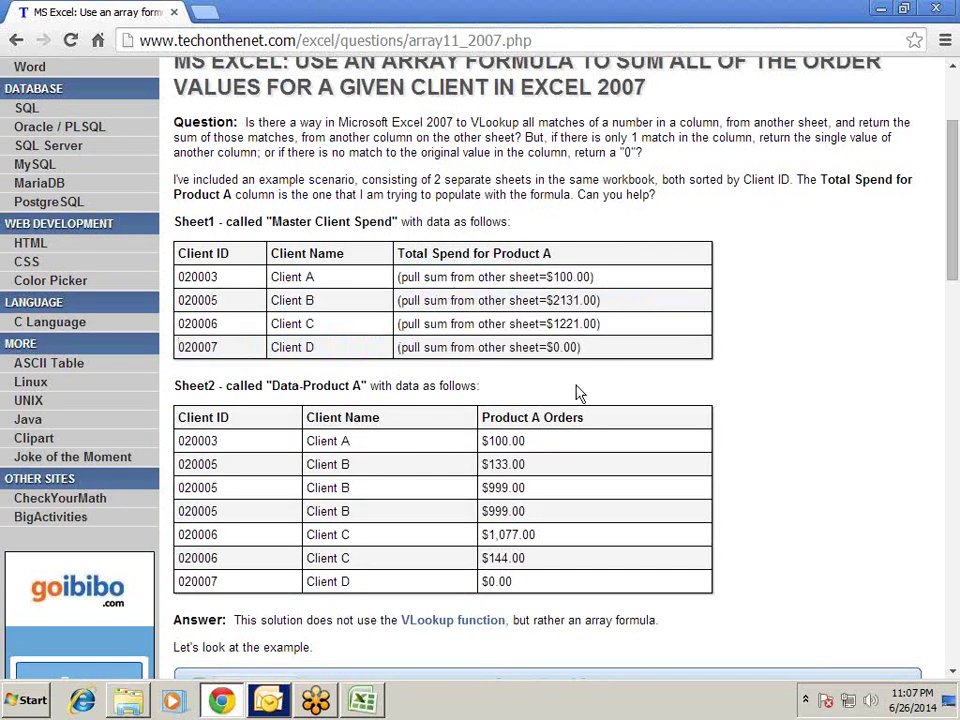
scroll(568, 444, down, 1)
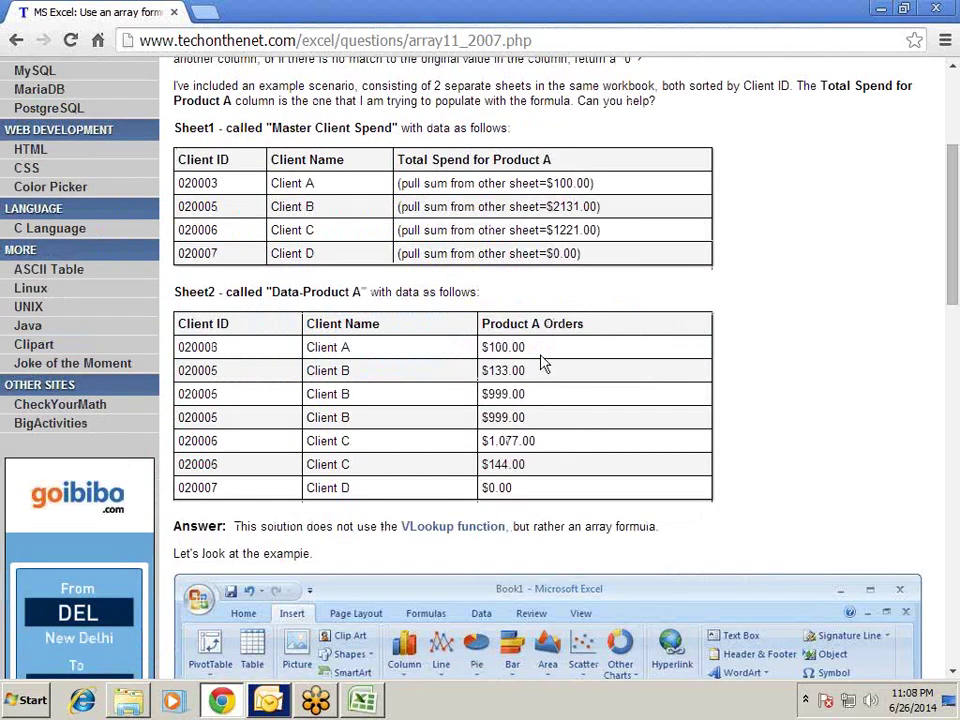
drag(526, 347, 496, 346)
click(514, 370)
double_click(514, 370)
click(557, 414)
mouse_move(490, 394)
mouse_down()
mouse_move(537, 452)
mouse_move(499, 446)
mouse_up()
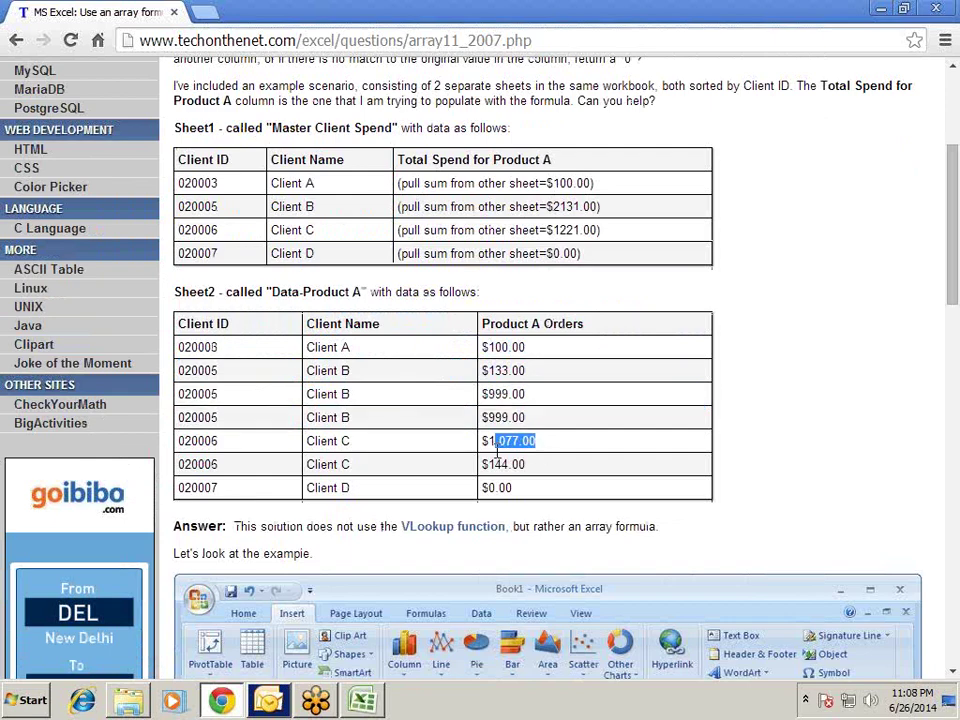
drag(536, 486, 503, 486)
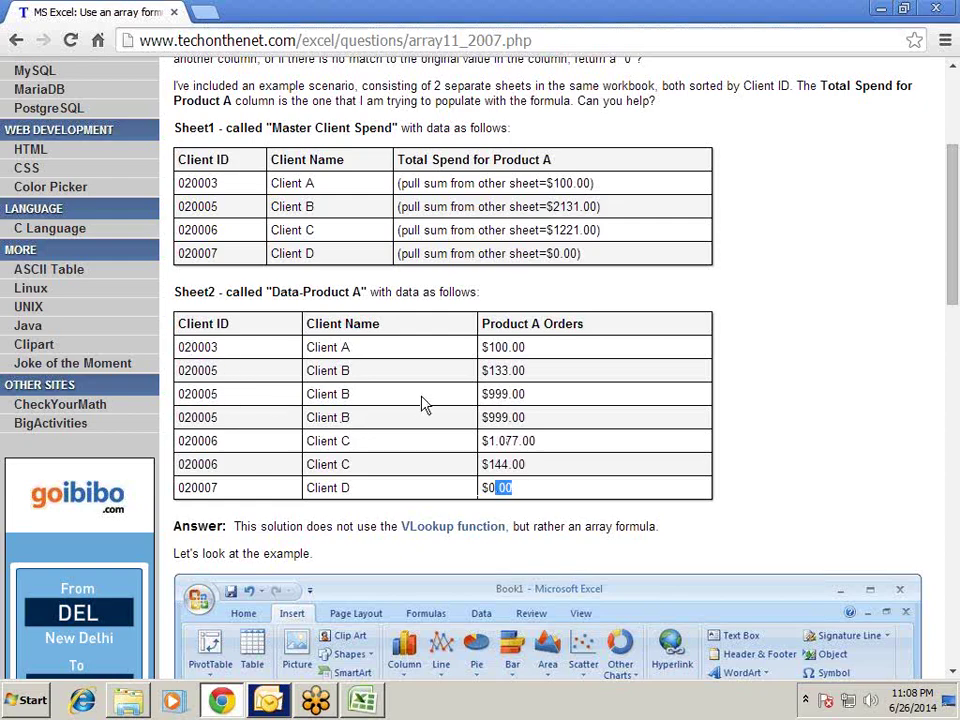
scroll(422, 403, down, 2)
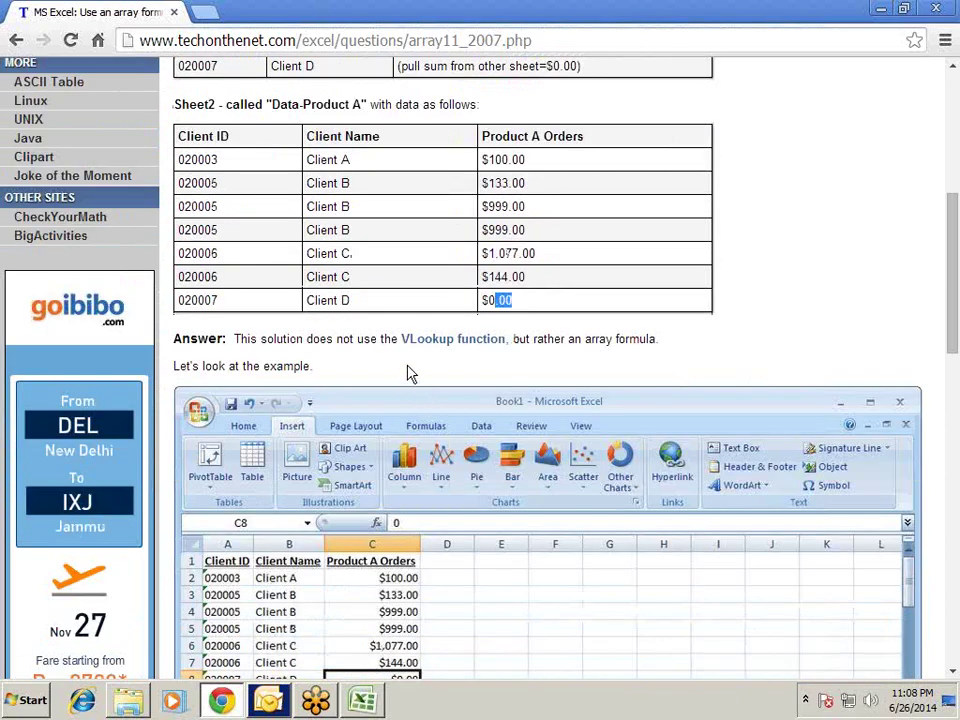
scroll(408, 374, down, 2)
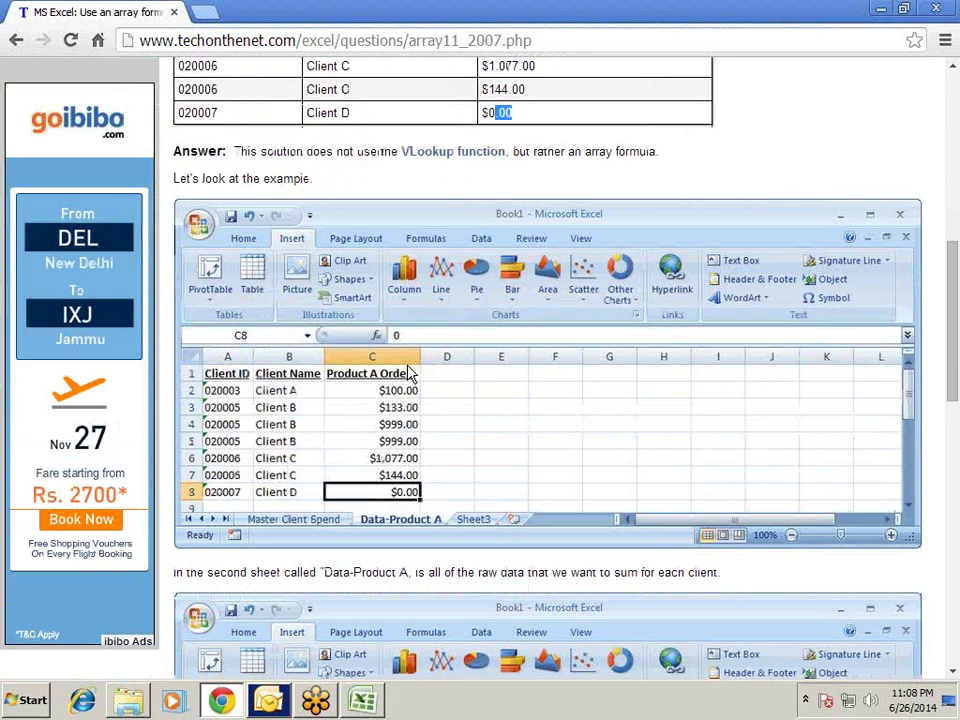
scroll(408, 373, down, 1)
scroll(408, 373, down, 2)
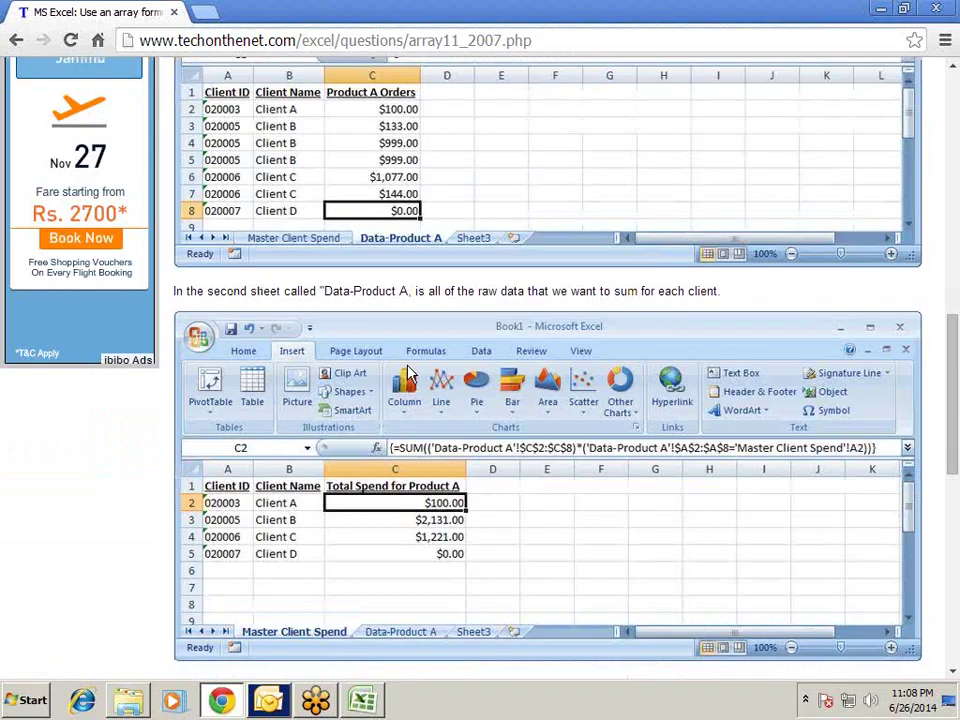
scroll(408, 373, up, 3)
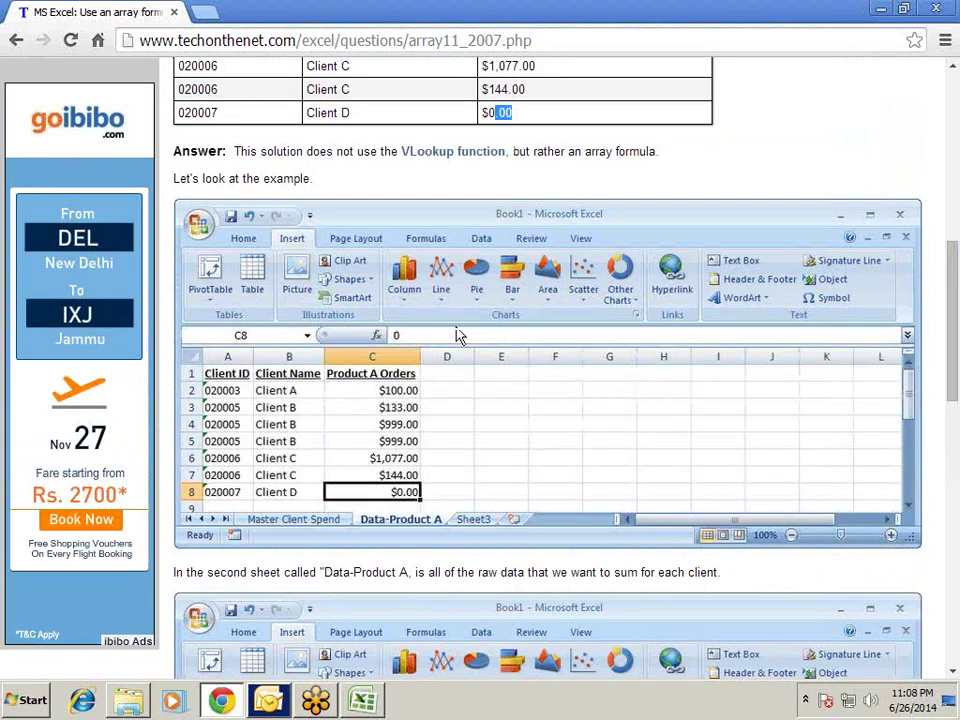
scroll(520, 298, up, 1)
scroll(513, 298, up, 4)
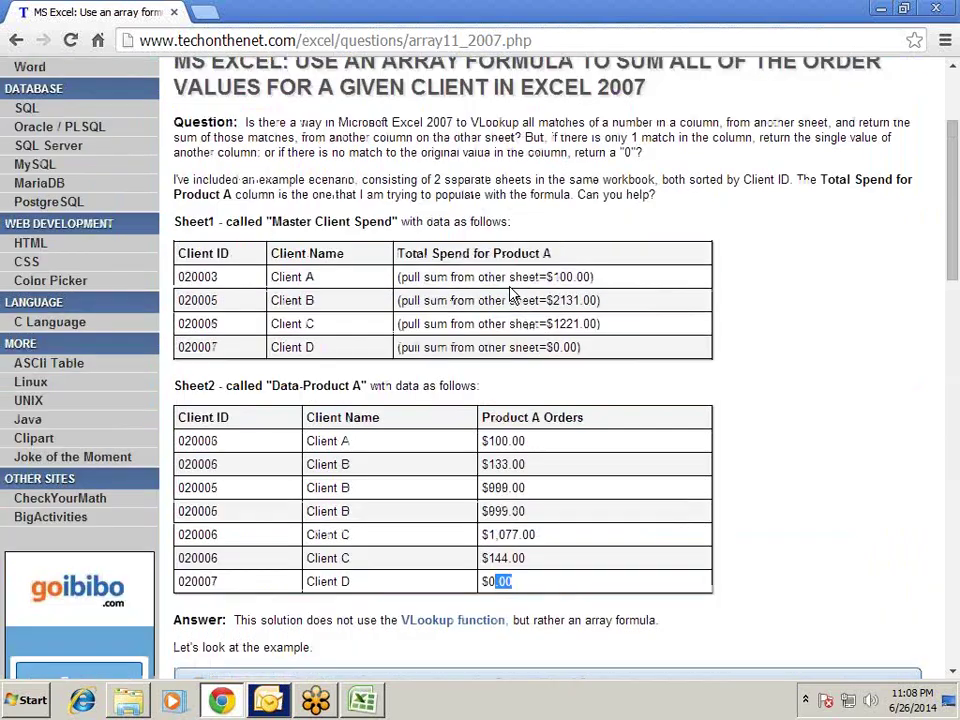
scroll(510, 292, up, 2)
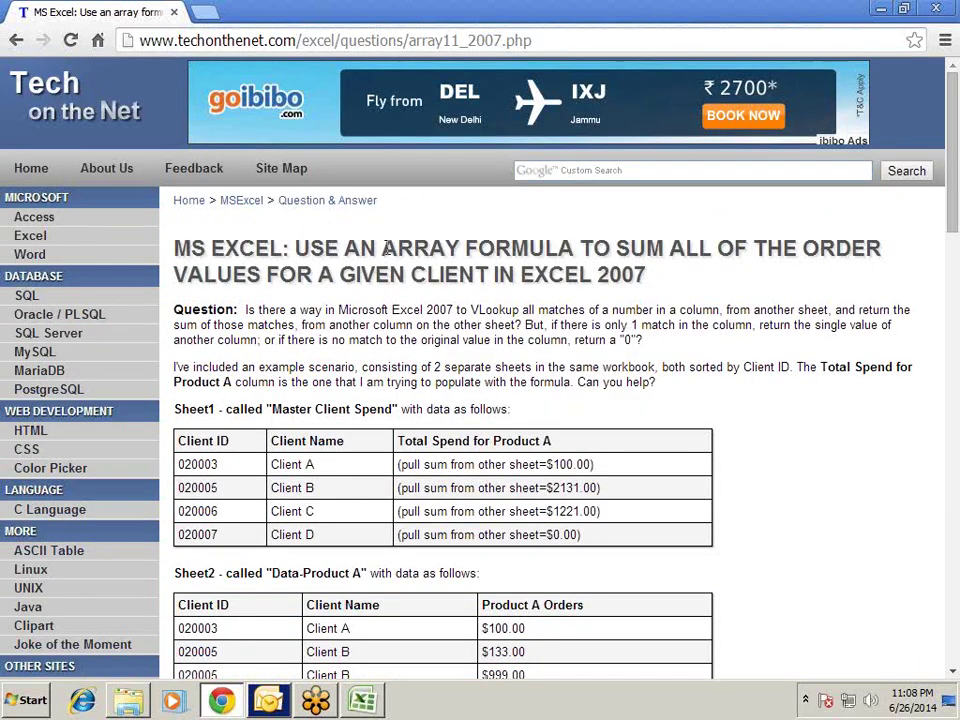
Step: Highlight the client-orders article's title and question, scrolling through the text
drag(381, 248, 886, 250)
mouse_move(666, 310)
mouse_down()
mouse_move(300, 310)
mouse_move(333, 265)
mouse_up()
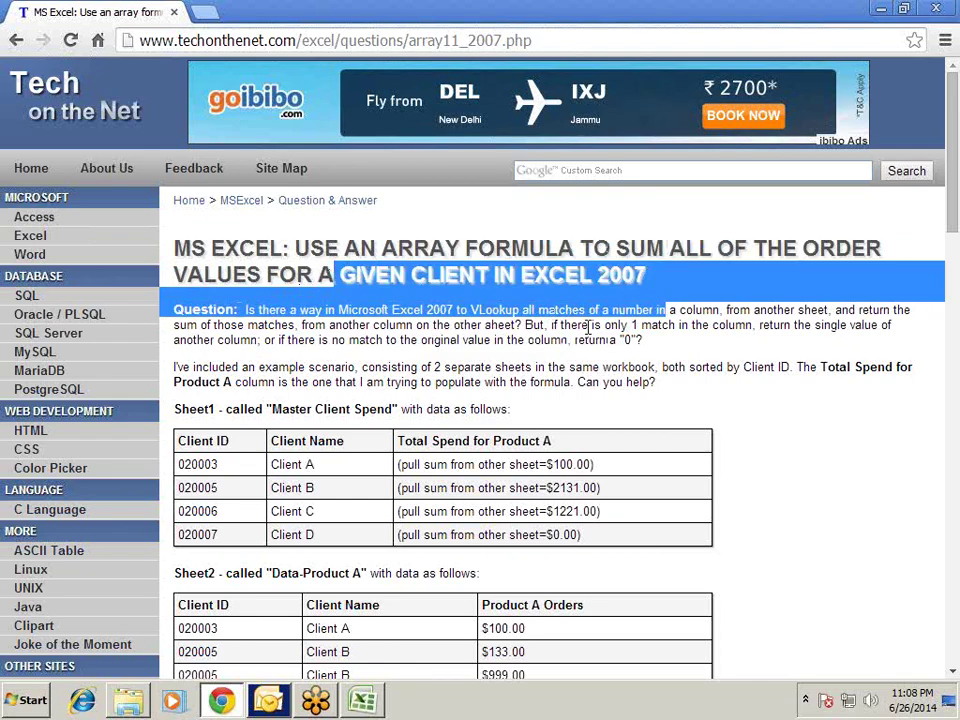
drag(589, 328, 645, 340)
scroll(465, 348, down, 3)
scroll(470, 350, down, 2)
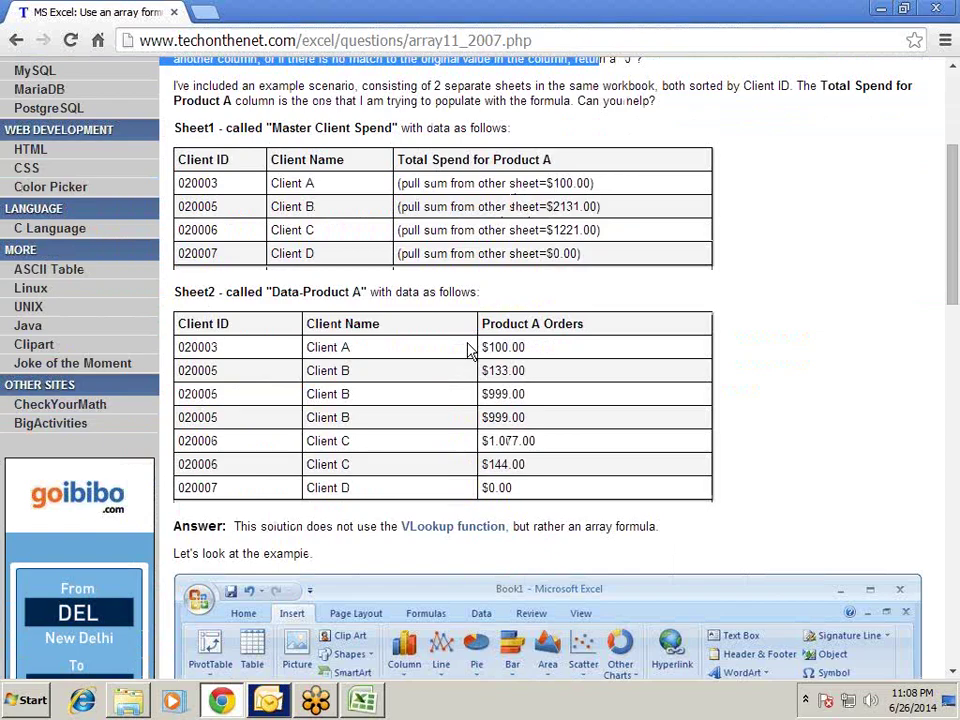
scroll(470, 348, down, 2)
scroll(471, 345, down, 4)
scroll(472, 344, down, 1)
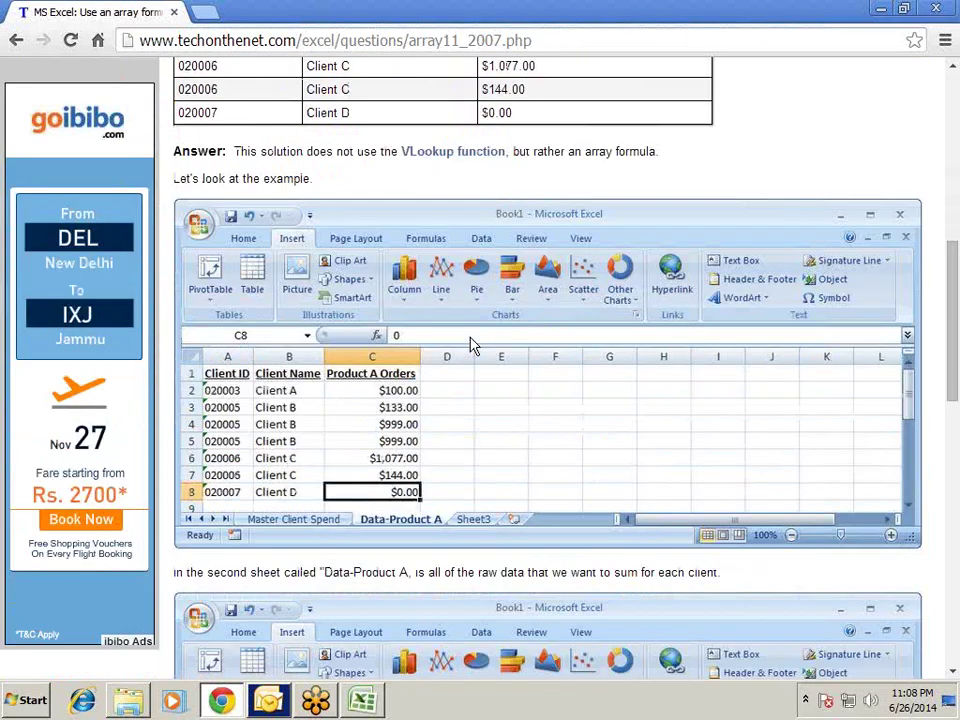
scroll(472, 344, up, 2)
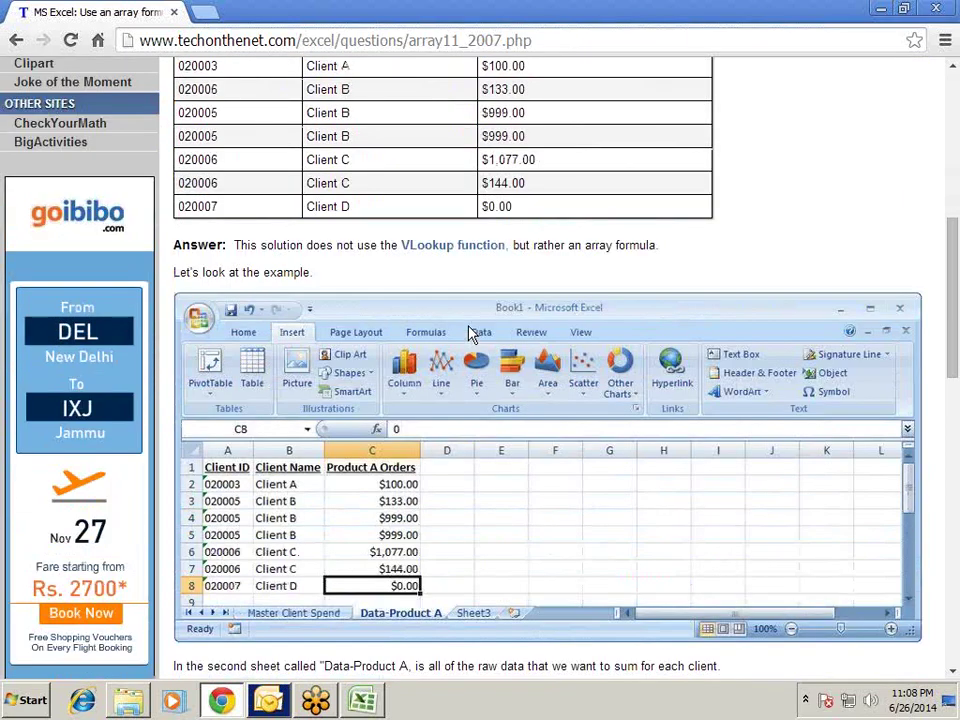
scroll(472, 334, up, 4)
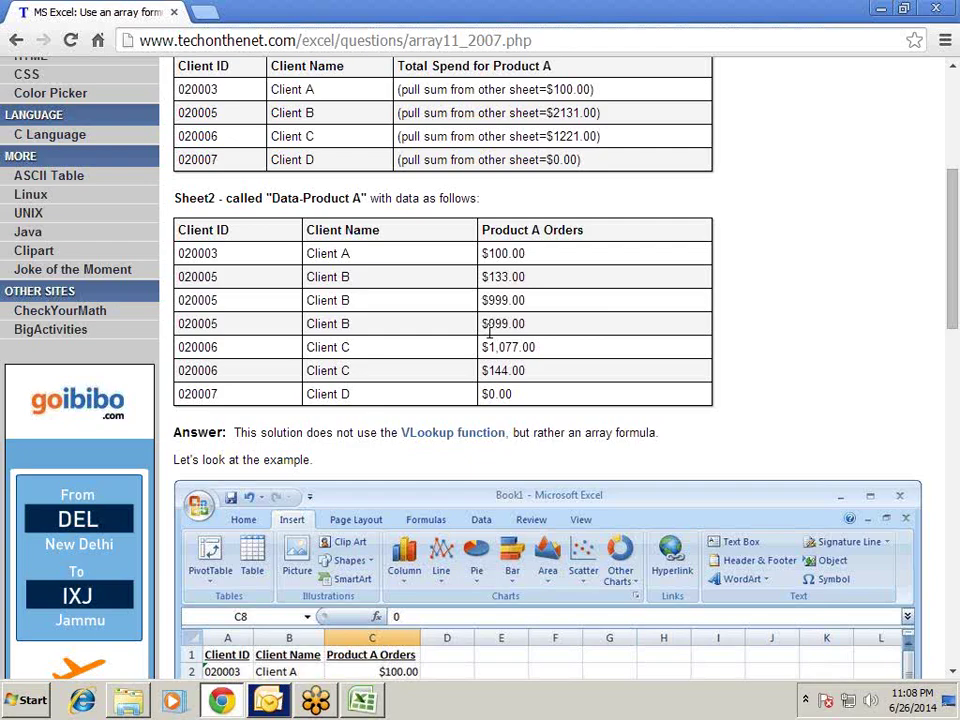
Step: Read through the array formula answer and return to the Array Formulas index
scroll(485, 333, down, 3)
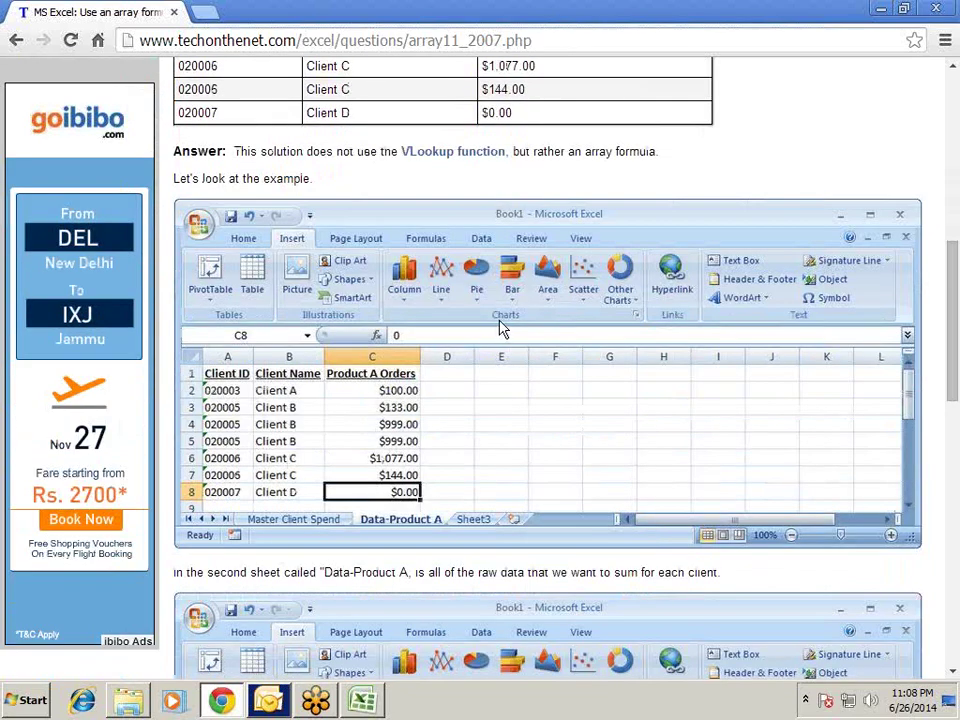
scroll(500, 330, up, 1)
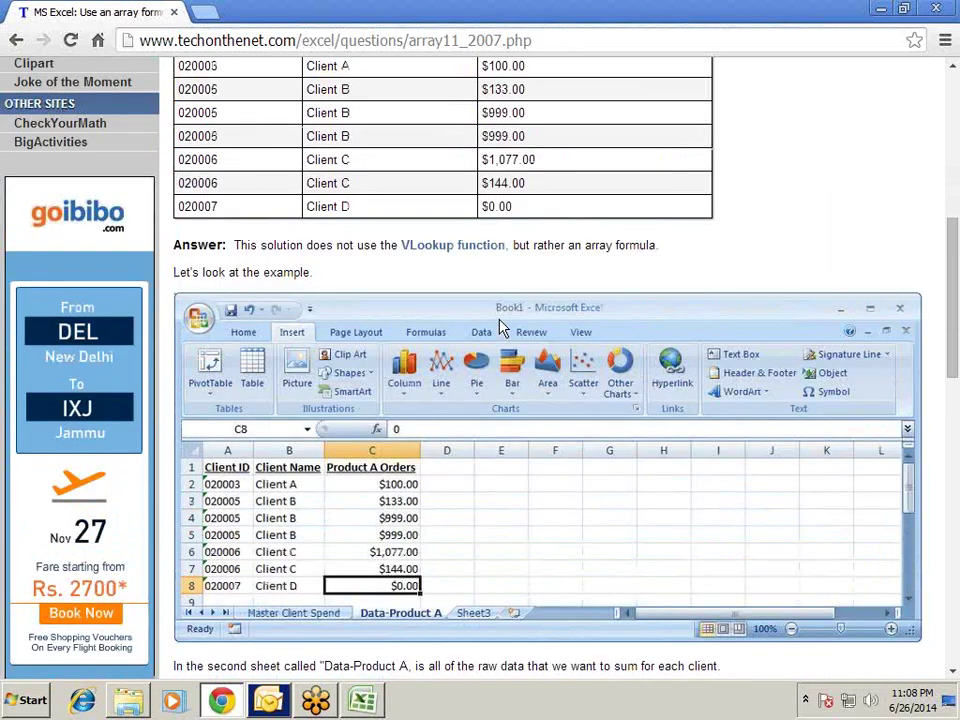
scroll(500, 330, down, 2)
scroll(500, 330, down, 2)
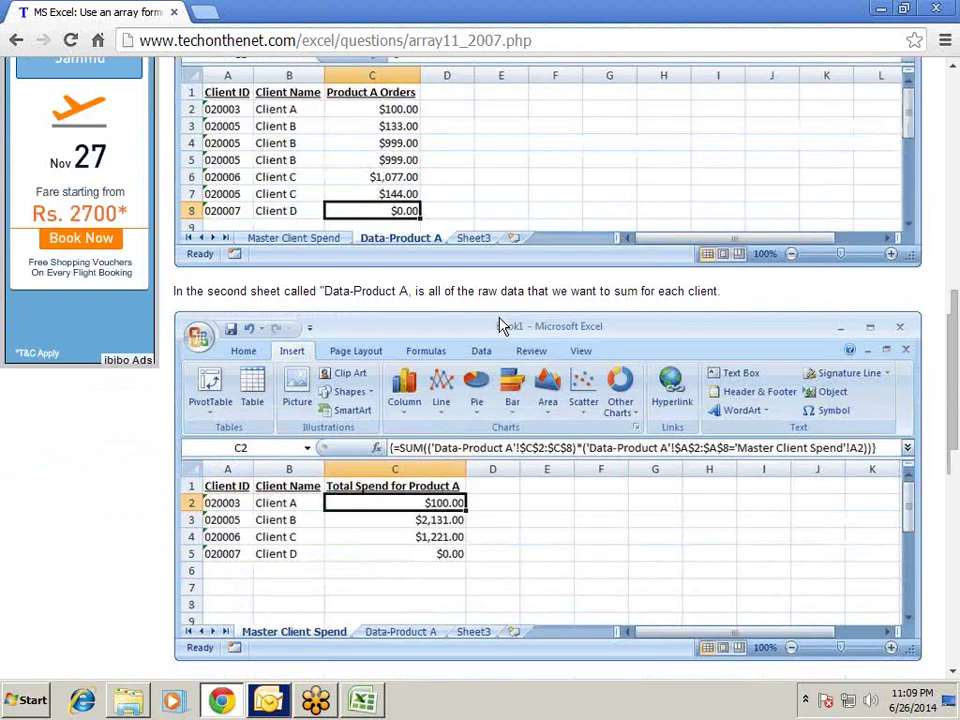
scroll(500, 325, down, 1)
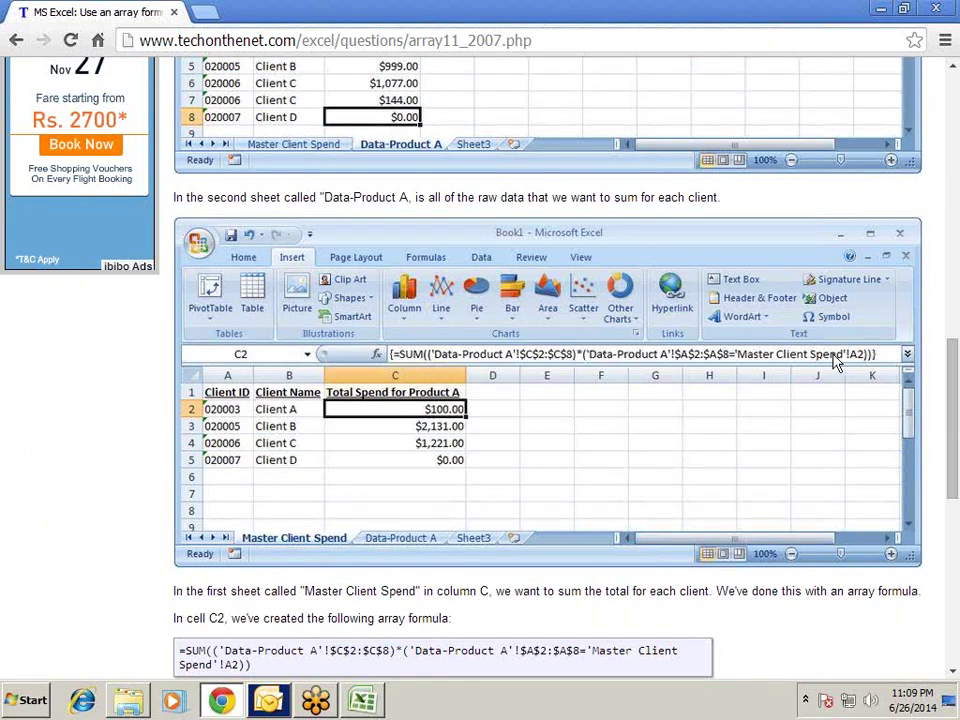
scroll(615, 445, down, 2)
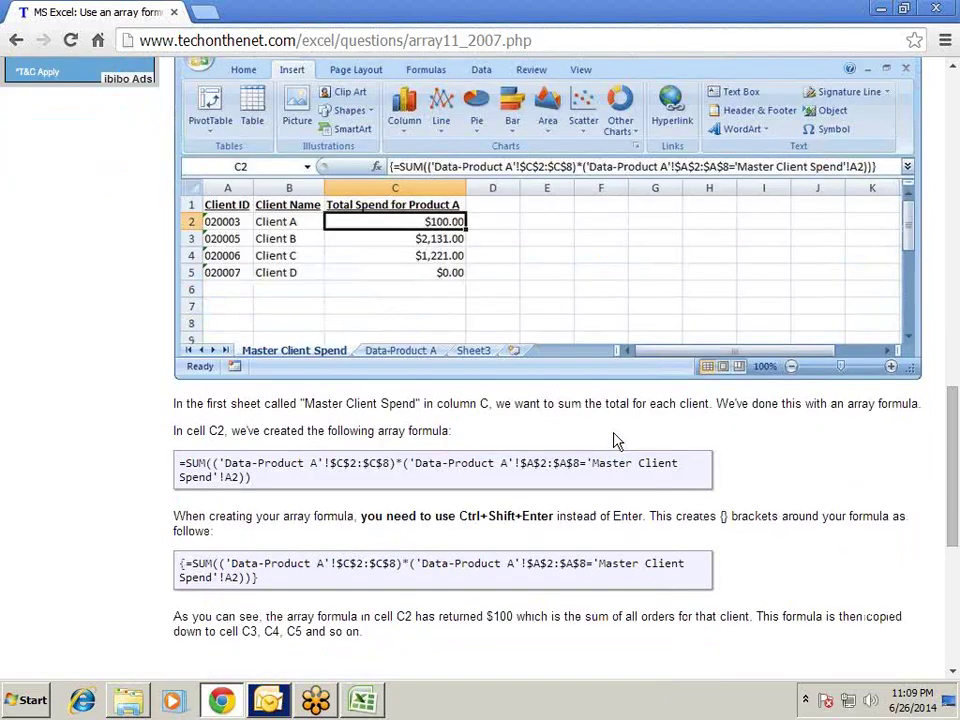
scroll(615, 434, down, 3)
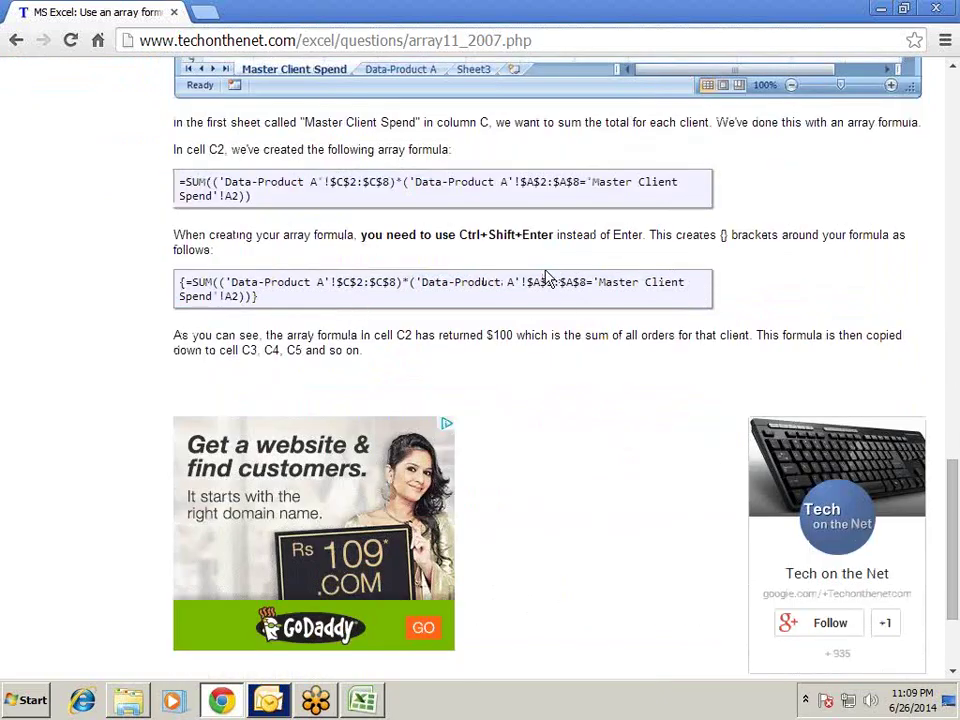
click(15, 42)
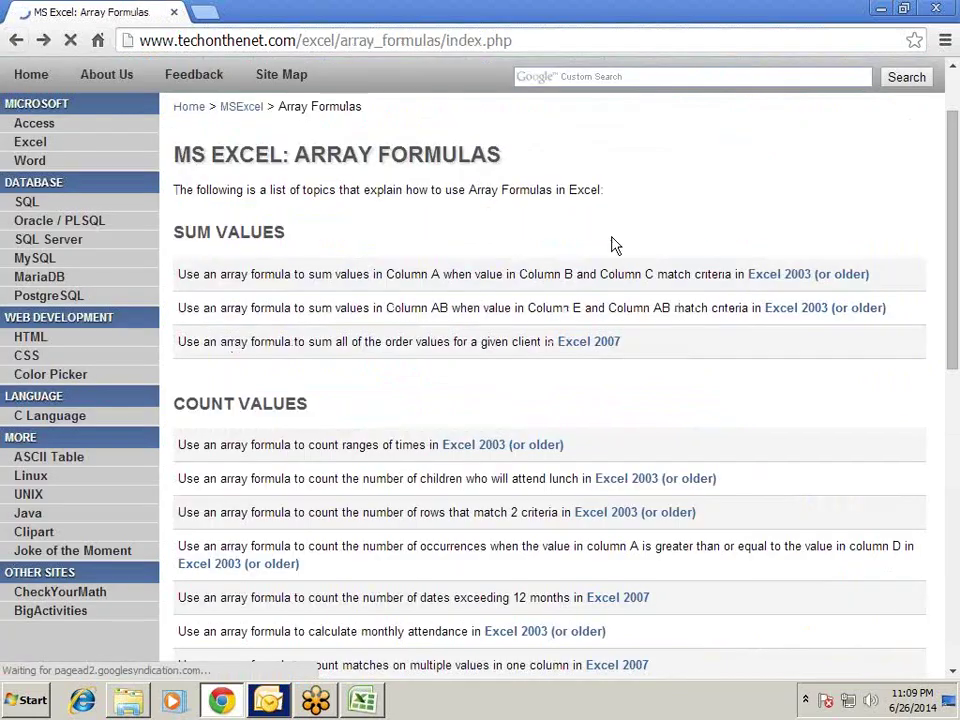
scroll(650, 283, down, 2)
scroll(650, 285, down, 2)
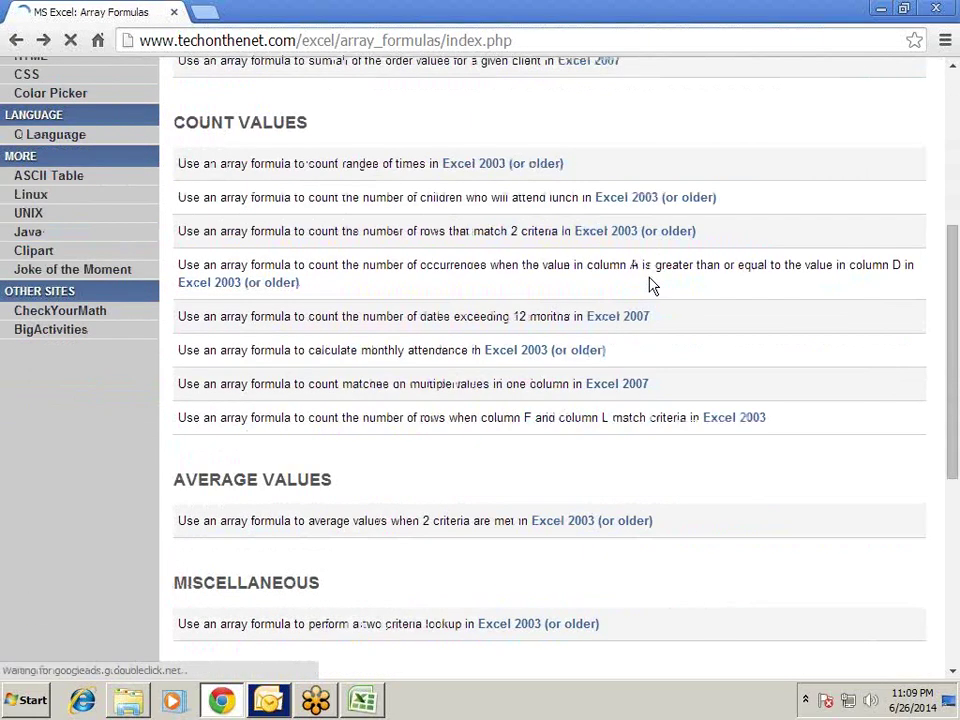
scroll(650, 287, down, 2)
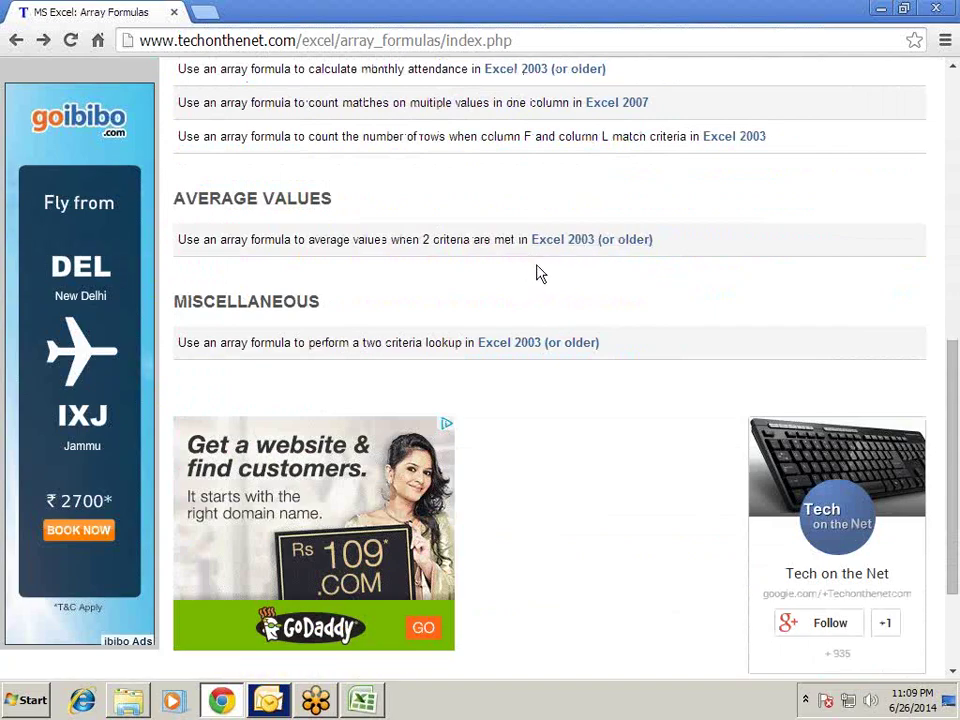
scroll(574, 289, up, 4)
scroll(574, 289, up, 1)
scroll(580, 288, up, 2)
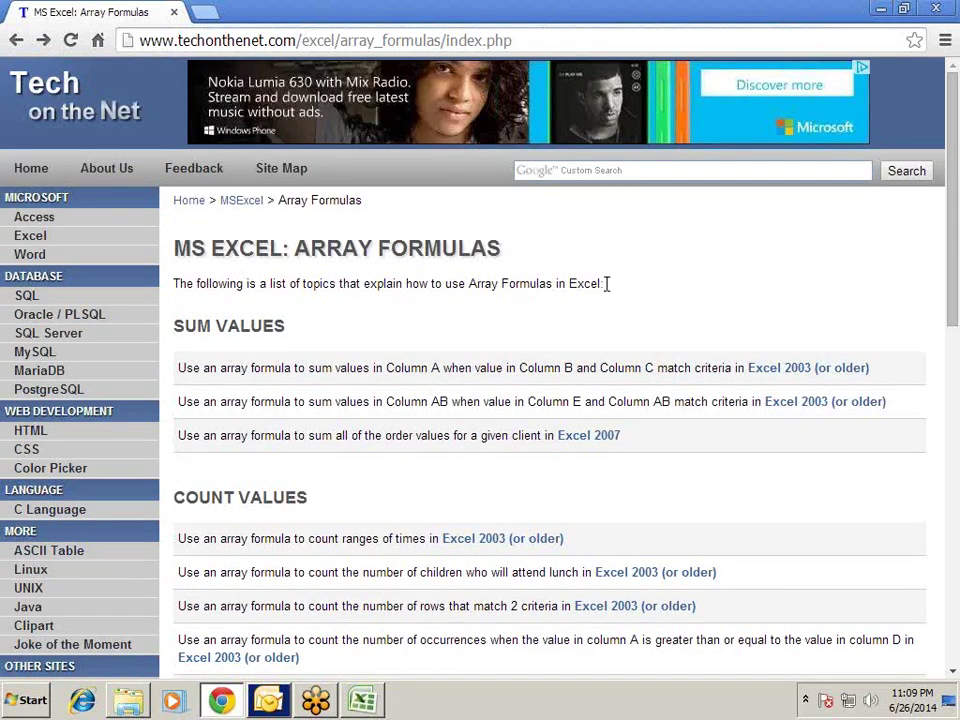
drag(605, 283, 180, 280)
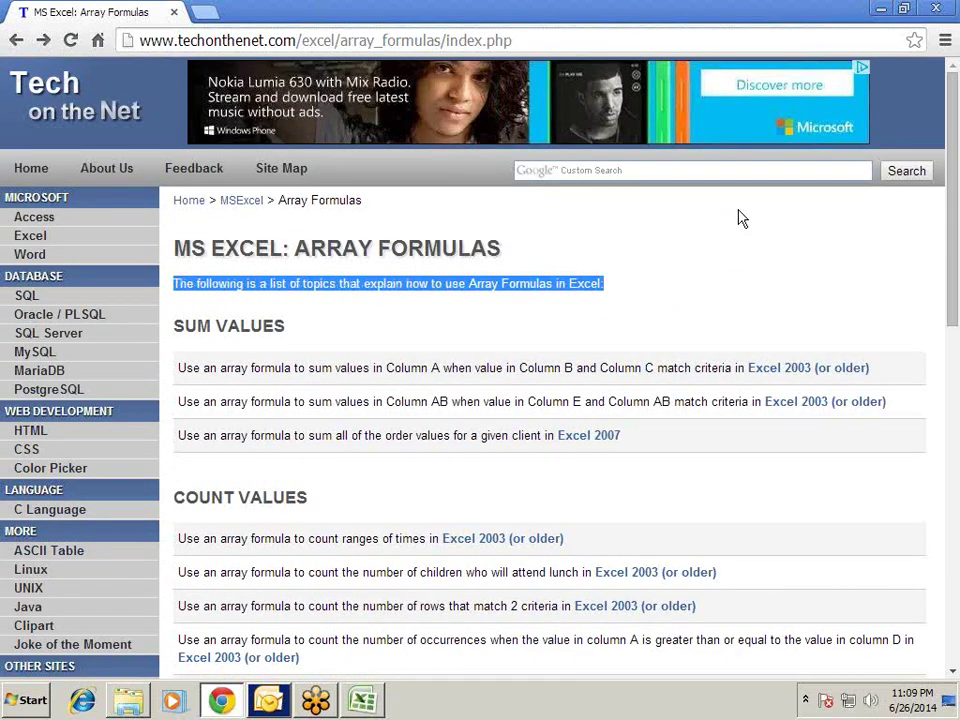
click(697, 252)
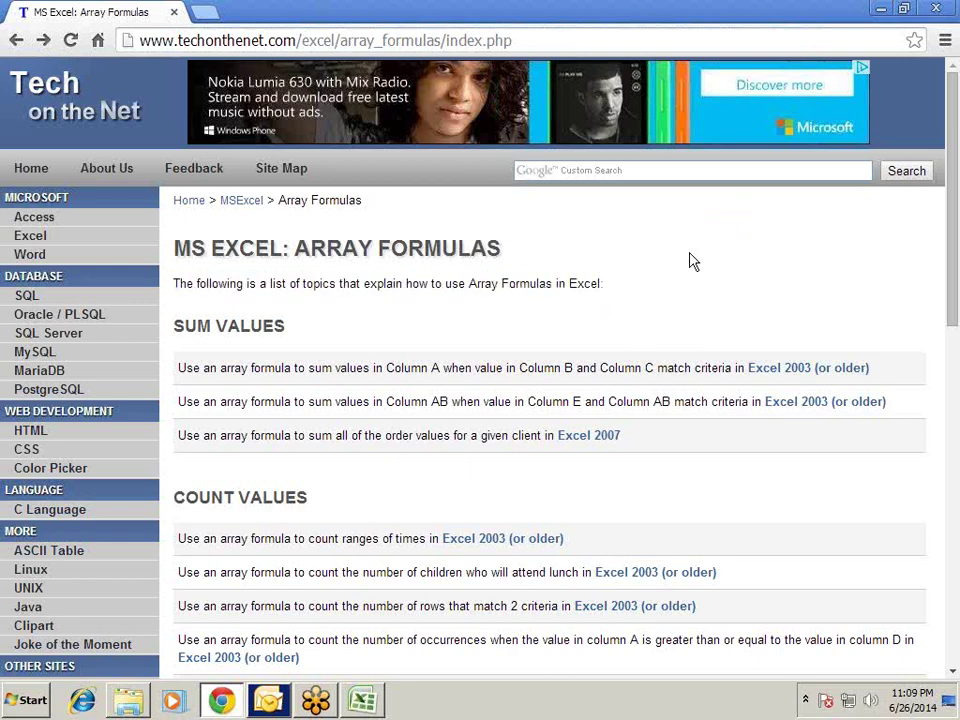